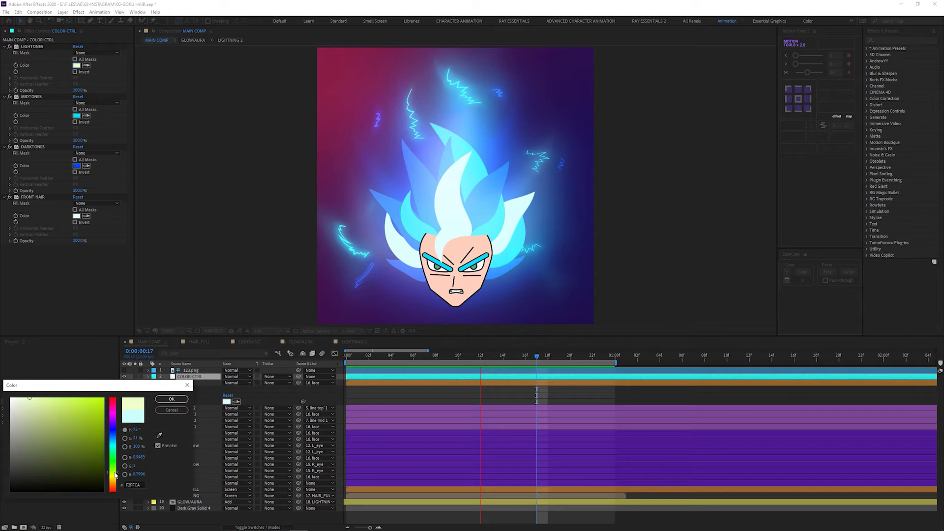
- Accept the pale yellow F2FFCA for LIGHTONES and set the MIDTONES fill to yellow DEFF00
left_click(172, 399)
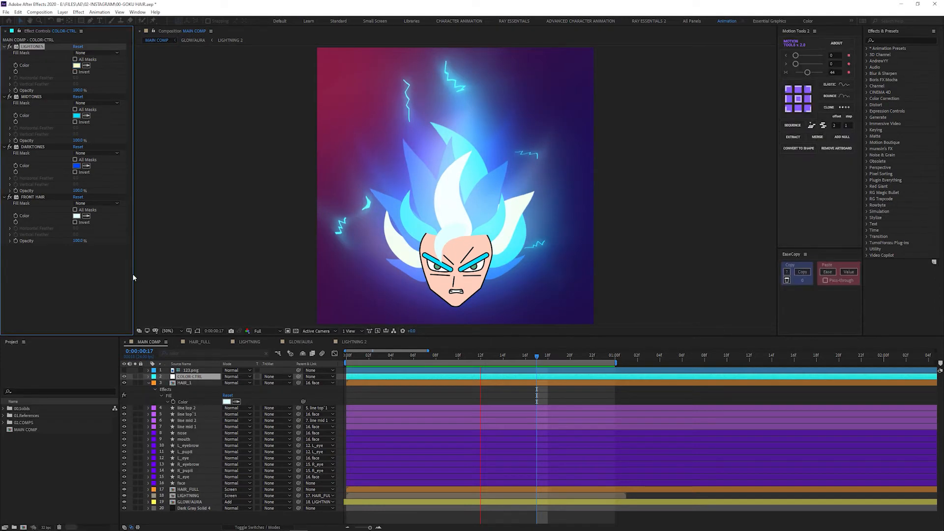
left_click(77, 116)
left_click_drag(113, 445, 113, 476)
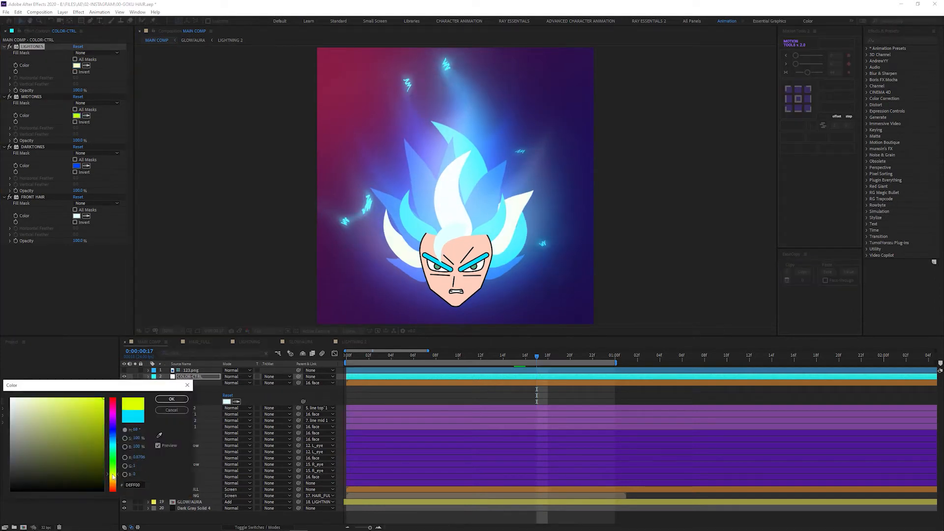
left_click(171, 399)
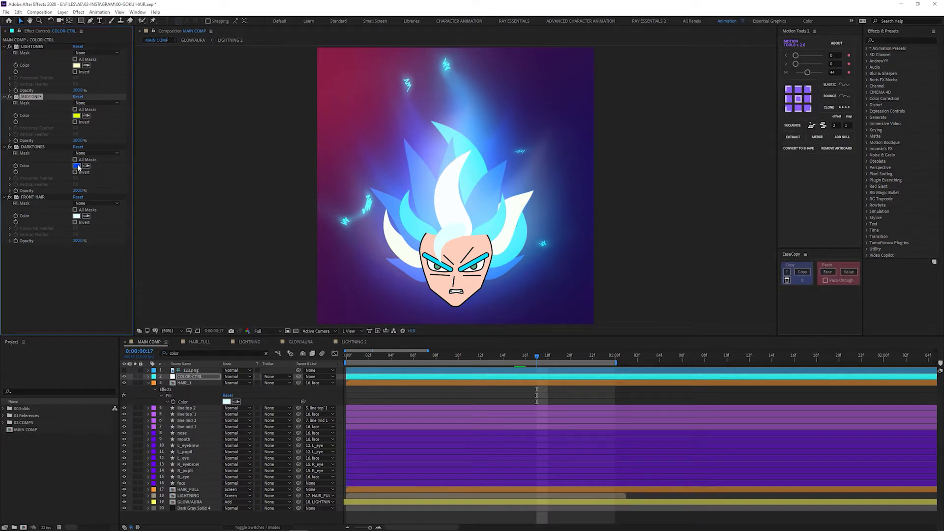
- Set the DARKTONES fill color to orange FF9000
left_click(76, 166)
left_click_drag(113, 477, 114, 484)
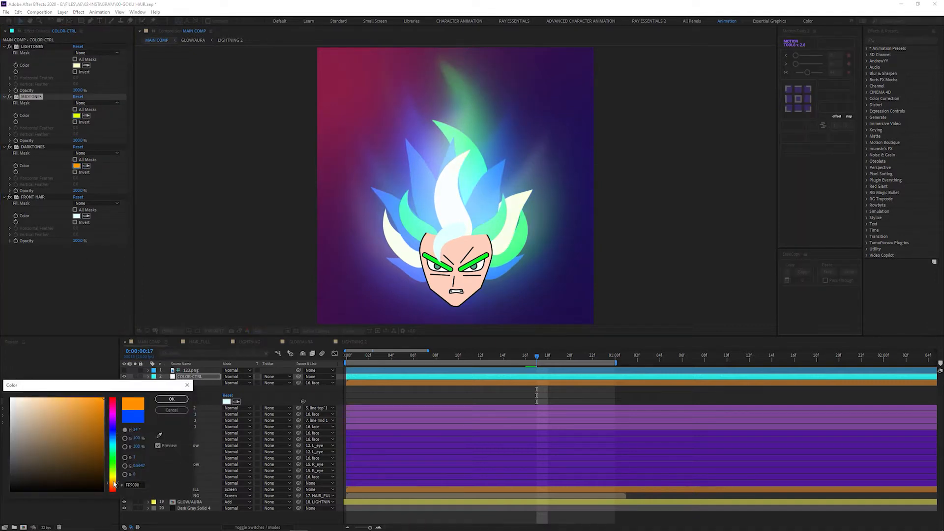
left_click(171, 399)
- Set the FRONT HAIR fill by sampling the pale cream of the central hair strand in the composition
left_click(33, 197)
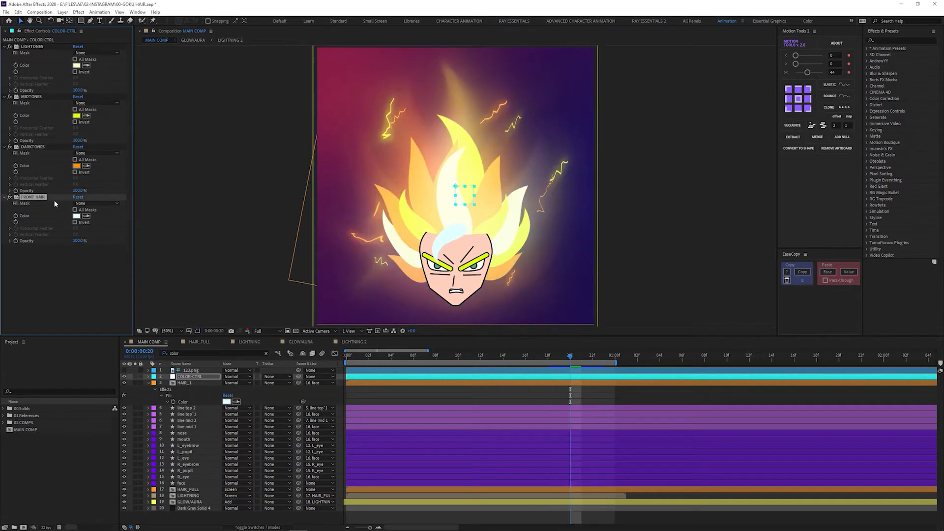
left_click(87, 216)
left_click(448, 197)
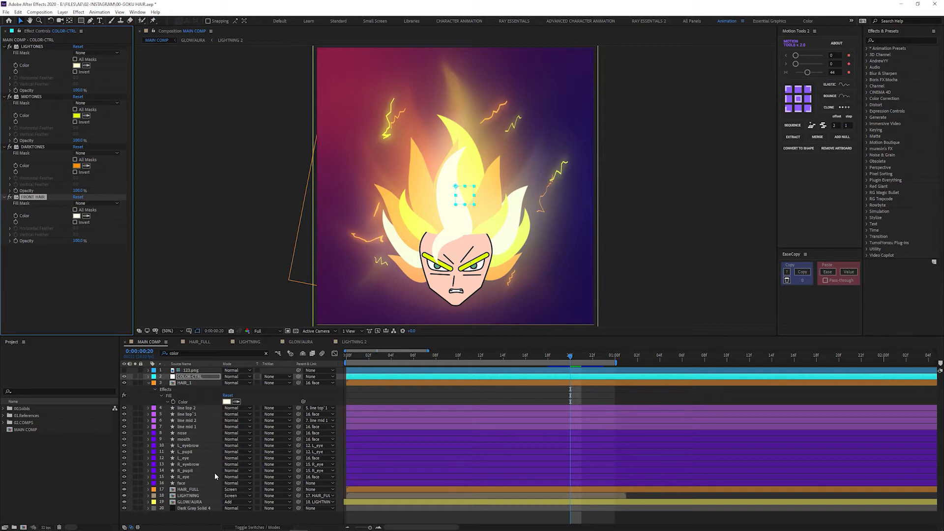
- Compare the artwork with and without the GLOW/AURA layer by switching its visibility off and on twice
left_click(124, 502)
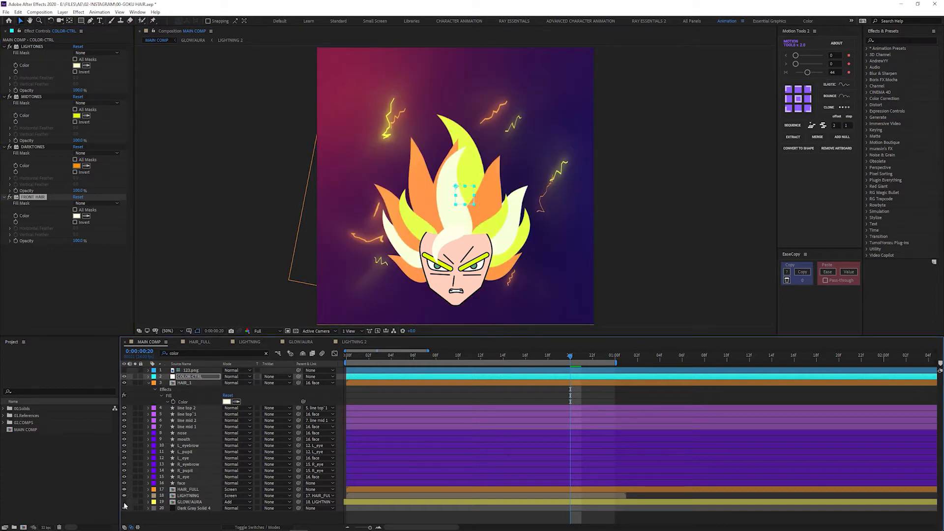
left_click(124, 502)
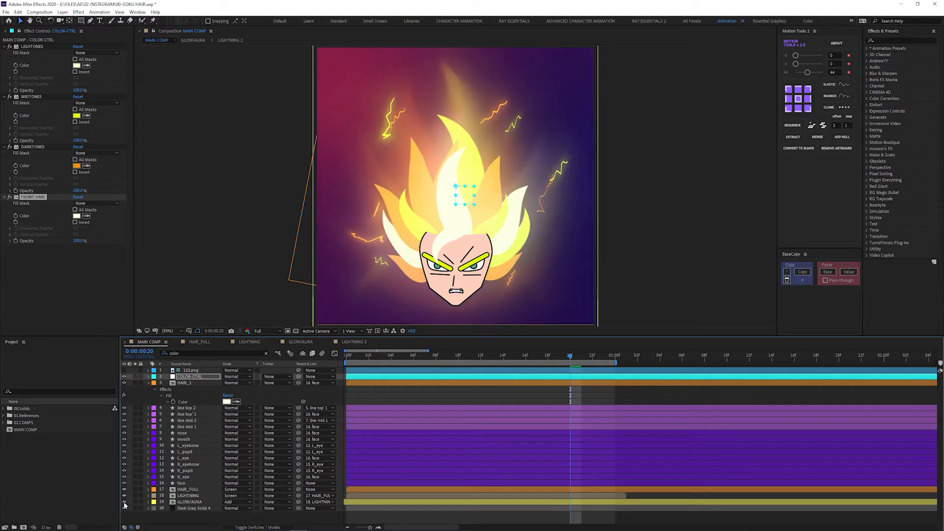
left_click(124, 502)
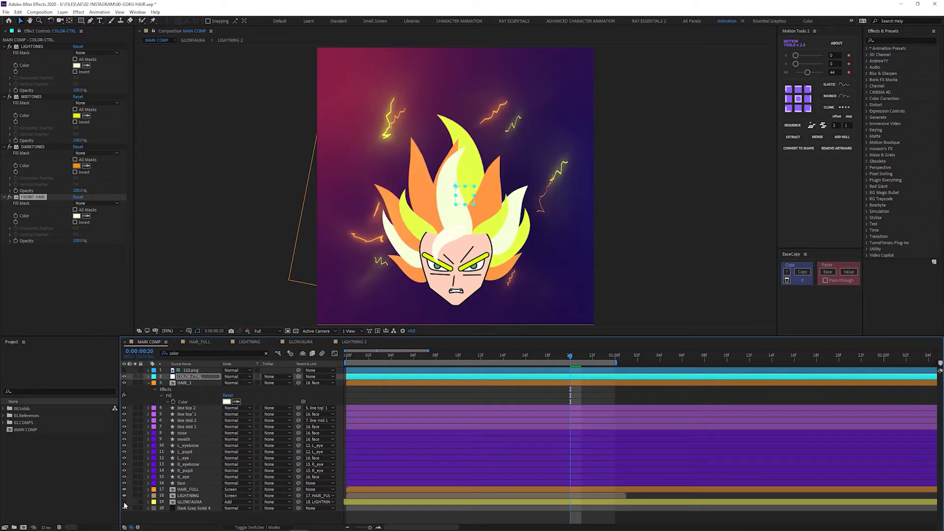
left_click(124, 502)
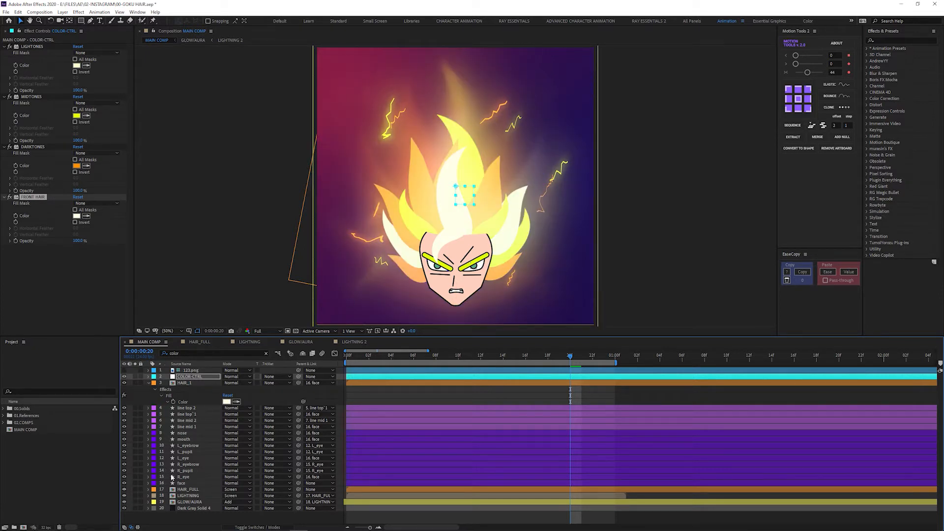
- View all face layers from line top 2 to face in isolation and return to the full artwork
left_click(192, 389)
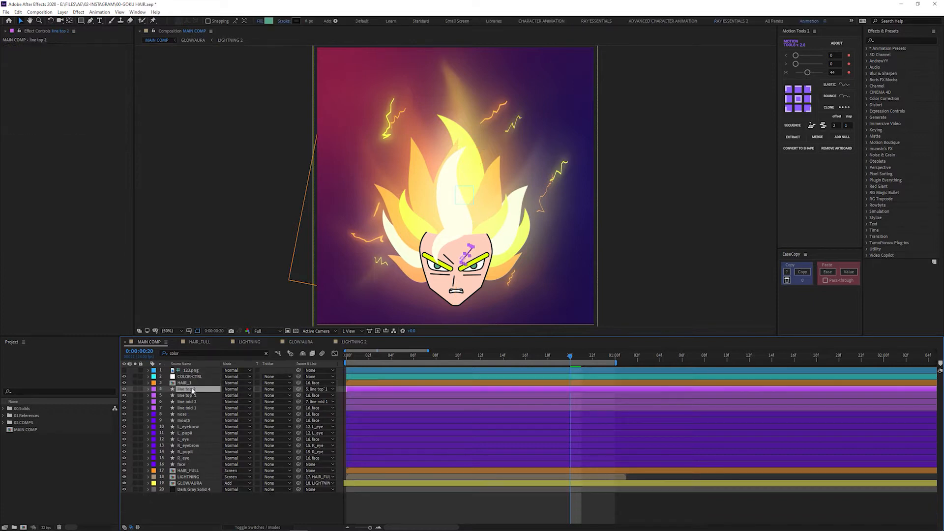
left_click(186, 465, "shift")
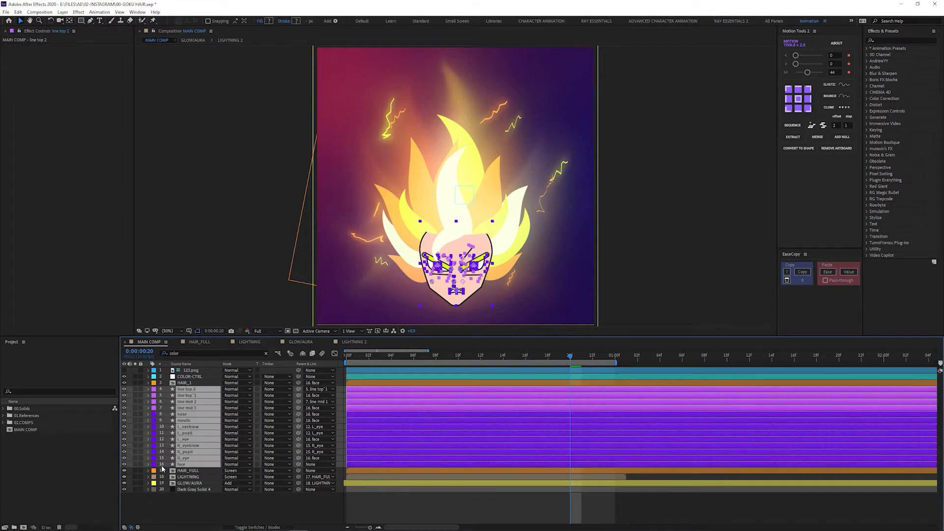
left_click(135, 464)
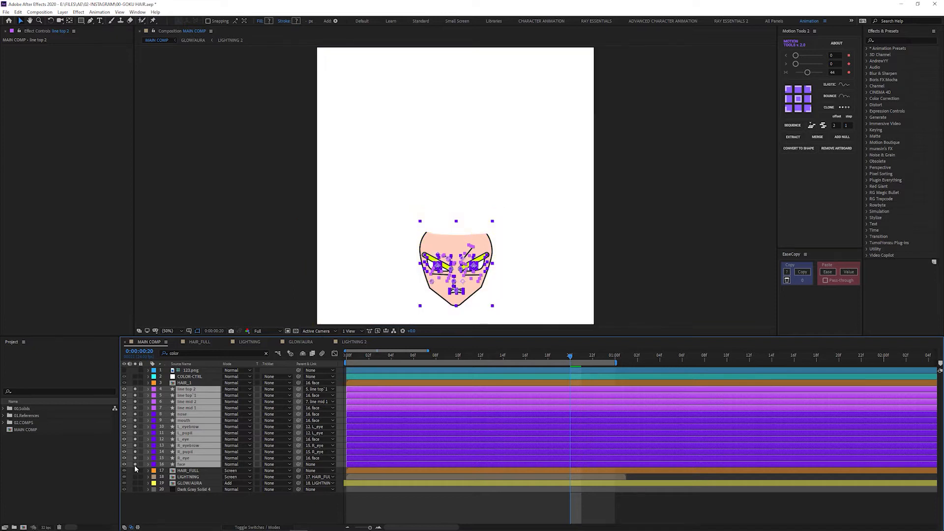
left_click(135, 464)
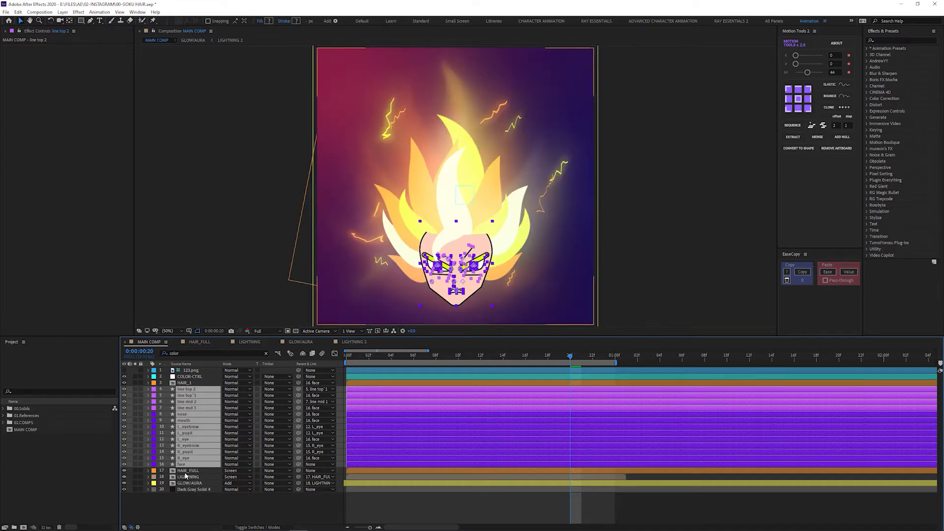
- Play back the GLOW/AURA layer on its own, end its isolation and select the LIGHTNING layer
left_click(190, 483)
left_click(135, 484)
key("space")
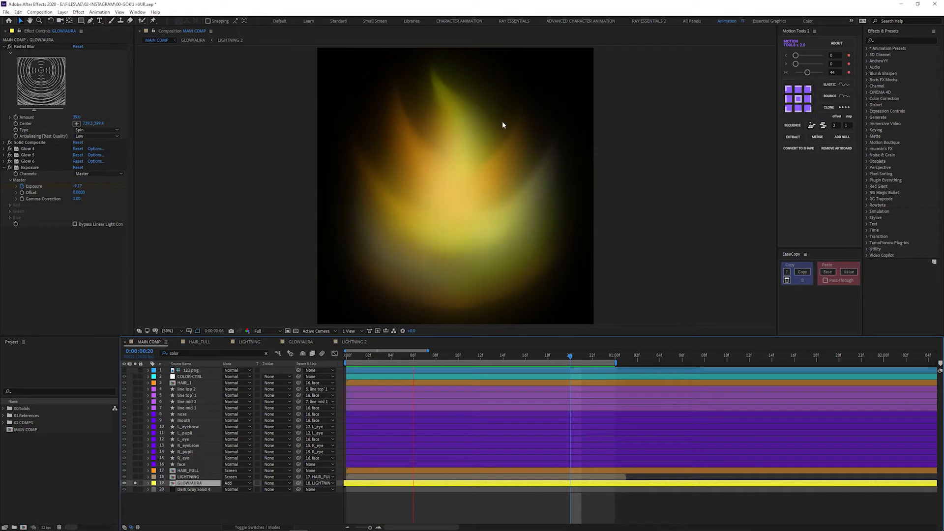
left_click(135, 483)
left_click(155, 478)
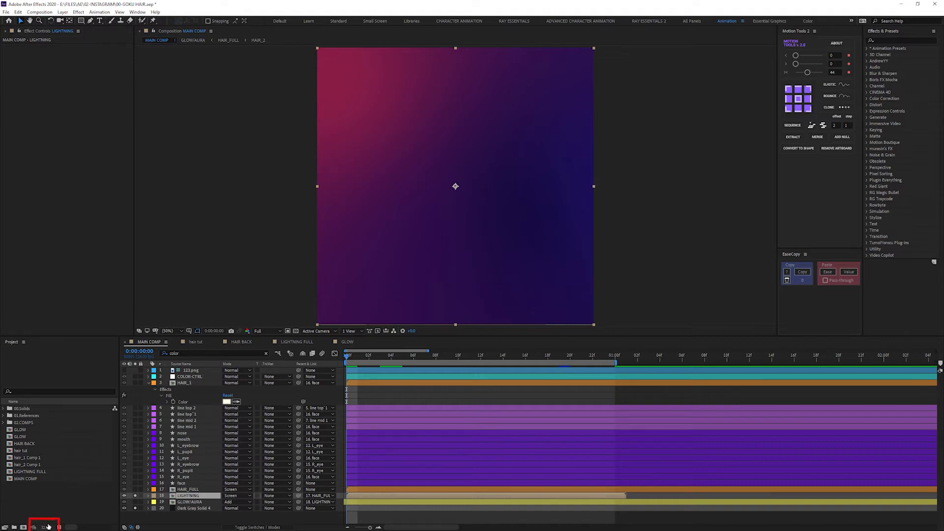
- Set the project's color depth to 32 bits per channel (float)
left_click(44, 527)
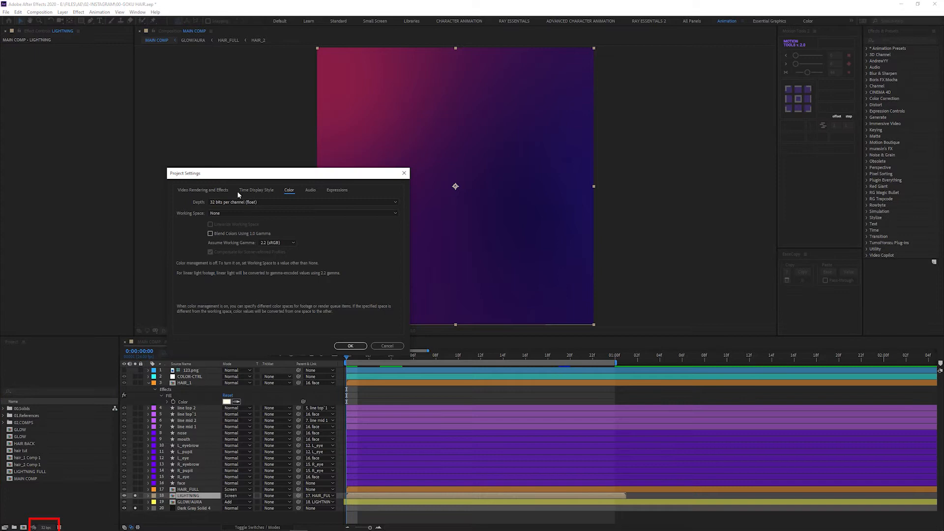
left_click(242, 202)
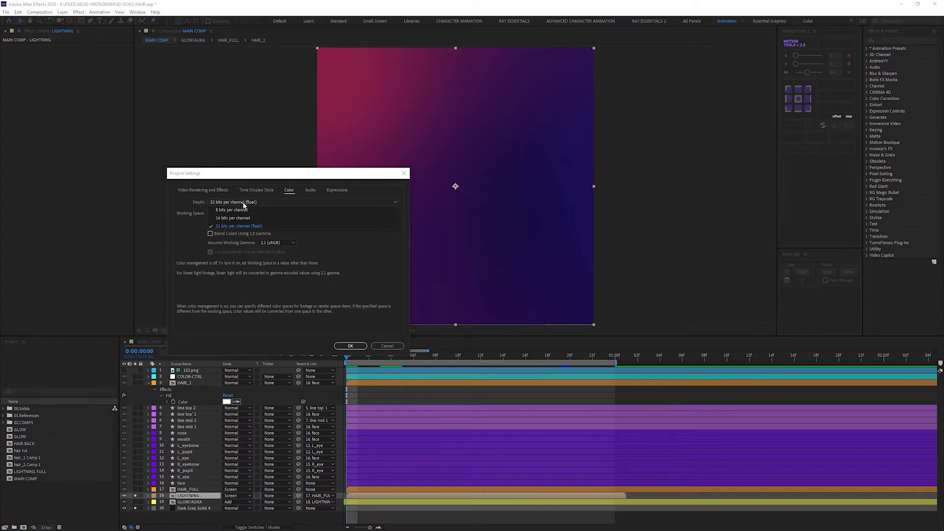
left_click(230, 228)
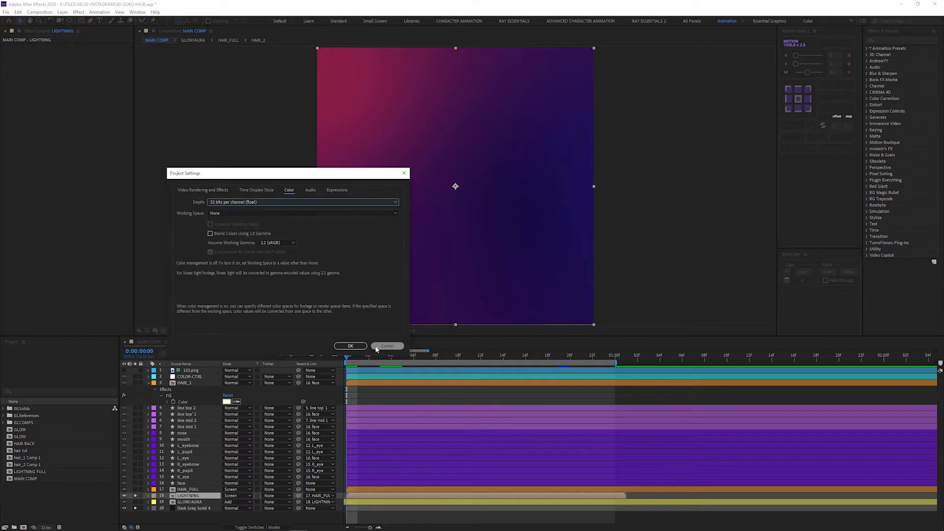
left_click(359, 347)
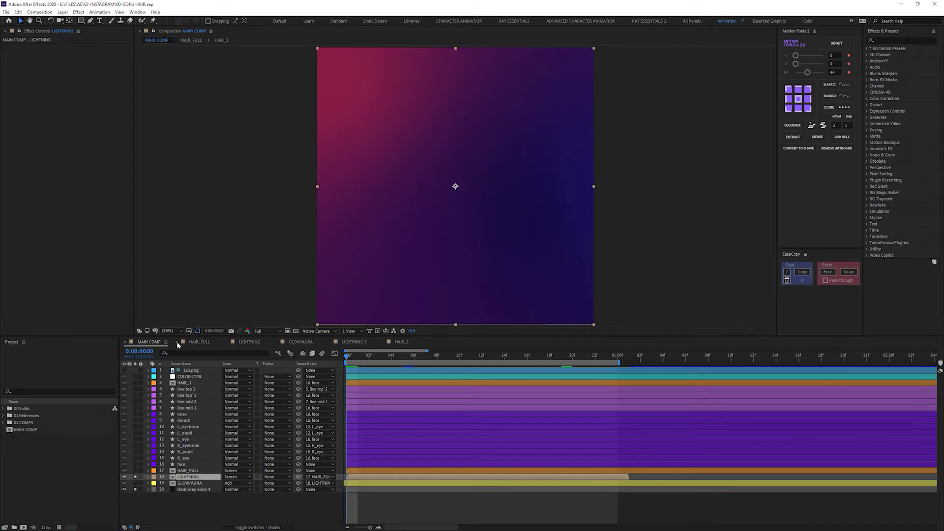
- Close the other open composition timelines so that only MAIN COMP stays open
left_click(177, 342)
left_click(177, 343)
left_click(177, 343)
left_click(177, 342)
left_click(177, 342)
- Turn off solo on the Dark Gray Solid 4 and LIGHTNING layers to show the full artwork
left_click(188, 389)
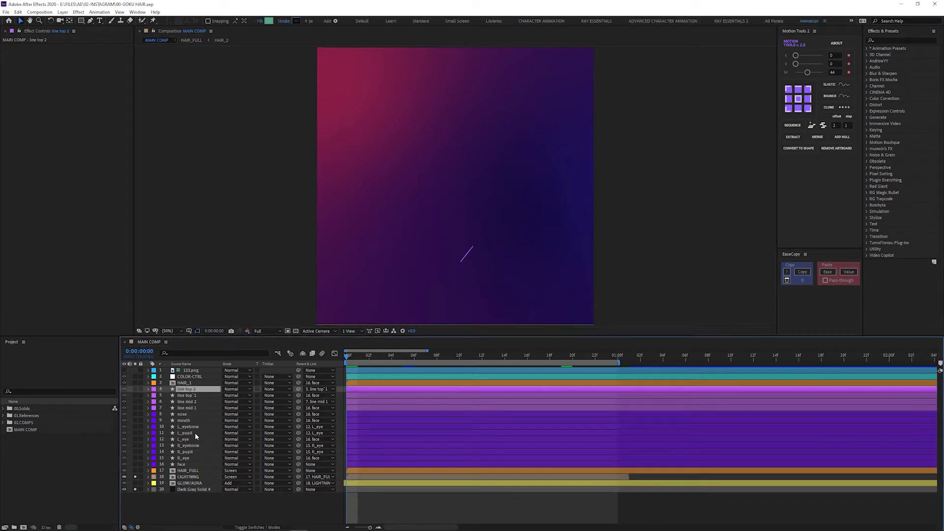
left_click(188, 464, "shift")
key("F2")
left_click(135, 489)
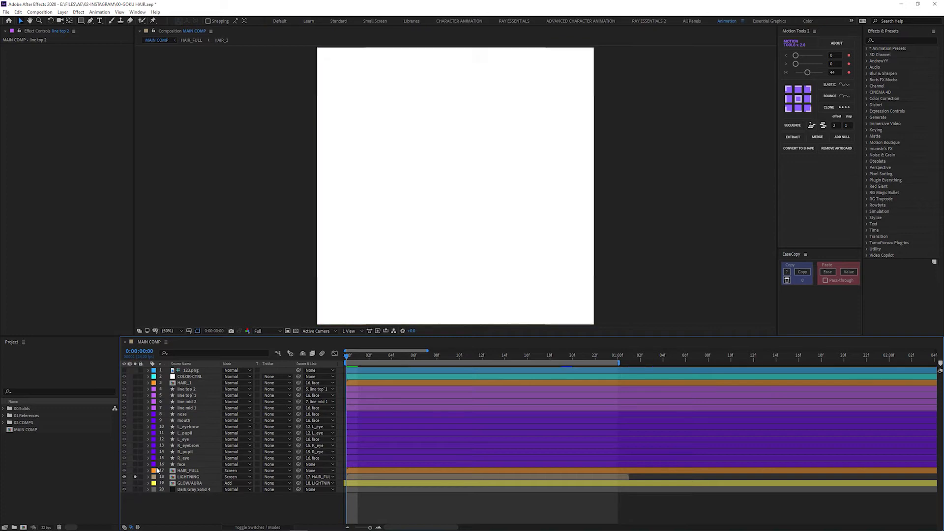
left_click(135, 477)
- Copy the layers from line top 2 through face together with the 123.png reference image
left_click(191, 389)
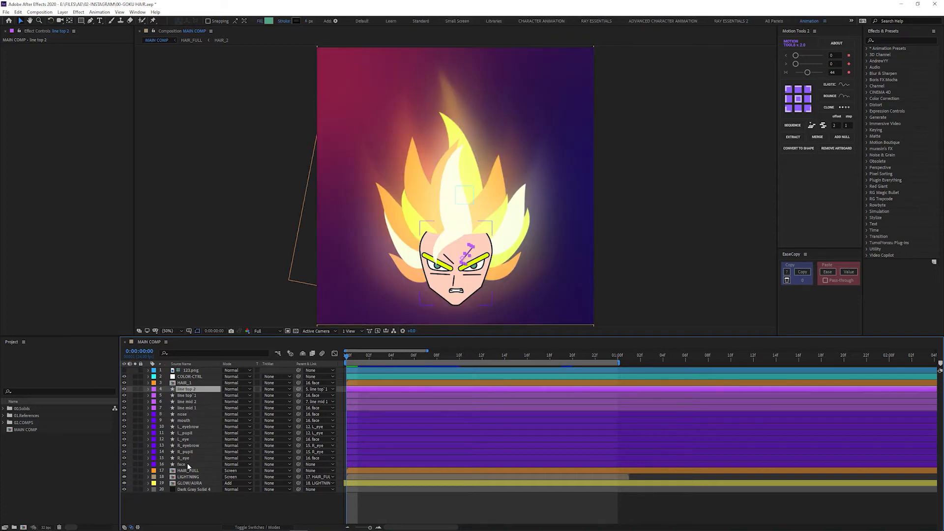
left_click(187, 464, "shift")
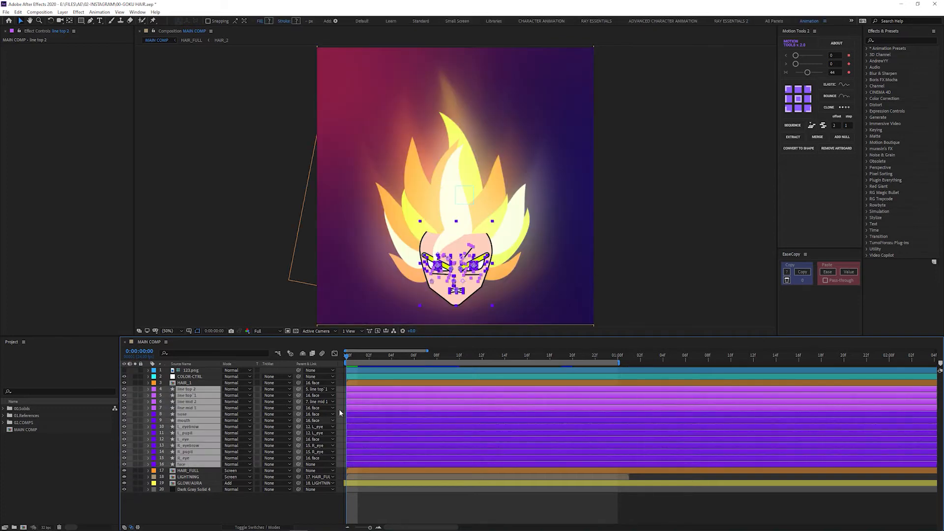
left_click(190, 372, "ctrl")
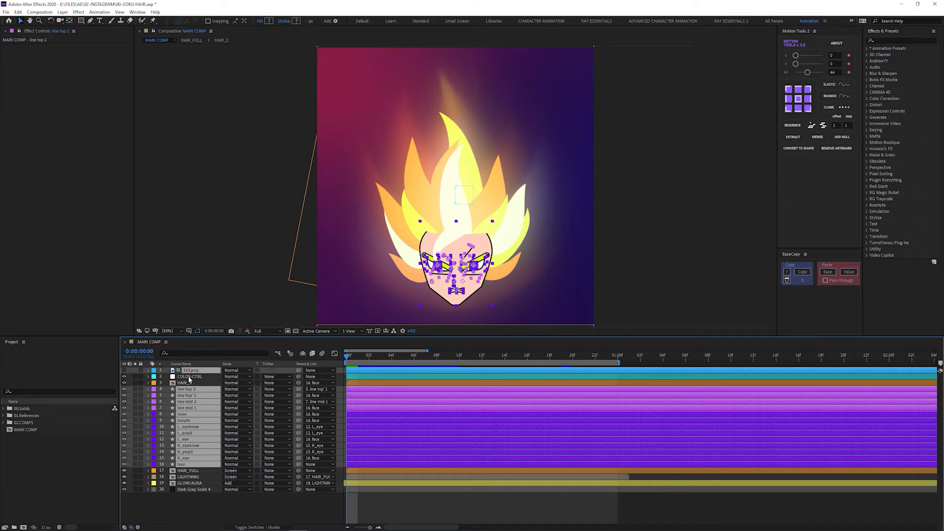
- Create a new composition named hair tut
left_click(25, 526)
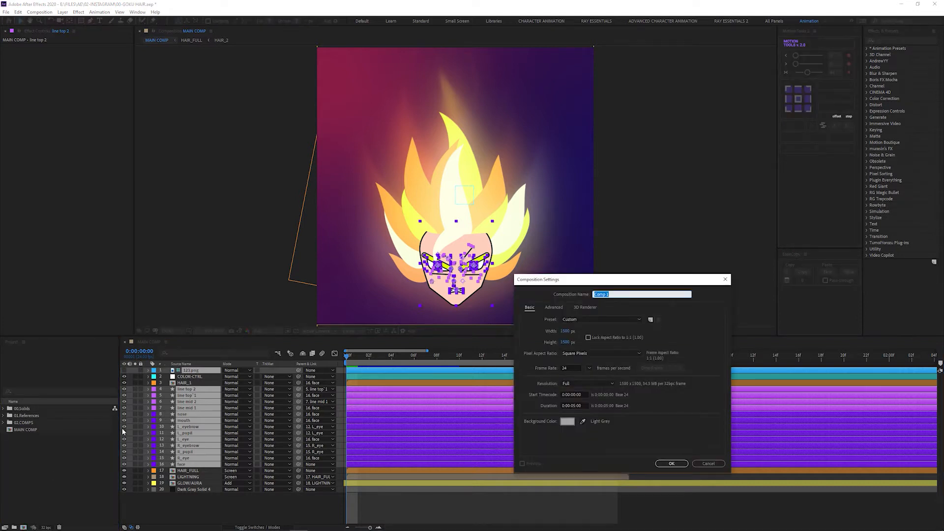
type("hair tut")
key("Return")
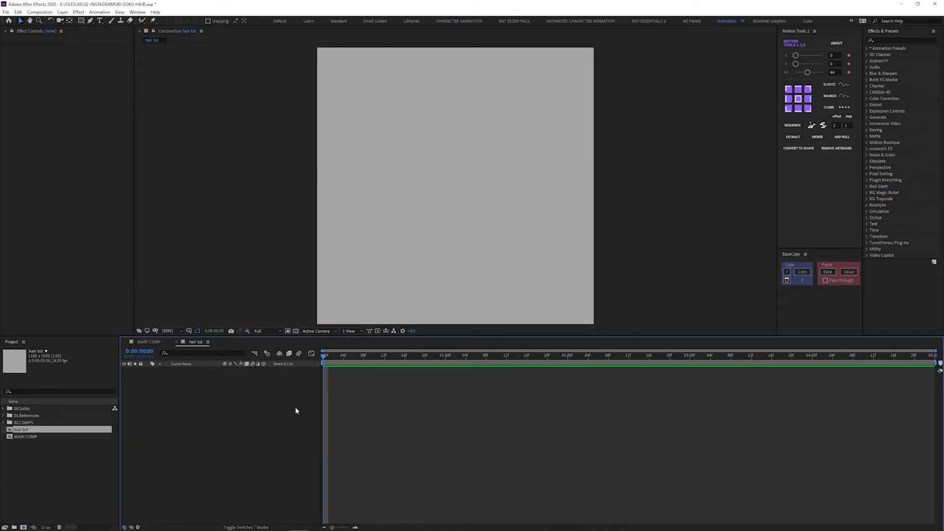
- Paste the copied layers into the hair tut composition and move 123.png above all face layers
key("ctrl+v")
left_click(191, 463)
left_click_drag(190, 452, 190, 368)
- Set the 123.png reference image's opacity to 15% and make the layer visible
left_click(148, 370)
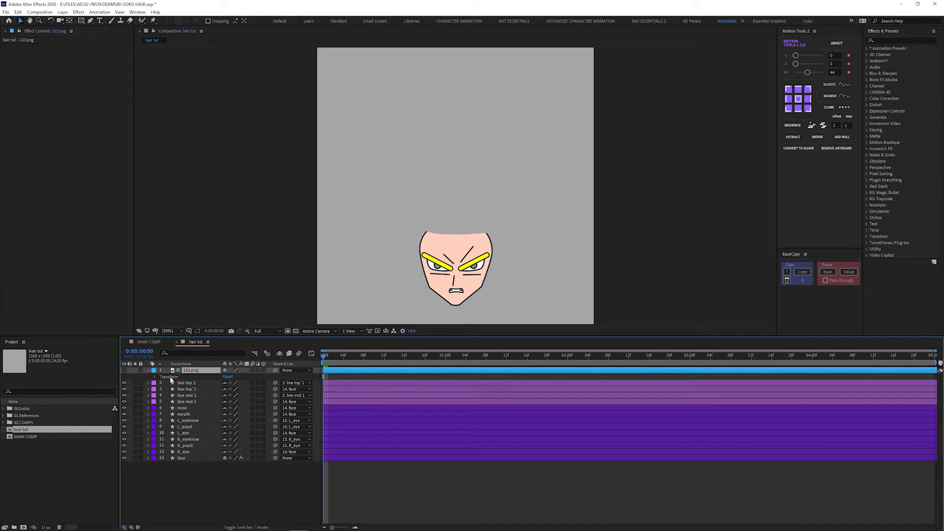
key("t")
left_click(229, 377)
type("15")
key("Return")
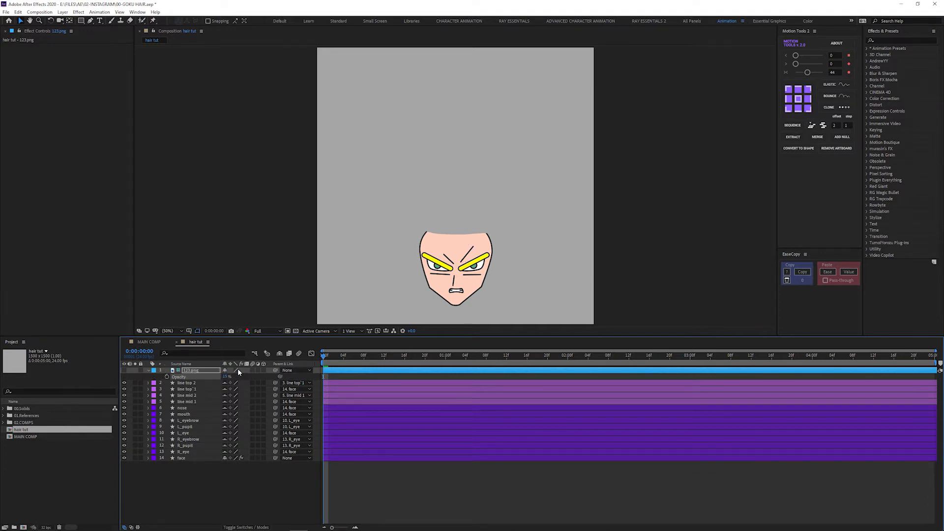
left_click(124, 371)
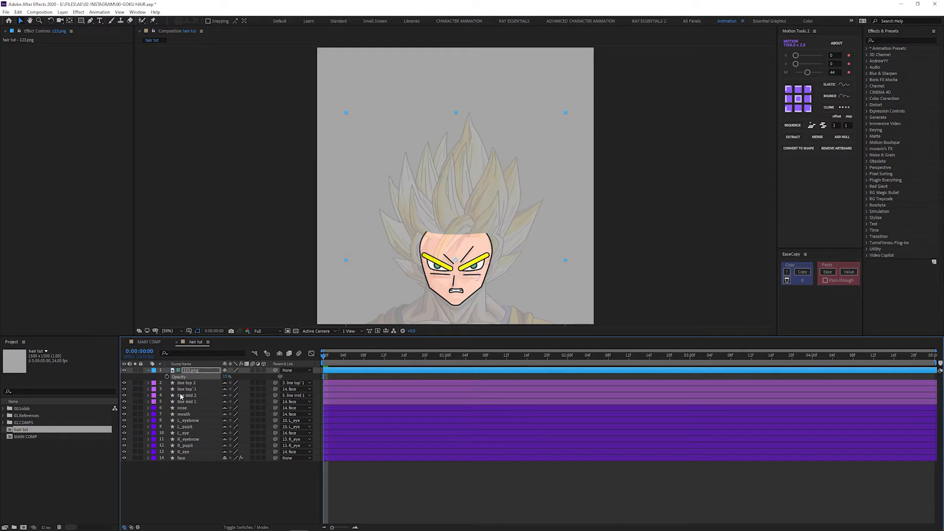
- Nudge all face layers from line top 2 to face slightly down to align with the reference image
left_click(189, 383)
left_click(188, 458, "shift")
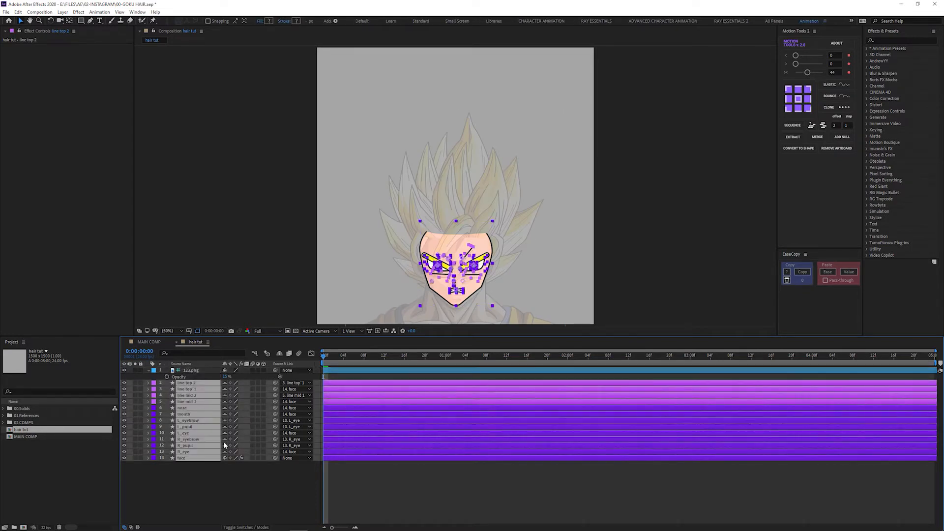
left_click(219, 480)
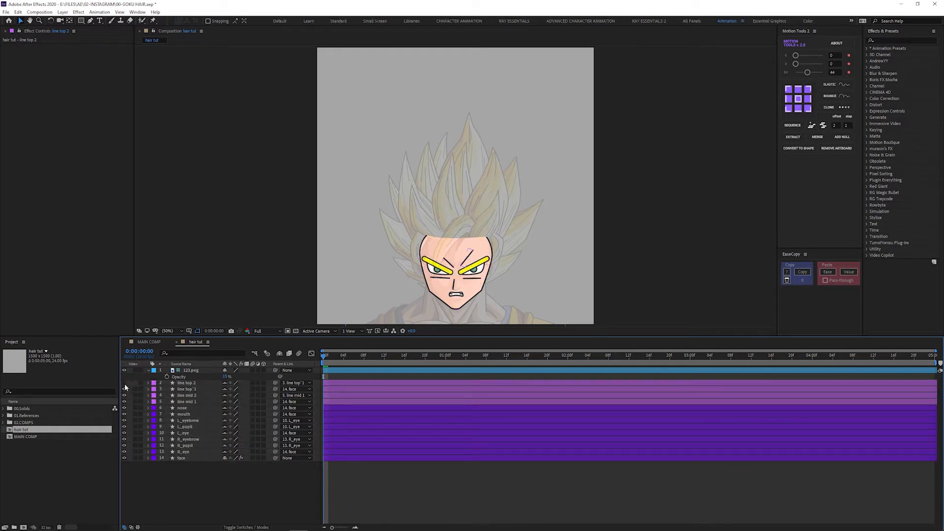
- Hide the facial feature layers from line top 2 through R_eye and select the face layer
left_click_drag(125, 384, 125, 451)
left_click(184, 459)
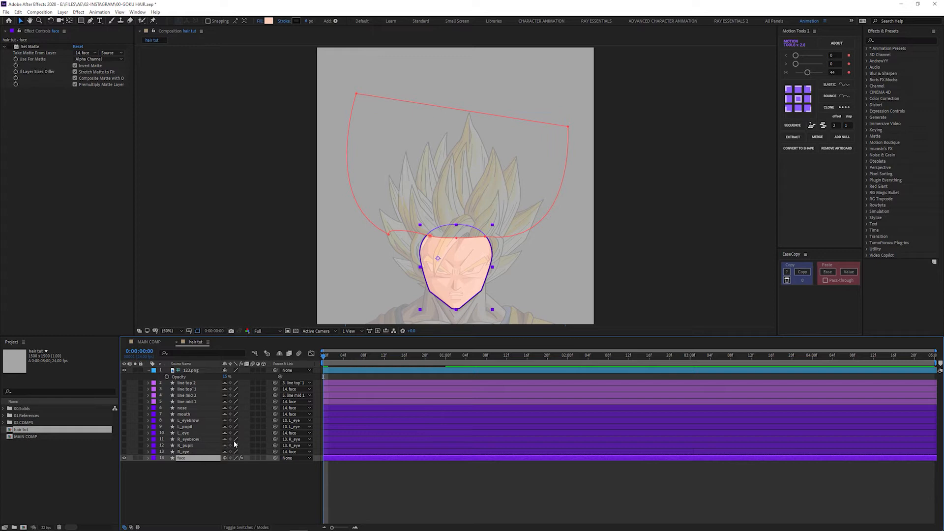
left_click(198, 462)
left_click(196, 460)
- Draw a closed, curved mask across the lower half of the face on the face layer
left_click(91, 22)
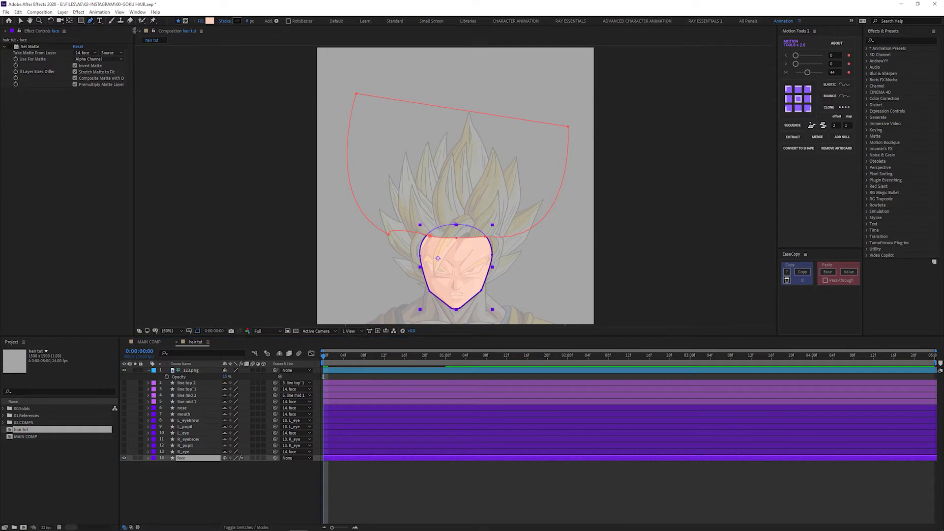
left_click(186, 21)
left_click_drag(455, 274, 499, 274)
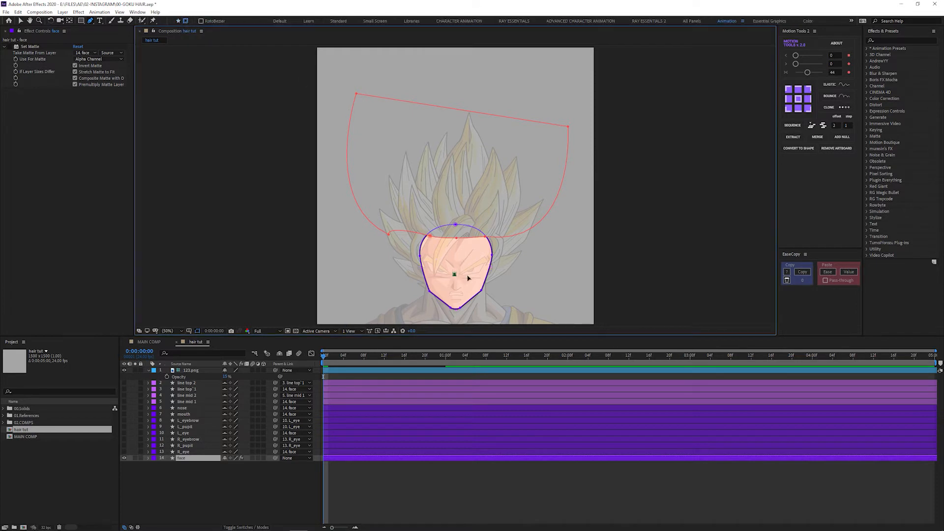
left_click(549, 290)
left_click_drag(516, 316, 433, 320)
left_click(366, 299)
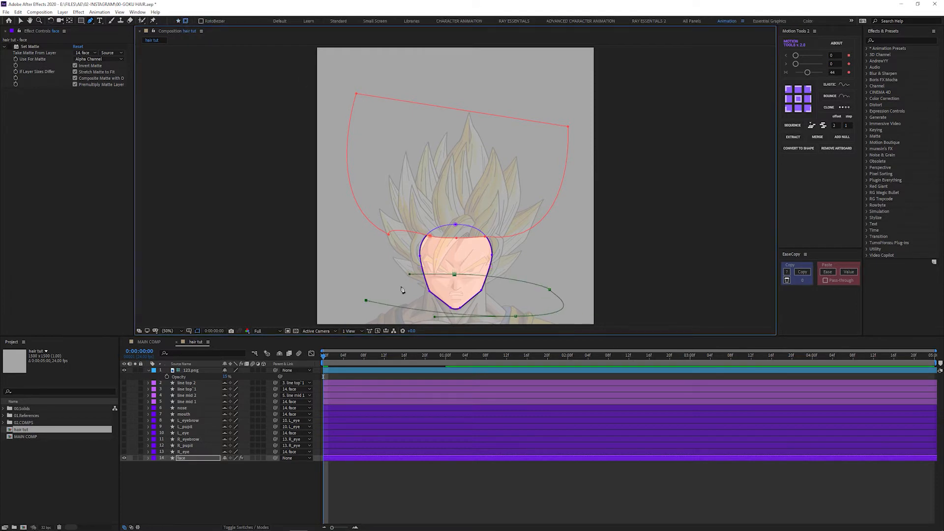
left_click(455, 274)
- Delete Mask 1 from the face layer and try Mask 2 inverted, then restore the original forehead mask
key("m")
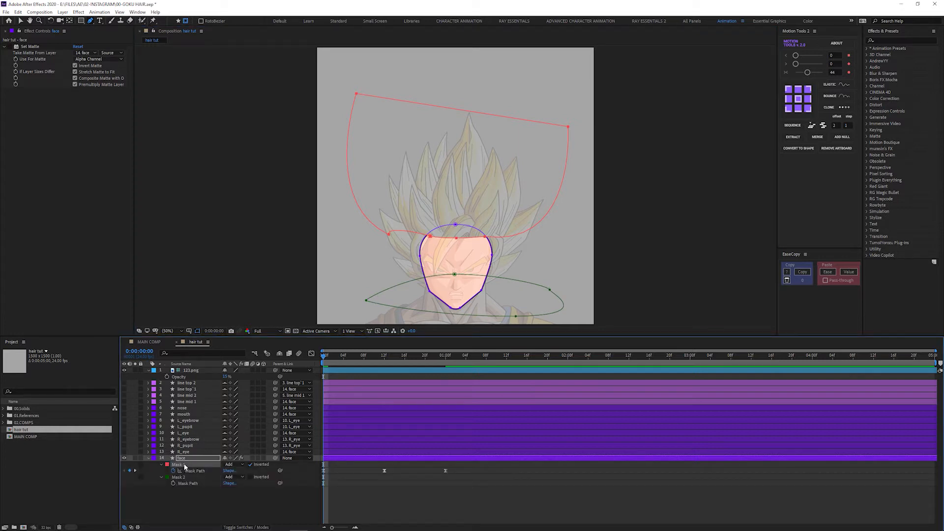
key("Delete")
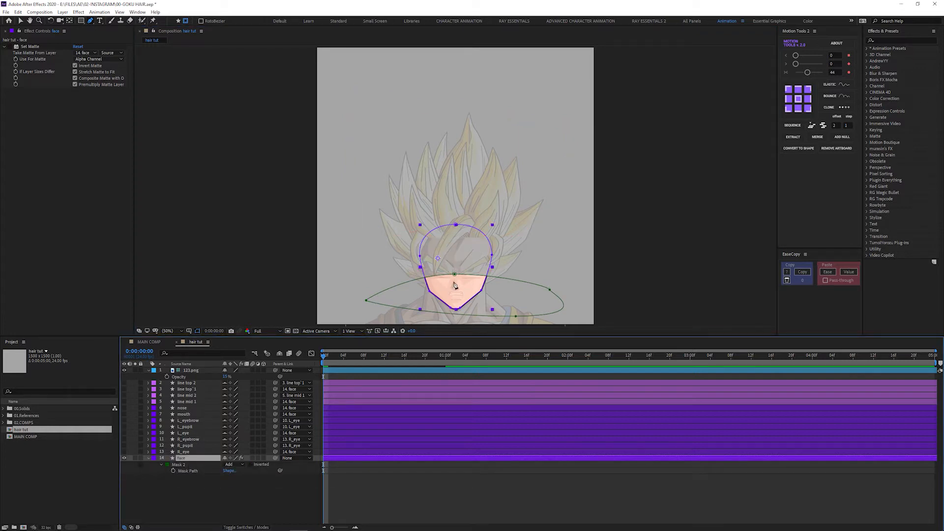
left_click(251, 464)
left_click(251, 465)
left_click(250, 465)
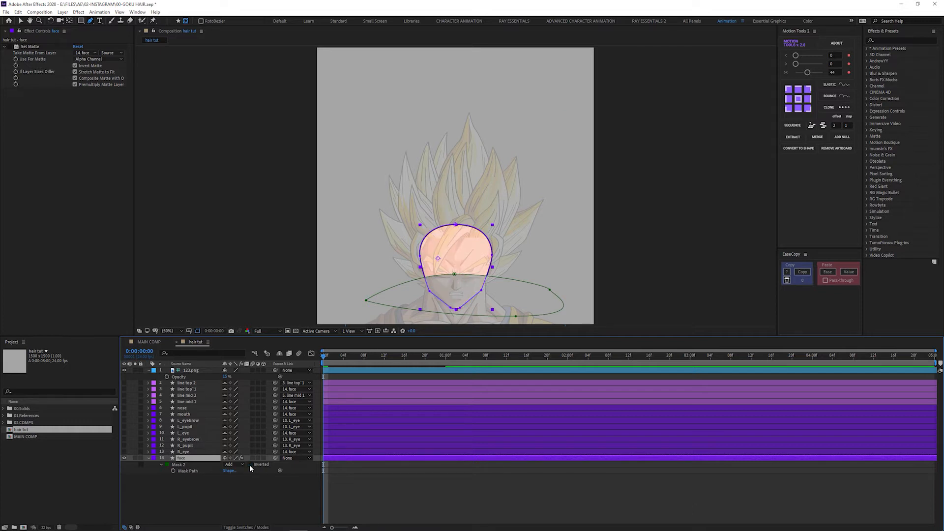
left_click(250, 464)
key("Delete")
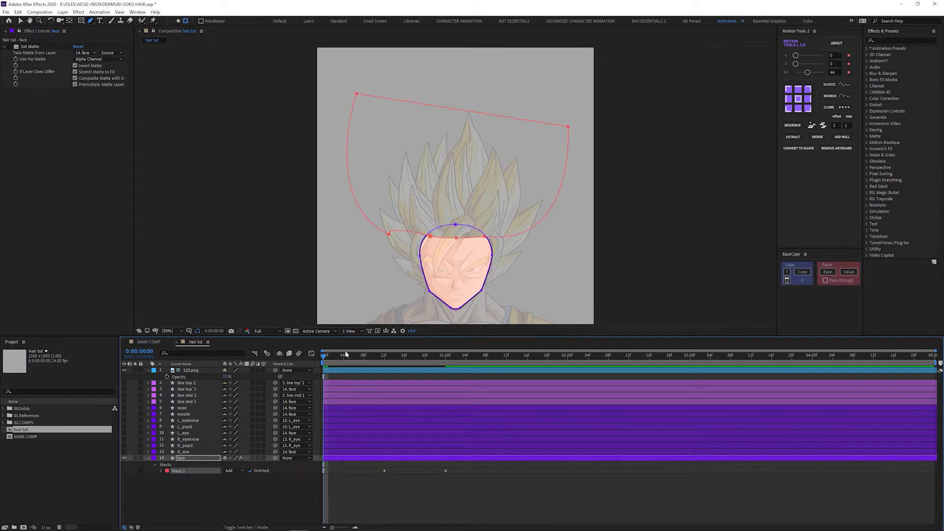
- Draw a yellow teardrop-shaped hair strand above the head as a new shape layer, with a pointed tip and rounded base
key("F2")
left_click(90, 21)
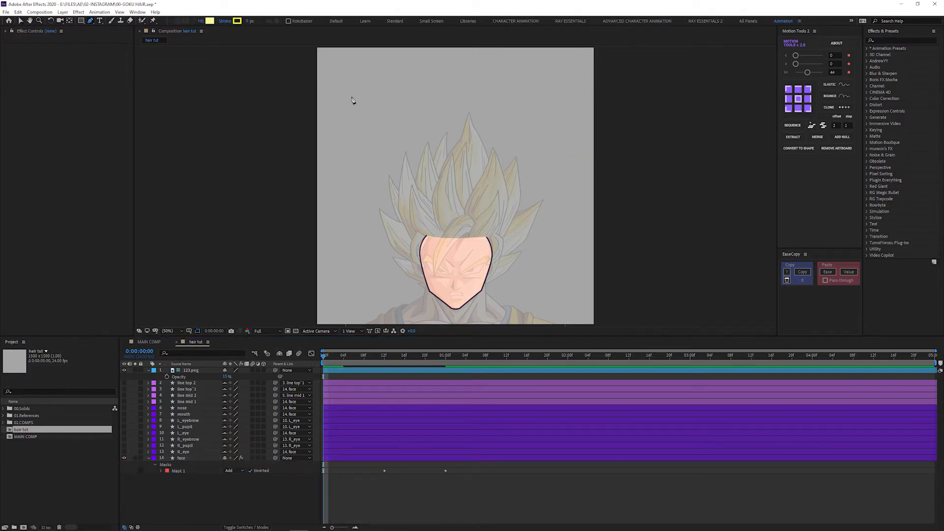
left_click(456, 118)
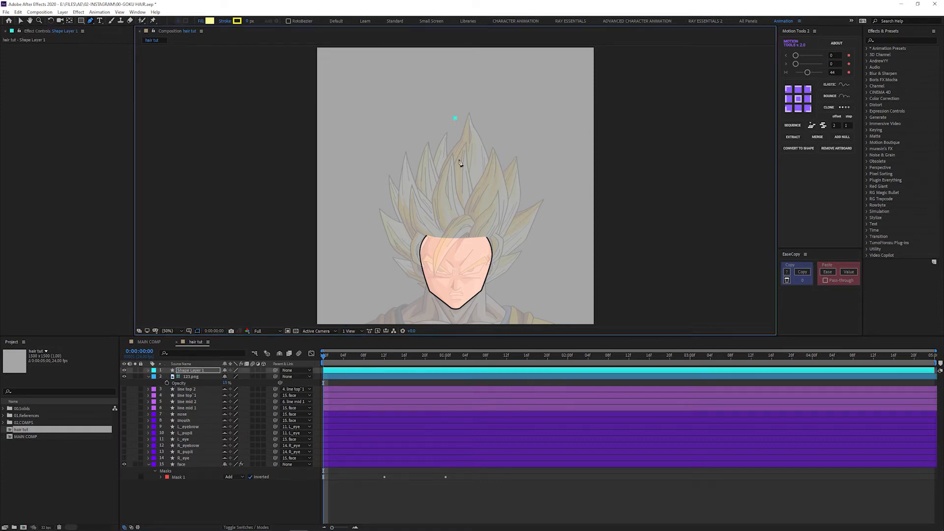
left_click_drag(457, 200, 424, 200)
left_click(455, 118)
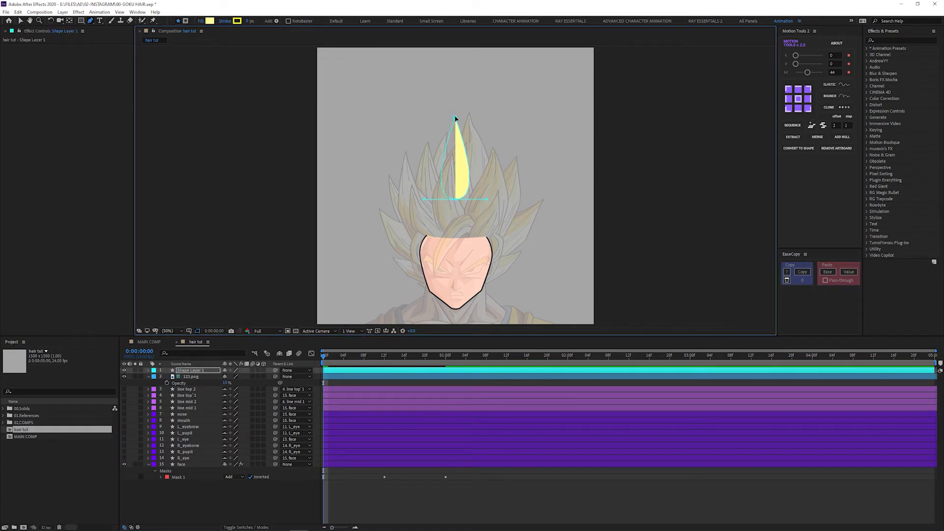
left_click(455, 118)
key("v")
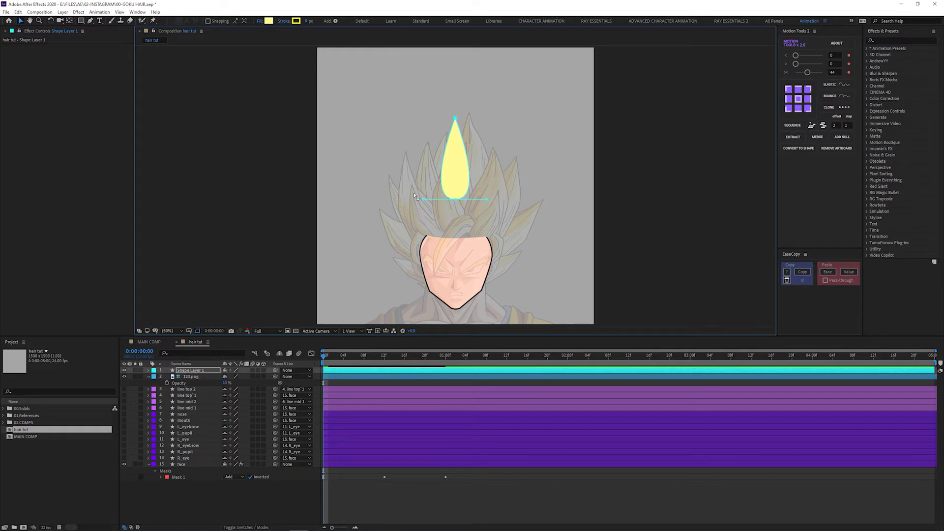
- Apply Wave Warp to the hair shape with wave height 25, wave width 300 and direction 0°
key("ctrl+space")
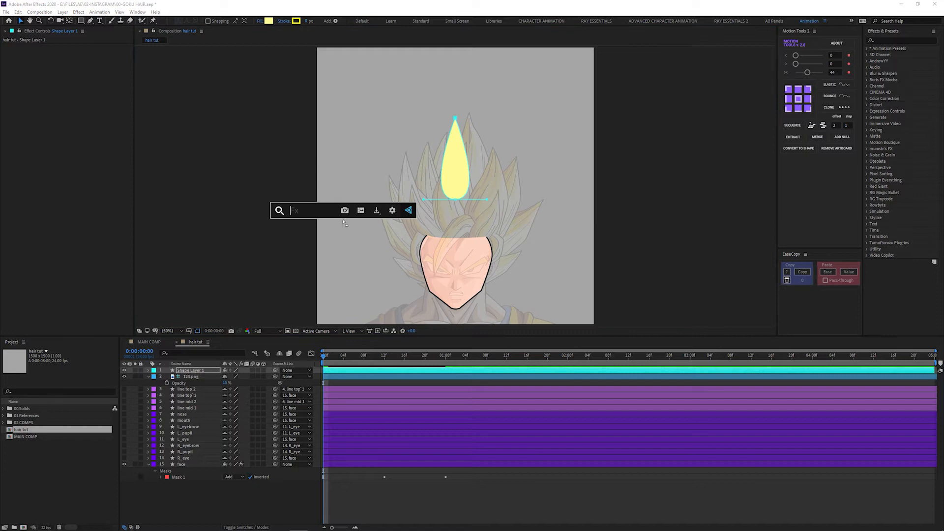
type("wave warp")
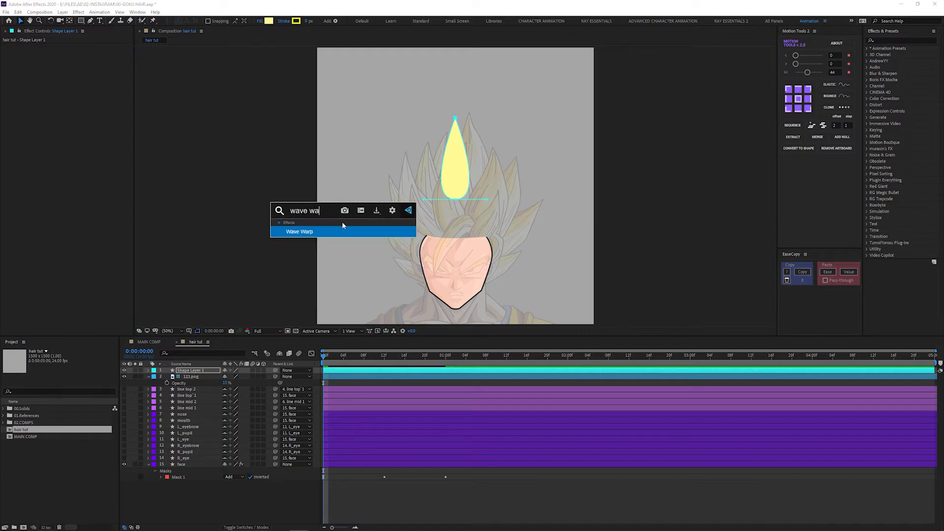
key("Return")
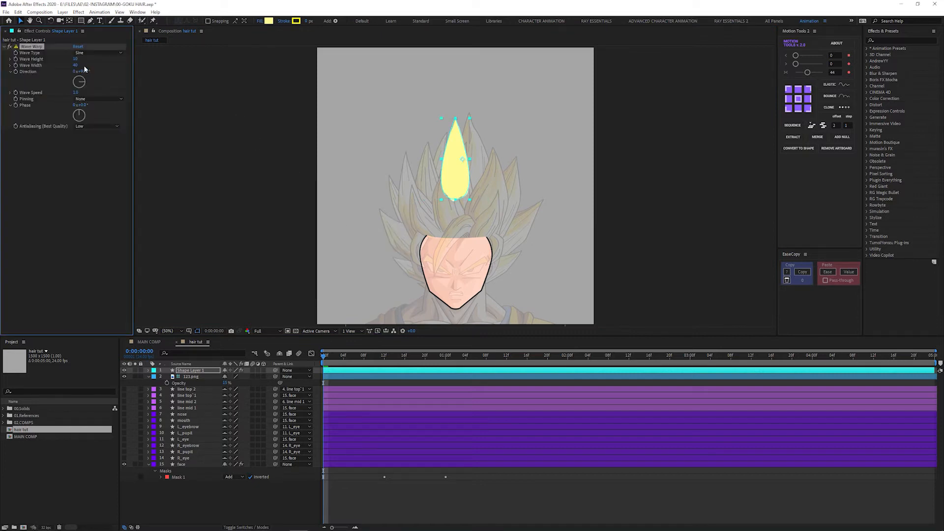
left_click(76, 59)
key("Tab")
type("30")
key("Tab")
type("0")
key("Return")
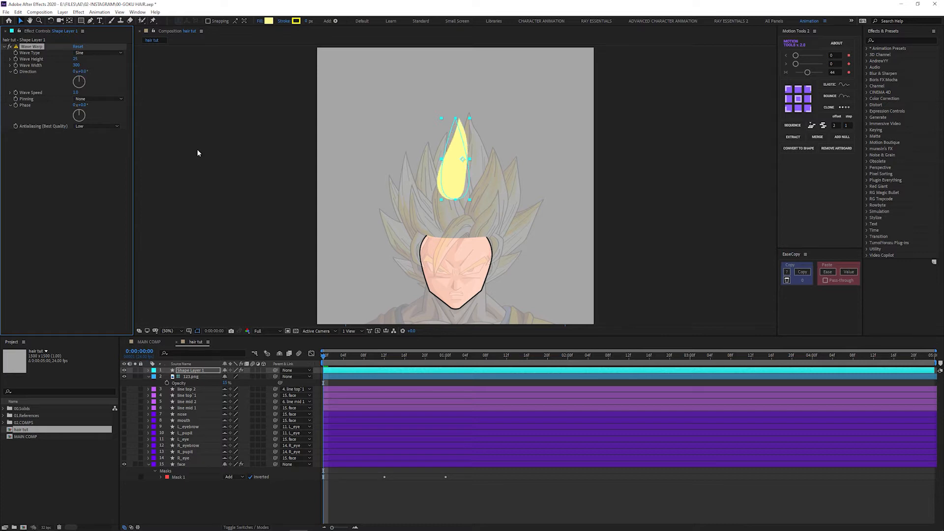
- Preview the hair strand's wave motion from the first frame, and return to the start of the timeline
left_click_drag(338, 357, 318, 361)
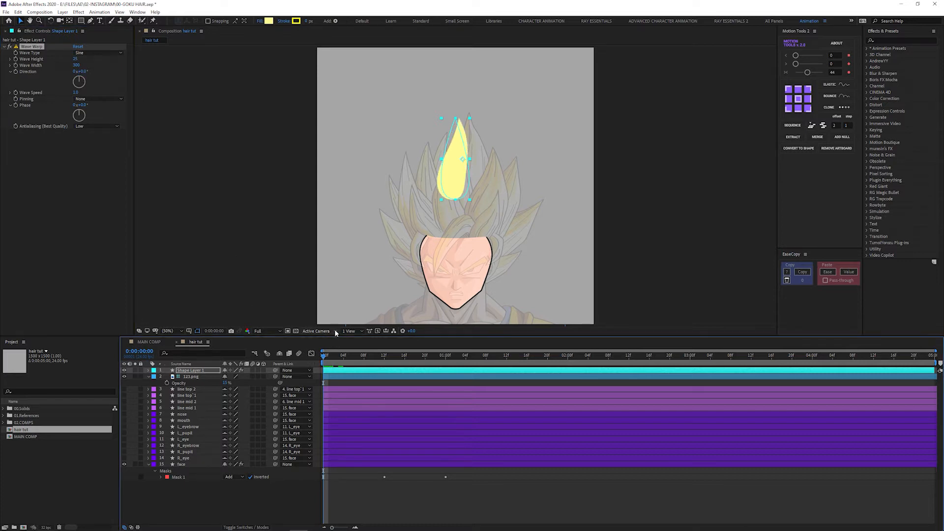
key("space")
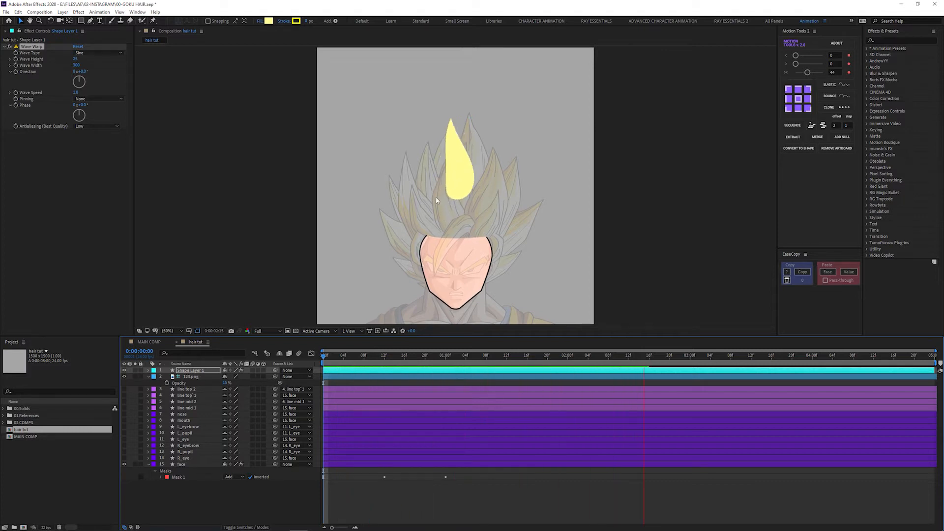
key("space")
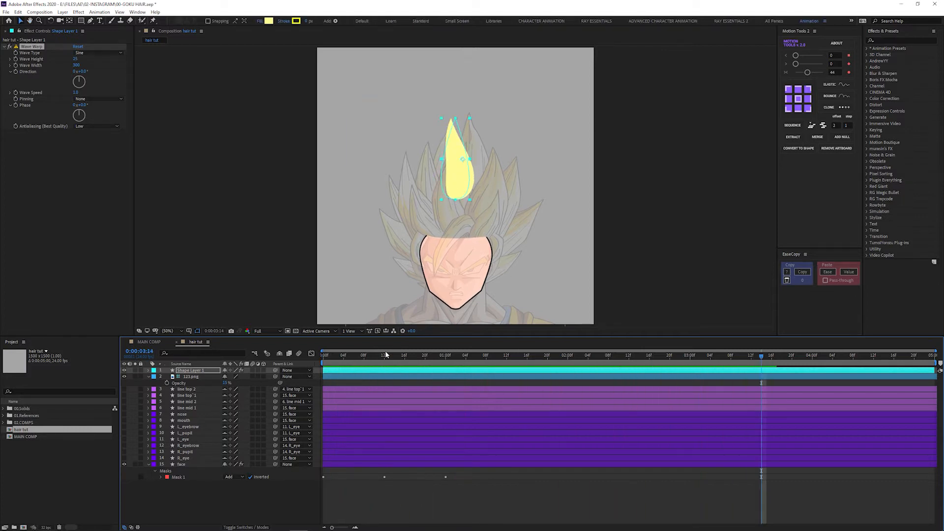
left_click_drag(355, 356, 316, 356)
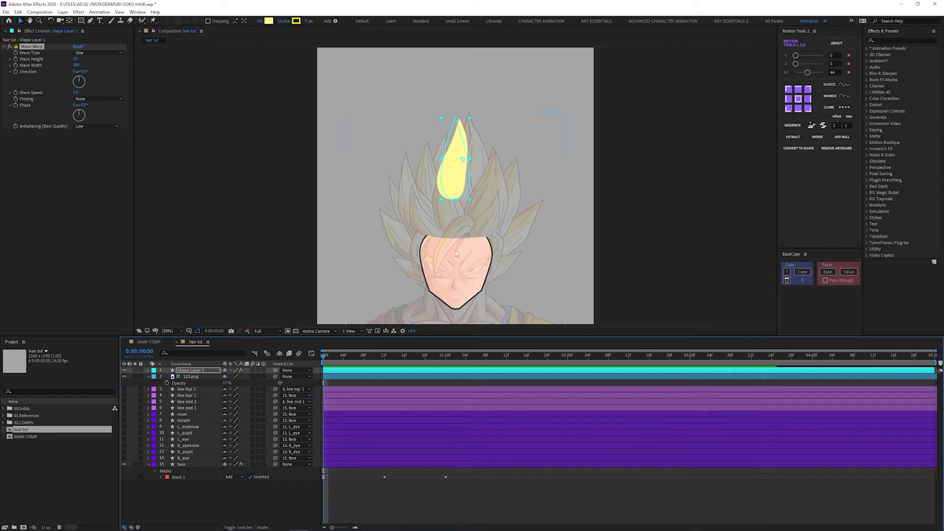
- Move the hair strand down to the composition's lower edge and set its Wave Warp pinning to Bottom Edge
left_click_drag(454, 182, 454, 194)
left_click_drag(448, 237, 449, 298)
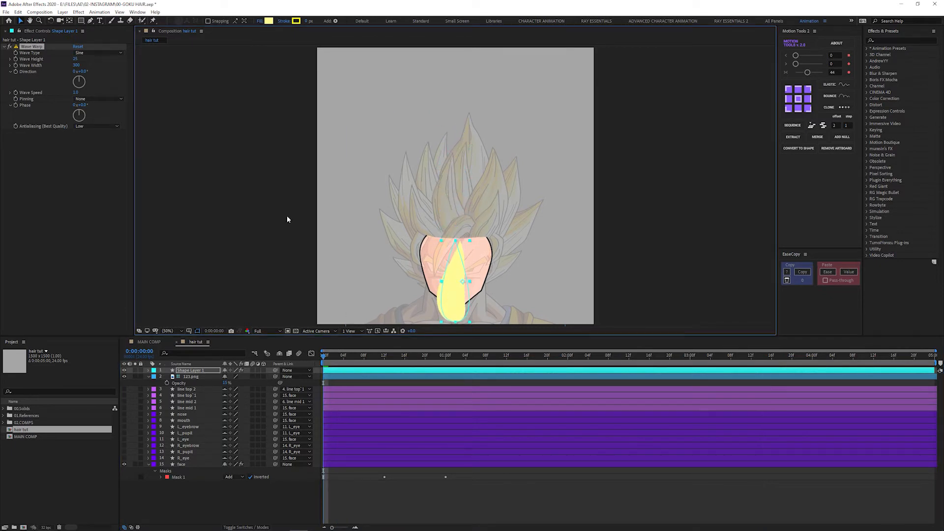
left_click(92, 100)
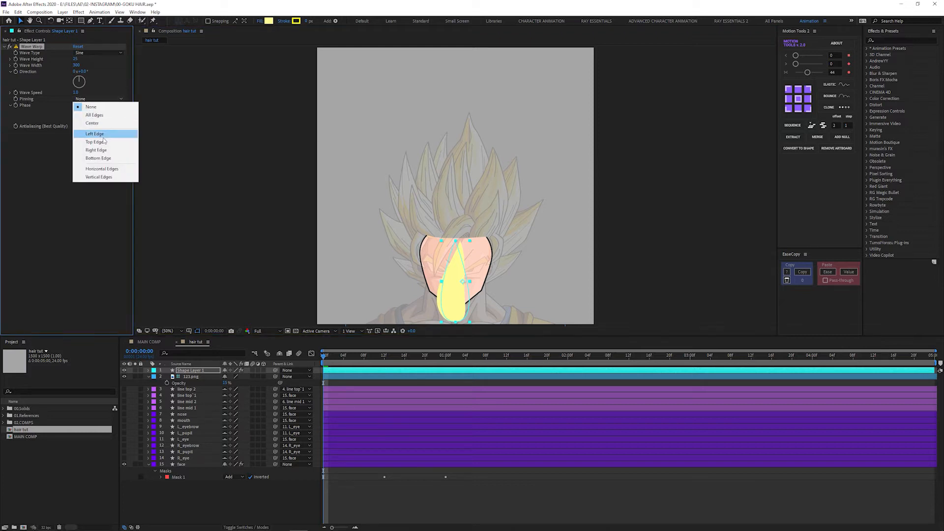
left_click(104, 159)
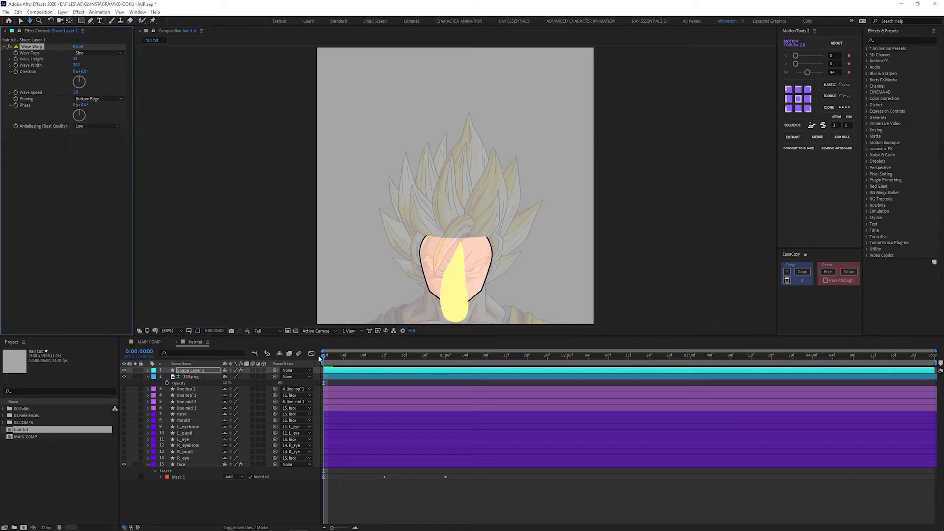
key("space")
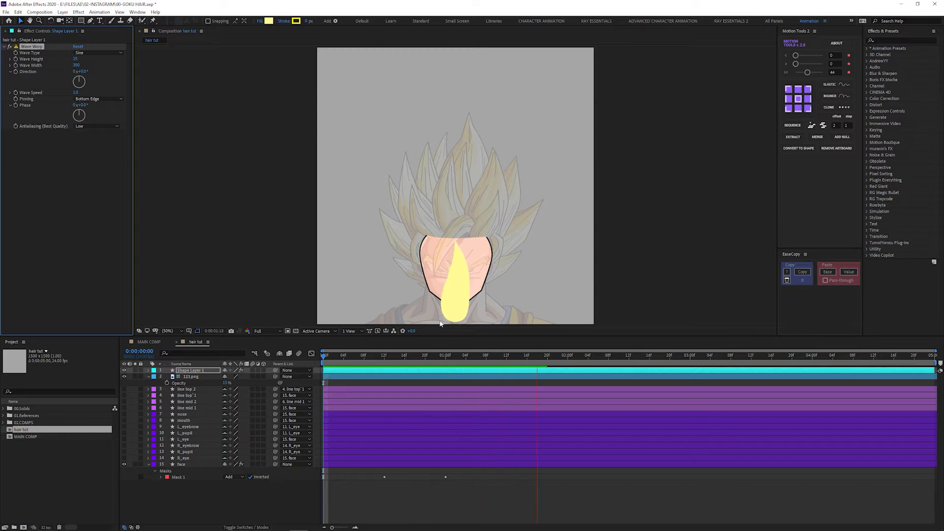
key("space")
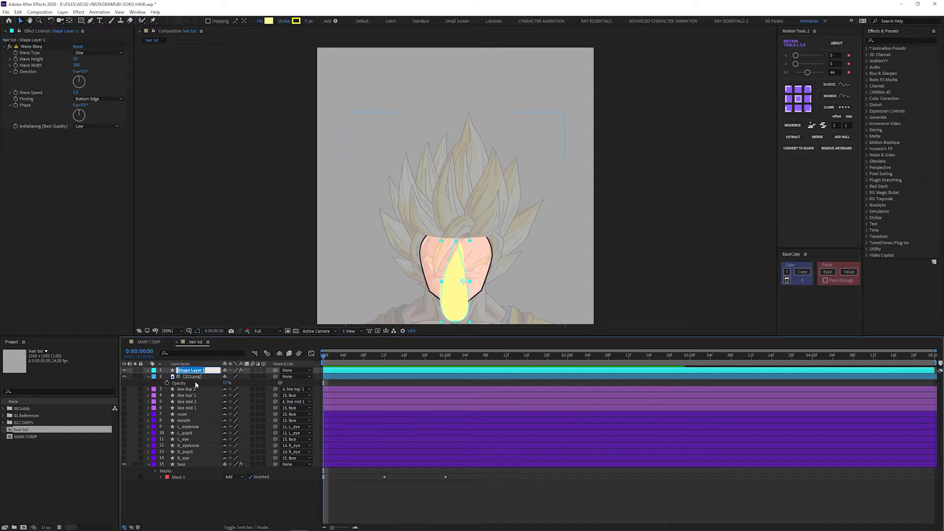
- Rename the hair shape layer hair_1 and duplicate it
type("hair_1")
key("Return")
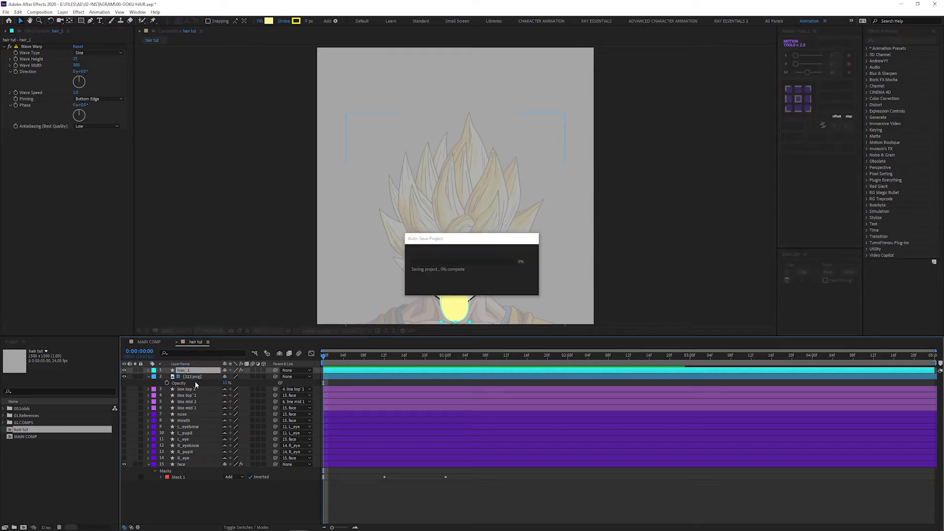
key("ctrl+d")
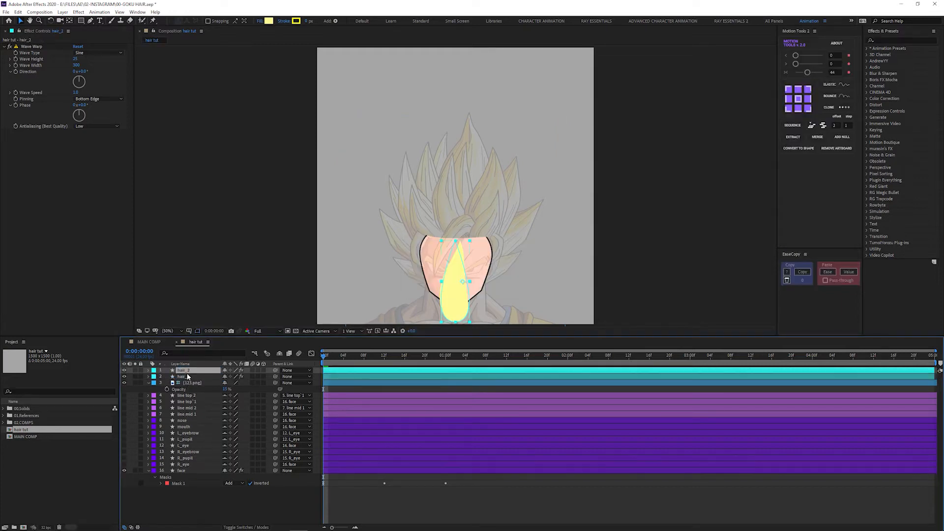
- Set the Wave Warp wave height of the duplicated hair strand to -25
left_click(76, 59)
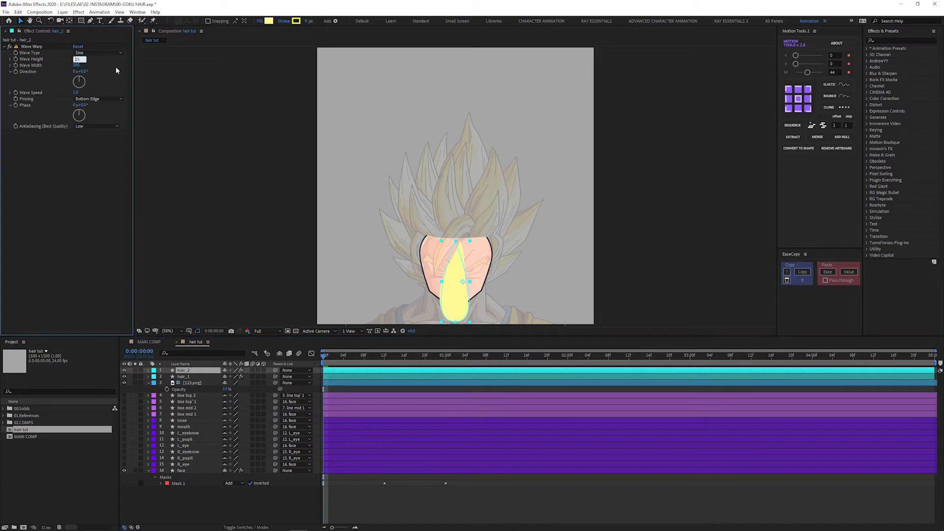
type("-25")
key("Return")
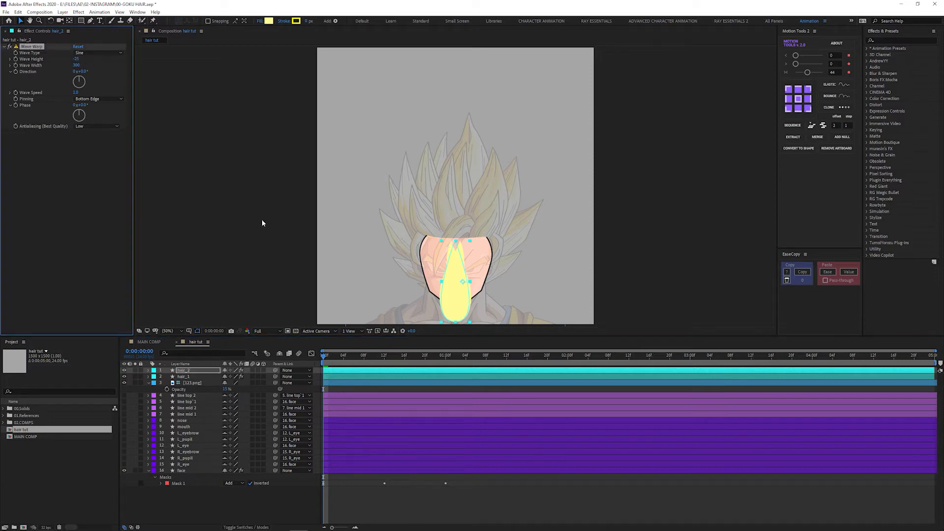
- Pre-compose hair_1 and hair_2 into separate compositions, keeping the default names
left_click(187, 377)
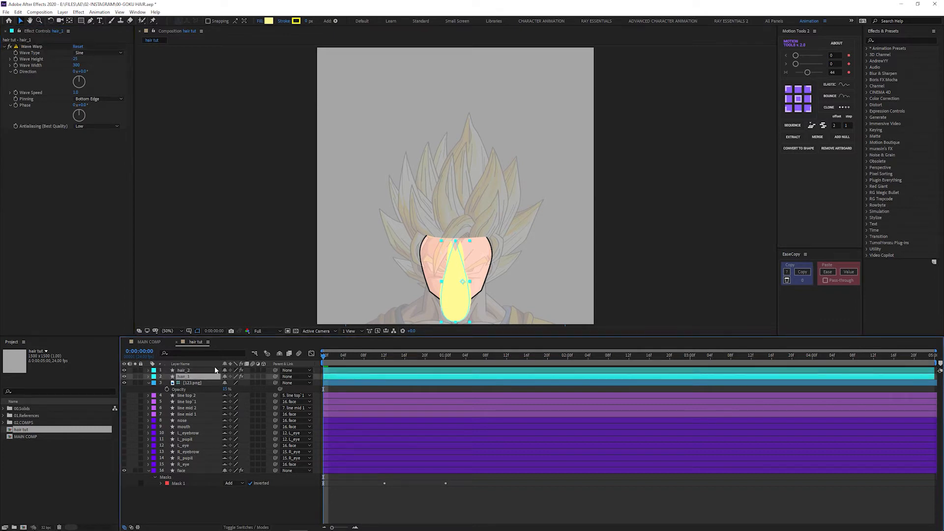
key("ctrl+shift+c")
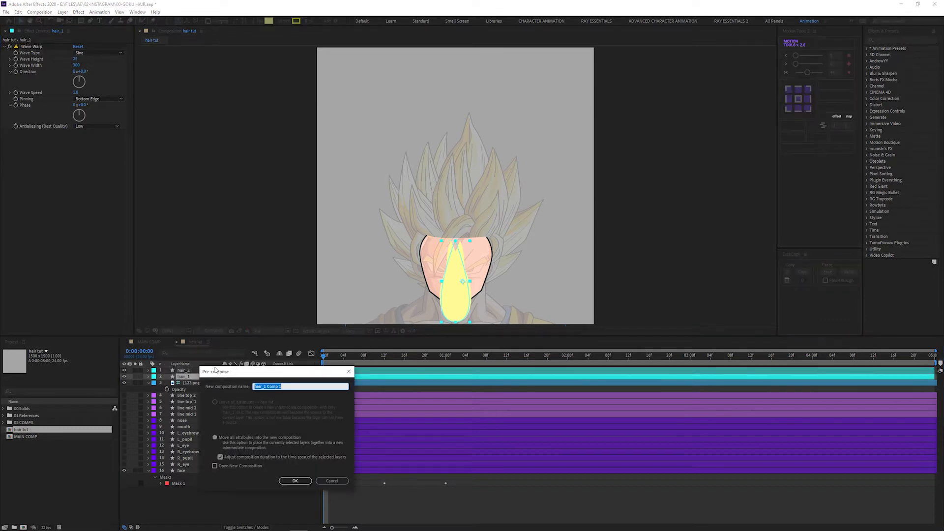
key("Return")
left_click(192, 371)
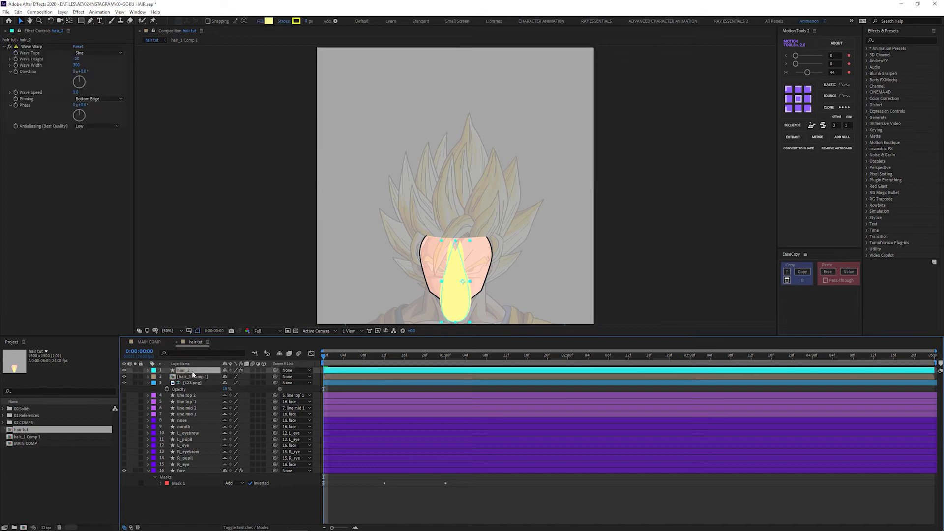
key("ctrl+shift+c")
key("Return")
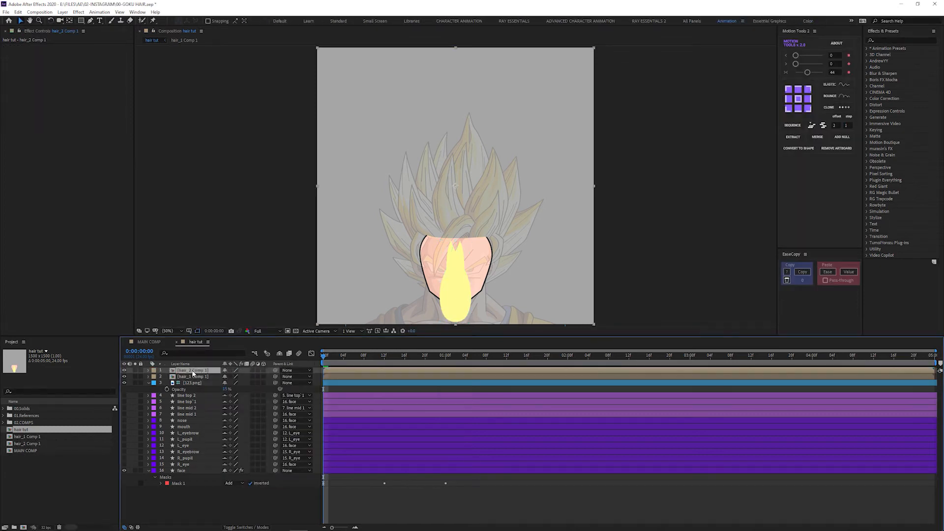
- Place the hair_1 Comp 1 strand to the left of the face and the hair_2 Comp 1 strand to the right
left_click(192, 376)
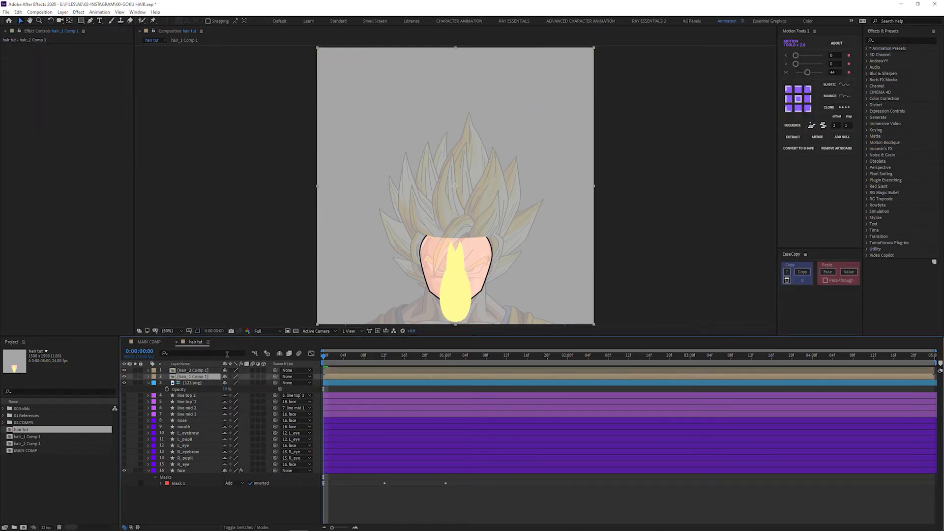
left_click_drag(439, 284, 348, 284)
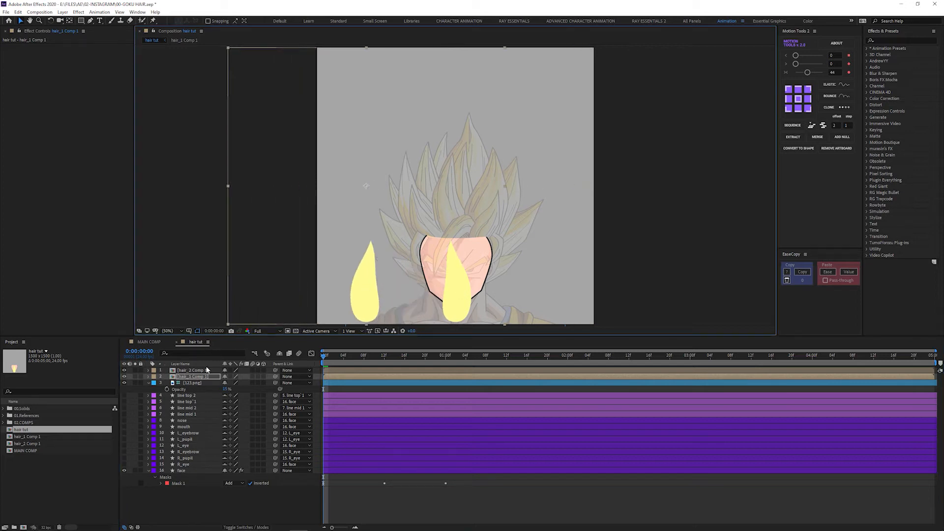
left_click_drag(472, 285, 538, 285)
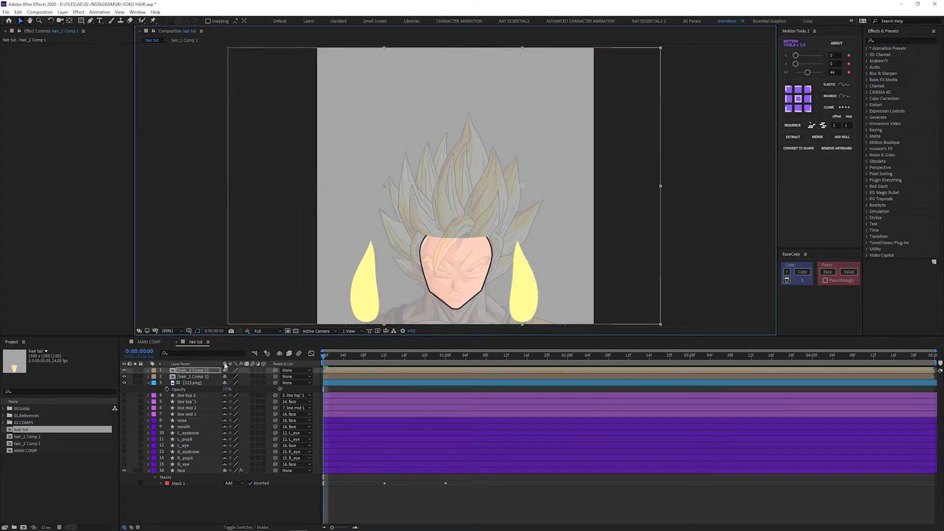
- Move the anchor points of the hair_1 Comp 1 and hair_2 Comp 1 layers to the base of their strands
left_click(192, 376)
key("y")
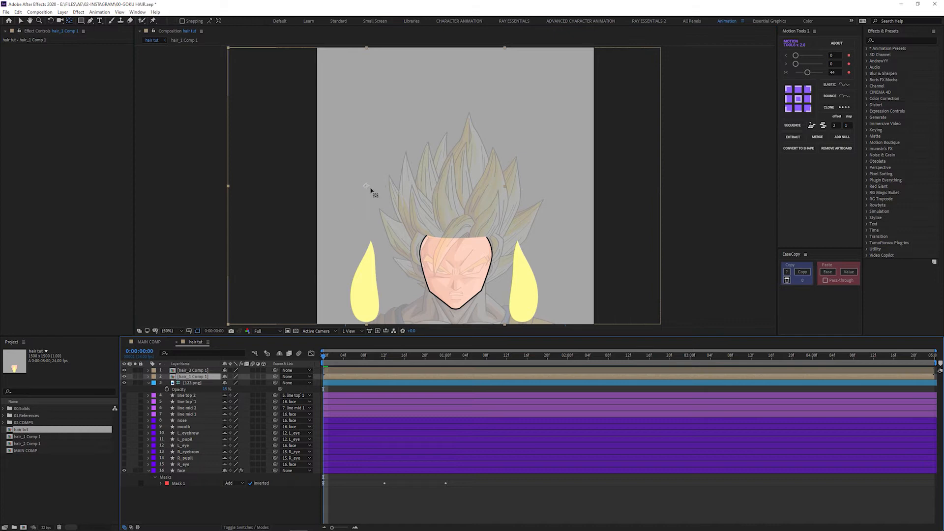
left_click_drag(367, 190, 365, 323)
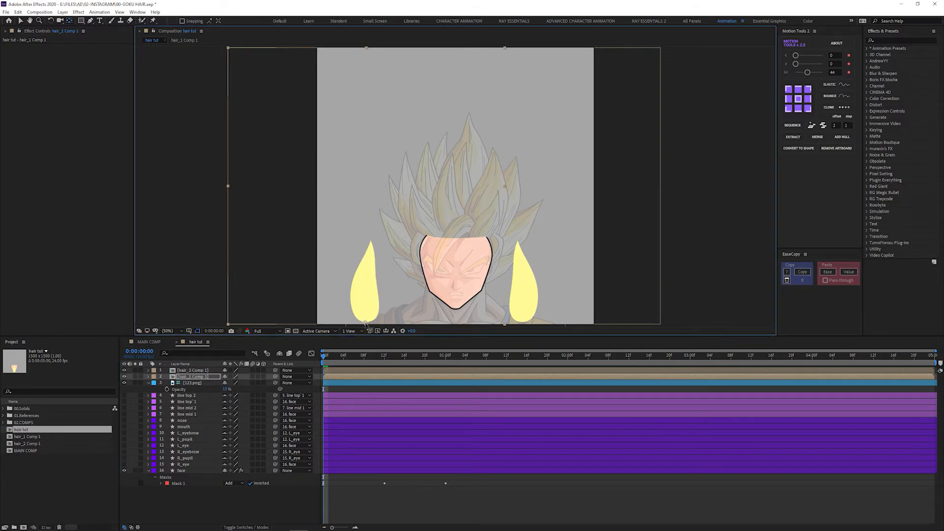
left_click(201, 371)
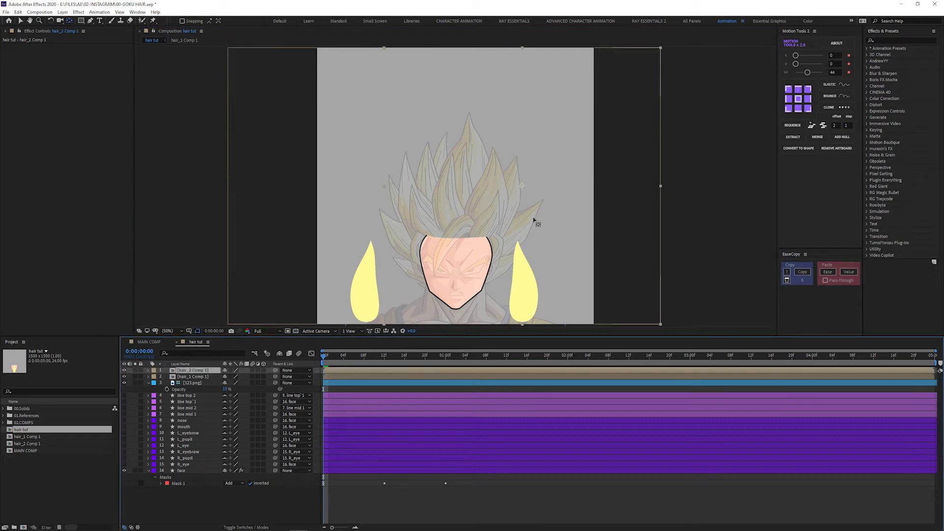
left_click_drag(522, 187, 521, 323)
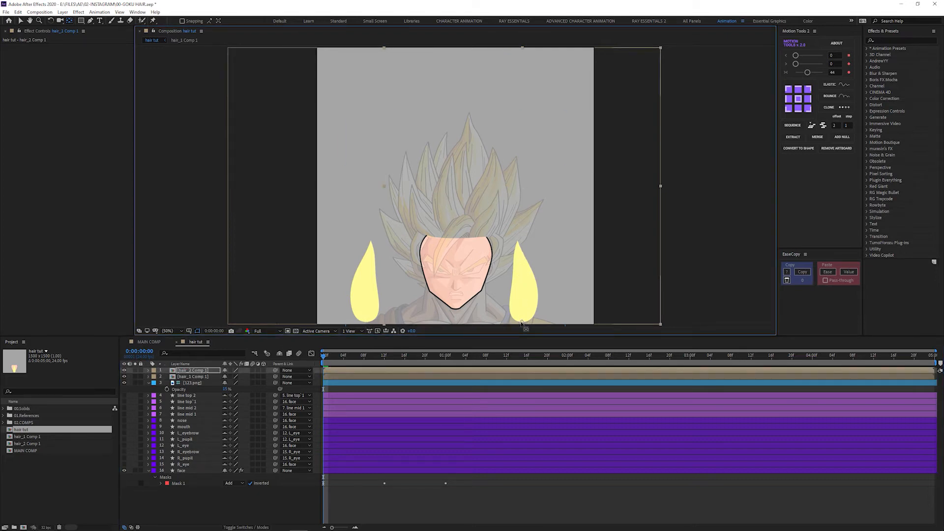
- Apply CC Bend It to hair_1 Comp 1, with its start point at the strand's base and its end point above the tip
left_click(189, 376)
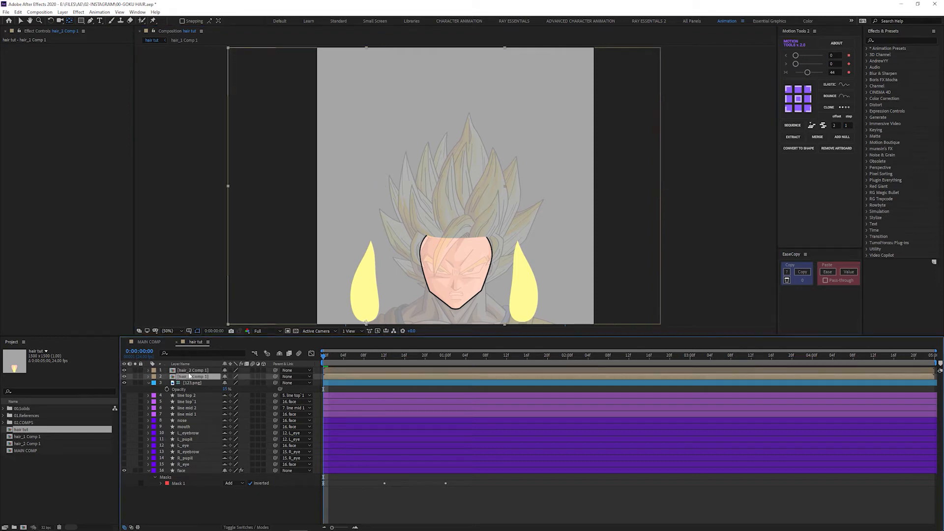
key("ctrl+space")
type("cc bend")
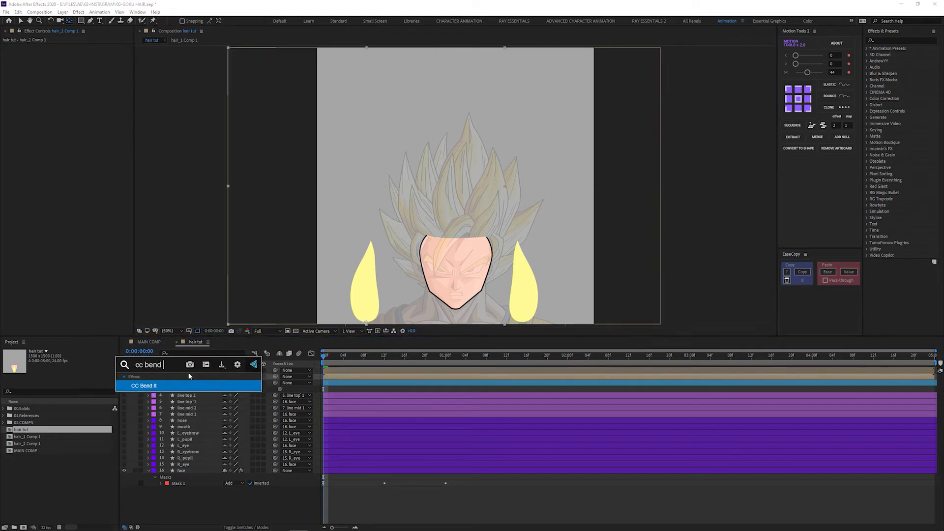
key("Return")
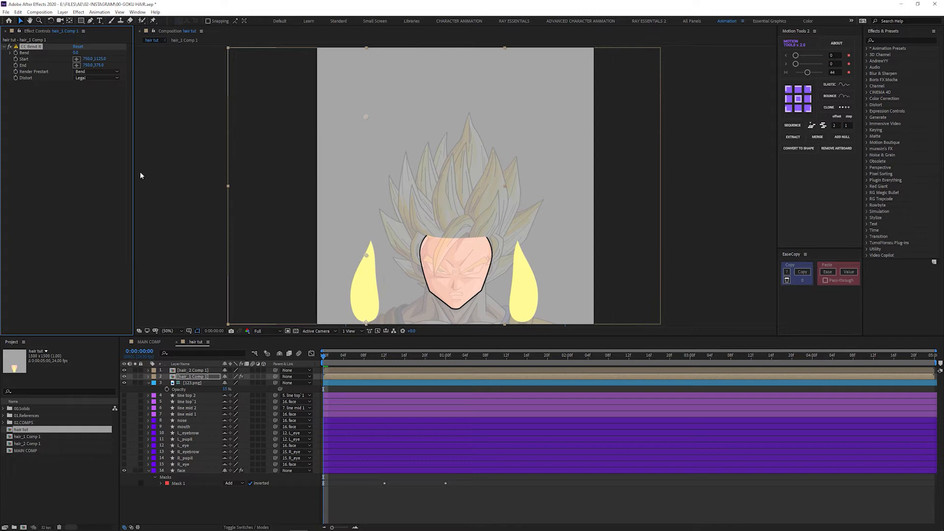
left_click(78, 59)
left_click(366, 323)
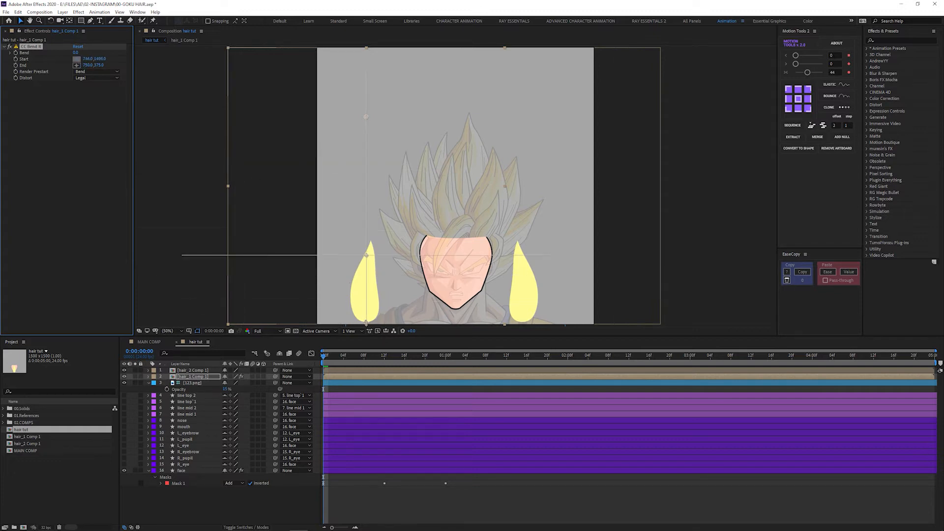
left_click(366, 323)
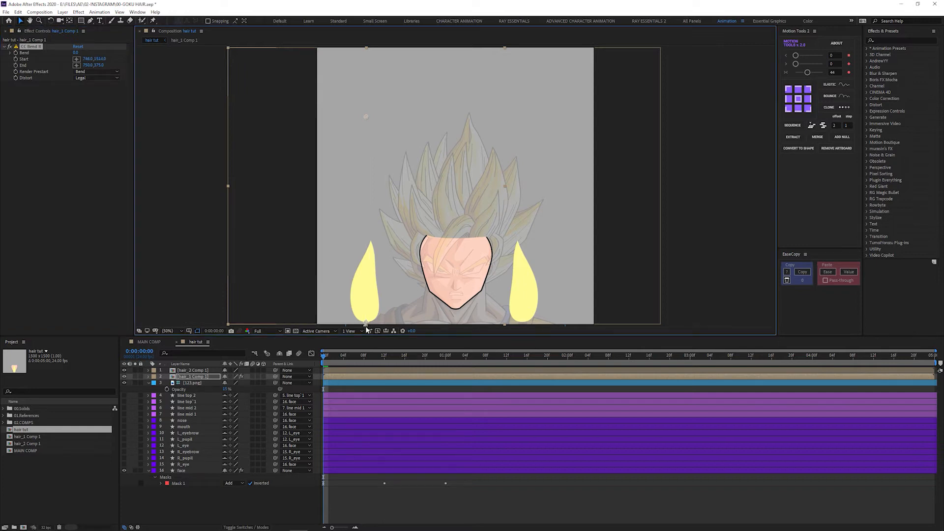
left_click(77, 65)
left_click(369, 174)
- Copy the CC Bend It effect from hair_1 Comp 1 to hair_2 Comp 1
left_click(36, 49)
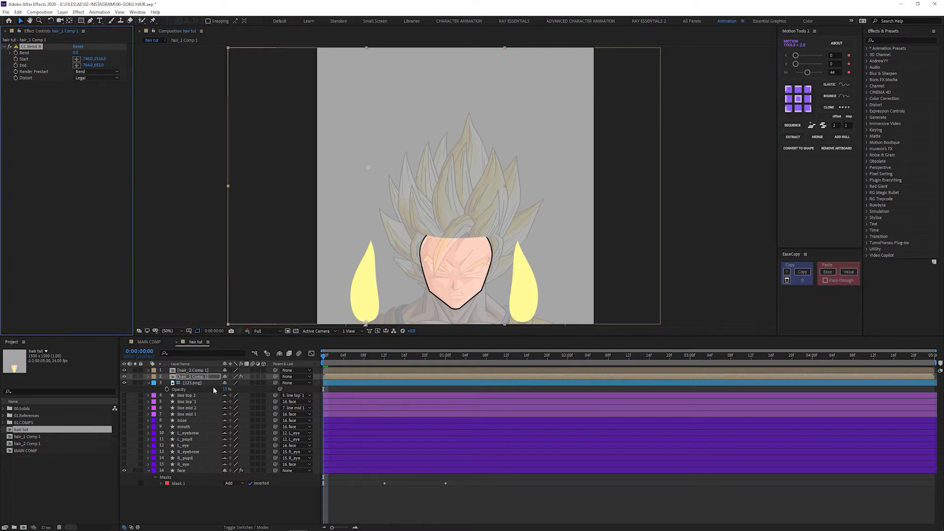
left_click(196, 372)
key("ctrl+v")
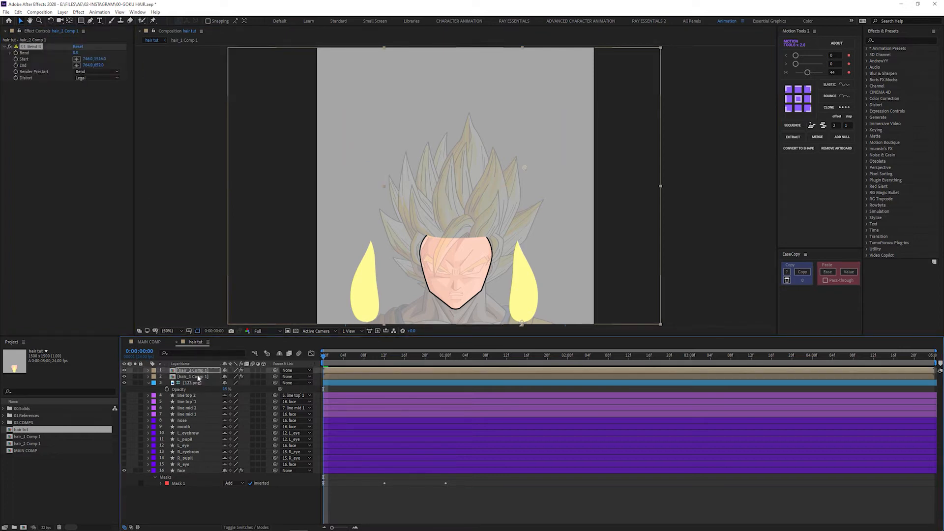
- Apply a Fill effect to hair_1 Comp 1 and set its color to bright yellow
key("ctrl+Down")
key("ctrl+space")
type("fill")
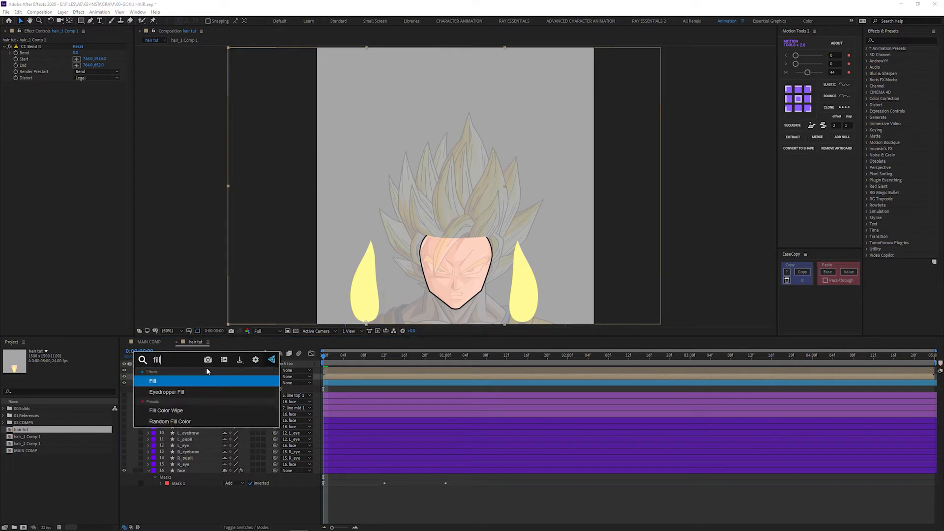
key("Return")
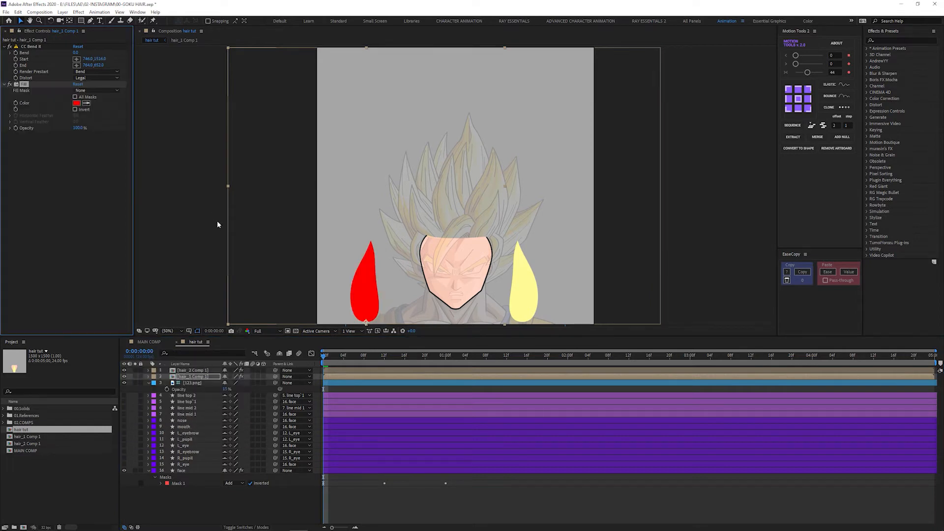
left_click(76, 103)
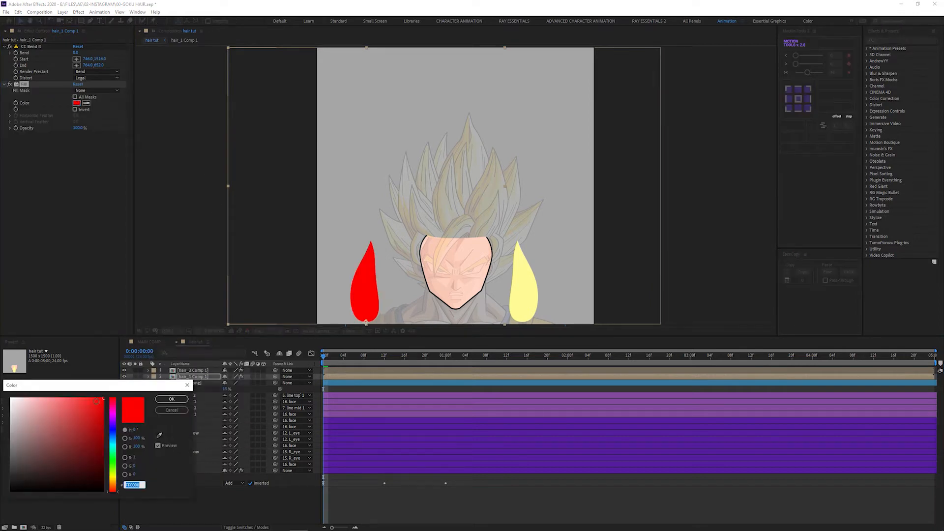
left_click_drag(115, 485, 115, 475)
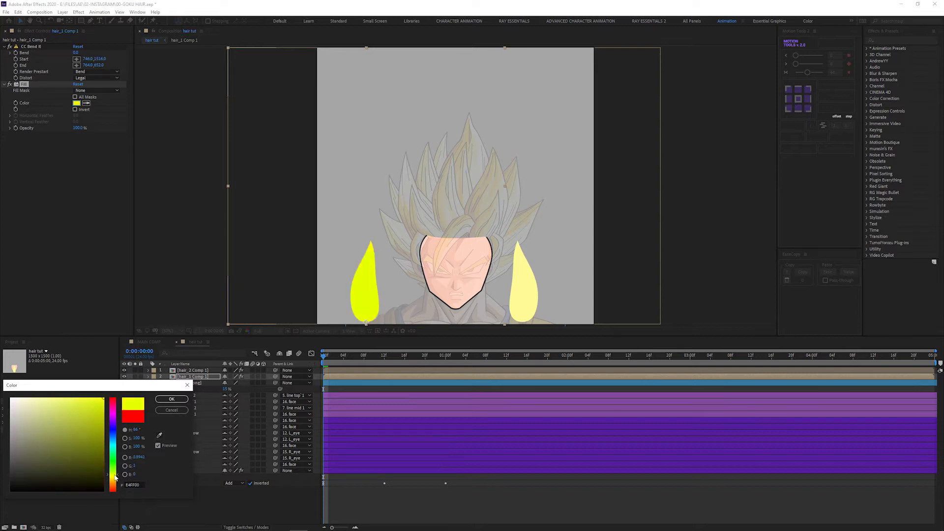
left_click(171, 399)
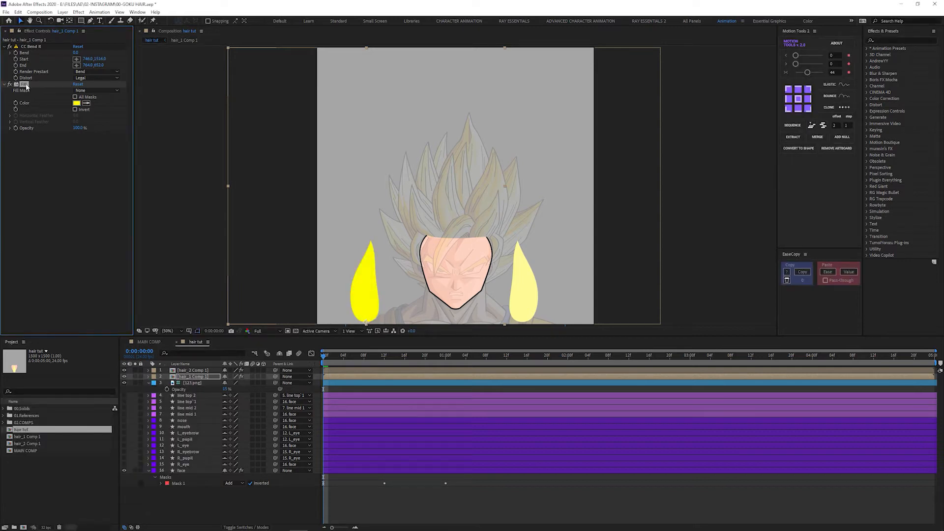
- Copy the Fill effect to hair_2 Comp 1 and change its color to orange
left_click(193, 371)
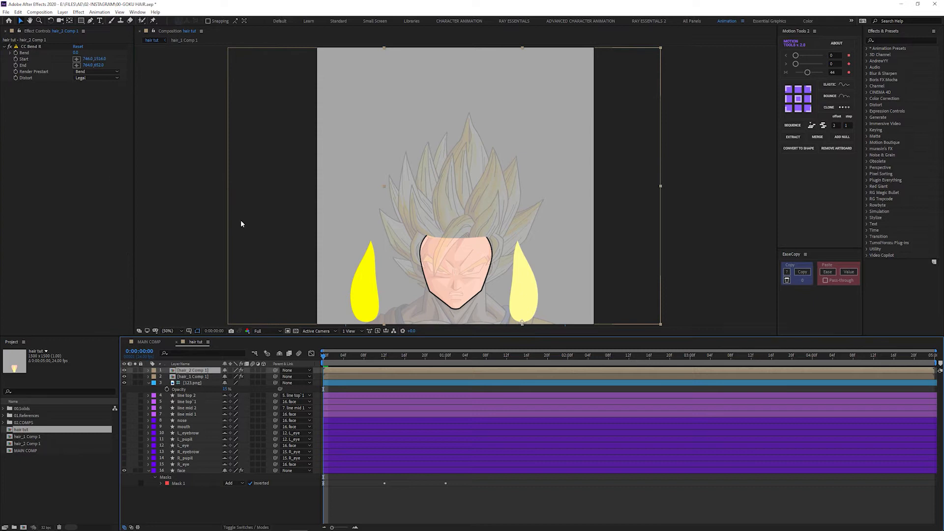
key("ctrl+v")
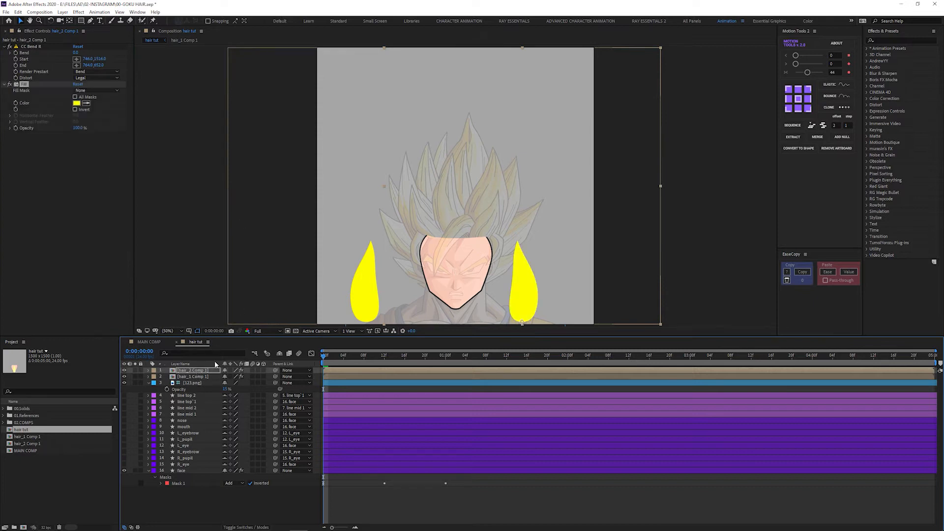
left_click(78, 104)
left_click_drag(116, 479, 115, 485)
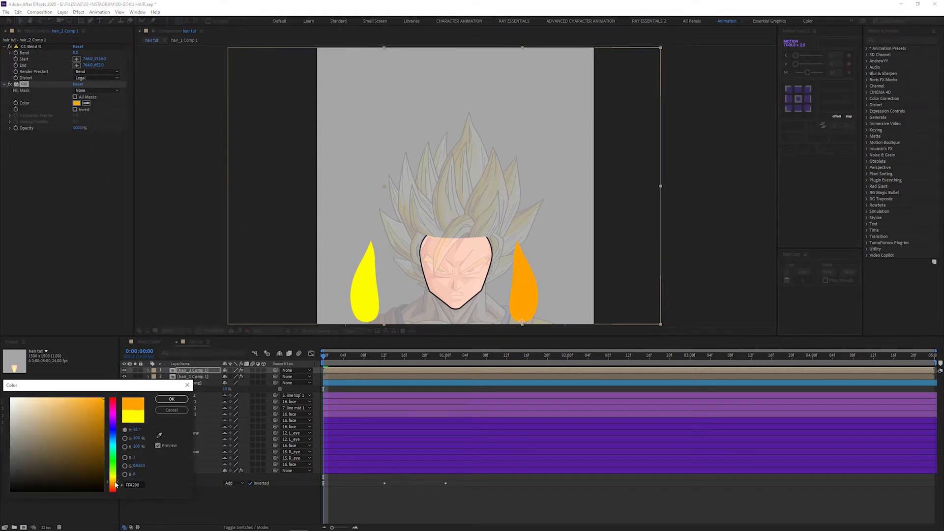
left_click(172, 399)
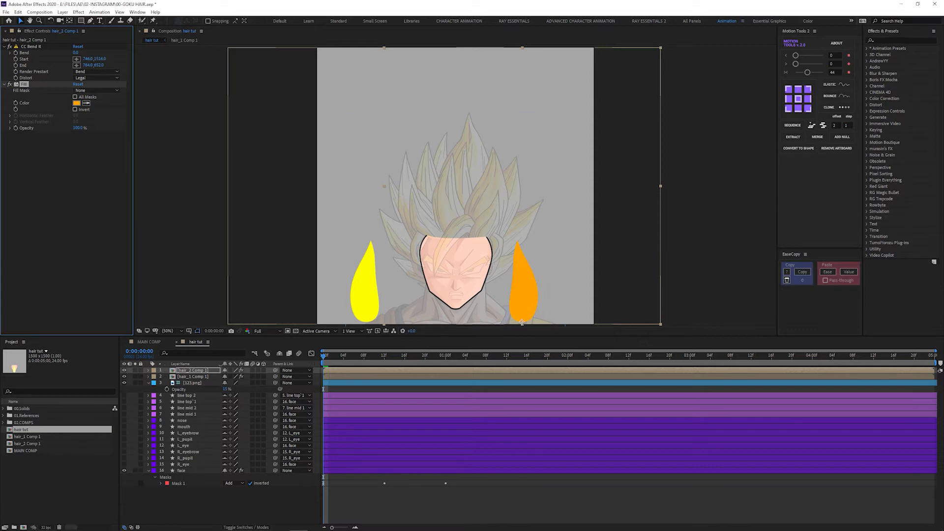
- Add keyframes at frame 0 for the Rotation, Scale and CC Bend It Bend of hair_1 Comp 1, and show these properties together
left_click(200, 376)
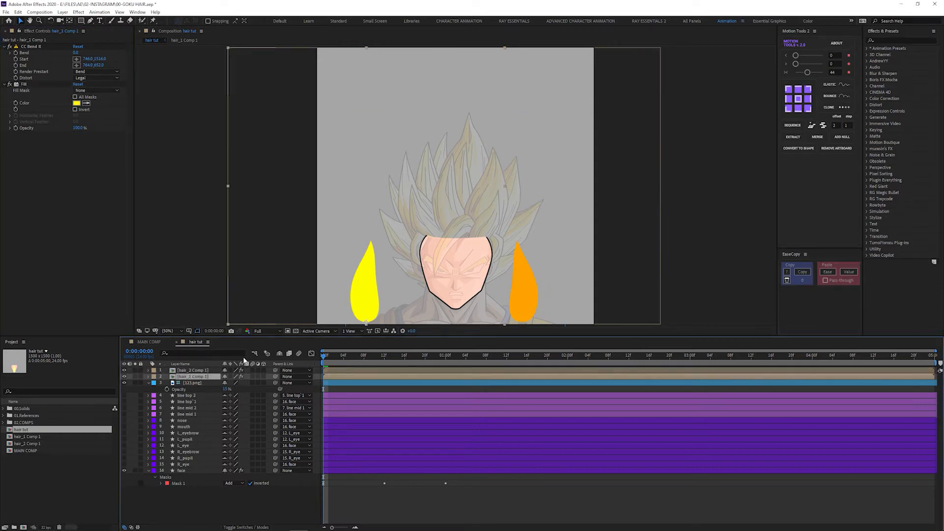
key("r")
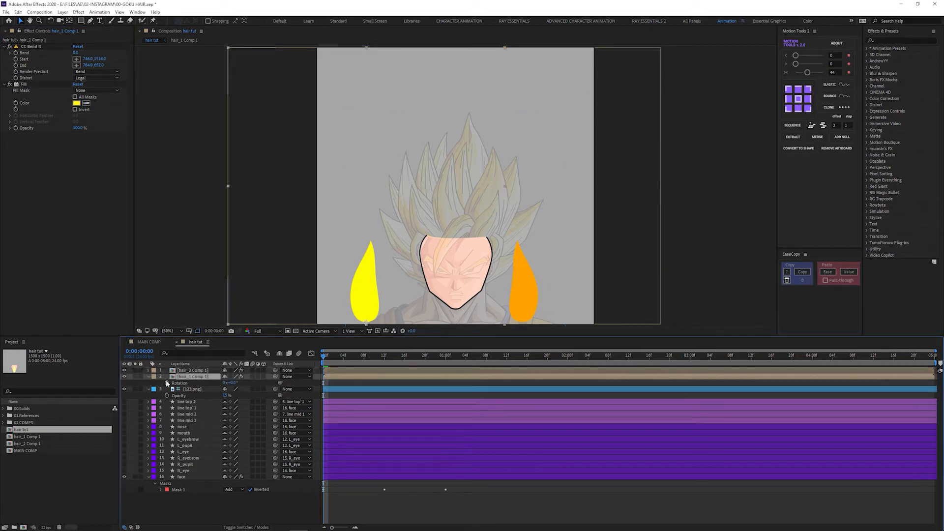
left_click(167, 383)
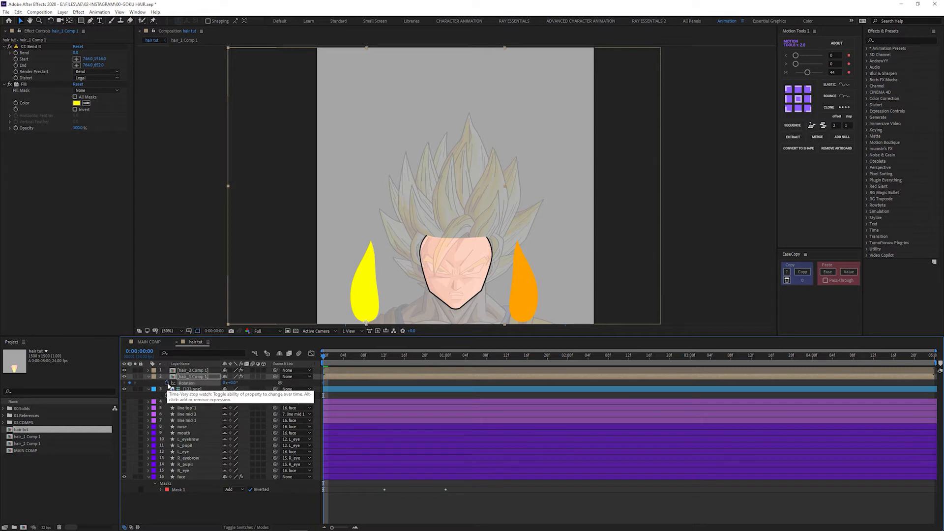
key("s")
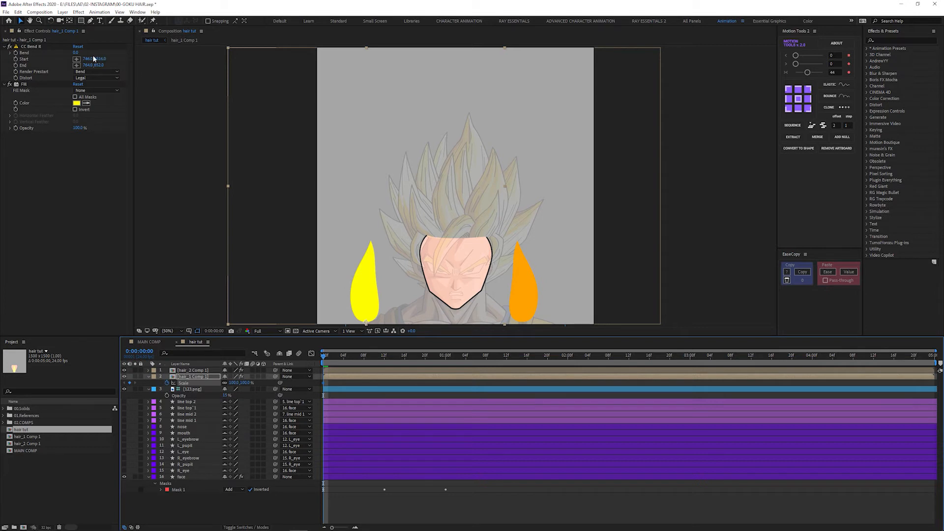
left_click(32, 46)
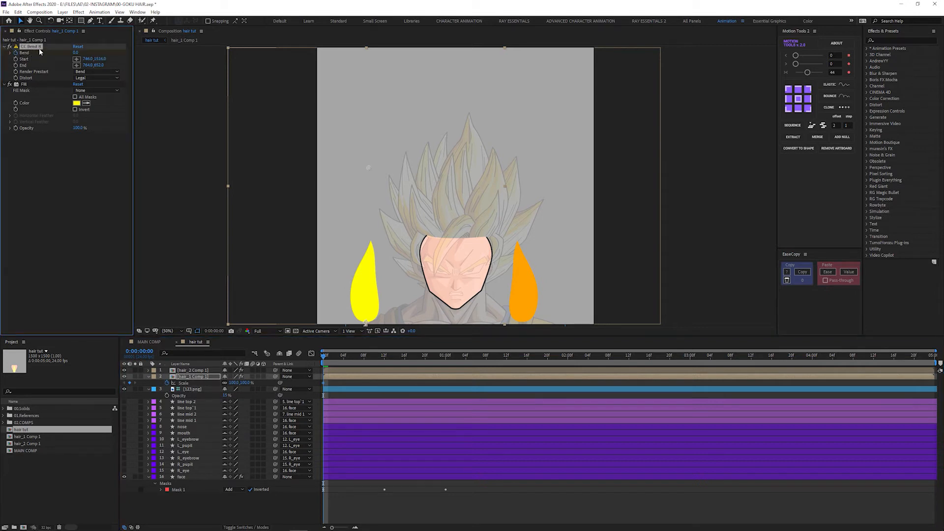
left_click(195, 377)
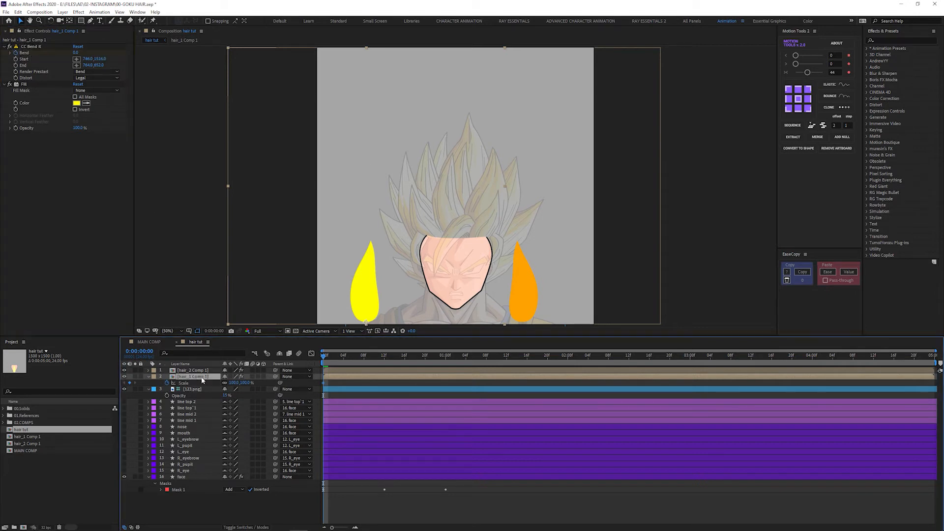
key("u")
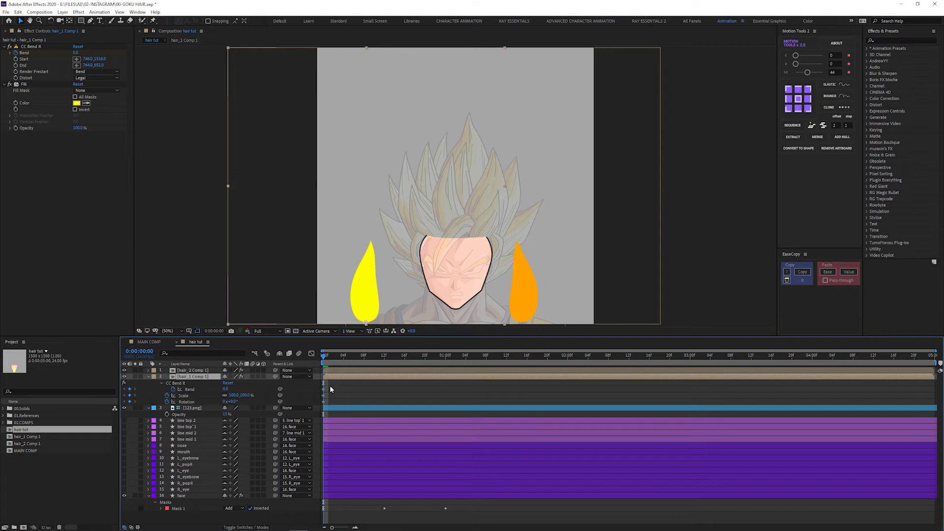
left_click_drag(329, 386, 315, 405)
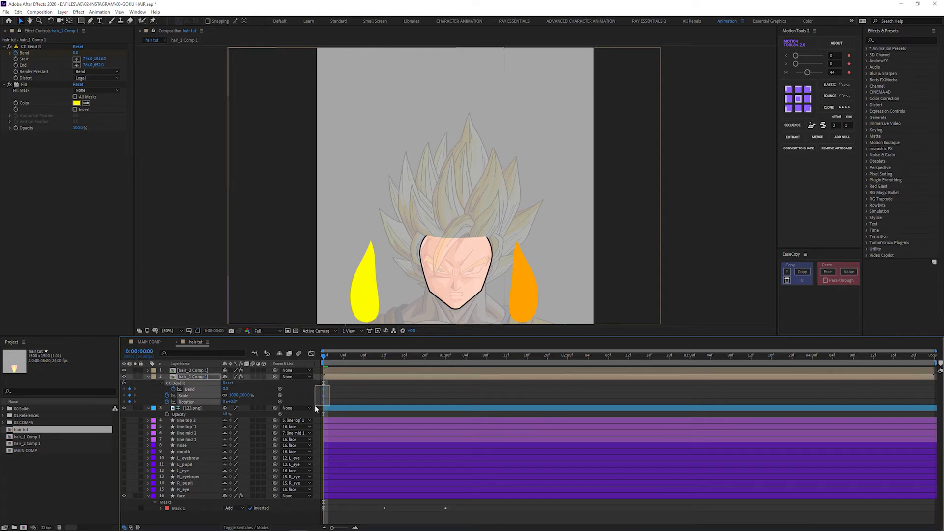
- Fit the yellow strand to the lowest hair spike left of the face with scale 58%, rotation -93° and bend 48
left_click(195, 377)
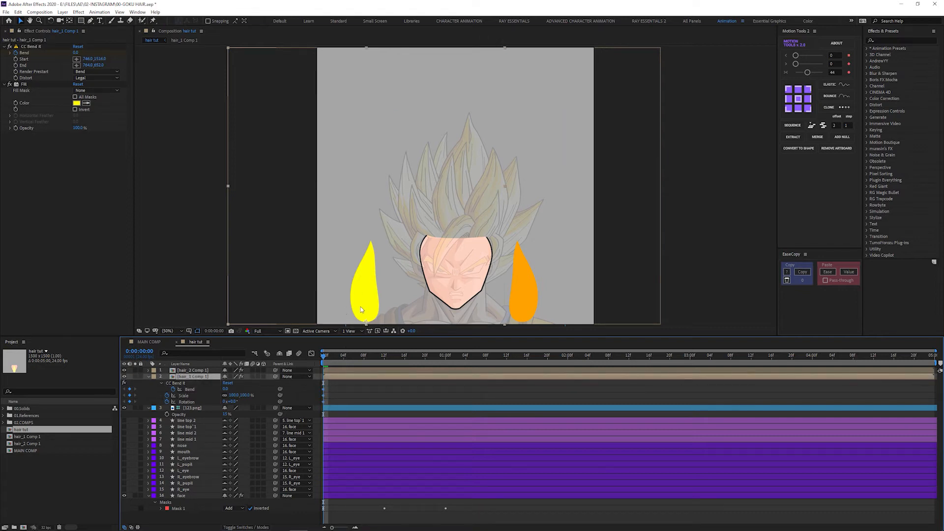
left_click_drag(361, 307, 436, 279)
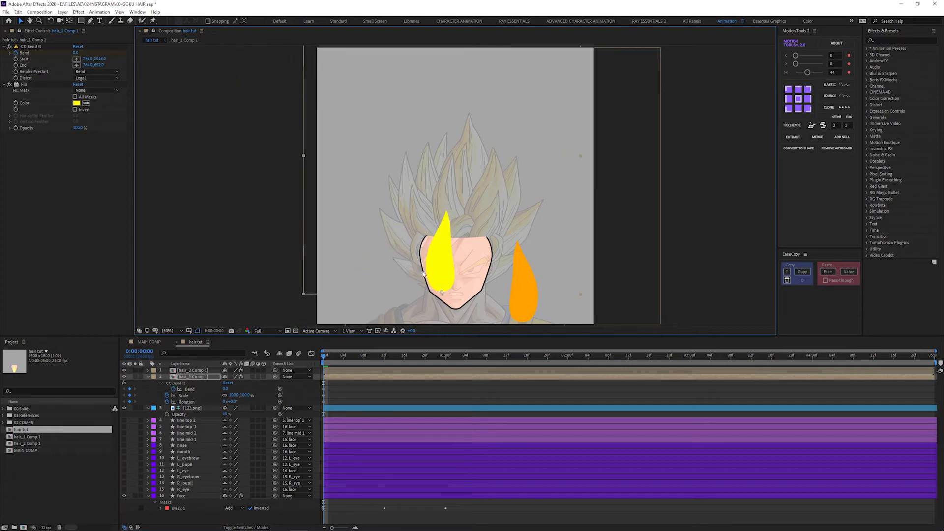
left_click_drag(442, 270, 437, 269)
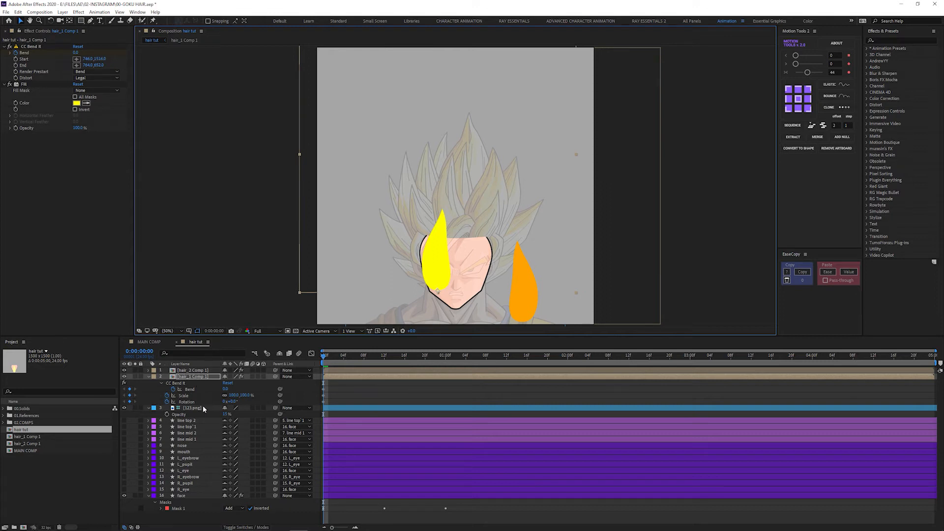
mouse_move(234, 404)
left_mouse_down()
mouse_move(206, 400)
mouse_move(243, 391)
mouse_move(219, 396)
mouse_move(226, 401)
left_mouse_up()
left_click_drag(438, 291, 429, 279)
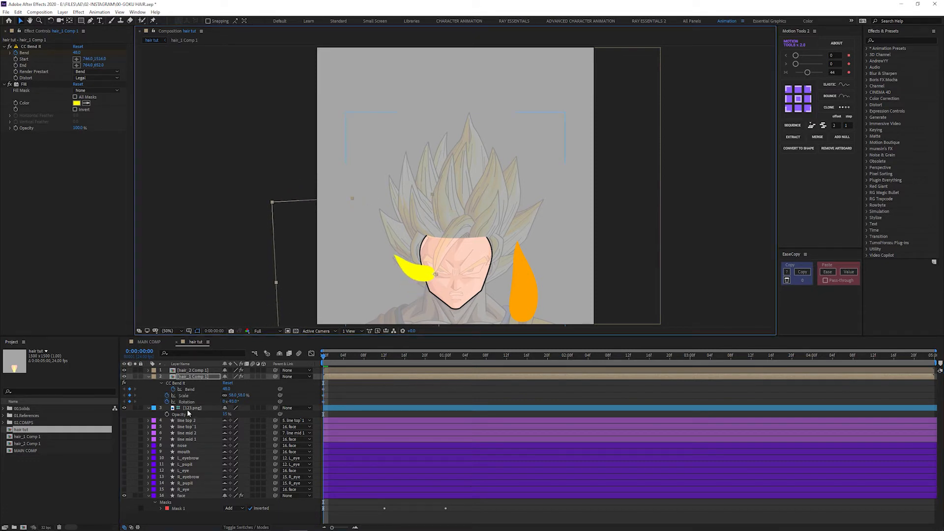
- Move the 123.png reference to the top of the layer stack and place the orange strand over the middle of the forehead
left_click_drag(191, 409, 193, 372)
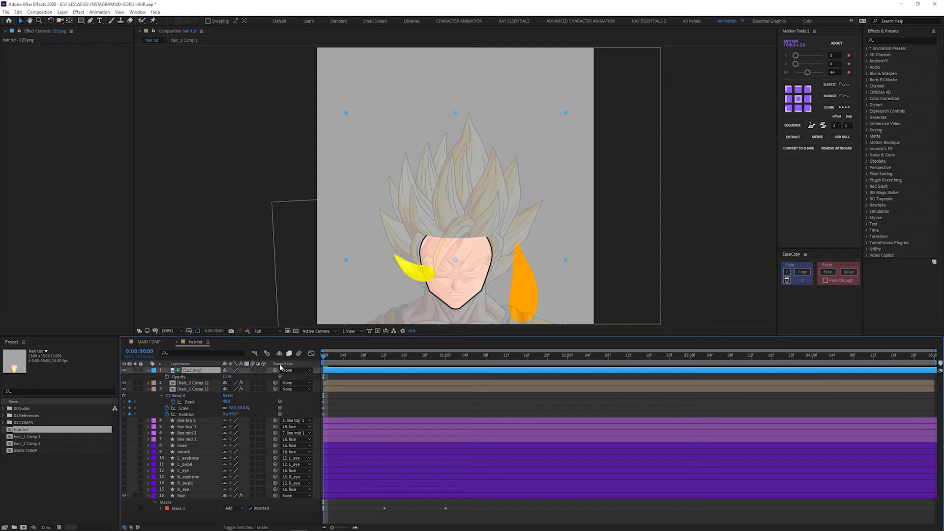
left_click(194, 384)
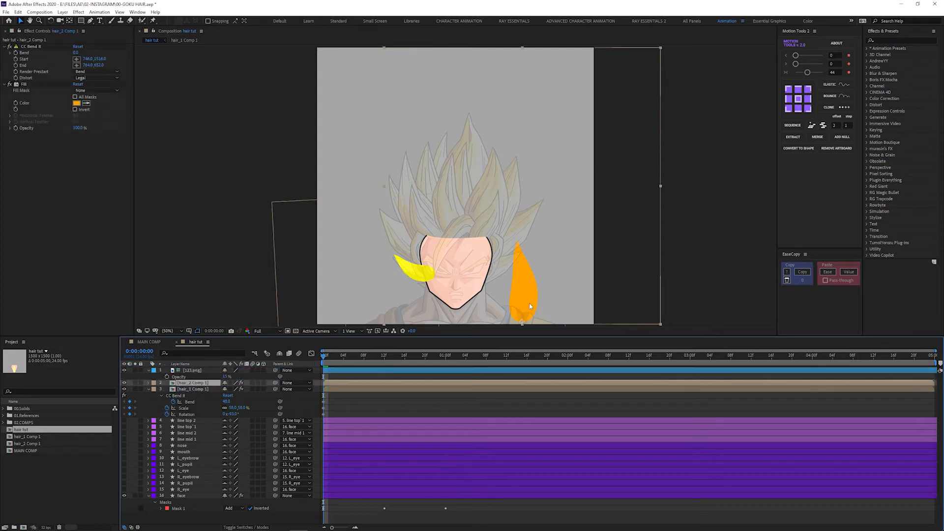
left_click_drag(530, 306, 455, 255)
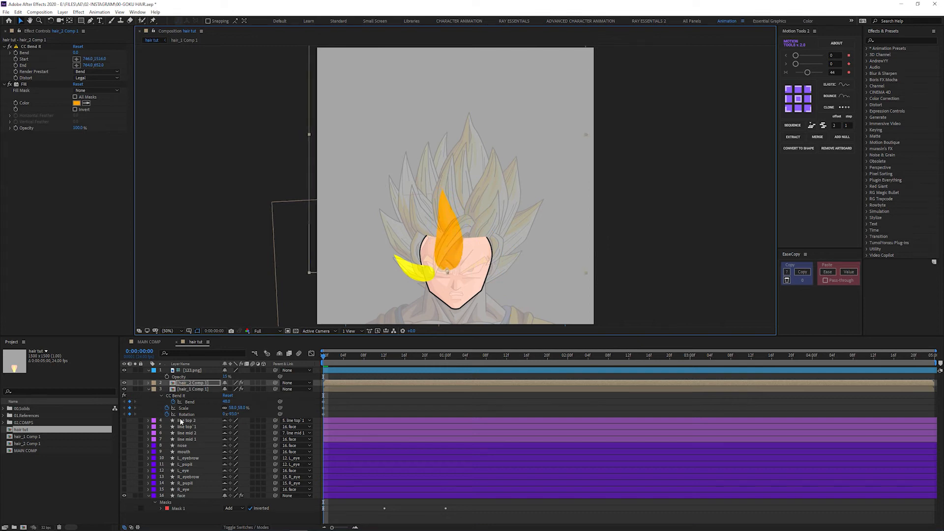
- Copy the Bend, Scale and Rotation keyframes of hair_1 Comp 1 to hair_2 Comp 1
left_click(194, 390)
left_click(191, 403)
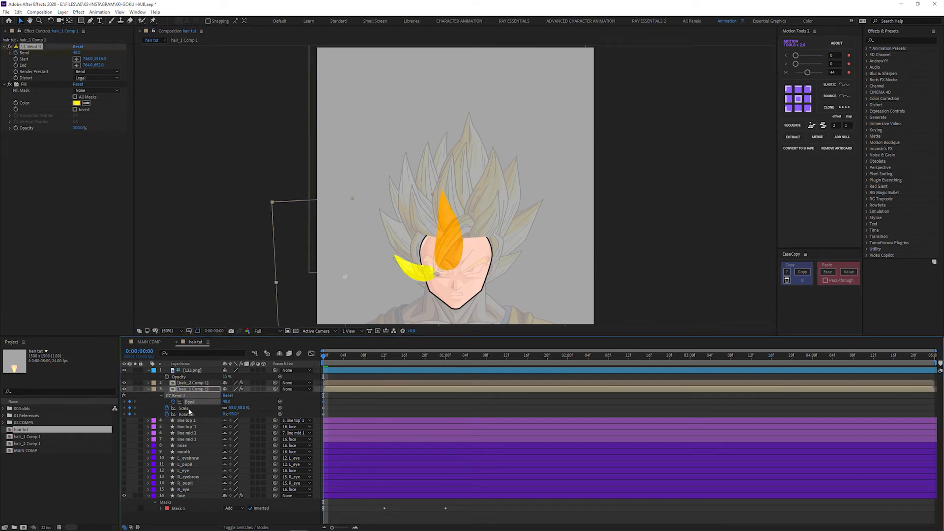
left_click(186, 408, "ctrl")
left_click(189, 415, "ctrl")
left_click(193, 384)
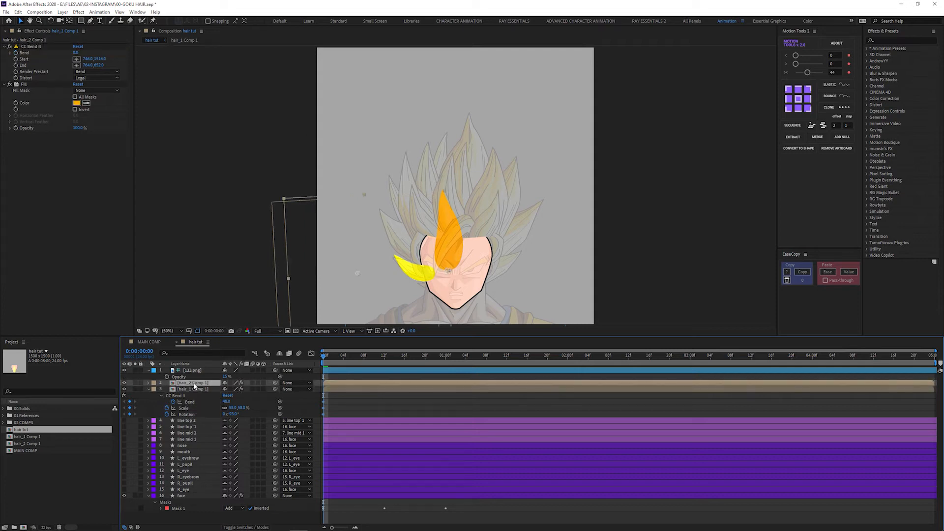
key("ctrl+v")
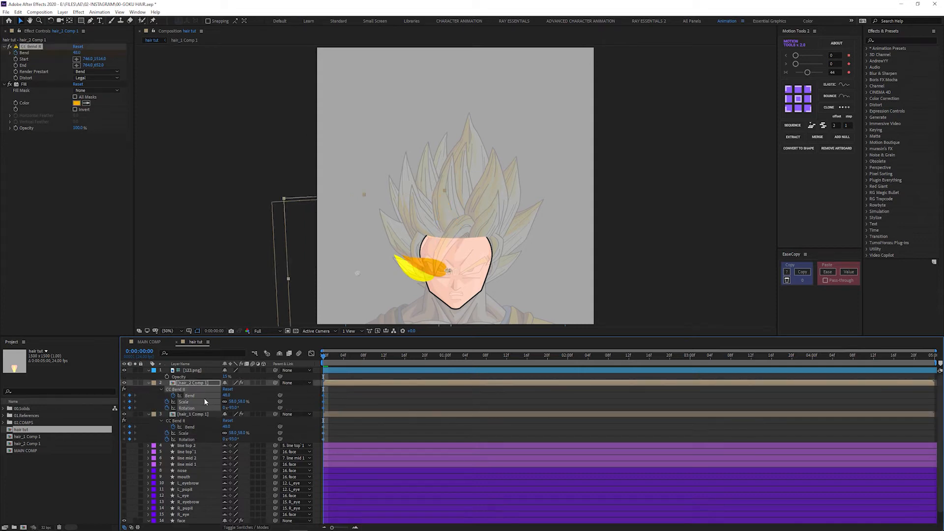
- Fit the orange strand to the second-lowest spike left of the face with scale 104%, bend 73 and adjusted rotation
left_click_drag(243, 402, 407, 324)
left_click_drag(440, 268, 436, 255)
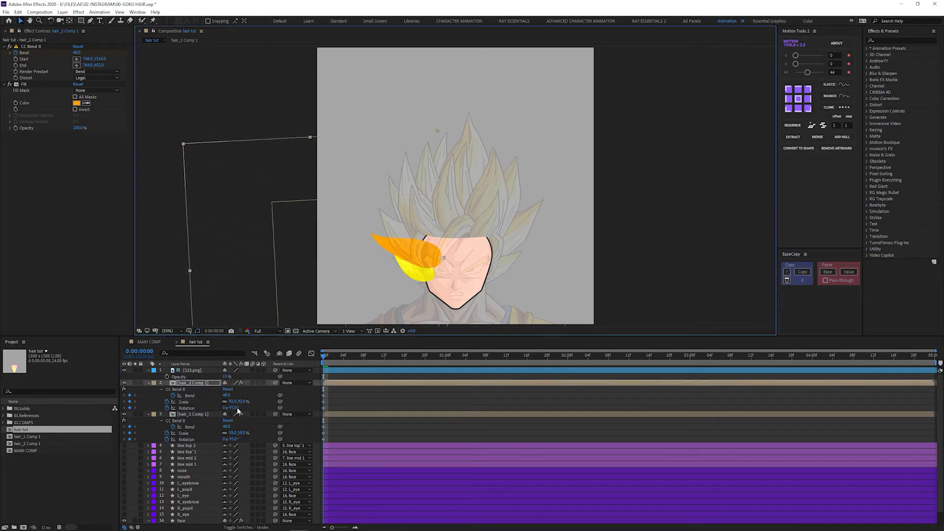
mouse_move(226, 396)
left_mouse_down()
mouse_move(238, 395)
mouse_move(239, 407)
left_mouse_up()
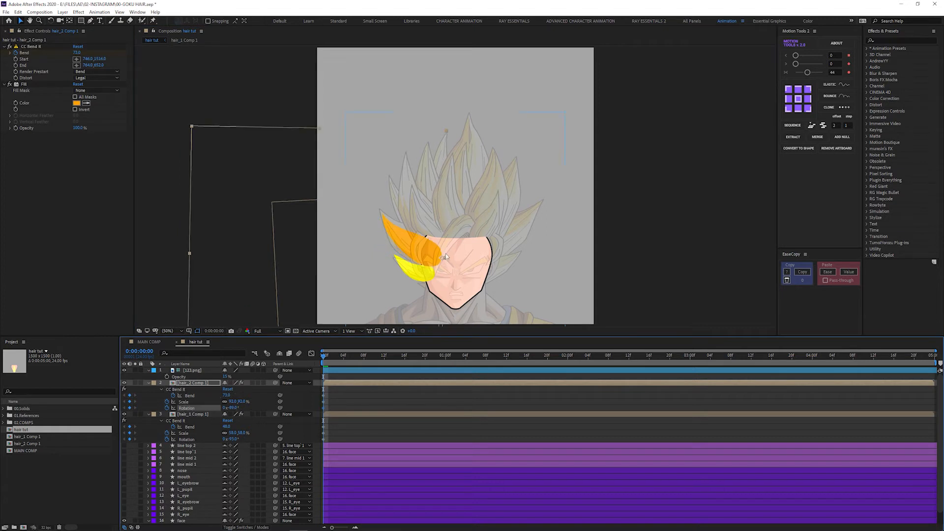
left_click_drag(438, 255, 433, 256)
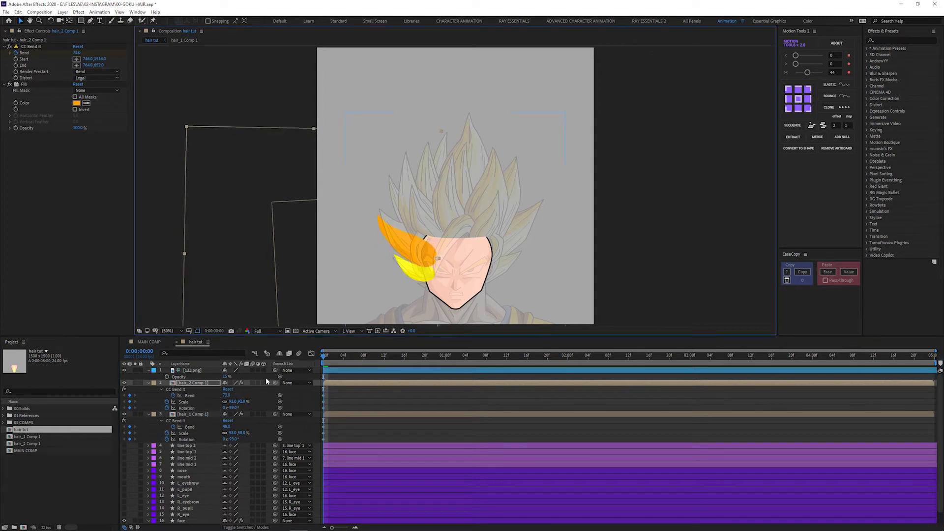
left_click_drag(236, 401, 243, 401)
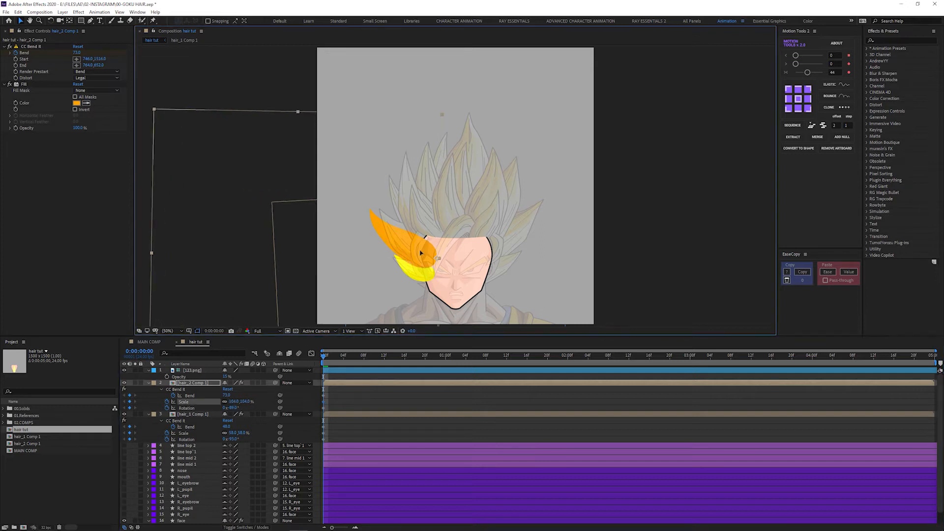
left_click_drag(420, 253, 426, 255)
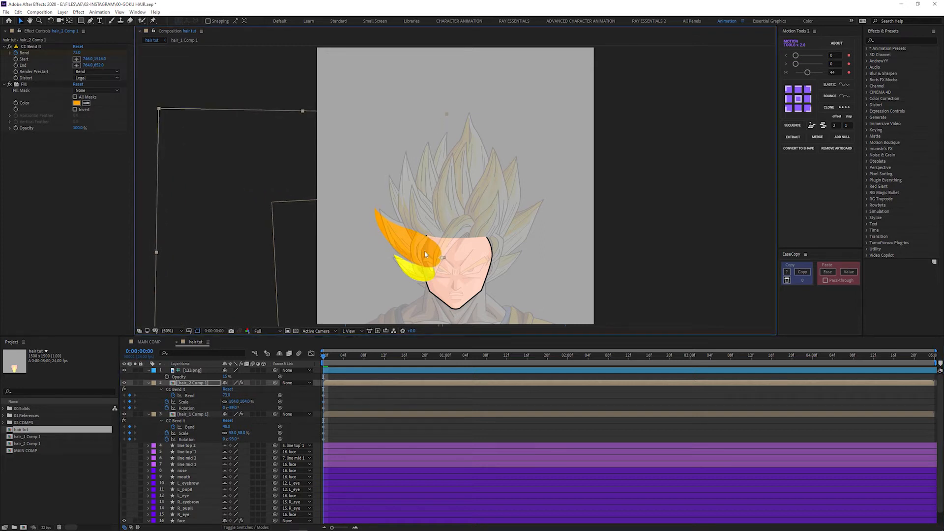
- Duplicate the yellow strand, fit it to the spike above the orange one, and give its layer a yellow label
left_click(148, 383)
left_click(148, 389)
left_click(193, 389)
key("ctrl+d")
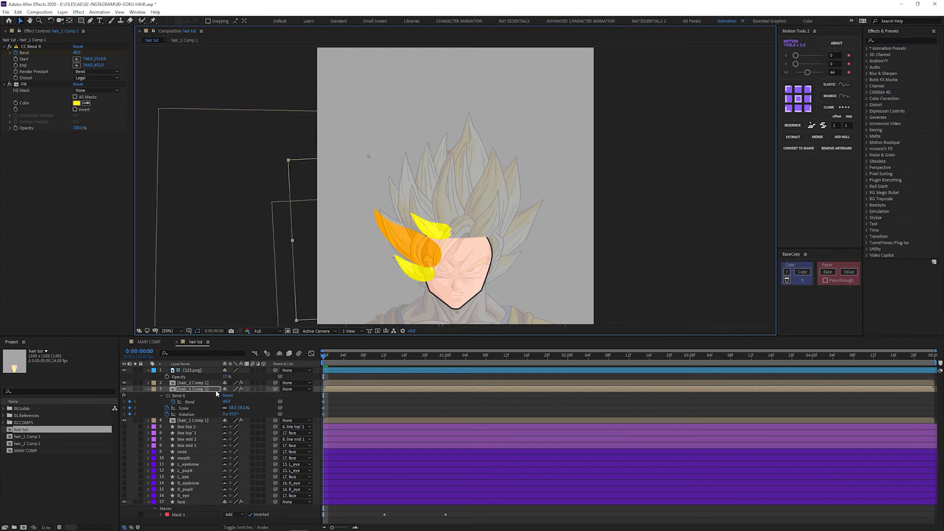
left_click_drag(233, 414, 246, 414)
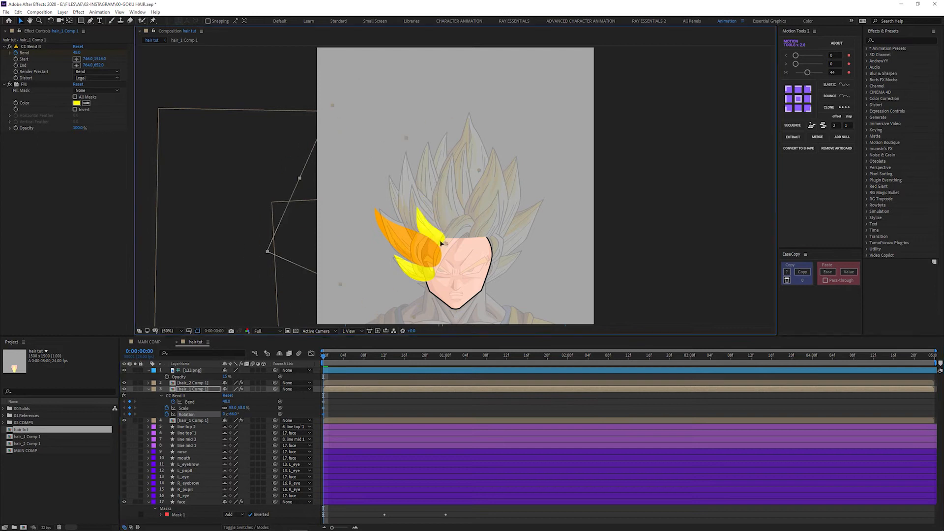
left_click_drag(226, 395, 232, 394)
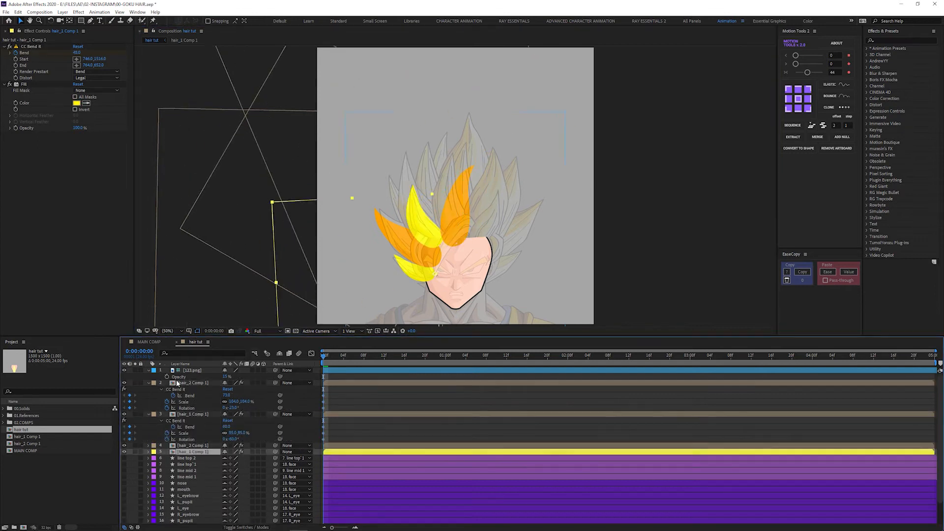
left_click(153, 414)
left_click(170, 339)
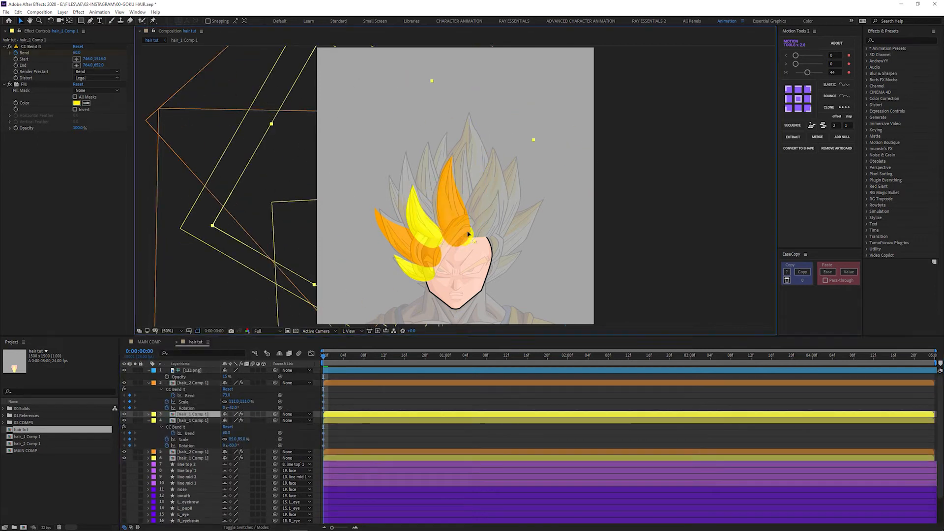
- Fit further yellow and orange strand copies to the remaining hair spikes by adjusting their position, rotation, scale and bend
left_click_drag(227, 408, 239, 408)
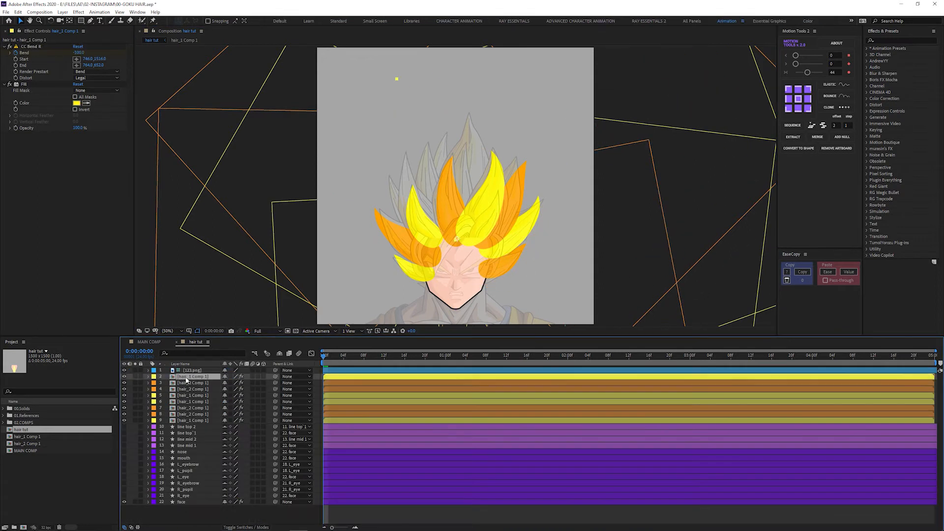
left_click_drag(436, 232, 426, 240)
mouse_move(228, 389)
left_mouse_down()
mouse_move(291, 388)
mouse_move(217, 401)
left_mouse_up()
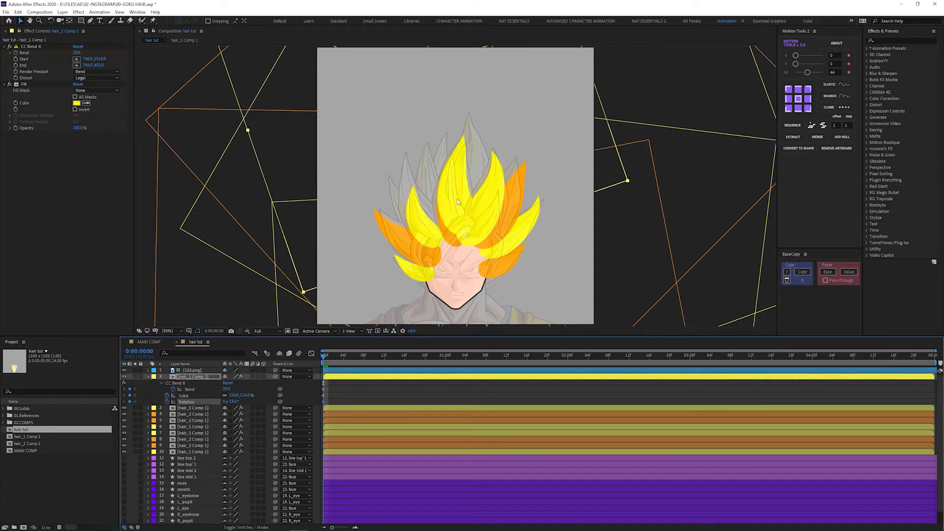
left_click(234, 396)
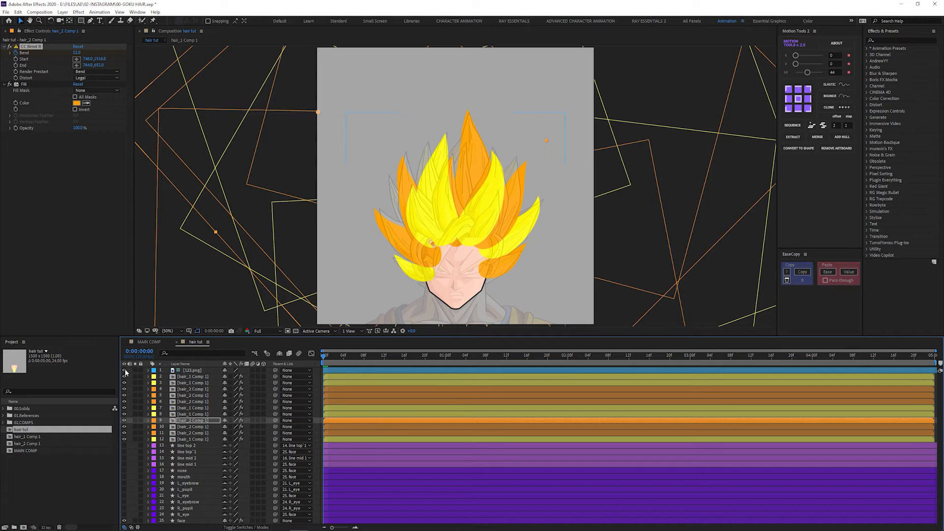
- Hide the 123.png reference and move all the hair layers below the face layer
left_click(124, 370)
left_click(192, 377)
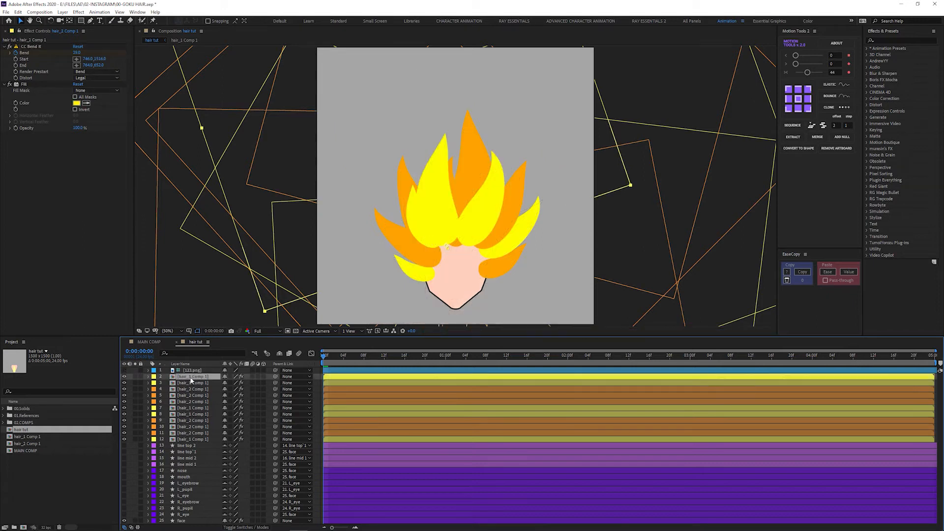
left_click(192, 439, "shift")
left_click_drag(190, 440, 192, 522)
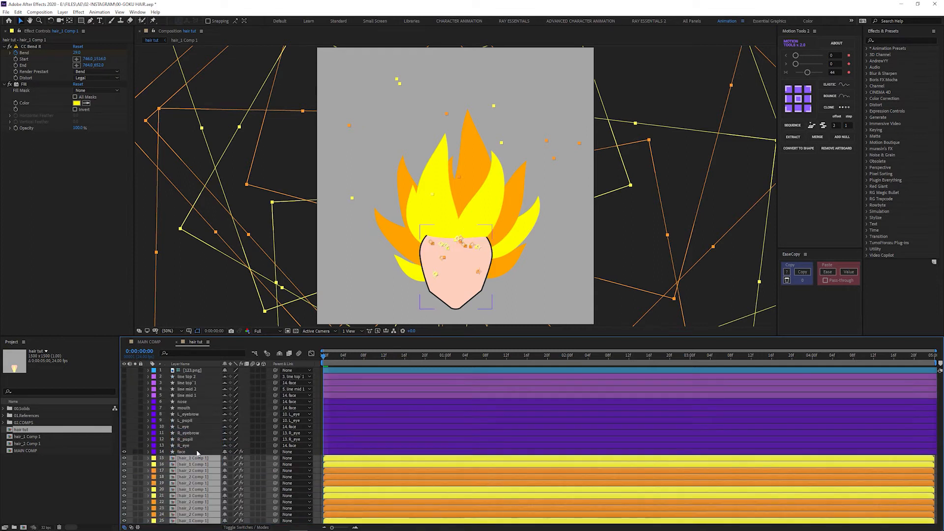
left_click(195, 452)
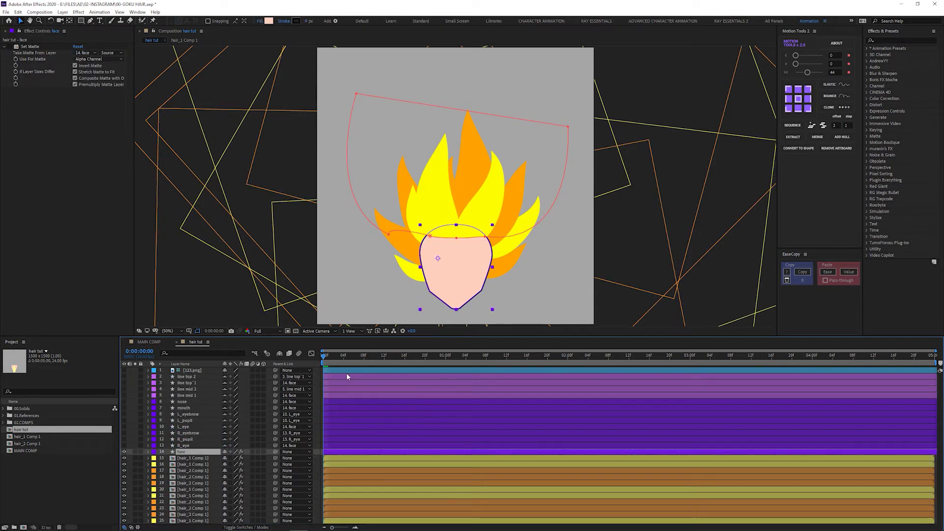
- End the work area at frame 23 and preview the hair animation from the start
left_click_drag(363, 360, 442, 361)
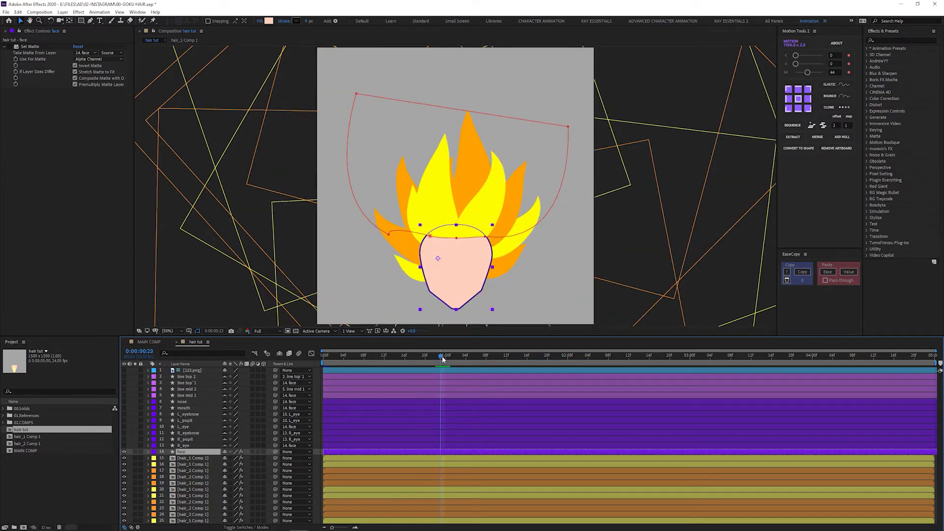
key("n")
left_click(325, 360)
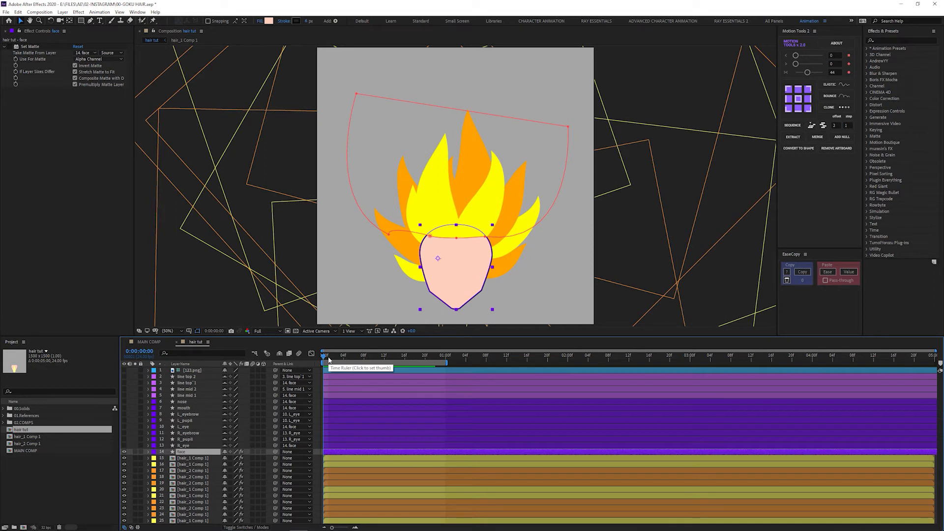
key("space")
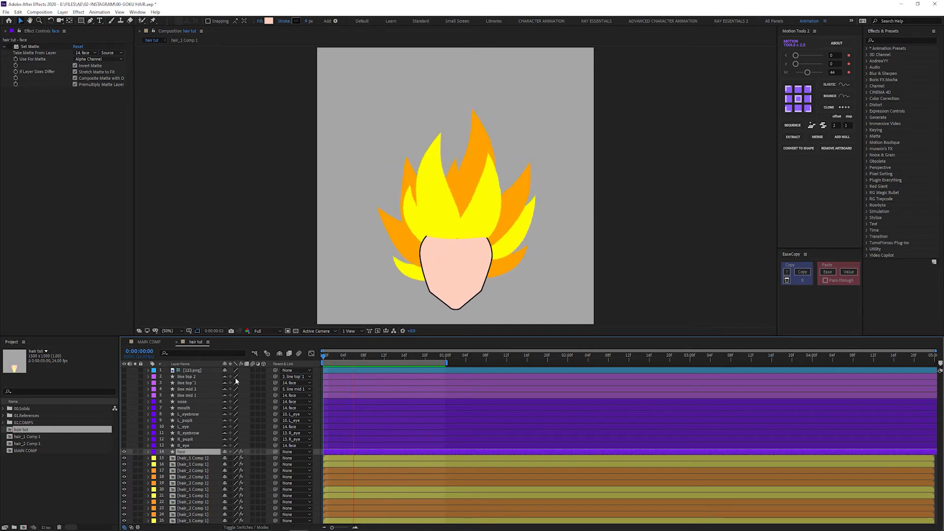
key("space")
- Nudge all the hair strand layers slightly downward together, and return to frame 0
left_click(189, 458)
left_click(194, 520, "shift")
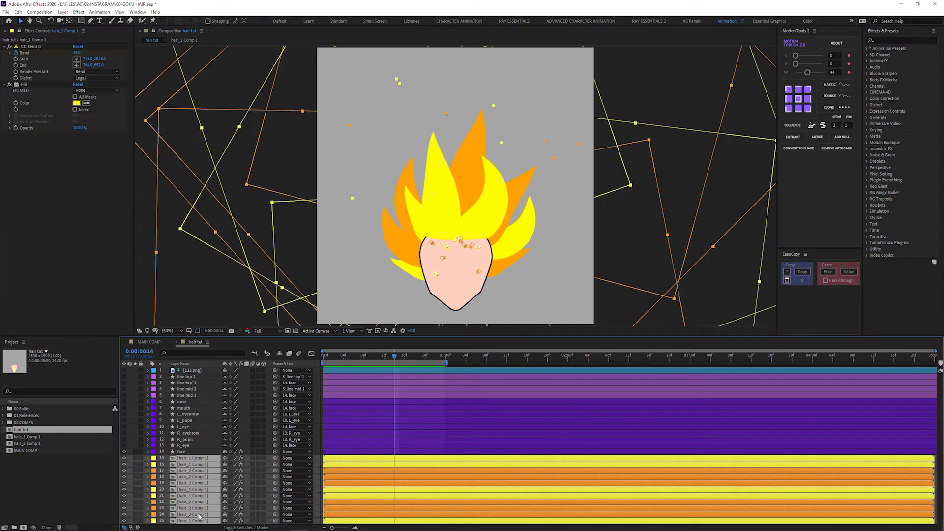
key("shift+Down")
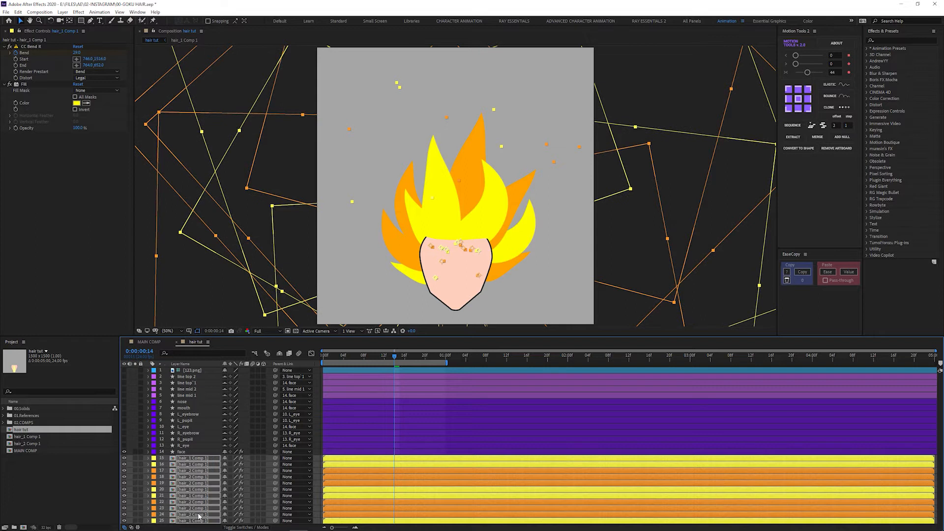
key("Home")
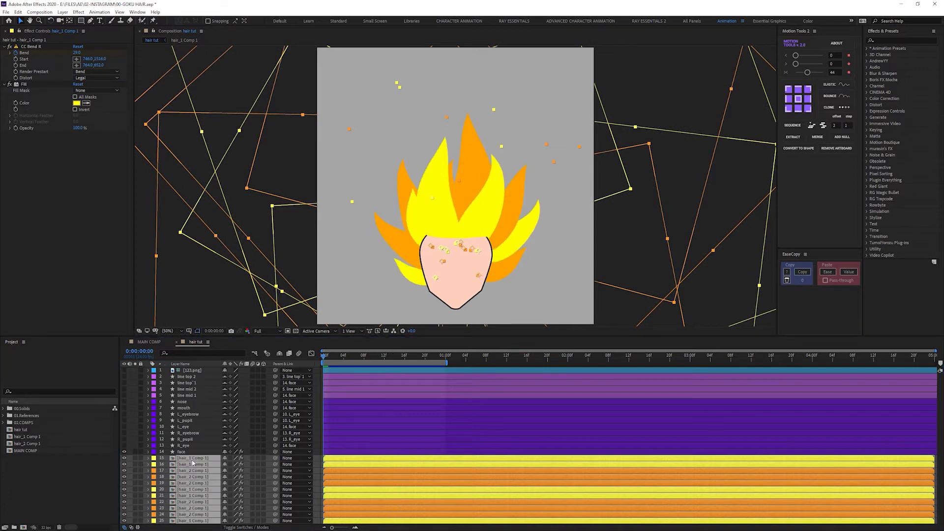
key("ctrl+Up")
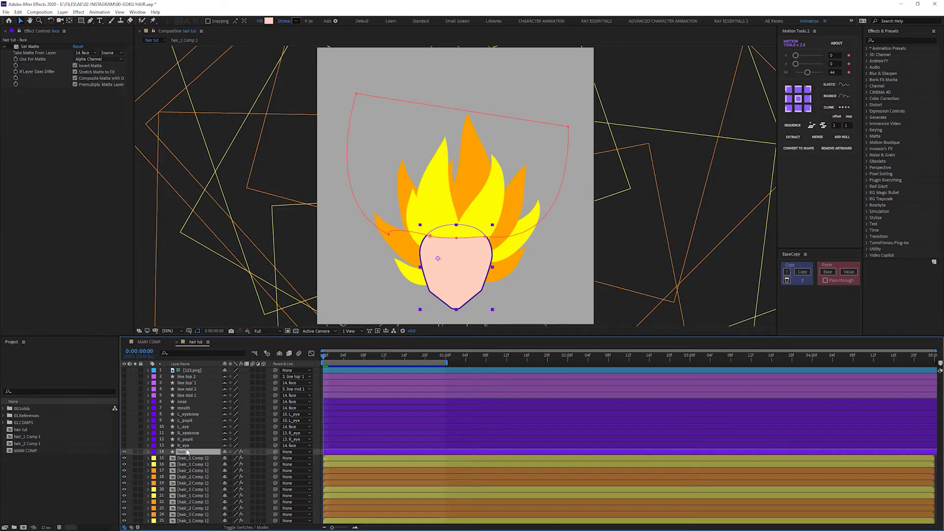
- Change the Fill color of the lowest strand left of the face to pale yellow FFFEC4
left_click(193, 521)
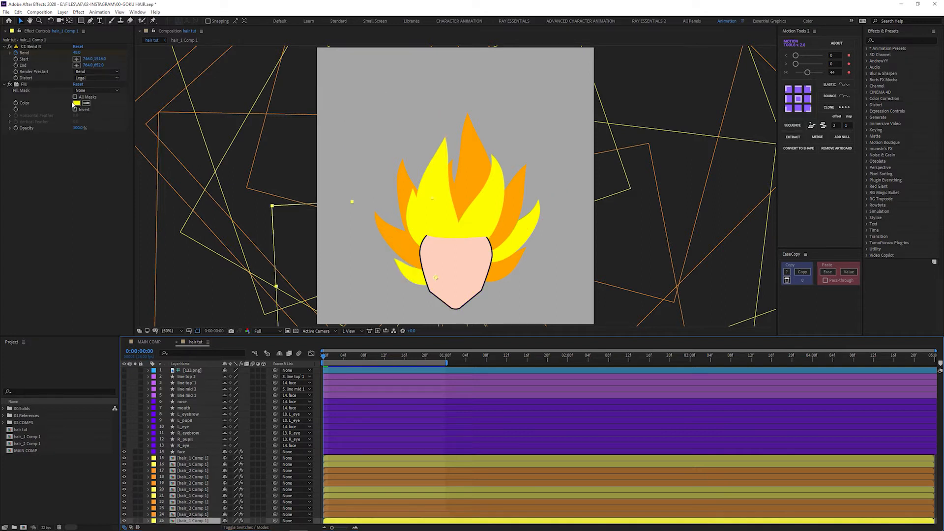
left_click(75, 103)
left_click(29, 402)
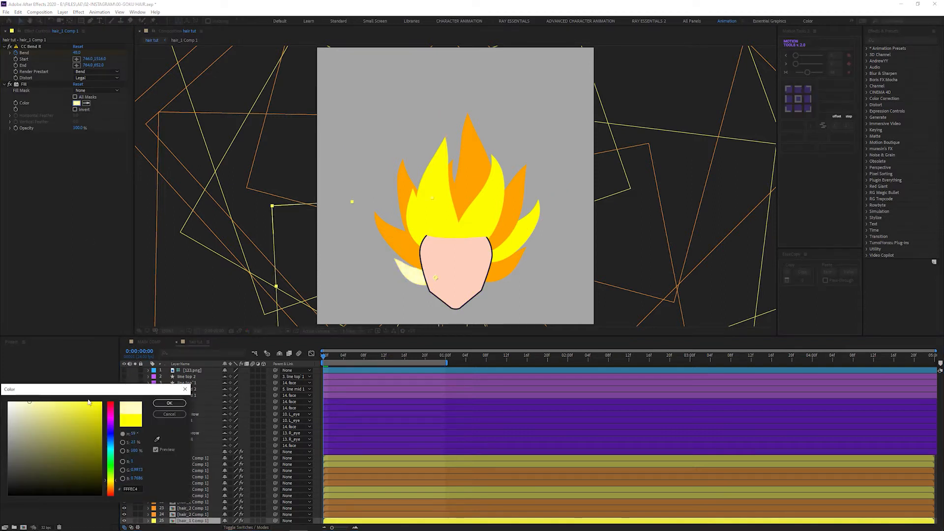
left_click(169, 402)
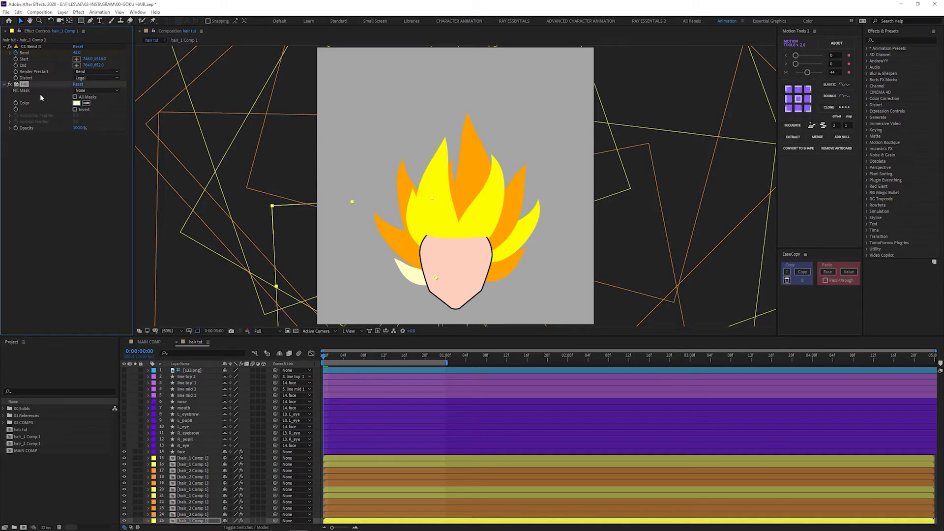
- Copy the pale yellow Fill effect to the lowest strand right of the face, on layer 23
right_click(26, 85)
left_click(46, 109)
left_click(187, 514)
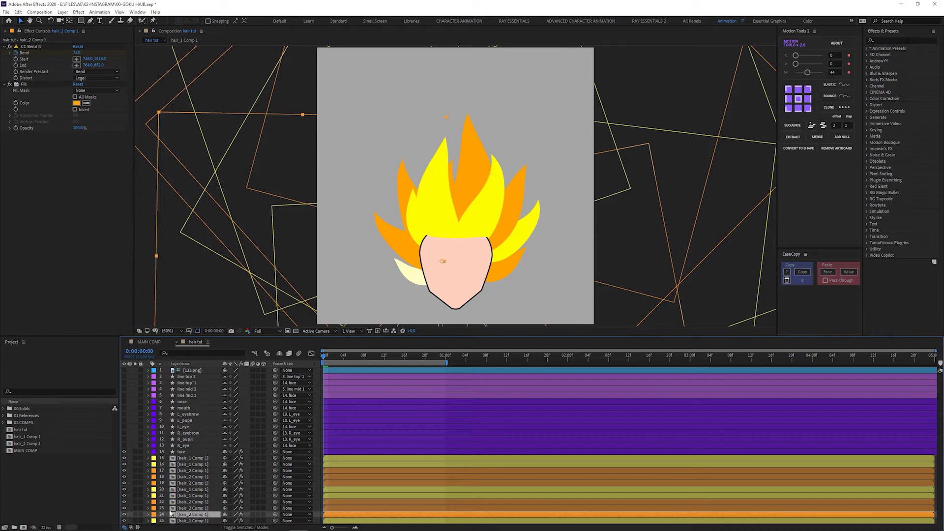
left_click(124, 514)
left_click(191, 509)
key("ctrl+v")
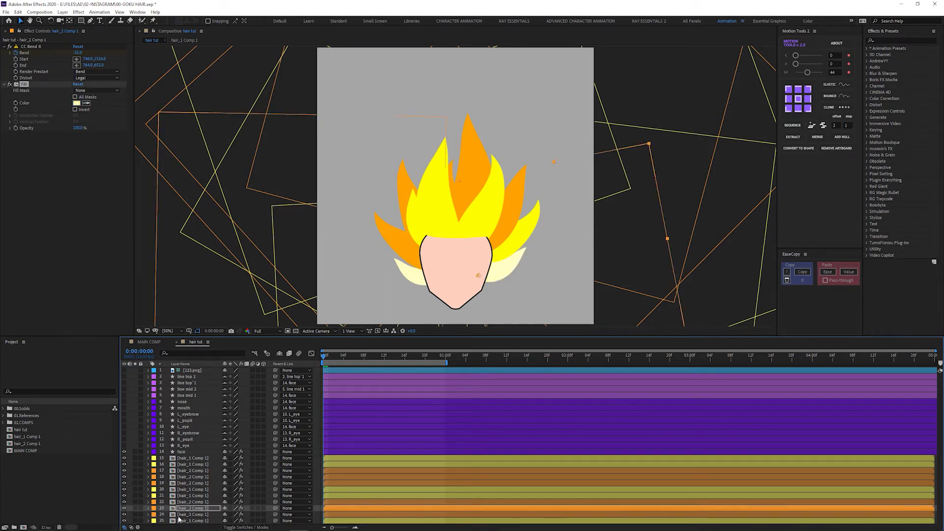
- Give the two pale yellow strand layers the Peach label and select the orange strand on layer 19
left_click(186, 521, "ctrl")
left_click(153, 509)
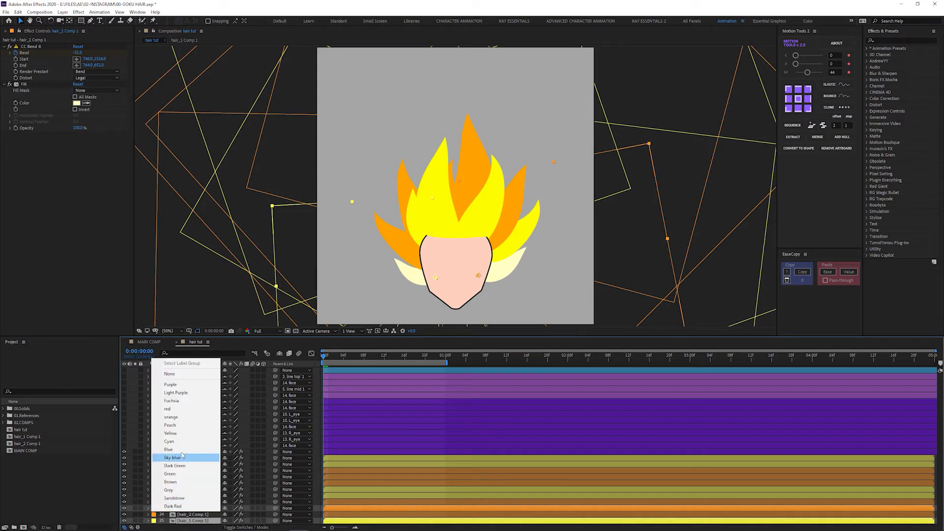
left_click(180, 425)
key("KP_1")
key("KP_9")
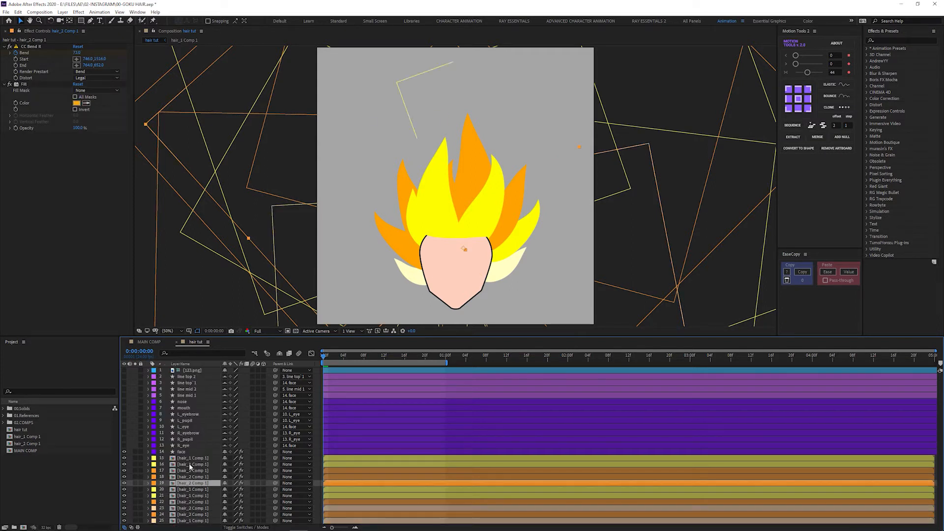
- Give the front strand on layer 15 the Peach label and paste the pale yellow Fill onto it
left_click(190, 465)
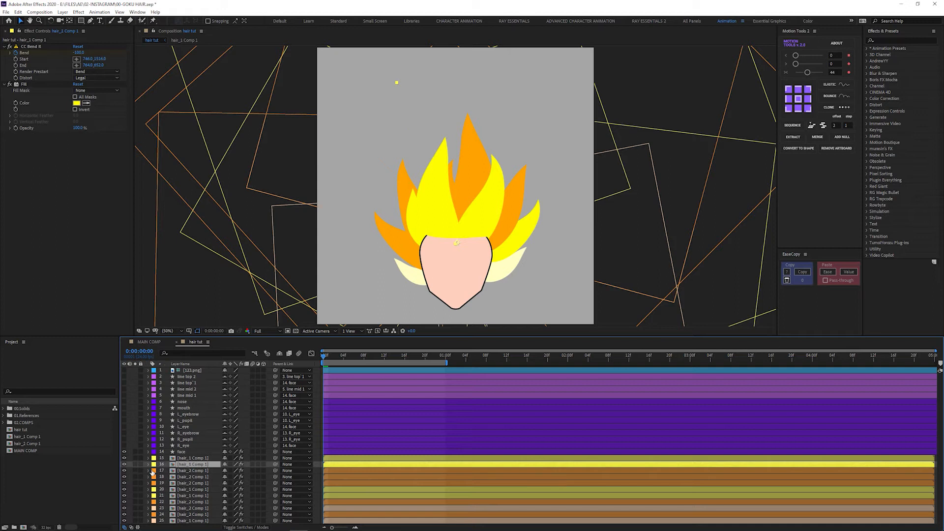
left_click(186, 459)
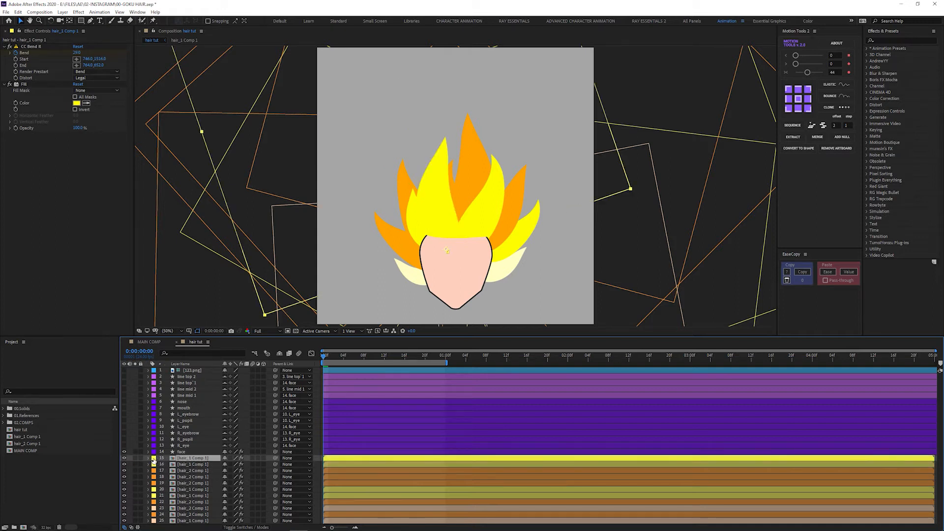
left_click(153, 459)
left_click(184, 375)
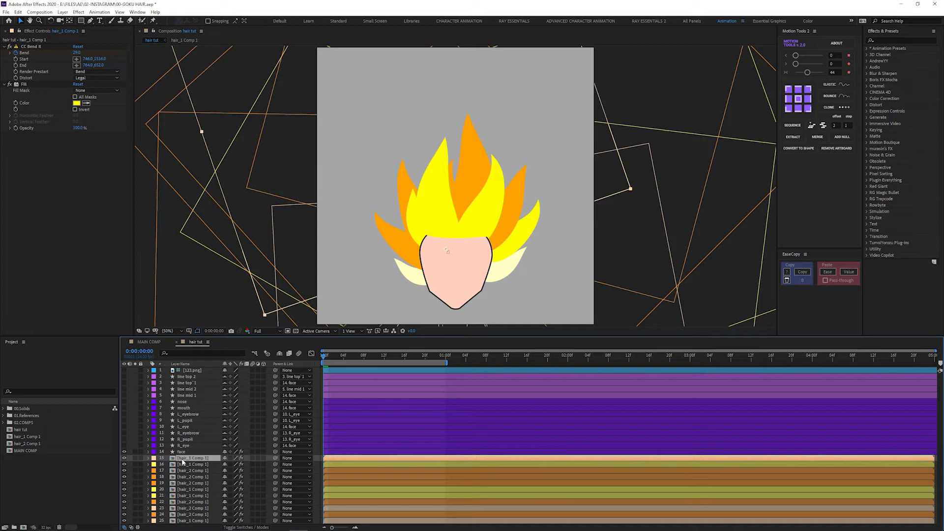
key("ctrl+v")
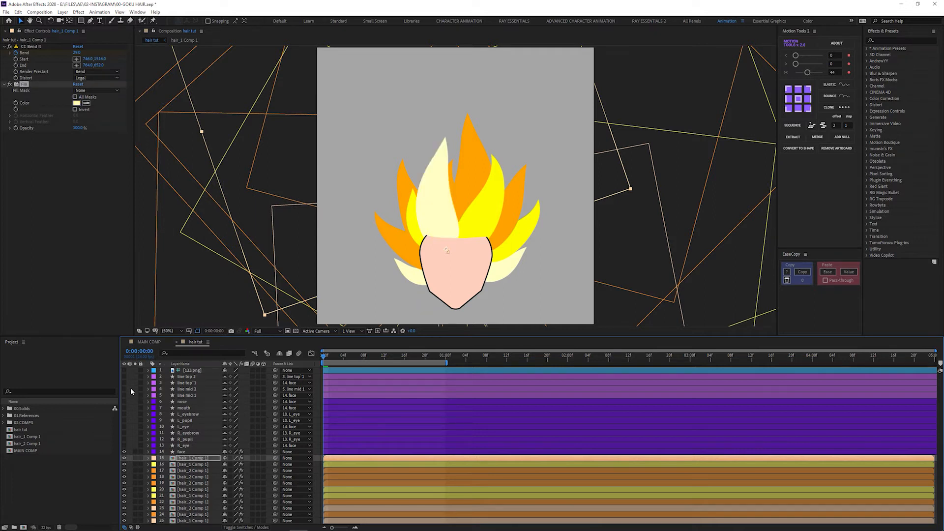
- Show the hidden facial feature layers and reference, and duplicate the pale yellow front strand above the facial features
left_click_drag(124, 376, 125, 446)
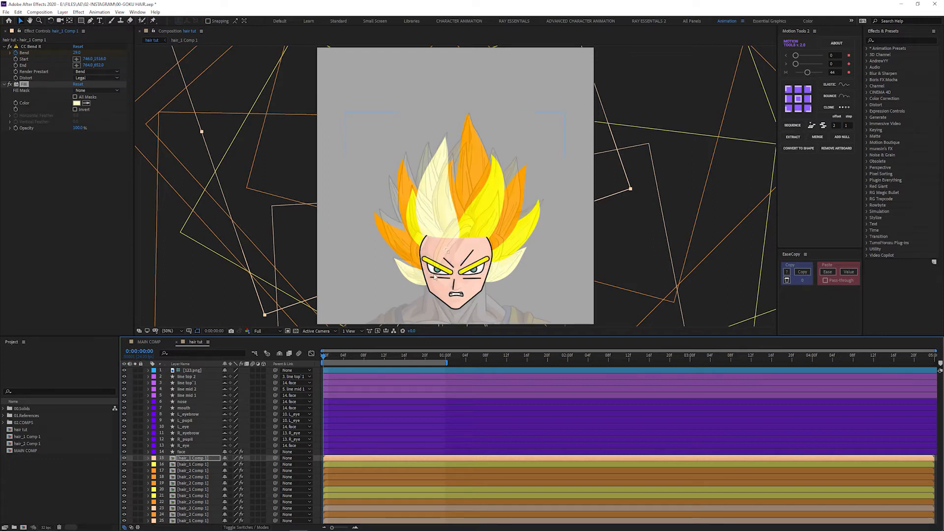
left_click(195, 461)
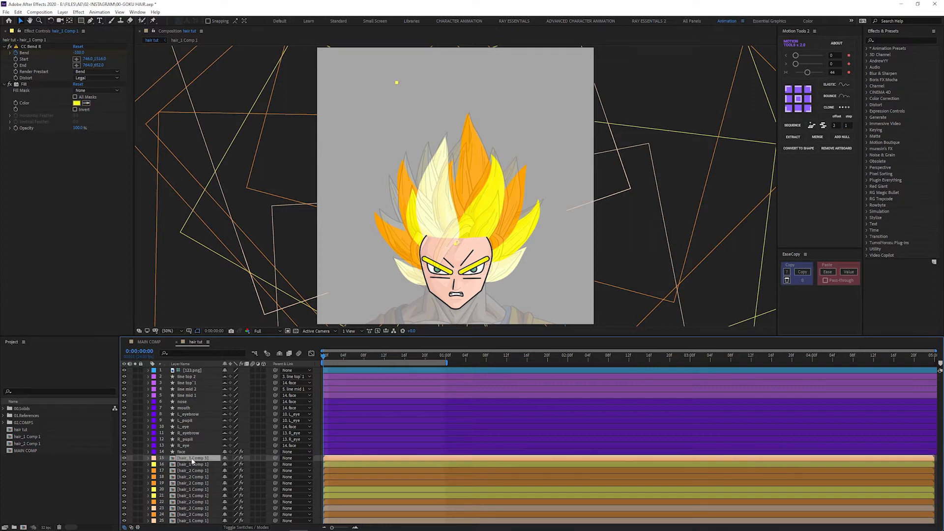
left_click_drag(192, 461, 197, 377)
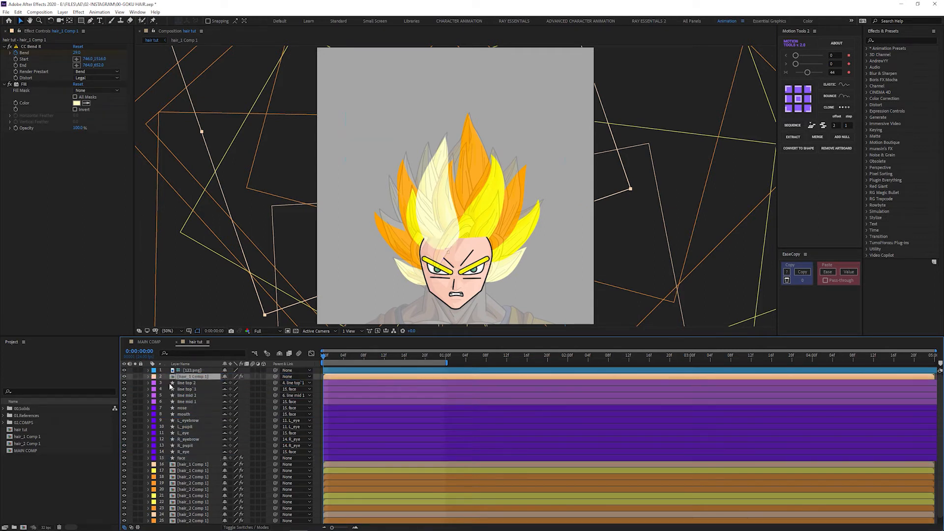
- Shape the duplicated strand into a forelock curling over the forehead by adjusting its Bend, rotation and position, scale it to 77%, and preview it
key("u")
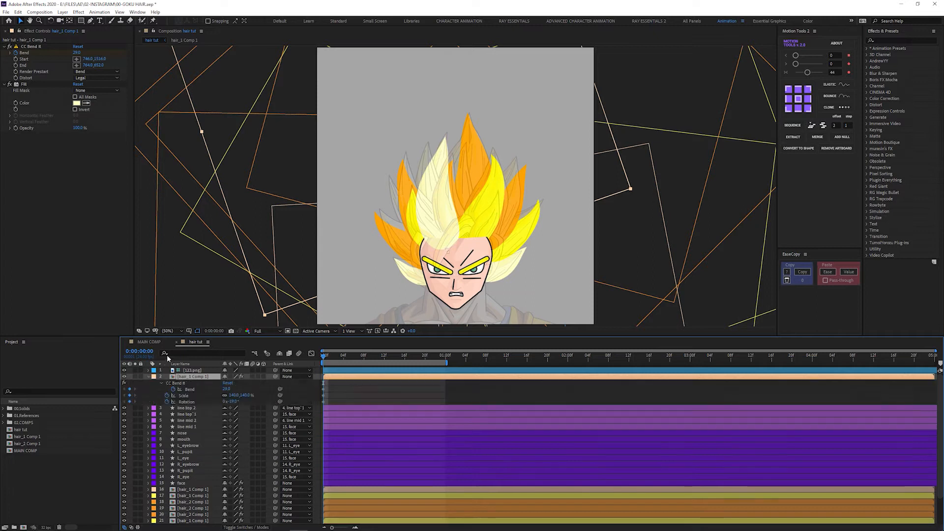
left_click_drag(233, 402, 129, 389)
left_click_drag(234, 401, 284, 402)
left_click_drag(228, 389, 249, 392)
left_click_drag(240, 395, 217, 402)
left_click_drag(416, 251, 444, 231)
left_click_drag(246, 395, 230, 402)
key("space")
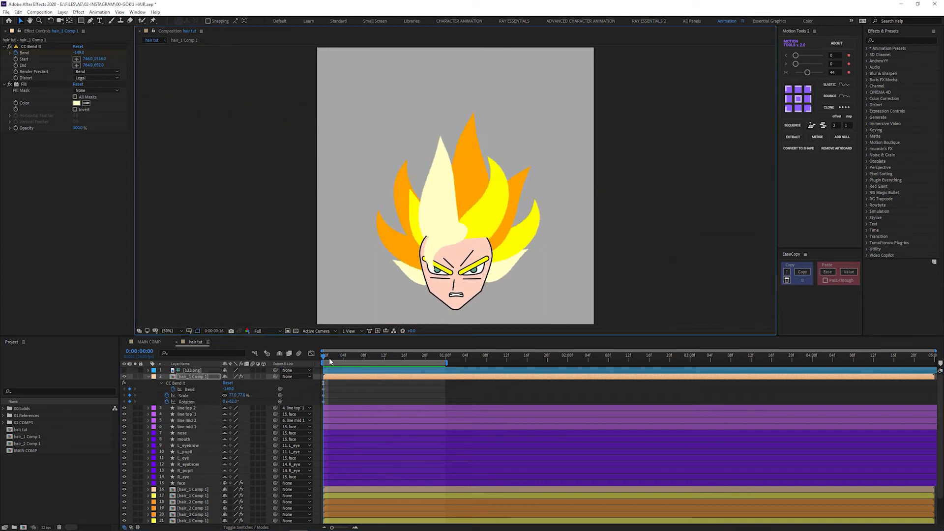
left_click(328, 358)
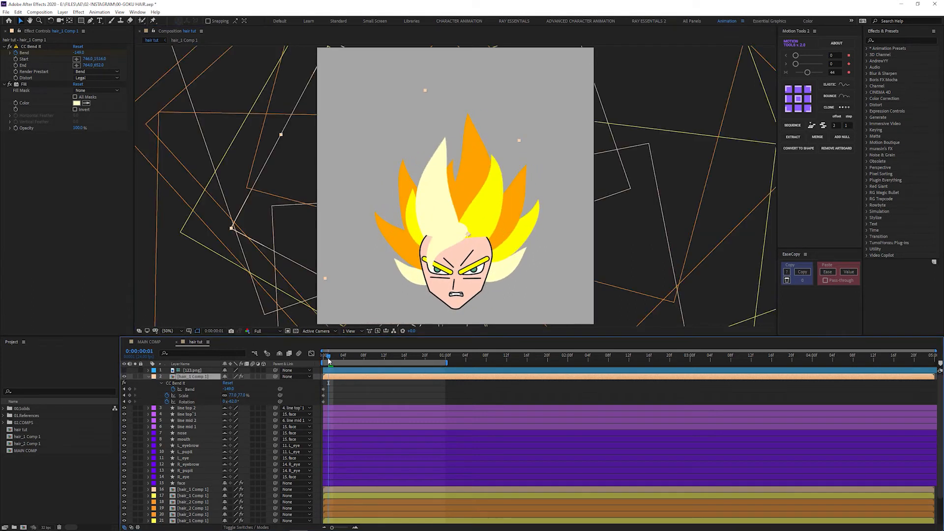
- Stagger the hair strand layers between 16 and 26 by shifting individual ones one to three frames later
left_click(205, 489)
scroll(205, 490, "down", 1)
scroll(206, 489, "down", 1)
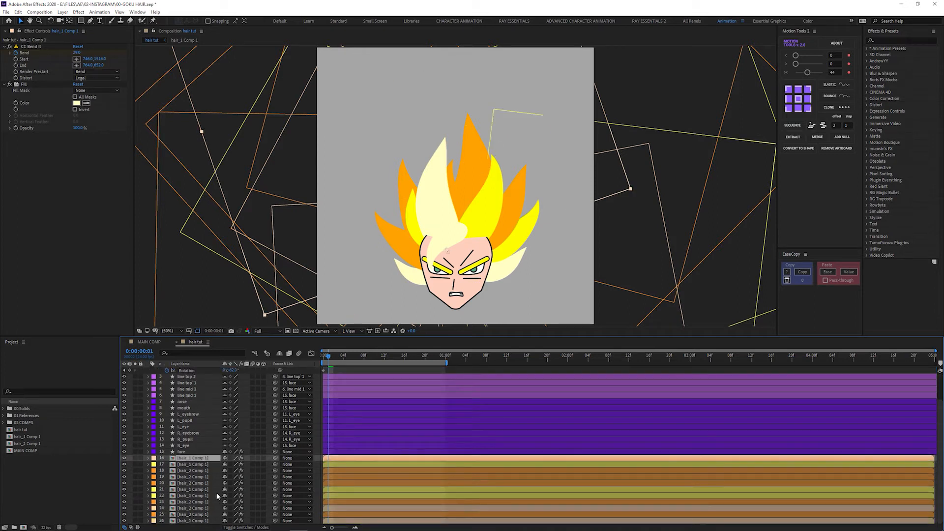
left_click(333, 464)
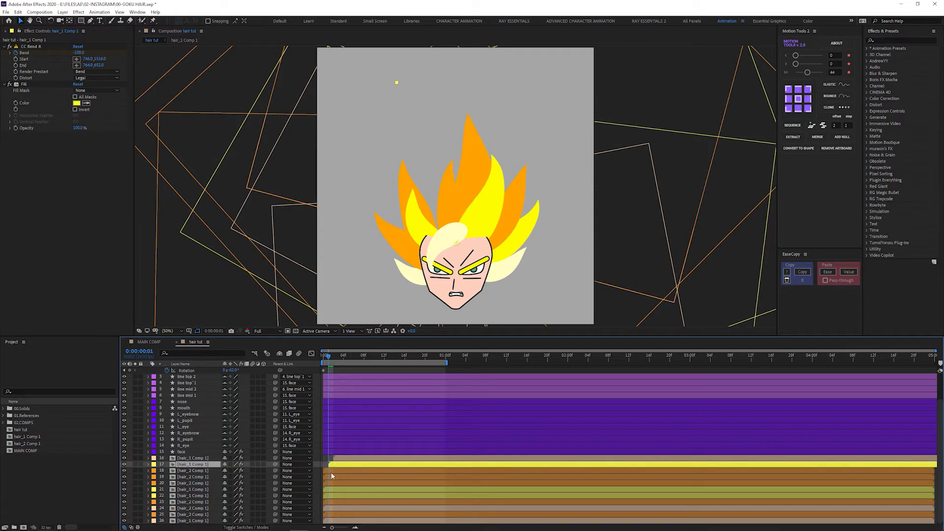
left_click(347, 471)
left_click(336, 484)
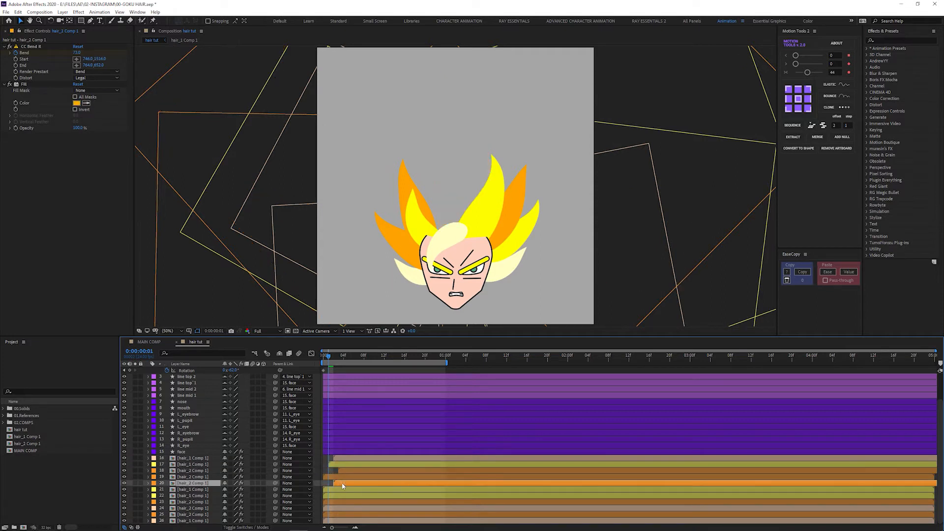
left_click(341, 496)
left_click(329, 506)
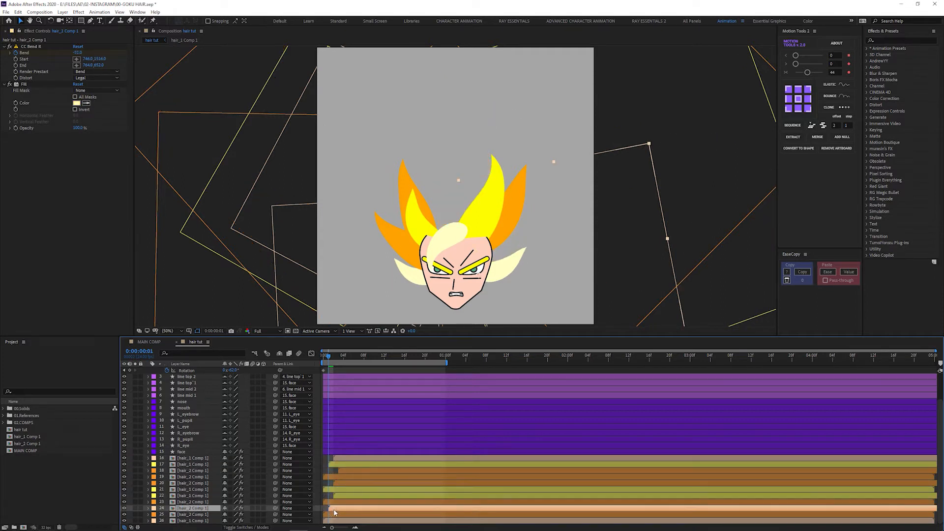
left_click(337, 521)
left_click_drag(336, 522, 342, 521)
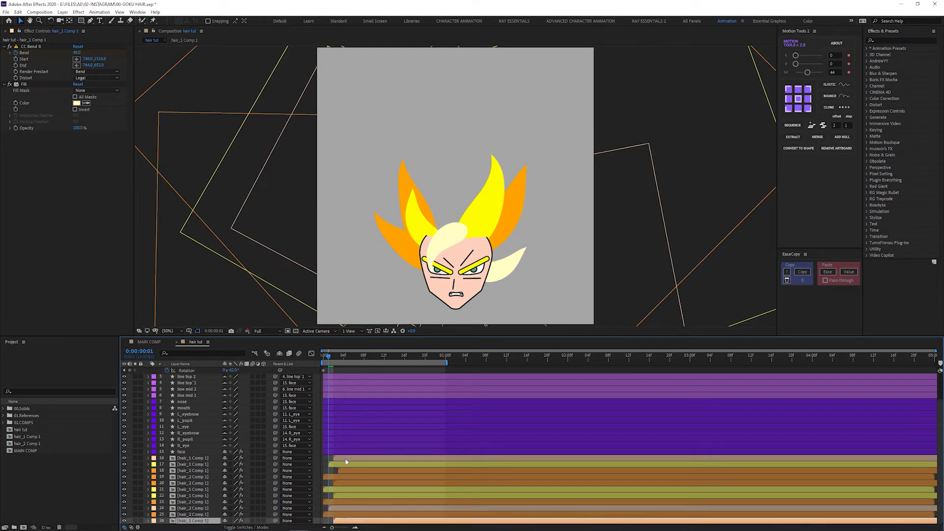
- Shift hair layers 16 through 26 earlier together so that every strand already covers frame 0
left_click(348, 458)
left_click(348, 521, "shift")
left_click_drag(329, 357, 302, 361)
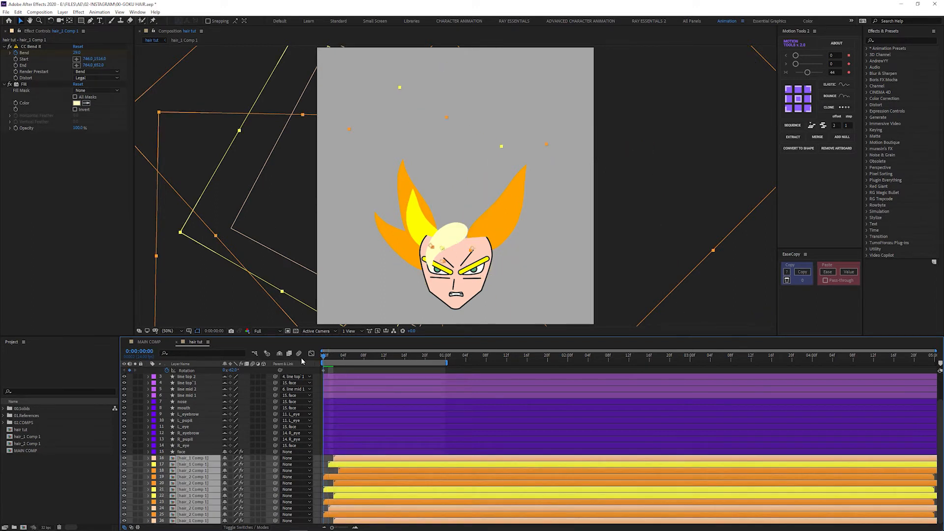
left_click_drag(350, 472, 329, 471)
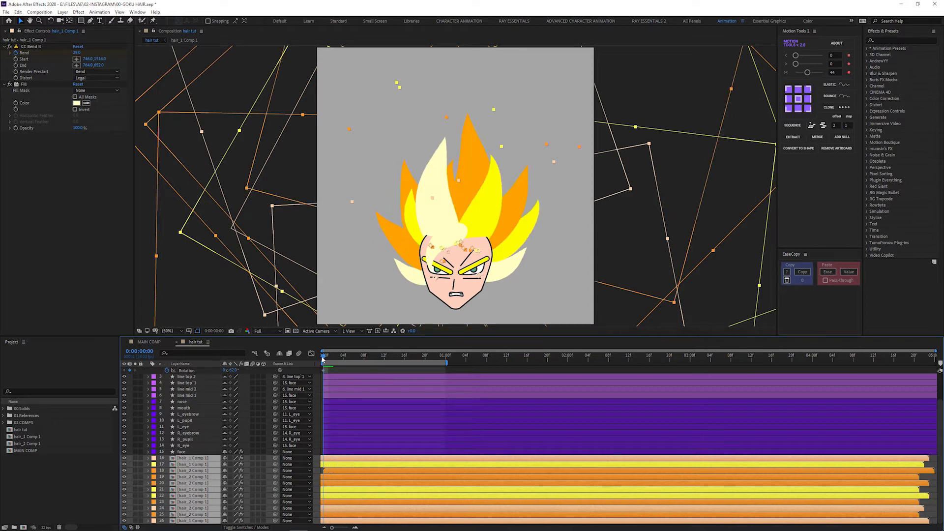
- Pre-compose the selected hair layers into a new composition named HAIR BACK
key("ctrl+shift+c")
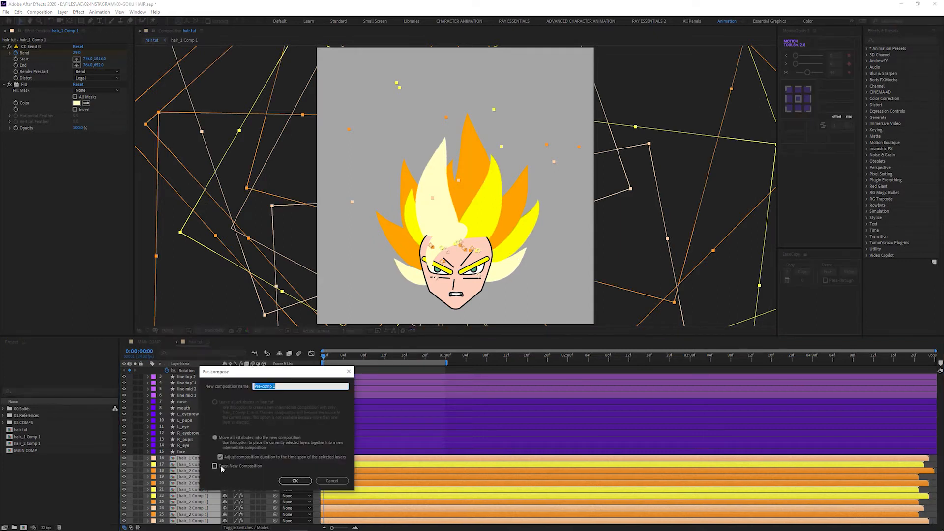
type("HAIR BACK")
key("Return")
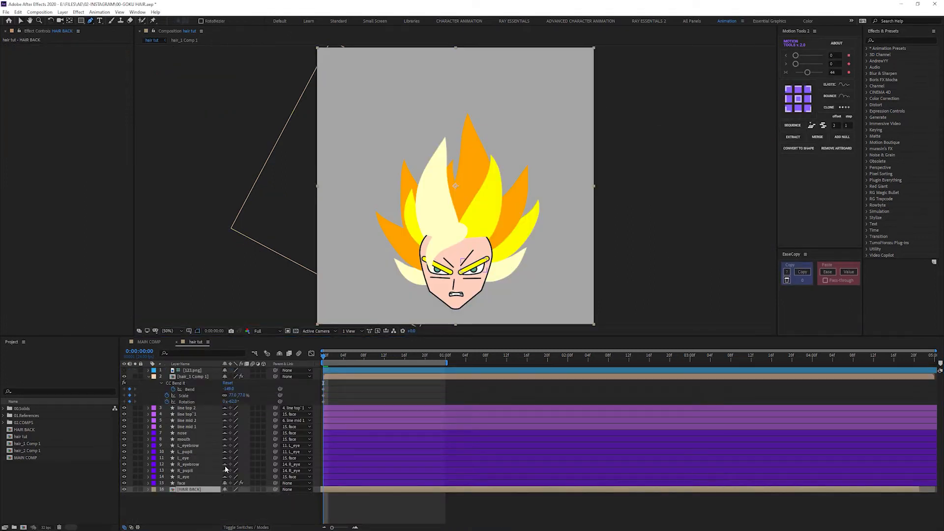
- Mark the facial layers from line top 2 through R_eye as shy and hide them from the timeline
left_click(189, 409)
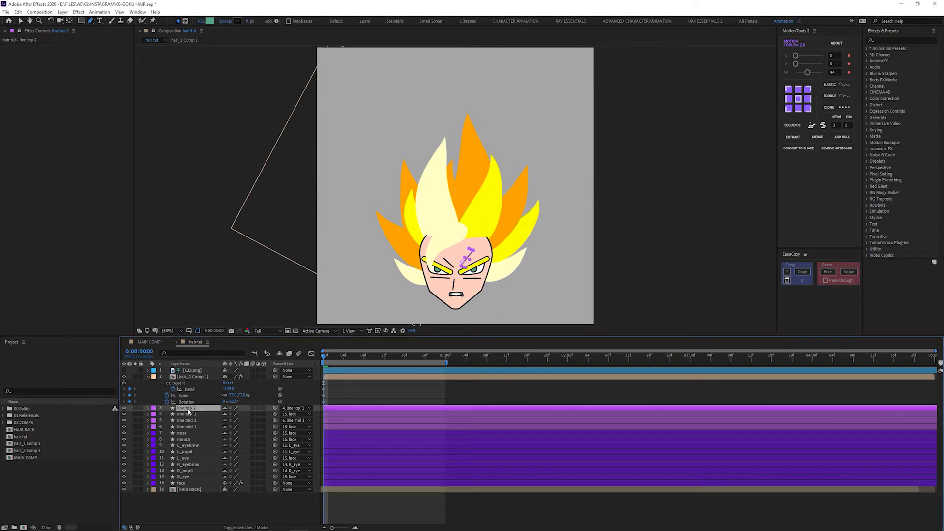
left_click(186, 477, "shift")
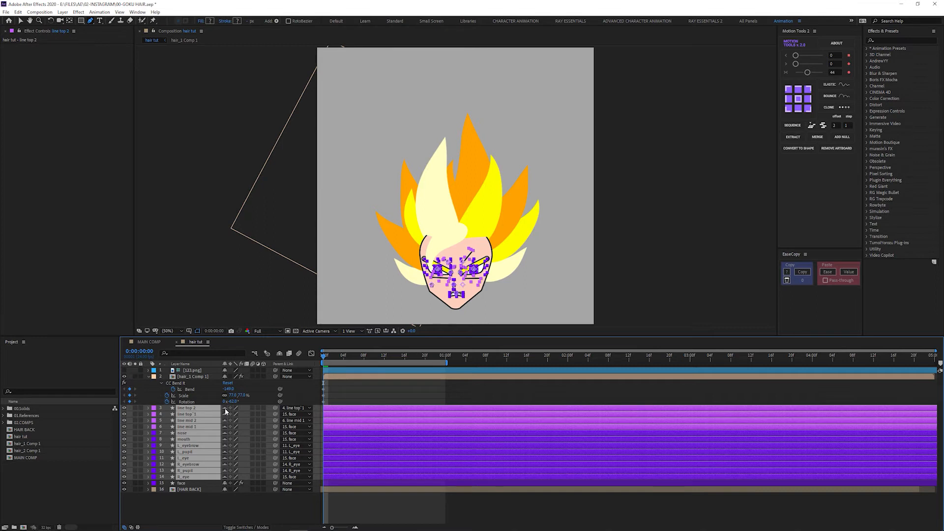
left_click(280, 354)
left_click(280, 354)
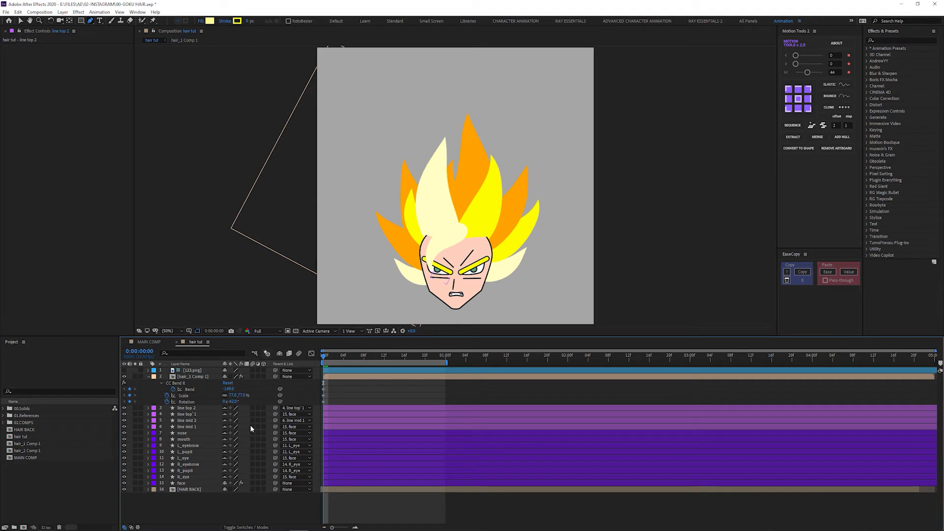
key("F4")
key("F4")
key("F4")
key("F4")
key("F4")
key("F4")
left_click(281, 353)
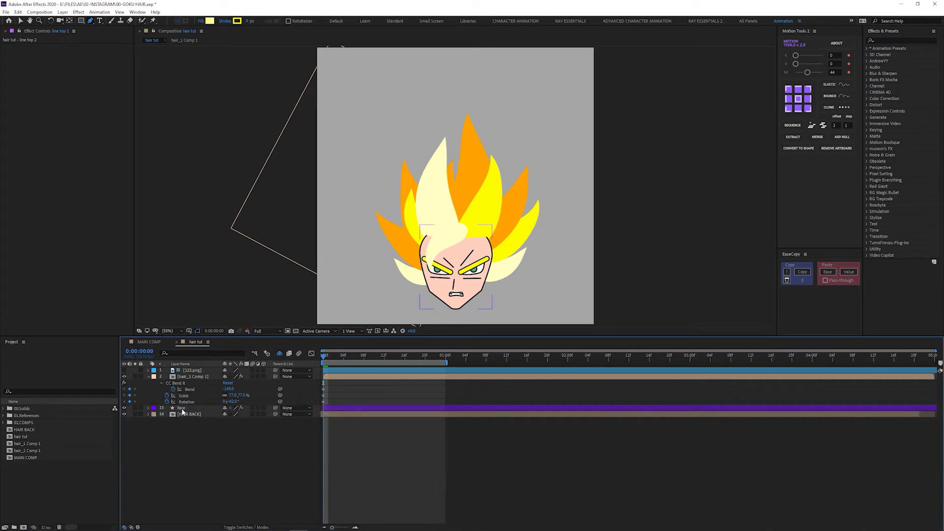
- Draw a three-point angled path with the Pen tool on a new shape layer, left of the hair
left_click(181, 408)
left_click(189, 438)
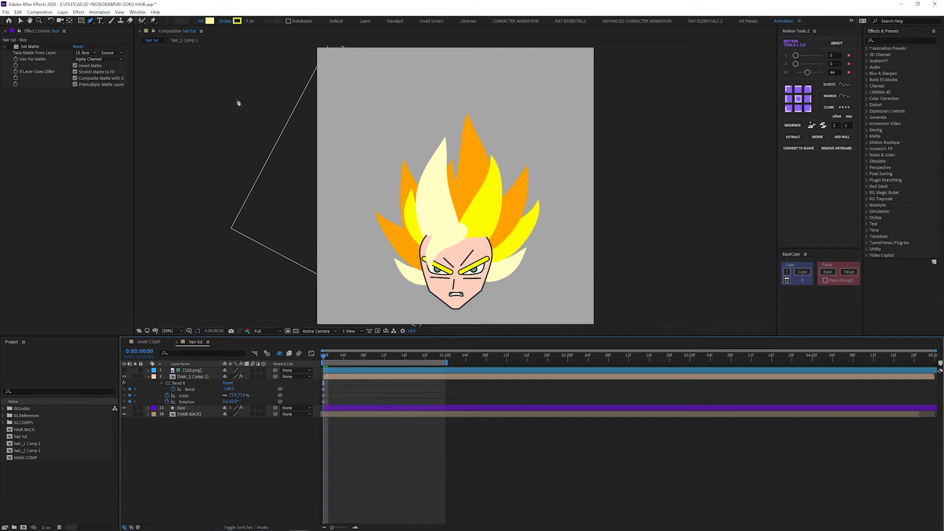
left_click(373, 271)
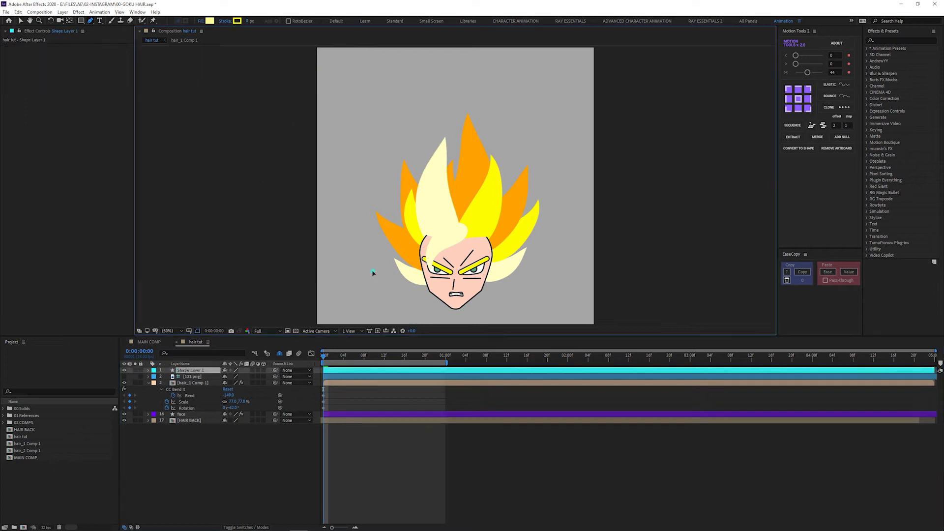
left_click(346, 244)
left_click(343, 211)
left_click(208, 371)
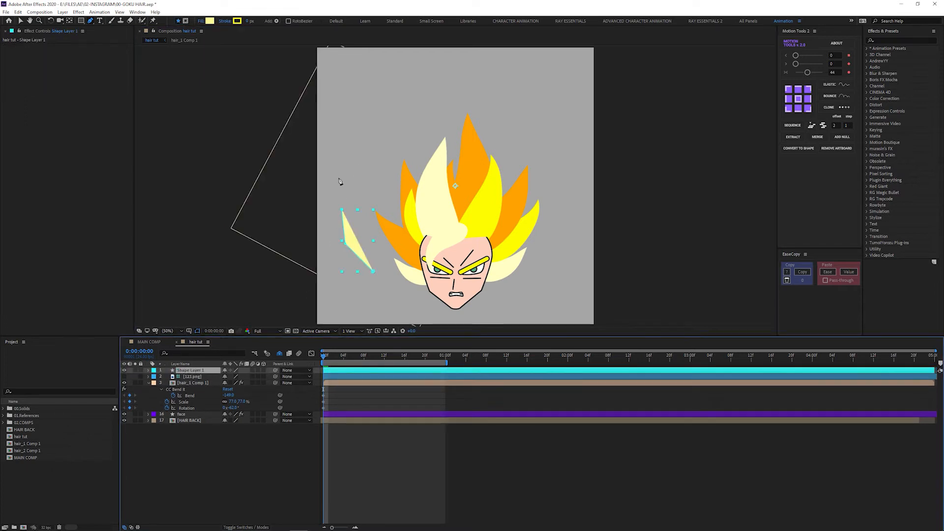
- Set the new shape layer's fill to None
left_click(201, 21)
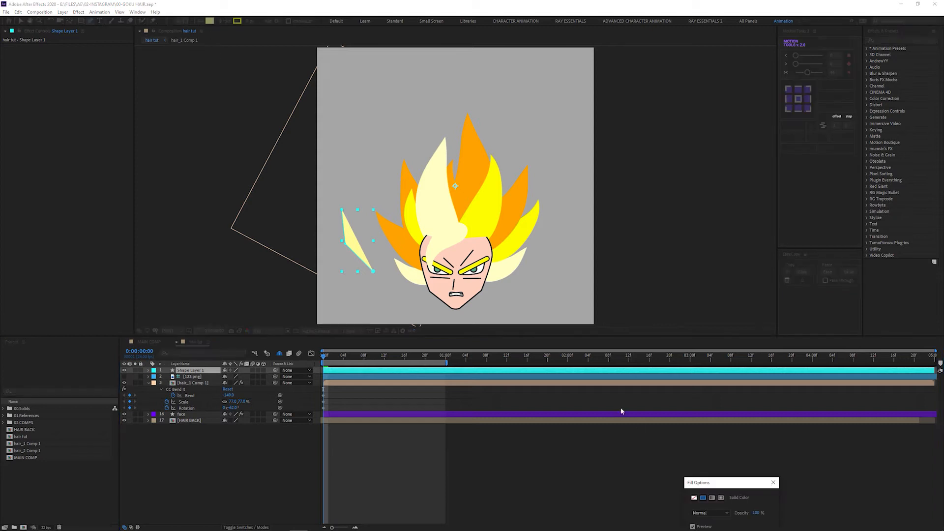
left_click(693, 497)
left_click_drag(699, 484, 474, 170)
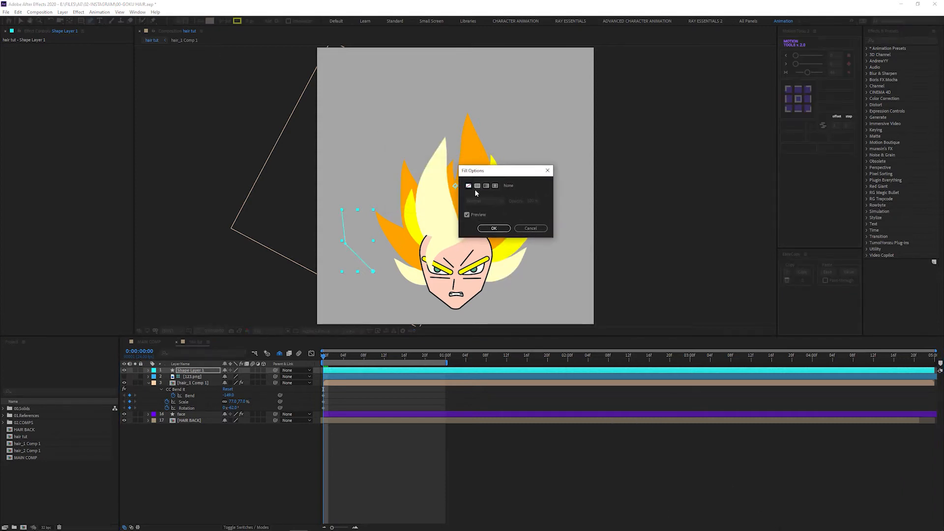
left_click(494, 231)
- Keep the path's stroke color yellow and set its stroke width to 4 px
left_click(237, 21)
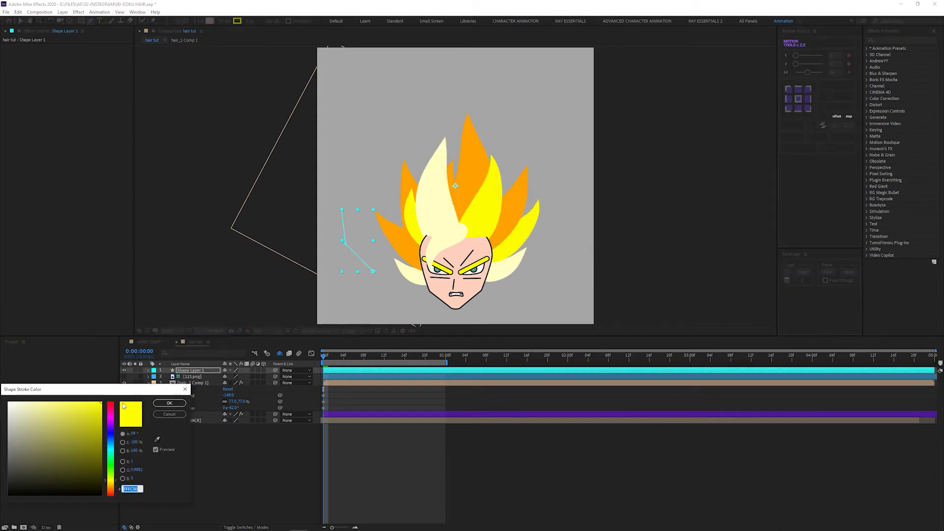
mouse_move(116, 388)
left_mouse_down()
mouse_move(463, 156)
mouse_move(527, 149)
left_mouse_up()
left_click_drag(495, 176, 527, 148)
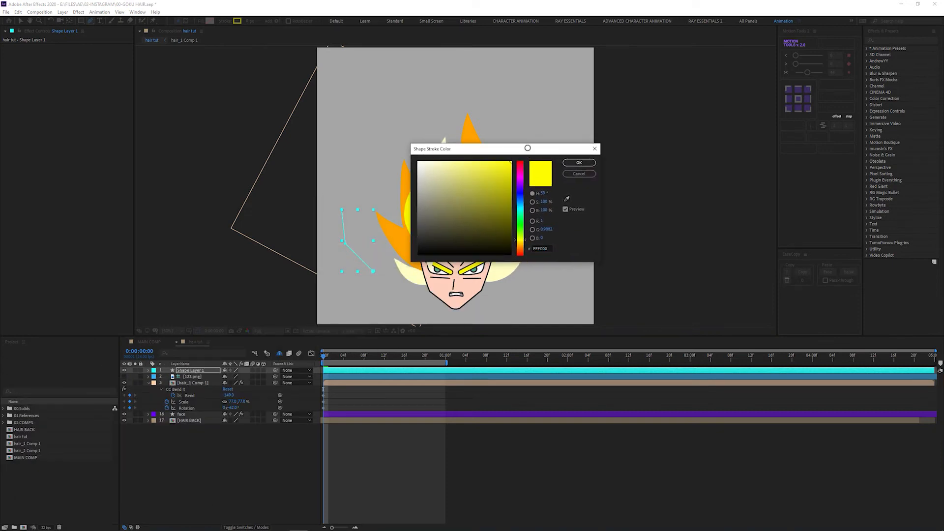
left_click(583, 164)
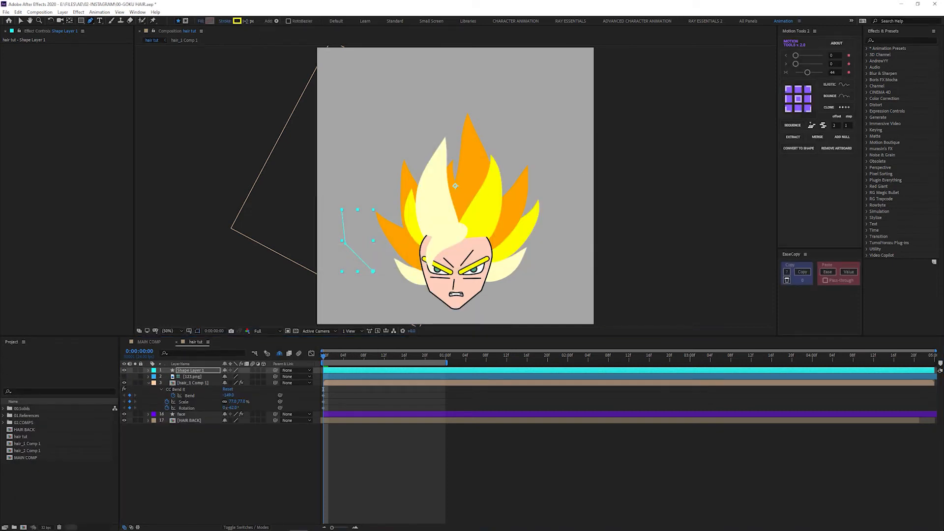
left_click(254, 21)
key("Return")
left_click(195, 373)
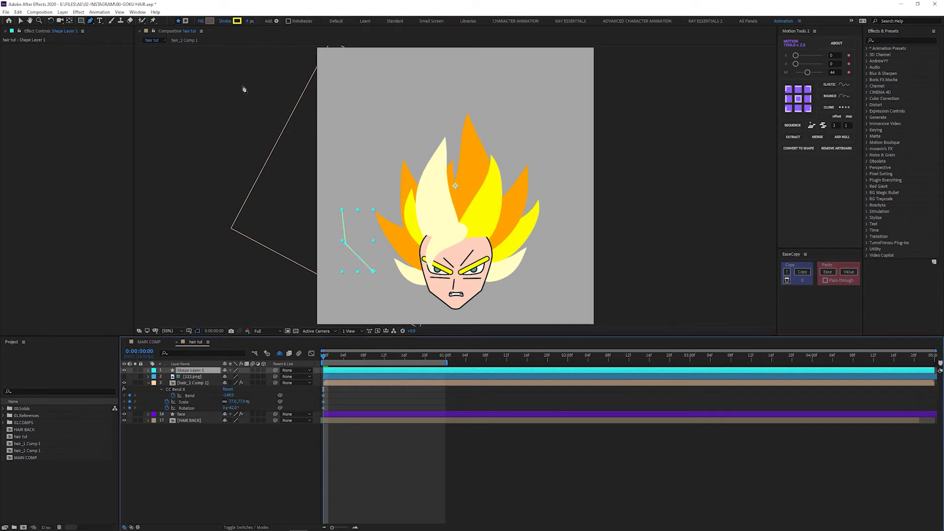
- Draw two more three-point angled lines above and left of the hair on the same shape layer
left_click(90, 20)
left_click(387, 176)
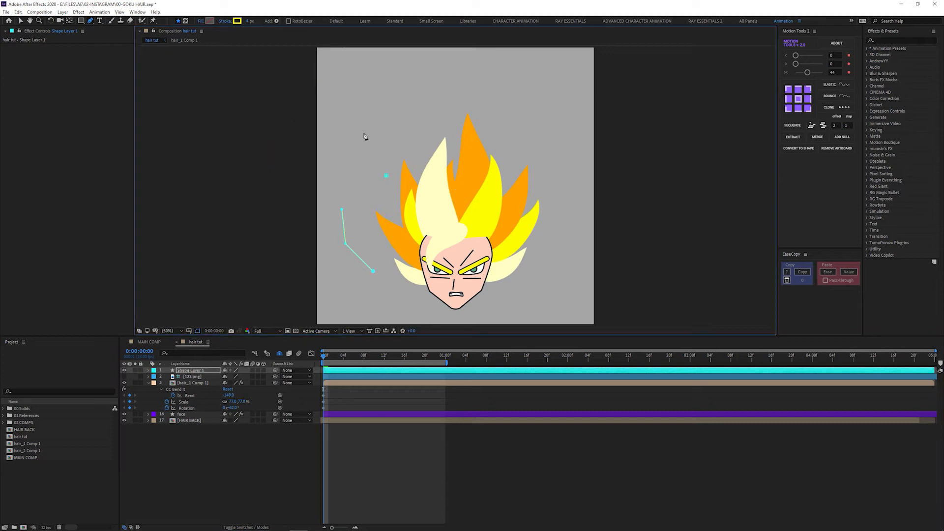
left_click(363, 129)
left_click(364, 97)
left_click(195, 371)
left_click(419, 138)
left_click(413, 109)
left_click(428, 81)
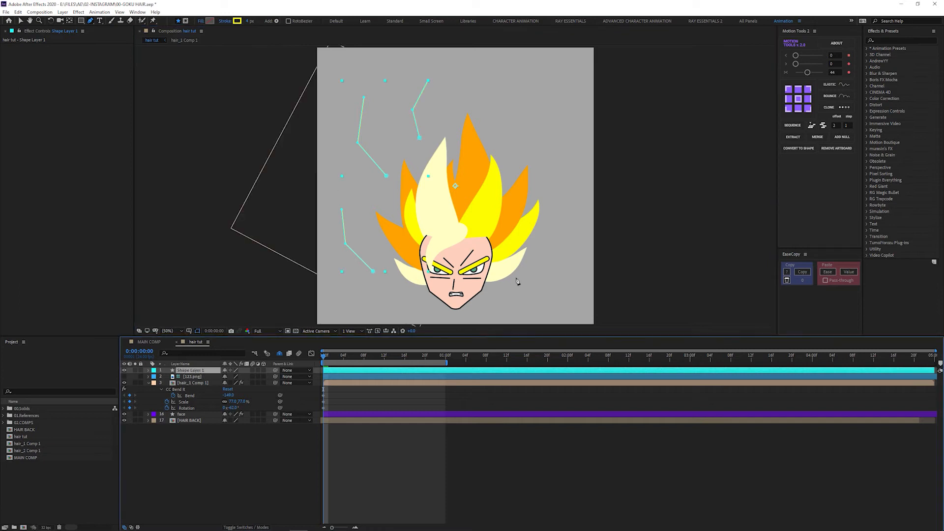
- Draw two straight slanted lines right of the hair, one beside the lower strands and one near the top
left_click(546, 264)
left_click(571, 194)
left_click(204, 373)
left_click(521, 147)
left_click(542, 85)
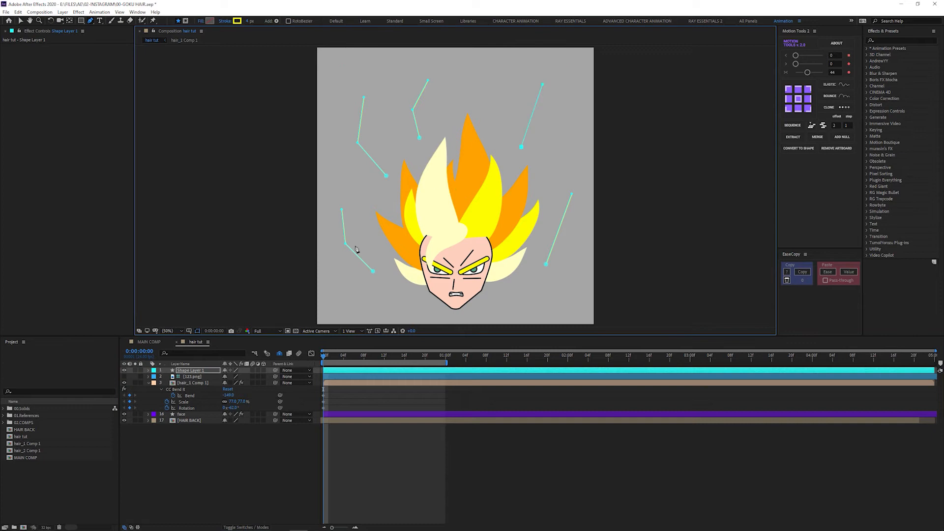
- Deselect the existing line layer and draw two three-point angled lines left of the hair on a new shape layer
left_click(192, 373)
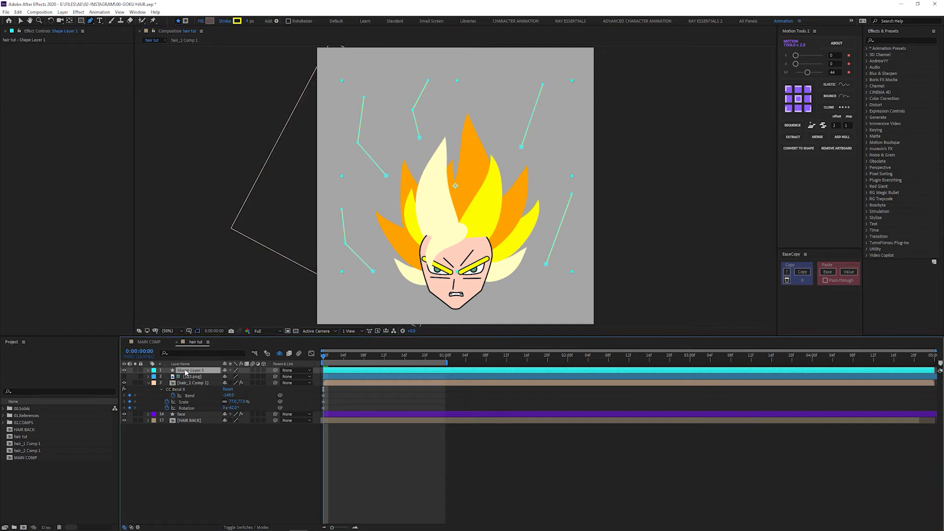
left_click(206, 445)
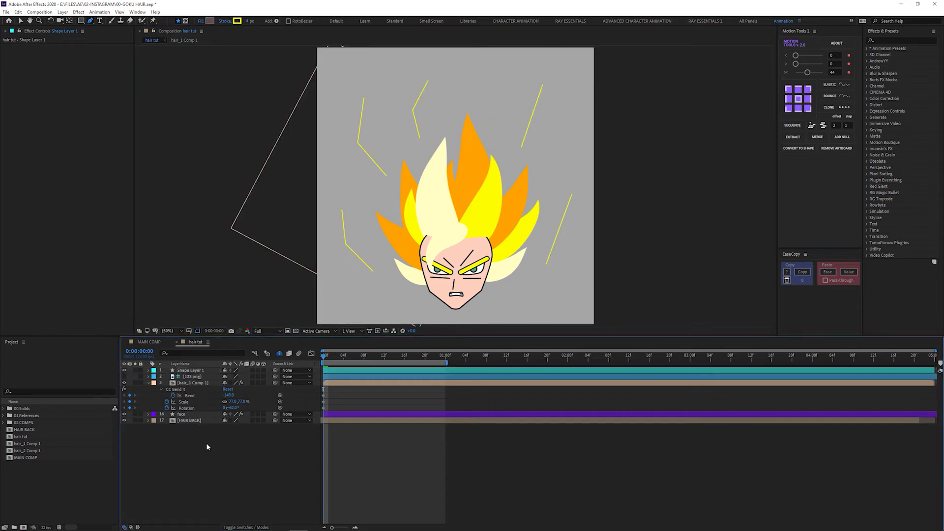
left_click(91, 22)
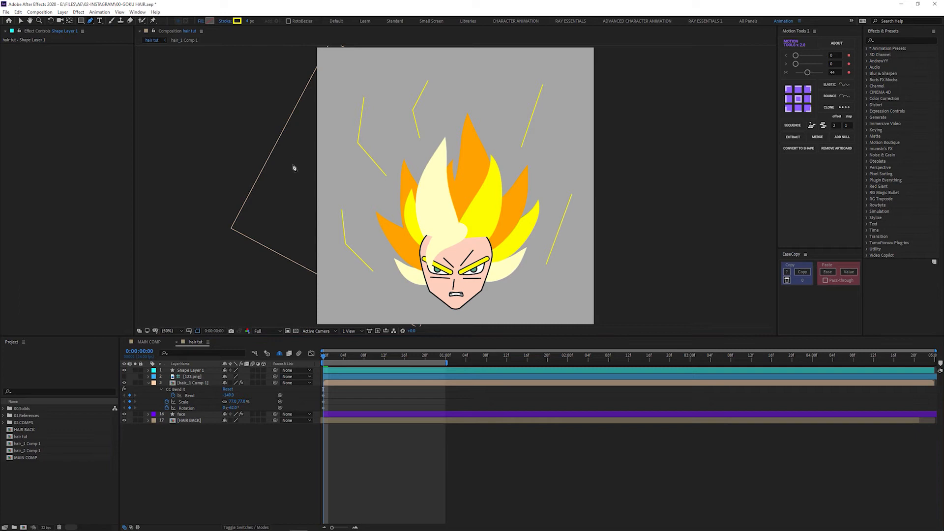
left_click(364, 204)
left_click(347, 175)
left_click(327, 151)
left_click(400, 150)
left_click(405, 95)
left_click(374, 72)
- Add two more three-point angled lines to the new shape layer, one above the hair and one right of it
left_click(191, 370)
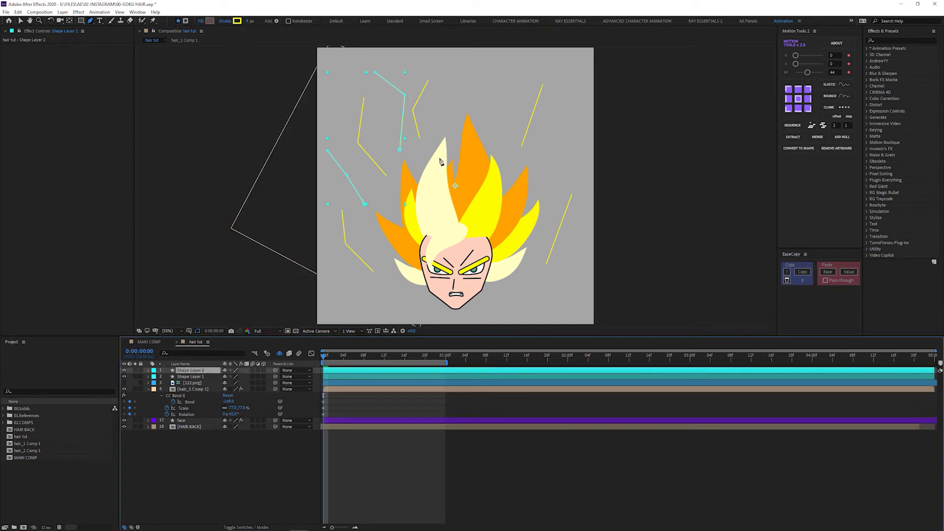
key("v")
left_click(575, 178)
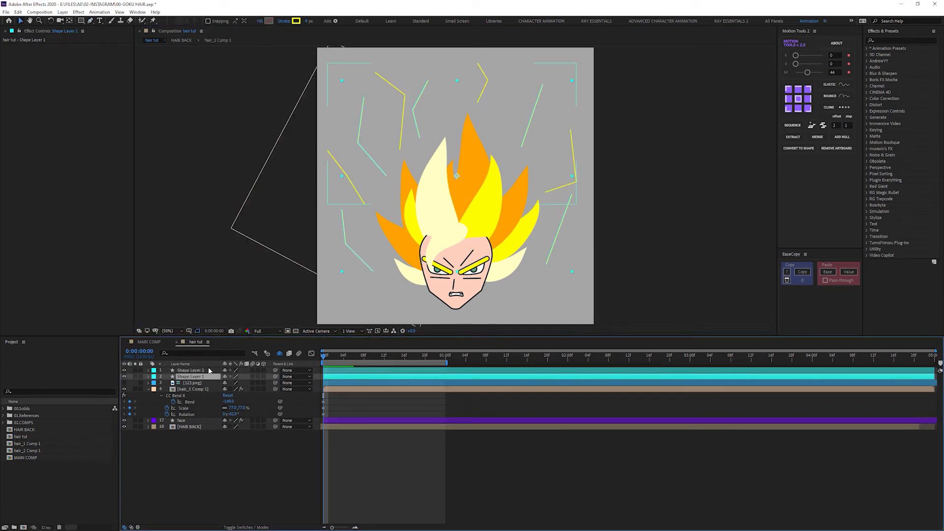
- Rename Shape Layer 1 as Lightning_1 and Shape Layer 2 as Lightning_2
key("Return")
key("BackSpace")
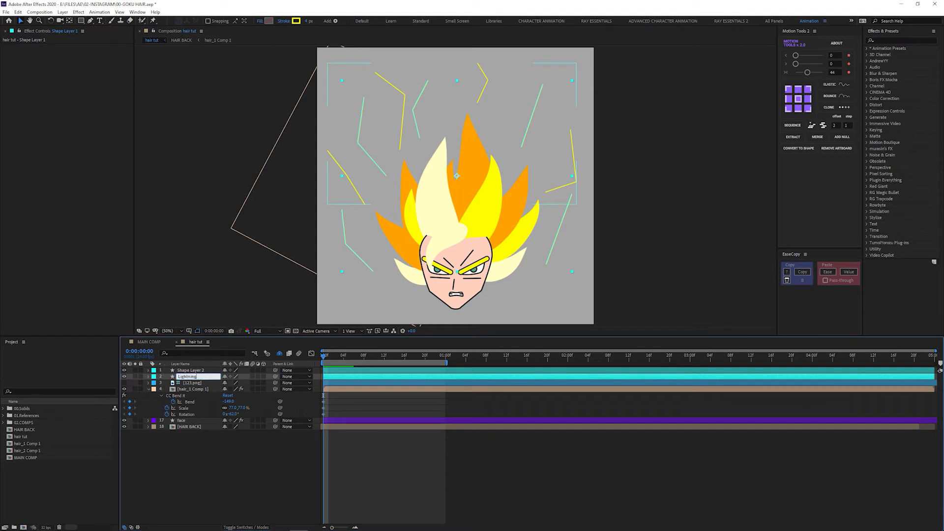
type("Lightning_1")
key("Return")
key("ctrl+Up")
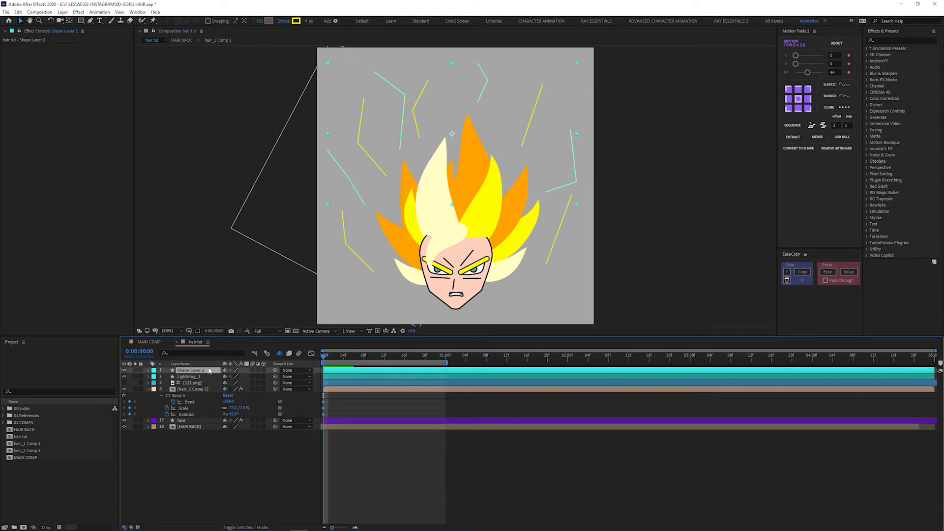
key("Return")
type("Lightning_2")
key("Return")
- Copy the yellow Fill effect from a yellow strand in the HAIR BACK comp and paste it onto Lightning_1
left_click(192, 377)
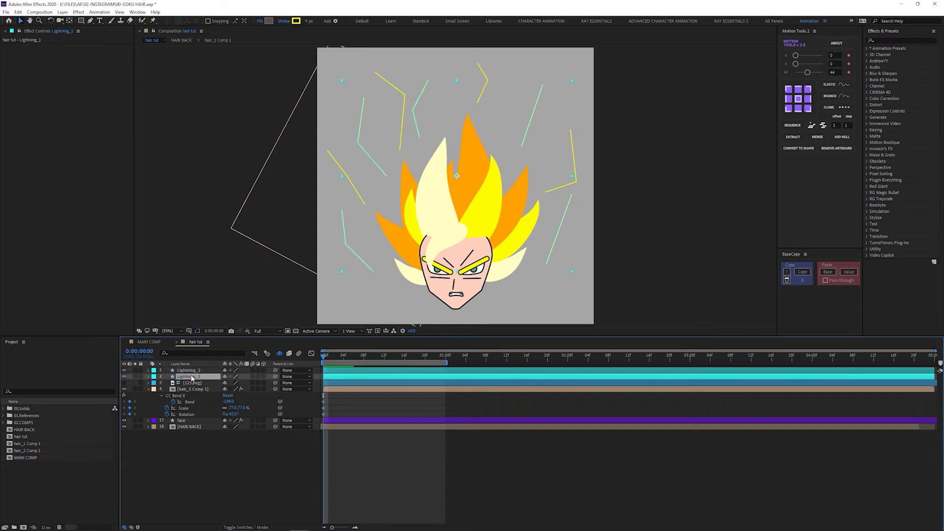
double_click(190, 427)
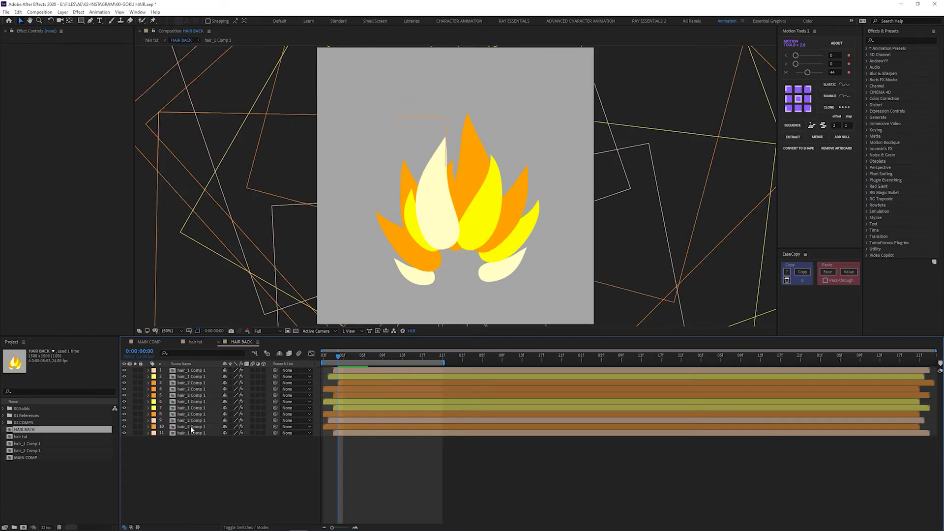
left_click(192, 370)
left_click(192, 376)
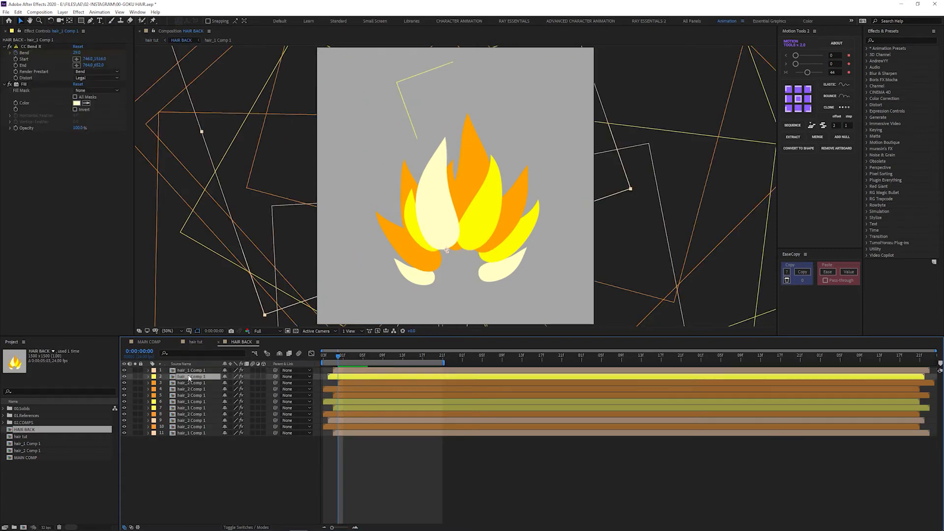
left_click(31, 84)
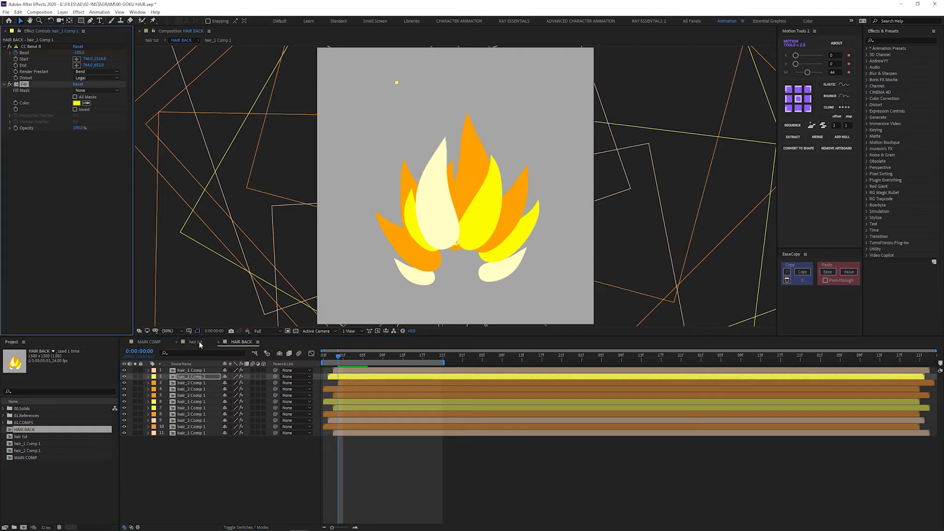
left_click(200, 343)
key("ctrl+v")
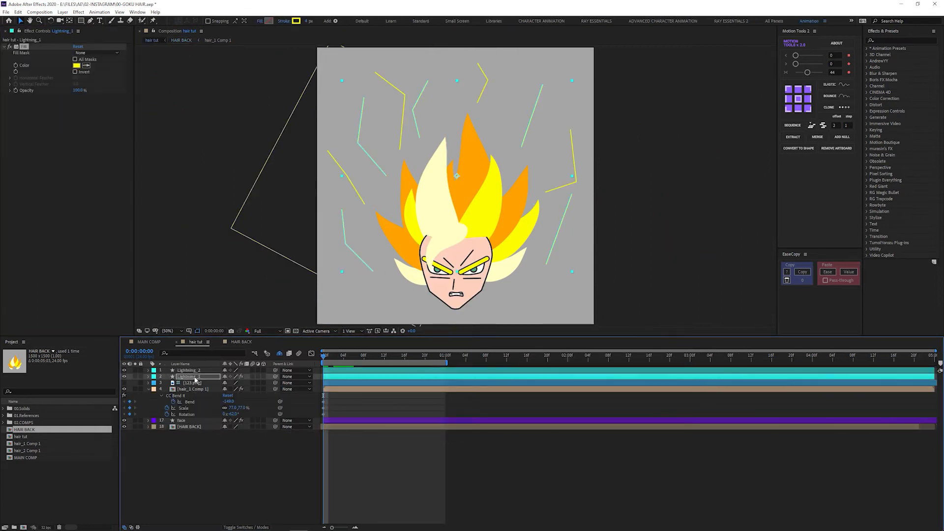
- Copy the orange Fill effect from an orange strand in HAIR BACK and paste it onto Lightning_2
left_click(230, 343)
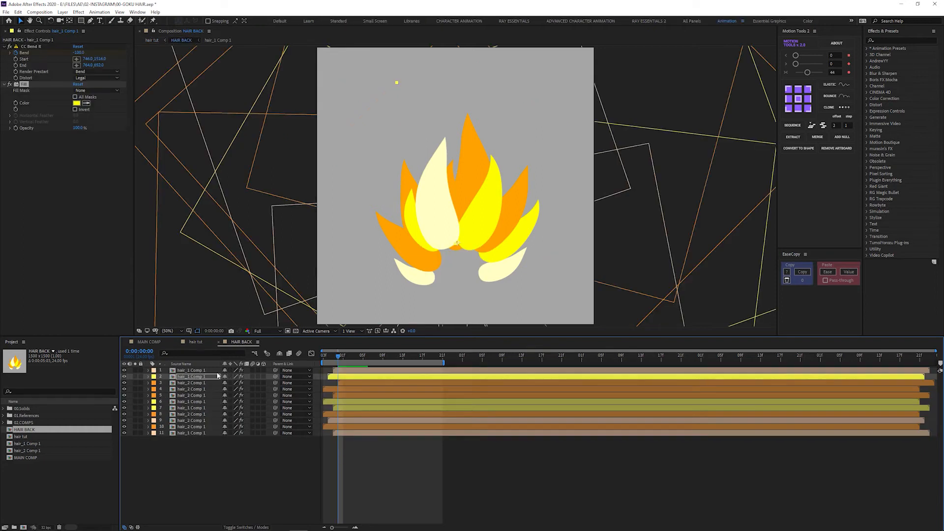
left_click(190, 382)
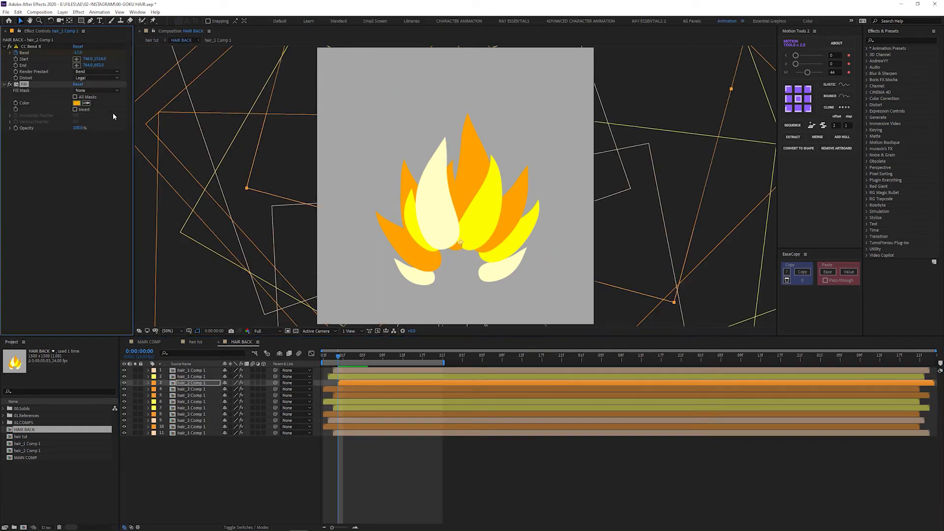
left_click(195, 342)
left_click(188, 370)
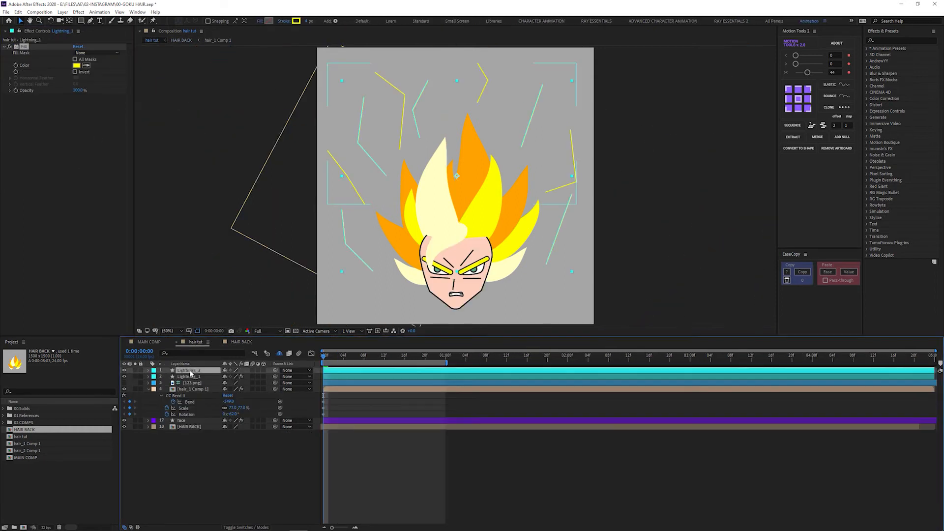
left_click(218, 452)
- Add Trim Paths to Lightning_1 and enable keyframes for its Start and End at frame 0
left_click(188, 377)
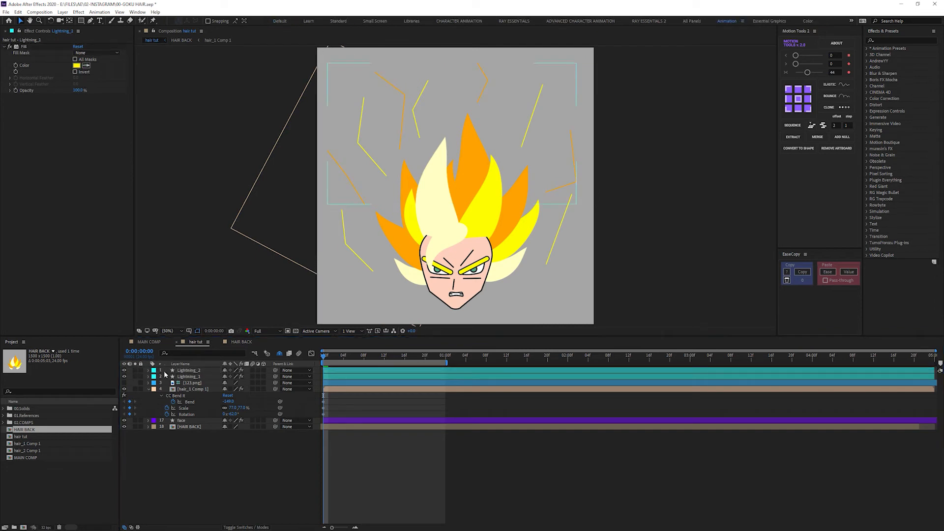
left_click(148, 376)
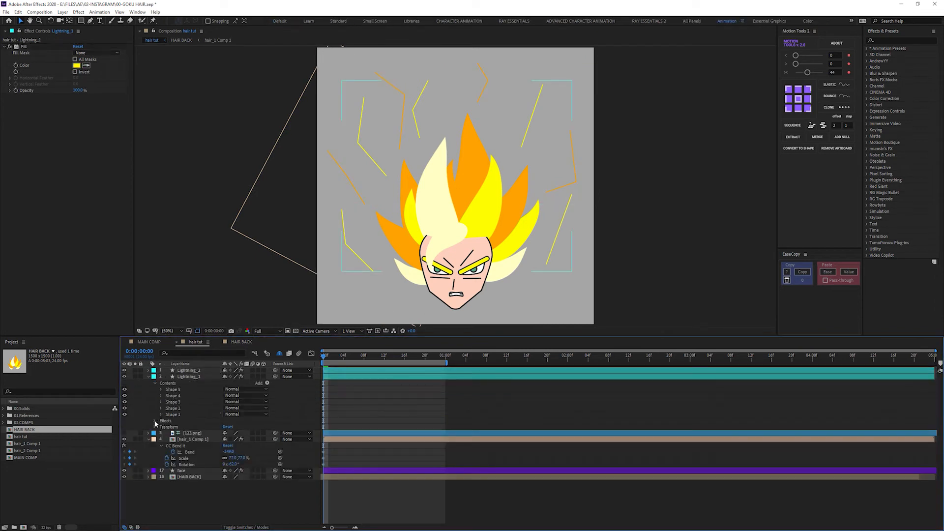
left_click(267, 383)
left_click(292, 344)
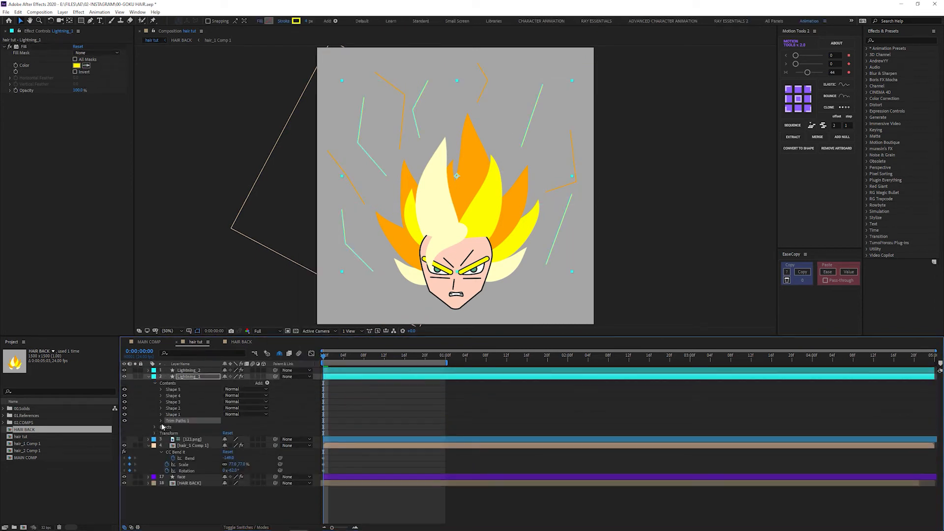
left_click(161, 421)
left_click(174, 428)
left_click(173, 433)
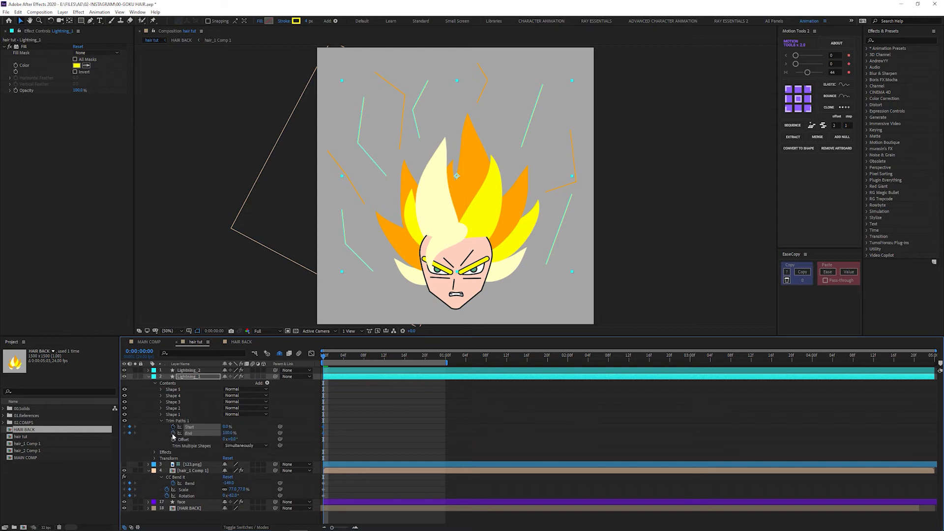
- Set Lightning_1's trim End to 0% at frame 0 and keyframe both Start and End at 100% at frame 4
left_click(227, 434)
type("0")
key("Return")
key("space")
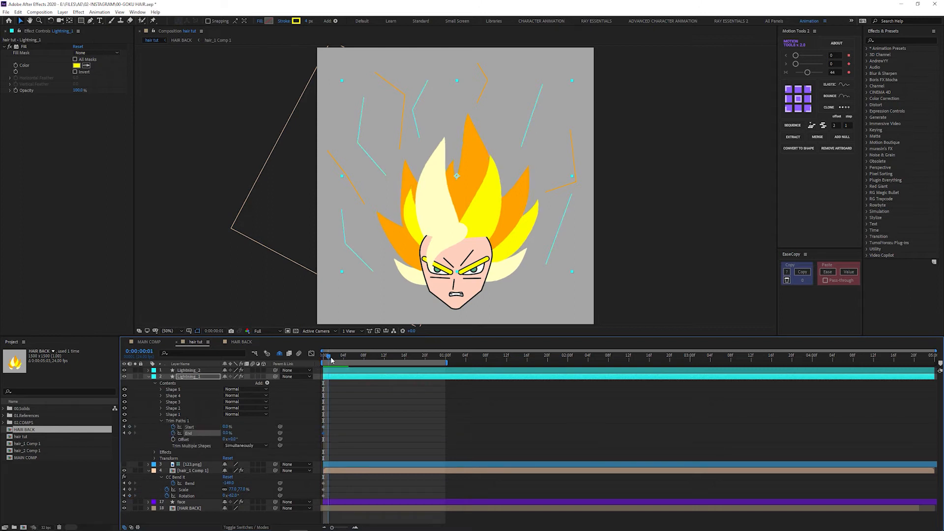
left_click_drag(226, 427, 346, 432)
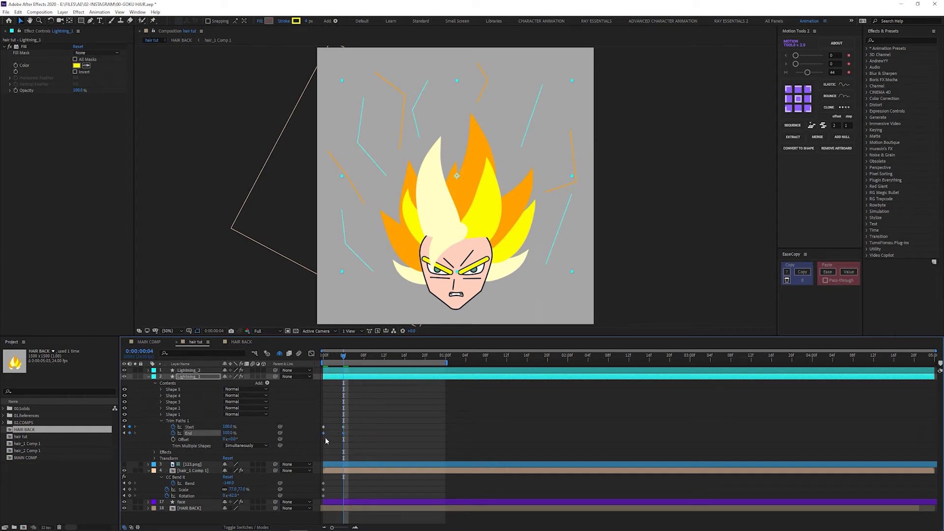
- Delay Lightning_1's trim End keyframes by two frames and copy the animated Trim Paths onto Lightning_2 at frame 0
left_click_drag(323, 434, 334, 433)
left_click(334, 356)
left_click(177, 421)
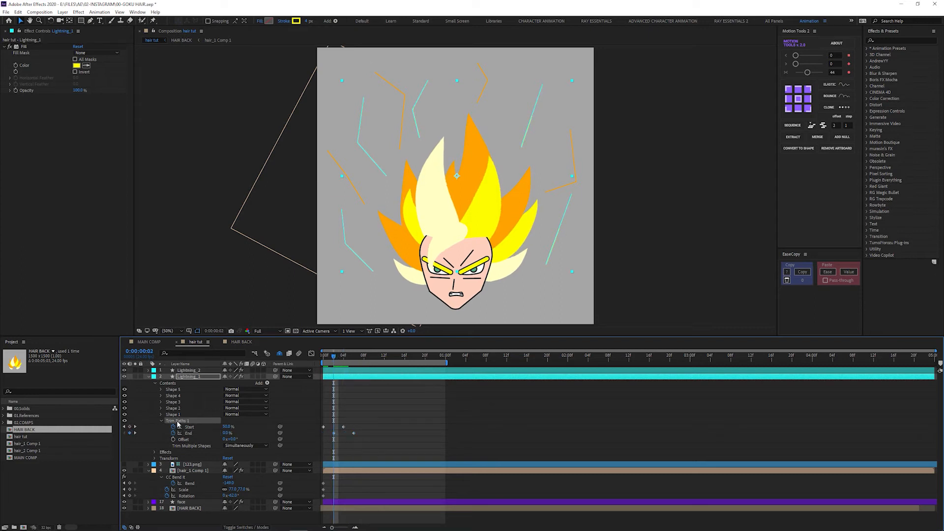
key("Page_Up")
key("Page_Up")
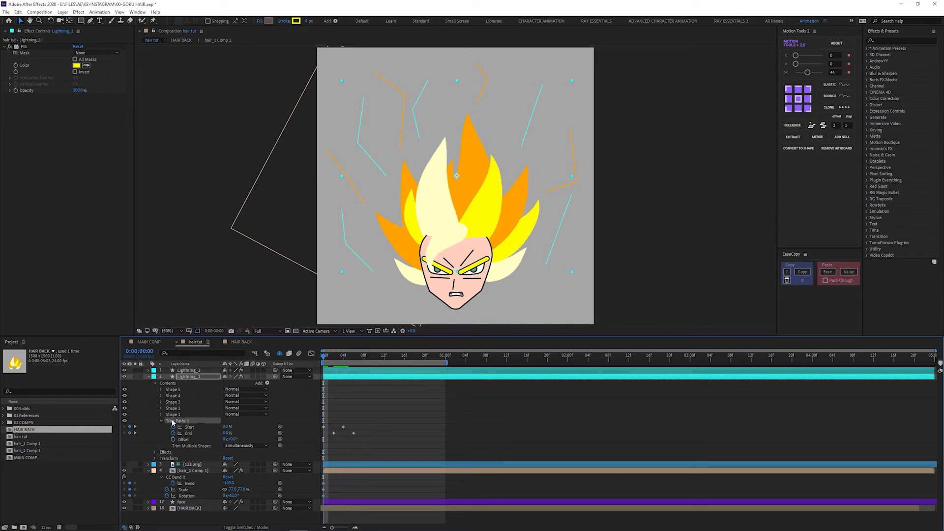
left_click(187, 371)
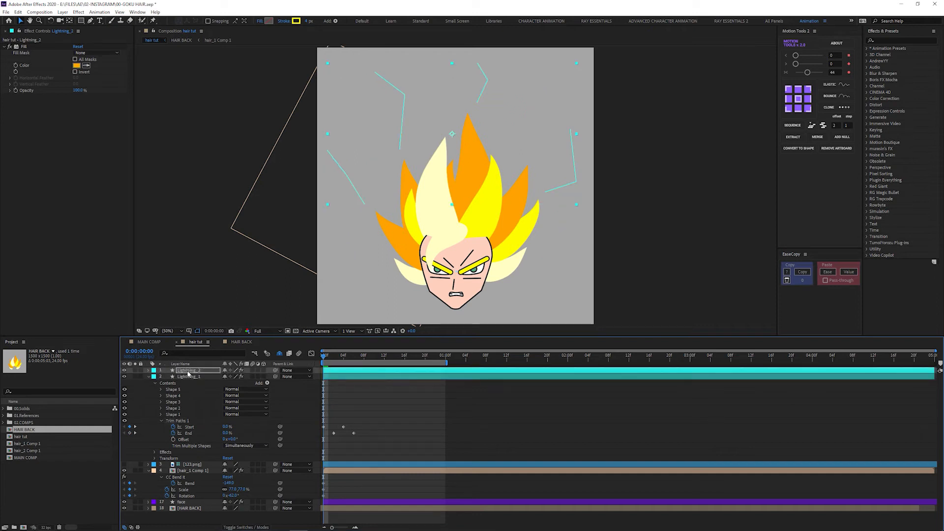
- Show the keyframes of both lightning layers and apply Easy Ease to all their trim Start and End keyframes
key("u")
left_click(192, 390)
key("u")
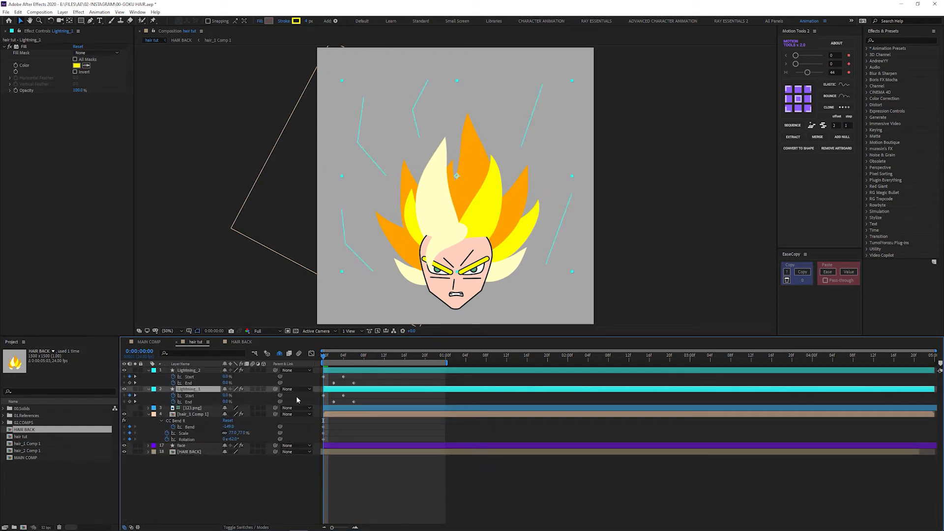
left_click_drag(369, 377, 310, 409)
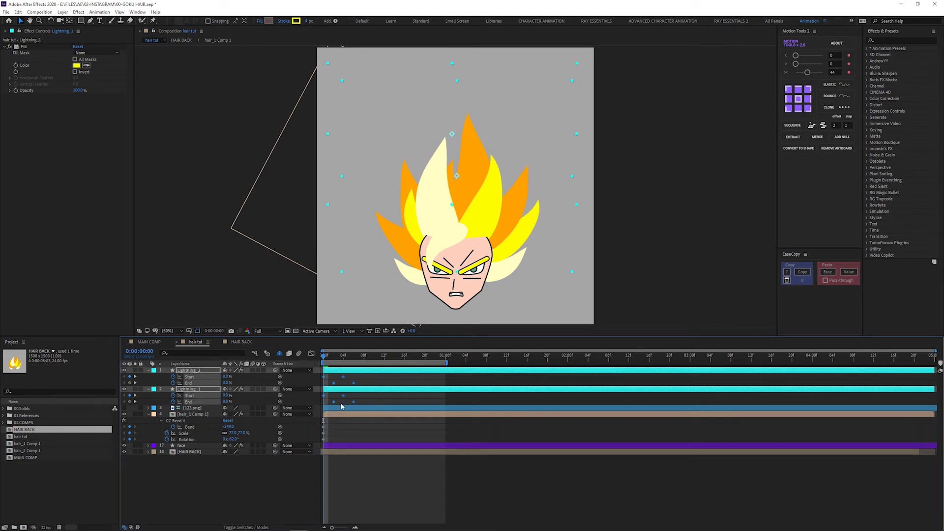
- Trim the out points of both lightning layers to frame 6 and collapse their properties
left_click(355, 358)
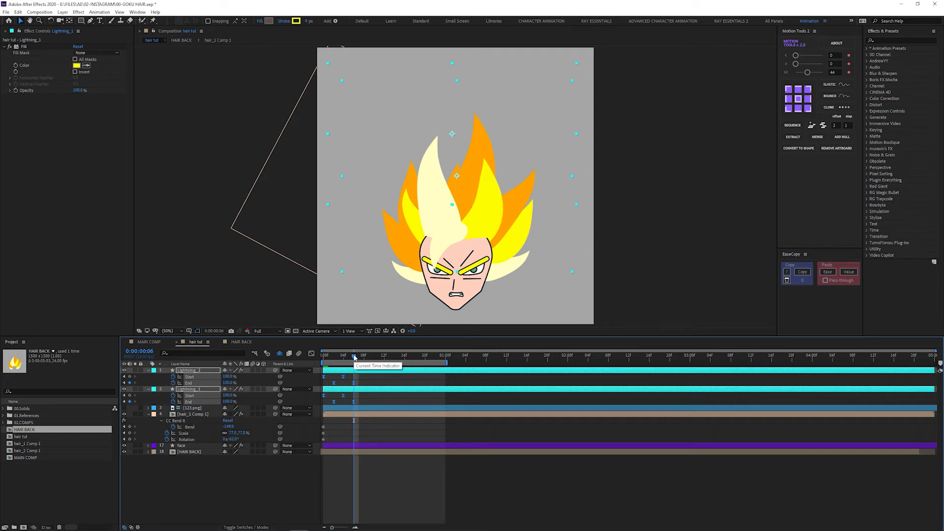
key("alt+bracketright")
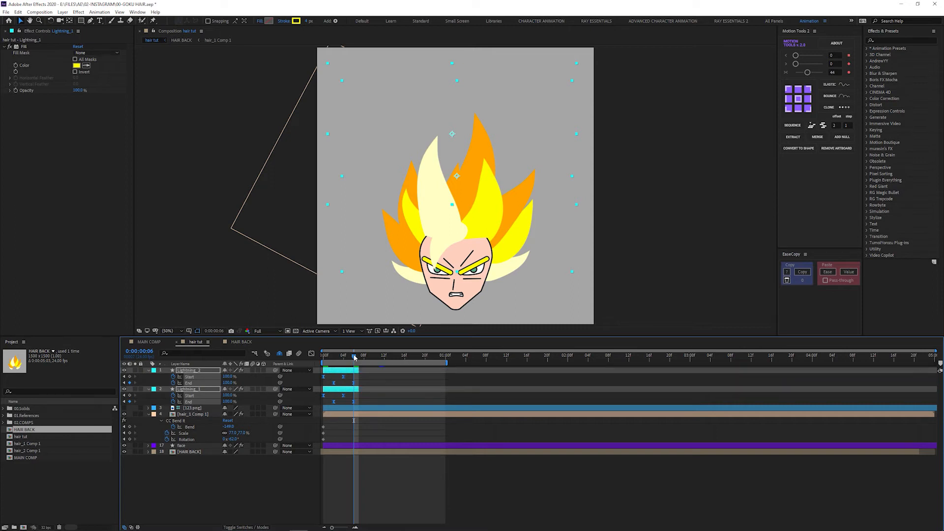
left_click(373, 376)
left_click(149, 389)
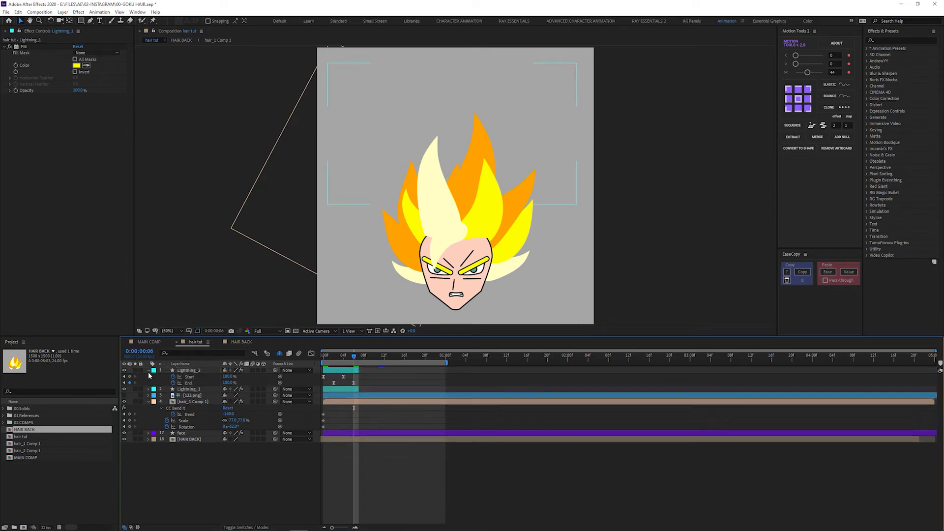
left_click(148, 376)
- Shift the Lightning_2 layer in time to start at frame 3
left_click(186, 370)
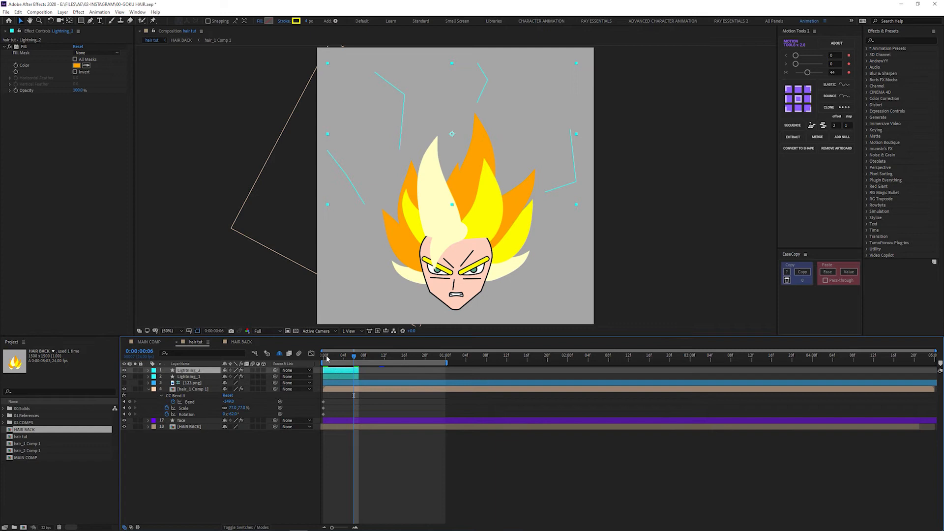
left_click(327, 359)
left_click(339, 355)
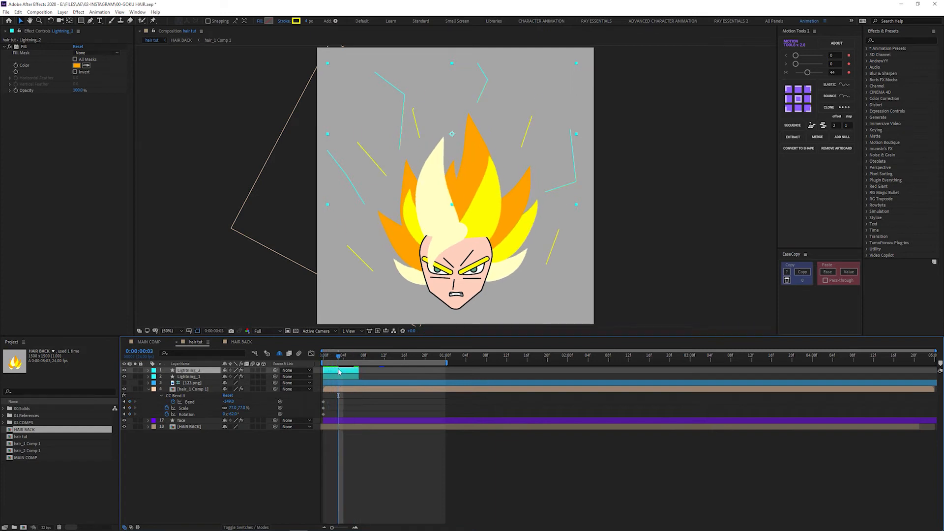
left_click_drag(327, 373, 343, 373)
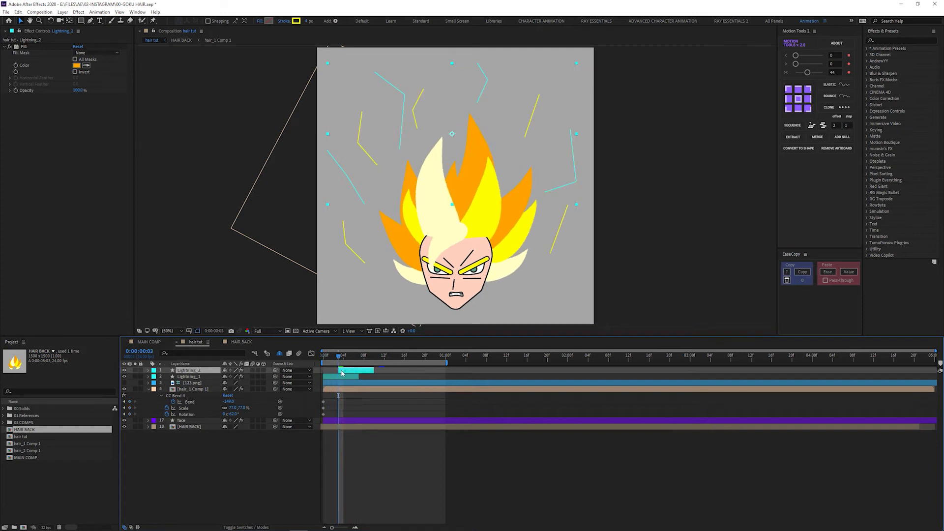
- Duplicate both lightning layers and place the two copies together at the top of the layer stack
left_click(199, 377, "shift")
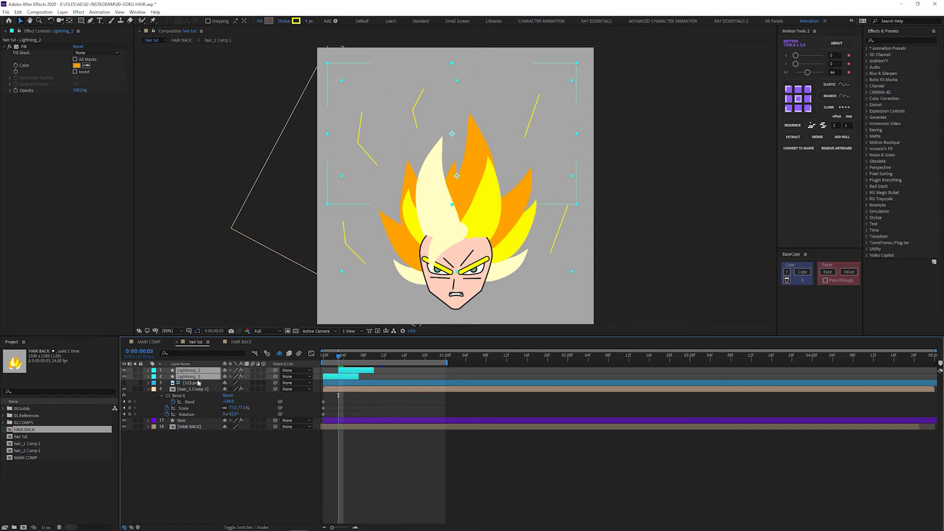
key("ctrl+d")
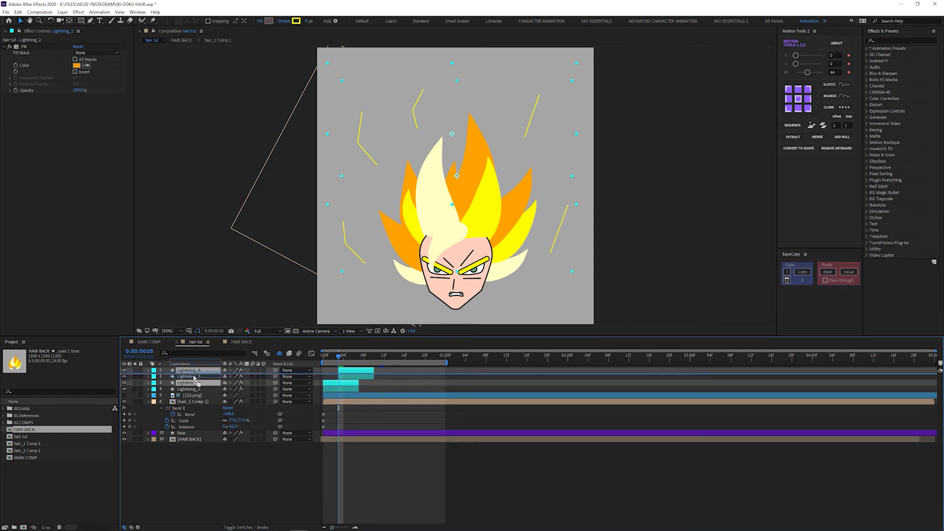
left_click_drag(194, 378, 195, 377)
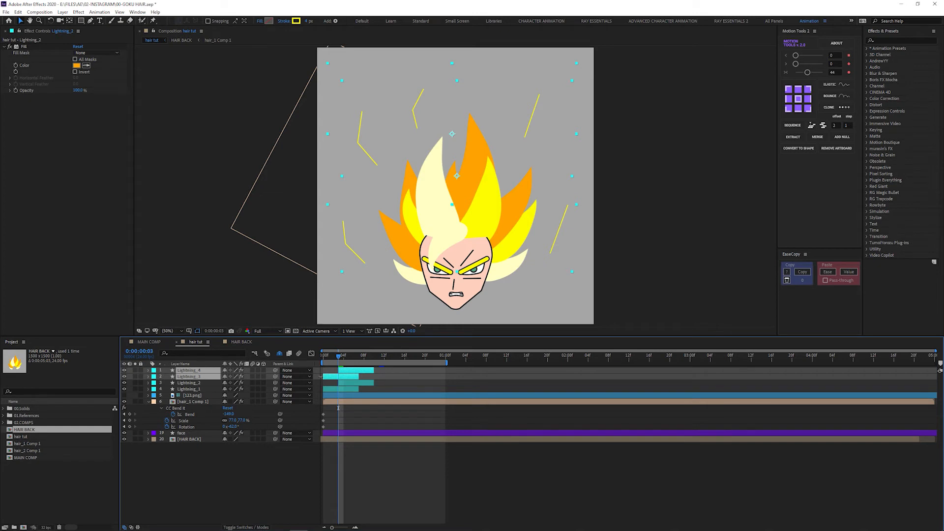
- Shift the duplicated lightning pair later so it starts at frame 7, right after Lightning_1 ends
key("Page_Down")
key("Page_Down")
key("Page_Down")
key("Page_Down")
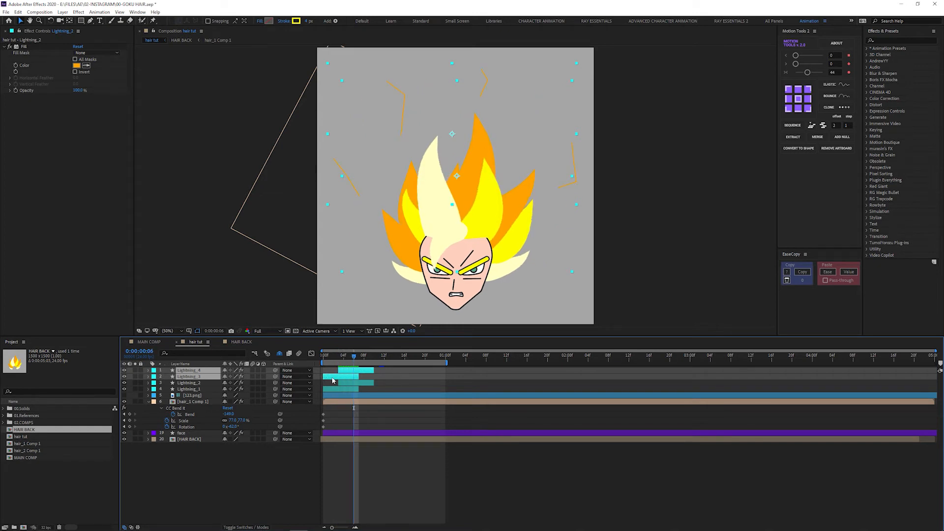
left_click_drag(331, 378, 367, 379)
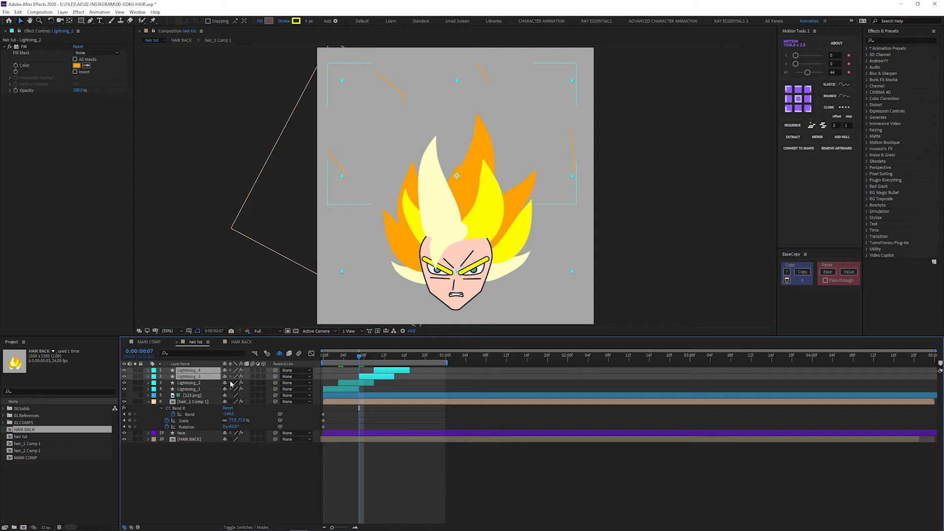
- Duplicate the Lightning_3 and Lightning_4 pair, move the copies to the top of the stack, and advance toward their start time
key("ctrl+d")
left_click_drag(199, 385, 197, 377)
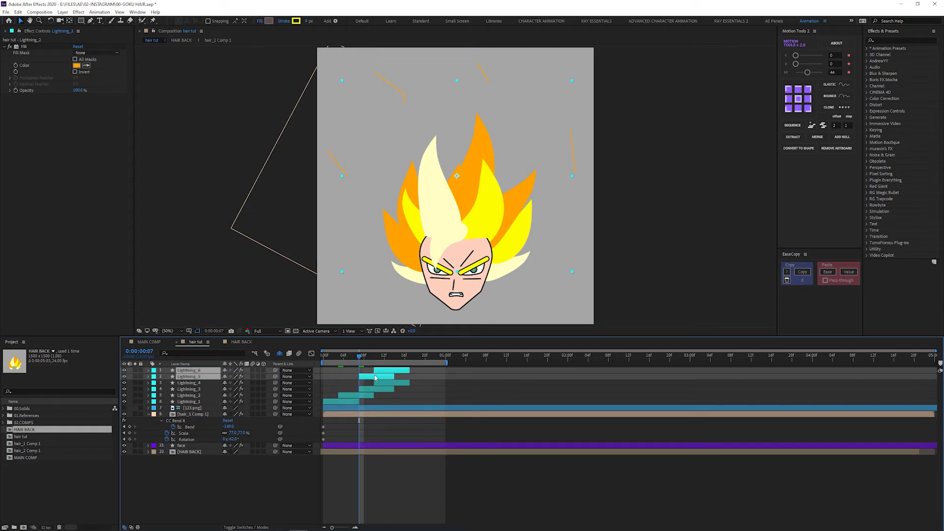
left_click(374, 359)
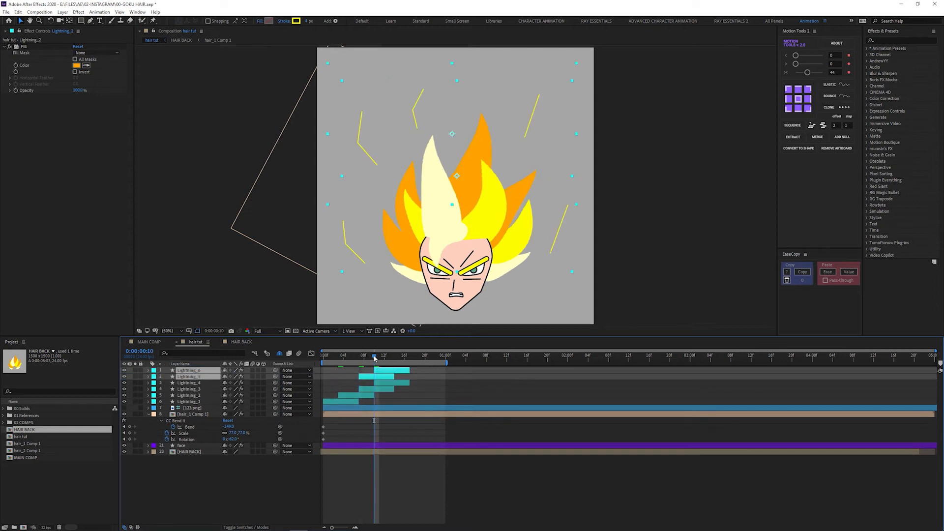
- Shift the Lightning_5 and Lightning_6 layers so Lightning_5 starts at frame 14 and Lightning_6 at frame 17
key("Page_Down")
key("Page_Down")
left_click(395, 357)
key("[")
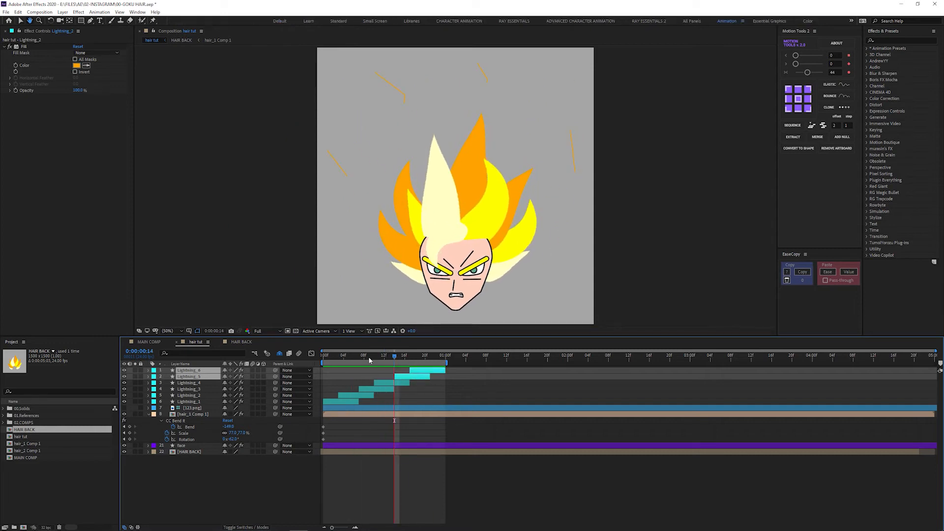
- Pre-compose all six Lightning layers as LIGHTNING FULL and place the precomp below the HAIR BACK layer
left_click(190, 402)
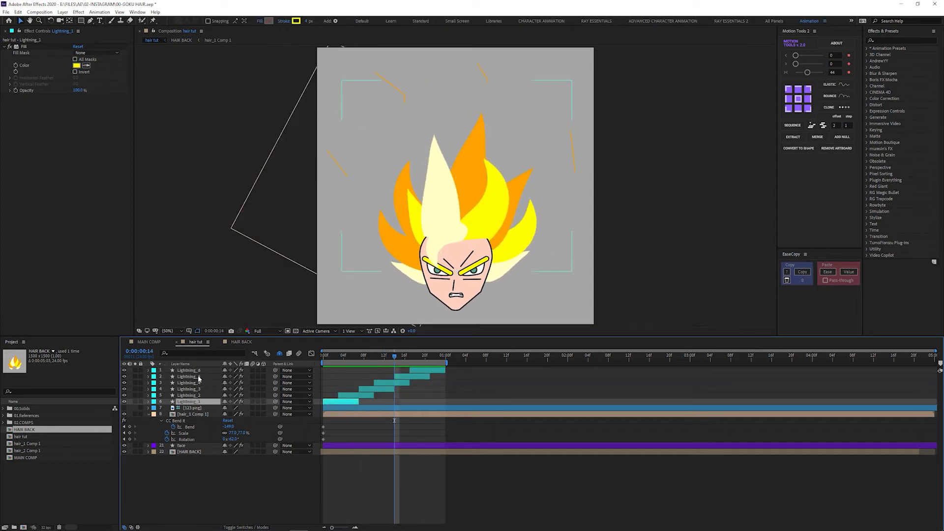
left_click(207, 373, "shift")
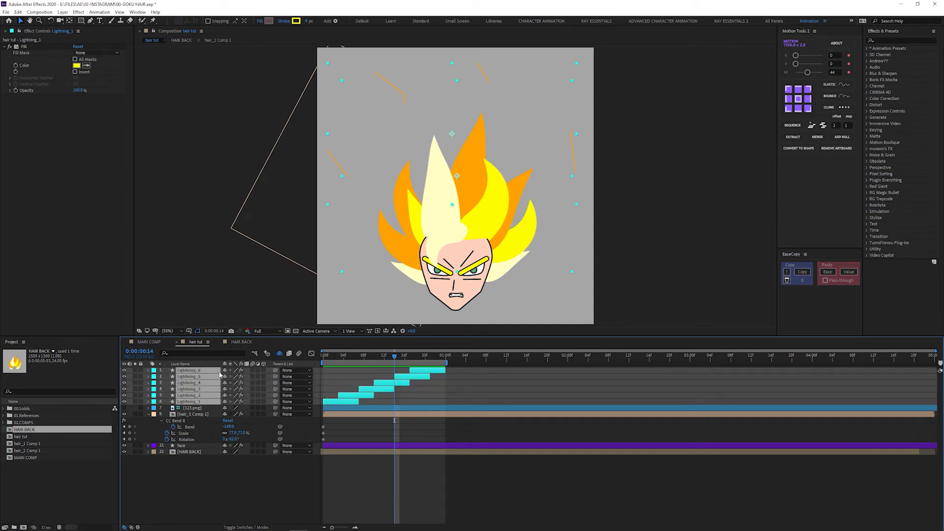
key("ctrl+shift+c")
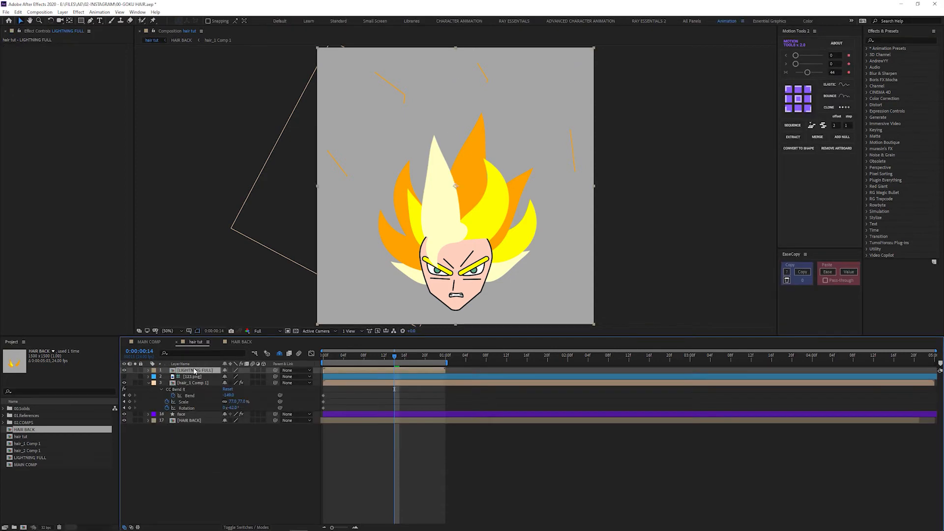
left_click_drag(195, 370, 190, 424)
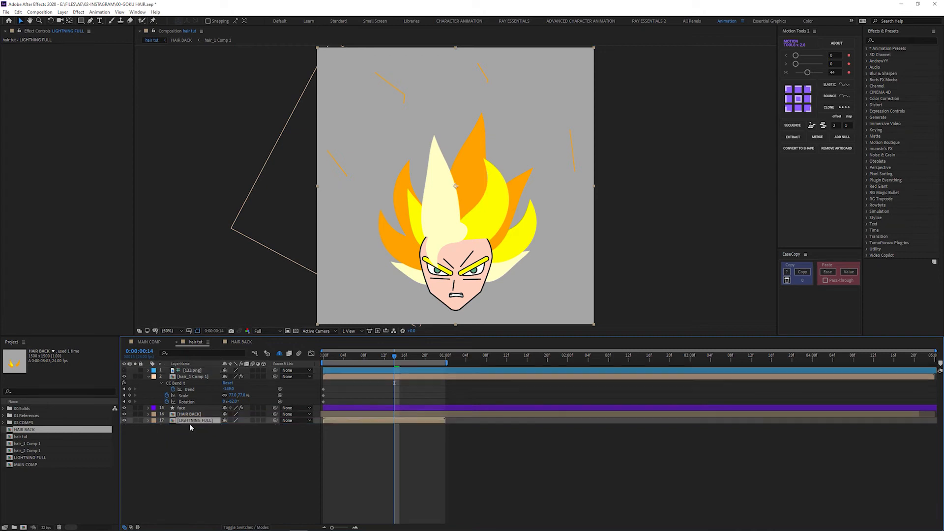
- Open the LIGHTNING FULL precomp and add an adjustment layer above the lightning layers
double_click(190, 423)
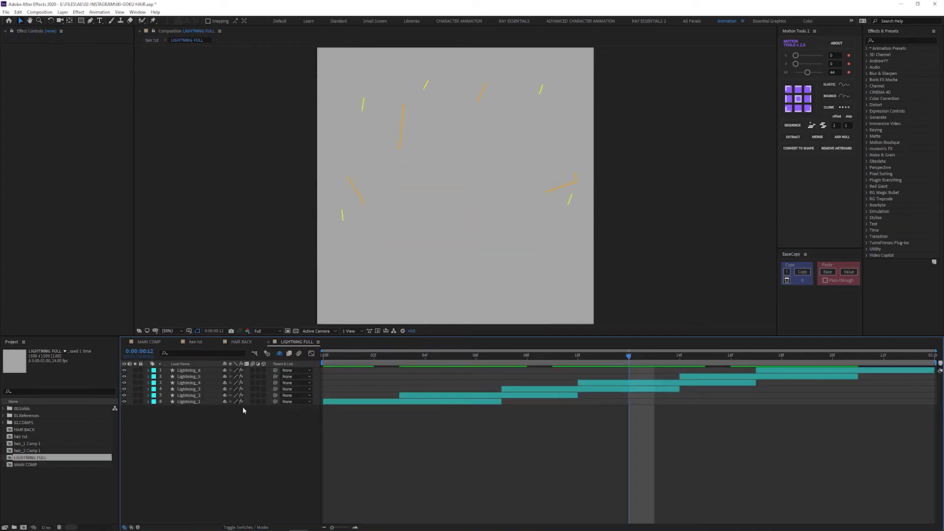
right_click(202, 418)
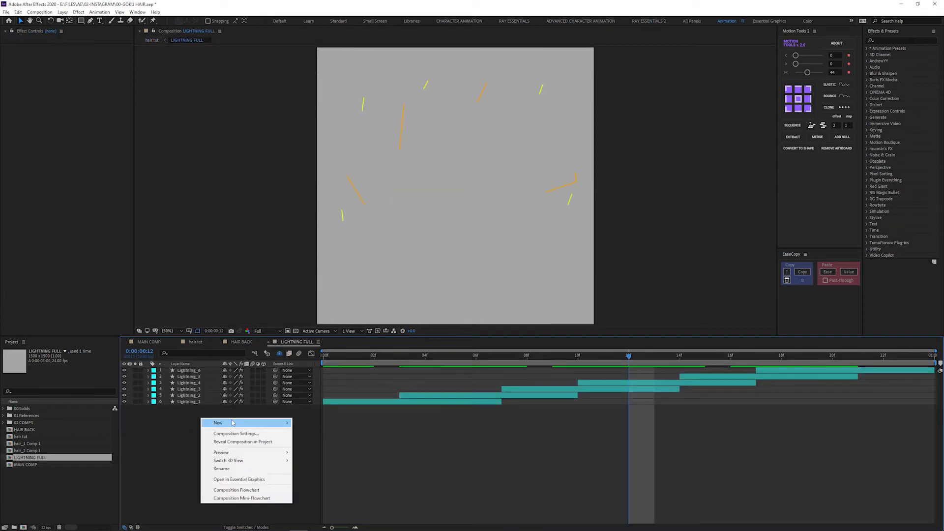
right_click(186, 416)
mouse_move(204, 420)
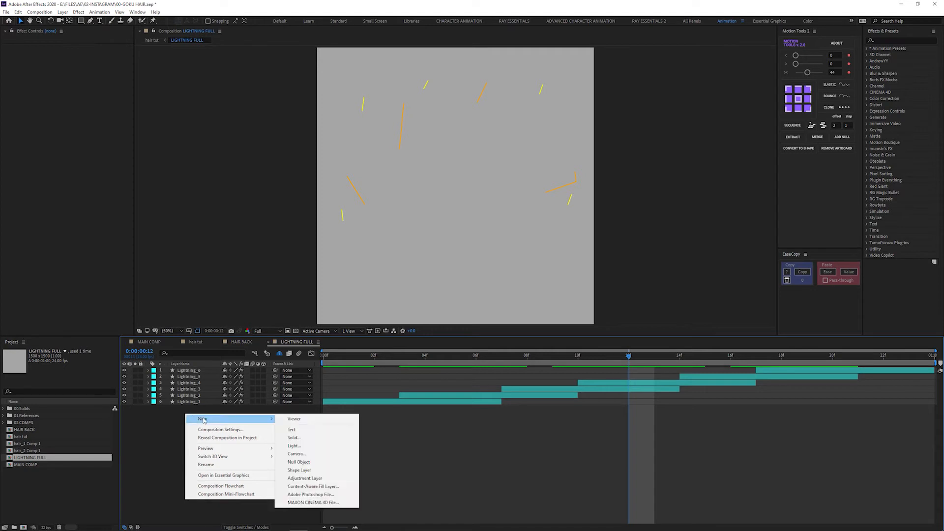
left_click(301, 478)
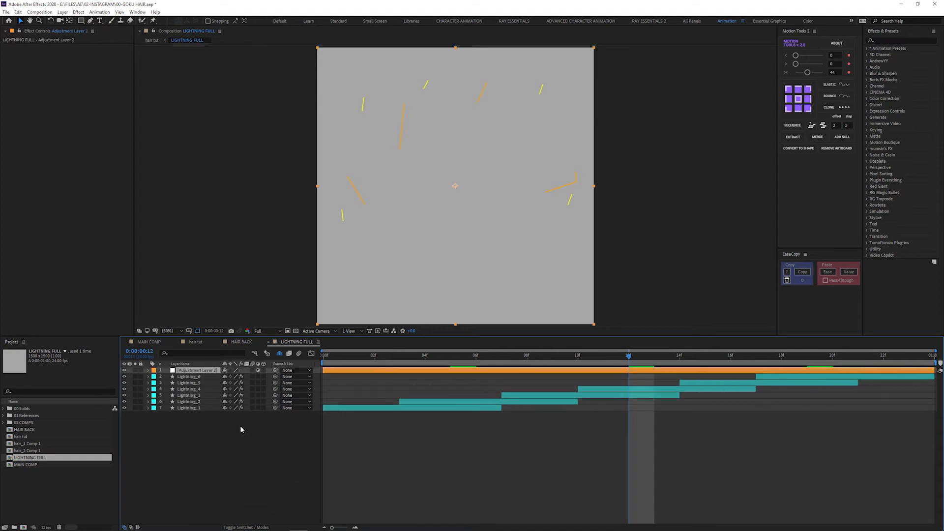
left_click_drag(203, 372, 202, 371)
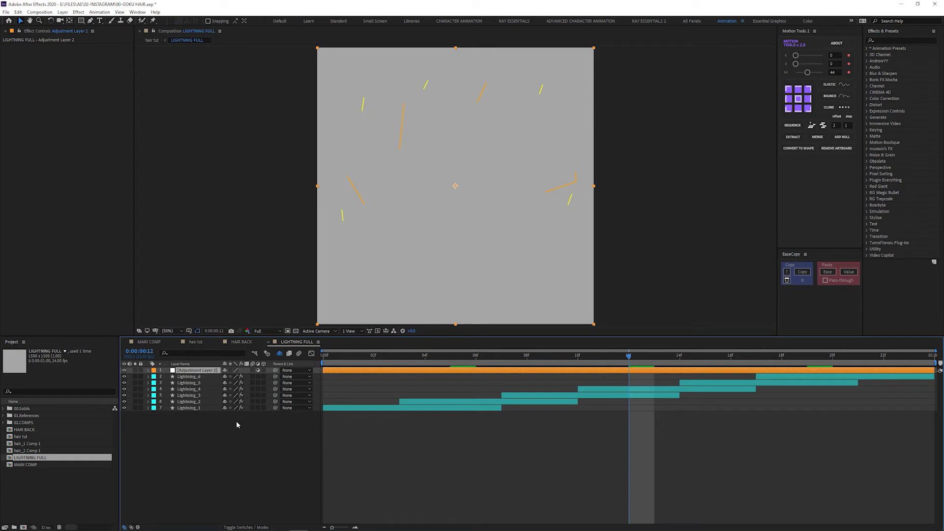
- Apply a Glow effect to the adjustment layer with threshold 20%, radius 50 and intensity 0.1
key("ctrl+space")
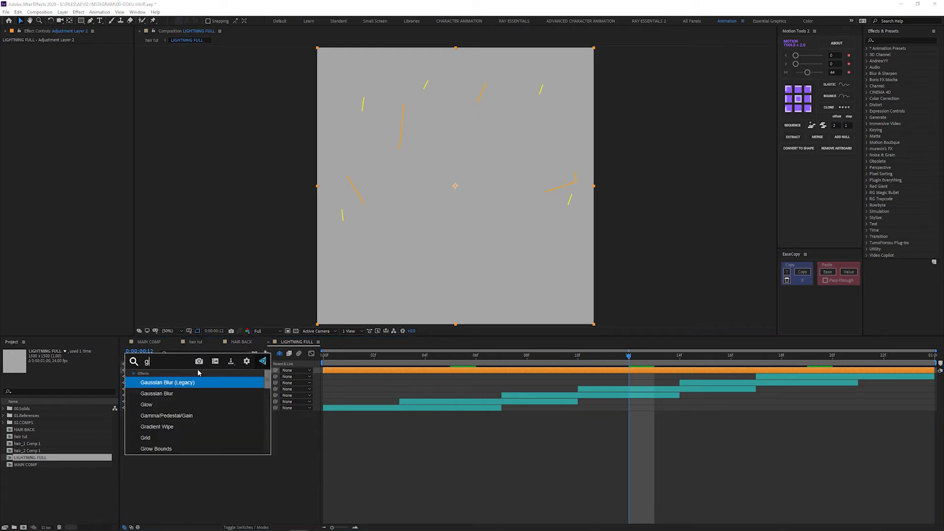
type("glow")
key("Return")
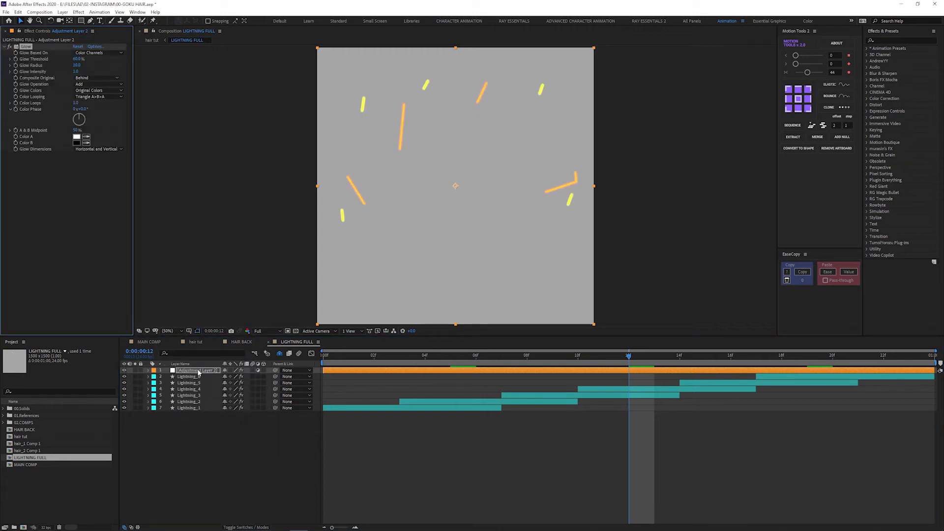
left_click(78, 60)
type("20")
key("Tab")
type("50")
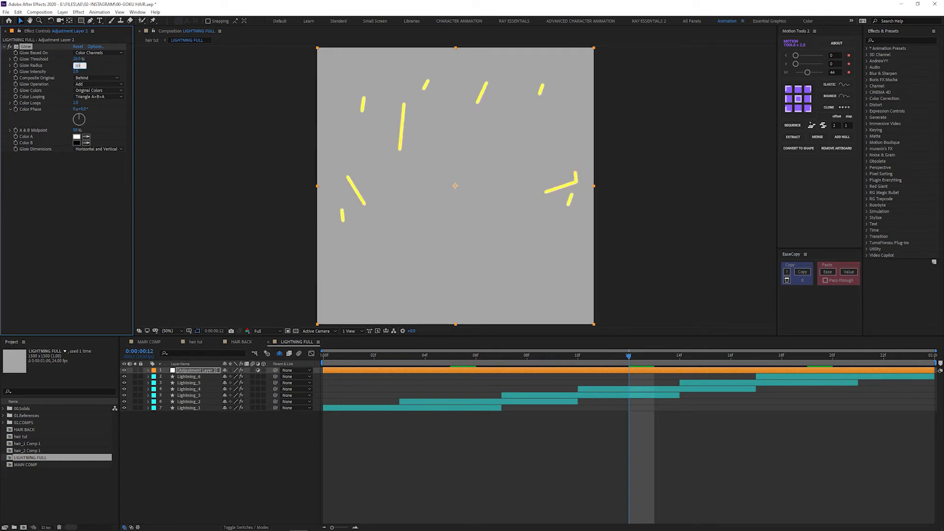
key("Tab")
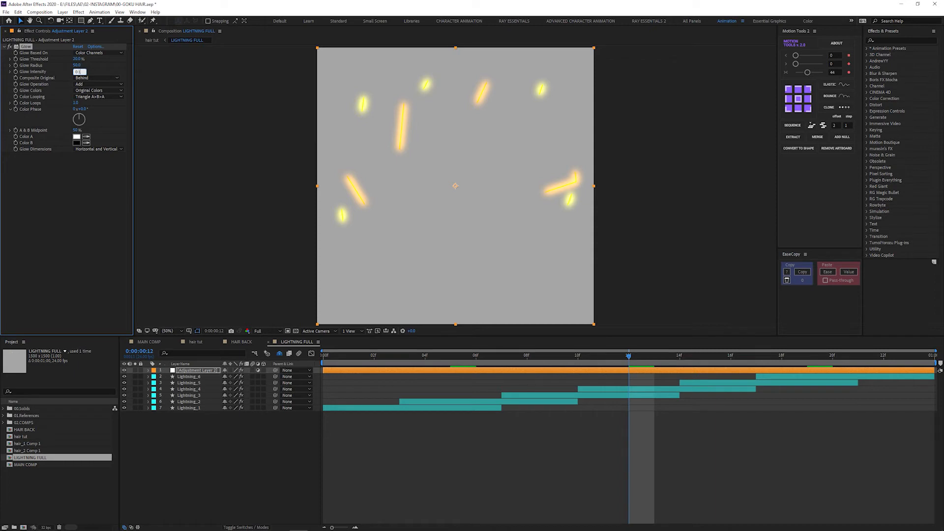
type("0.1")
key("Return")
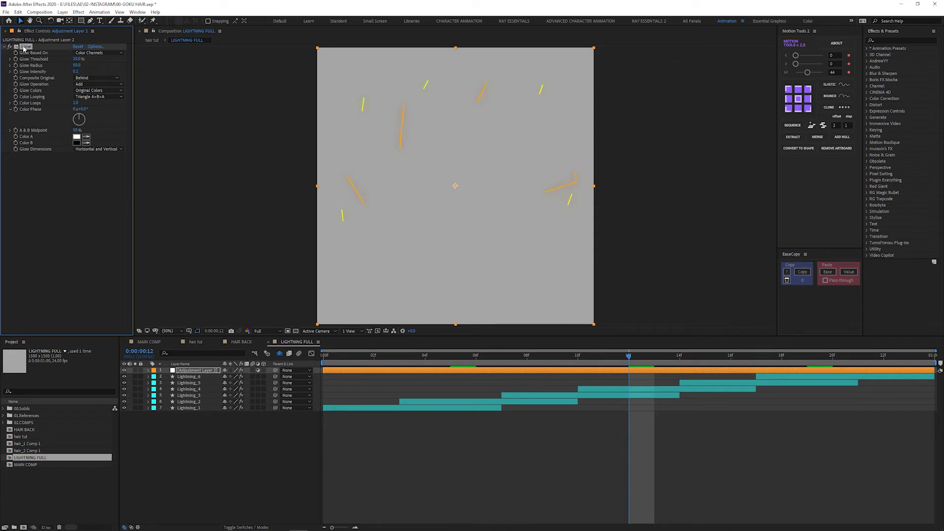
- Duplicate the Glow effect and set the copy's threshold to 0% and radius to 200
key("ctrl+d")
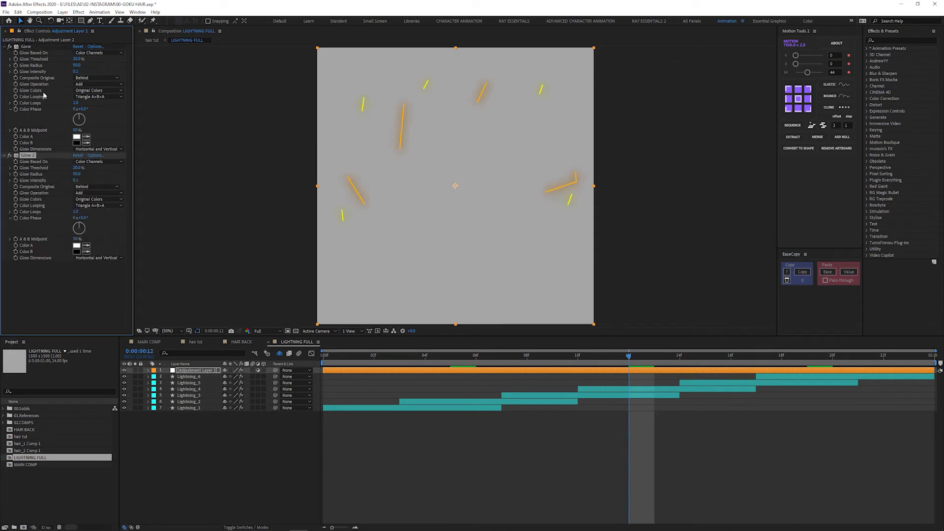
left_click(78, 168)
type("0")
key("Tab")
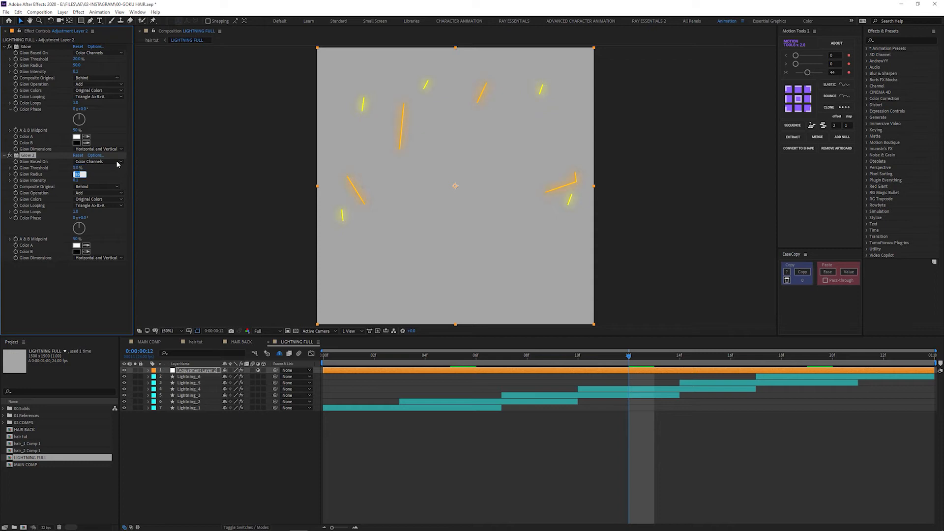
type("200")
key("Return")
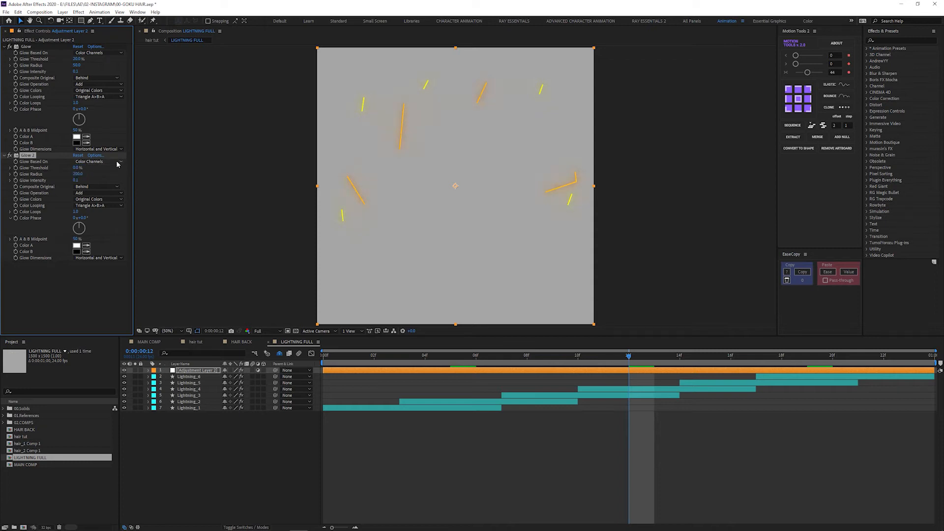
- Duplicate the second Glow, set the new copy's radius to 400, and collapse all three Glow effects
key("ctrl+d")
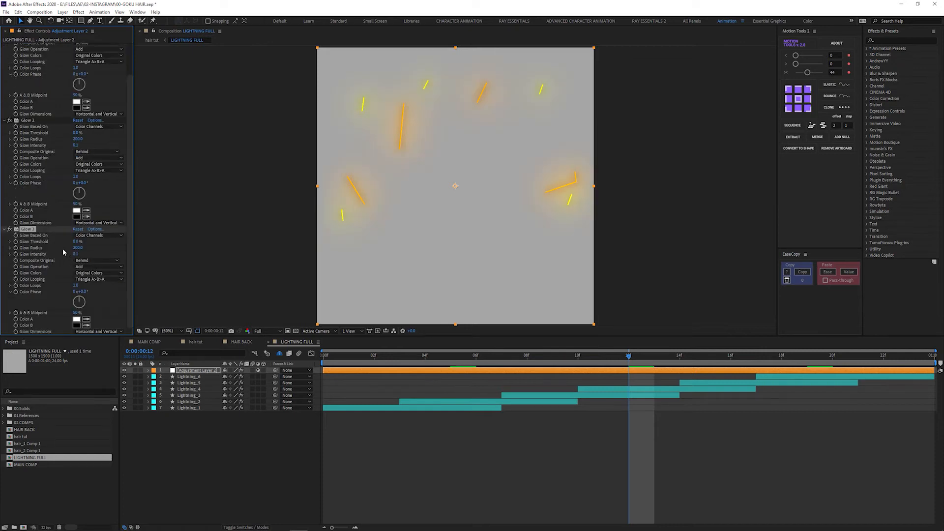
left_click(77, 248)
type("400")
key("Return")
left_click(25, 120)
key("ctrl+a")
left_click(4, 121)
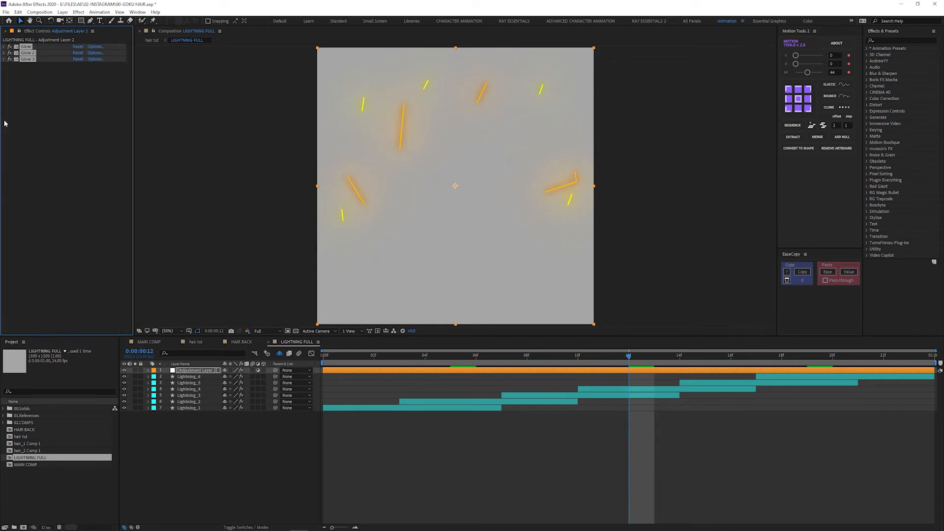
left_click(25, 87)
- Apply Turbulent Displace to the adjustment layer with amount 80 and displacement type Twist, and preview the animation
left_click(201, 372)
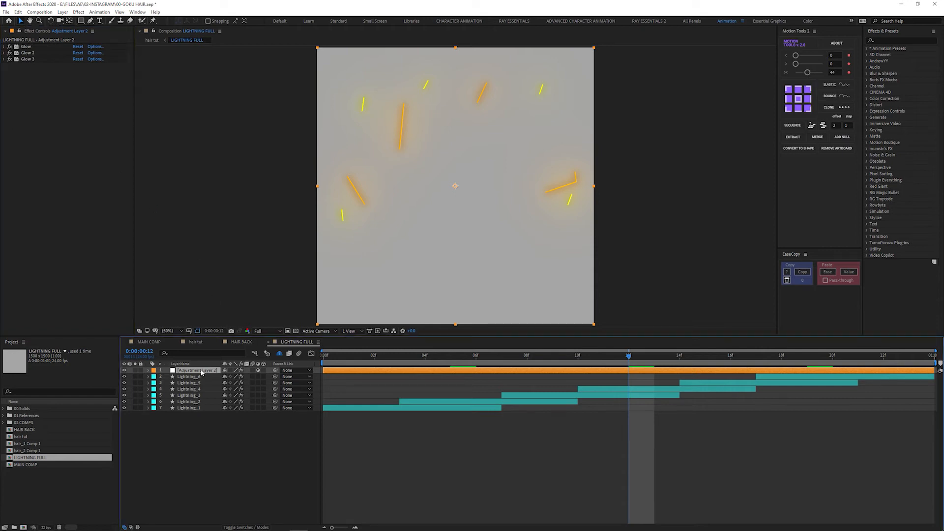
key("ctrl+space")
type("turbul")
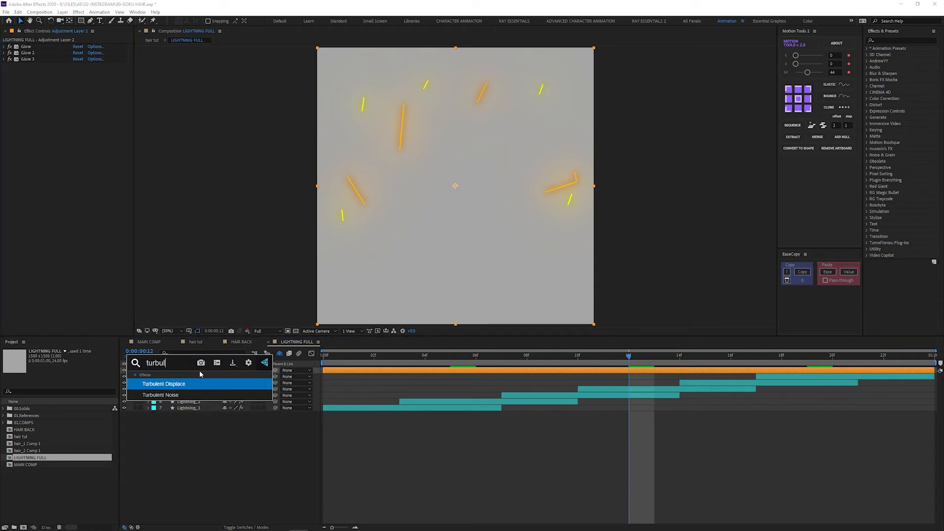
key("Return")
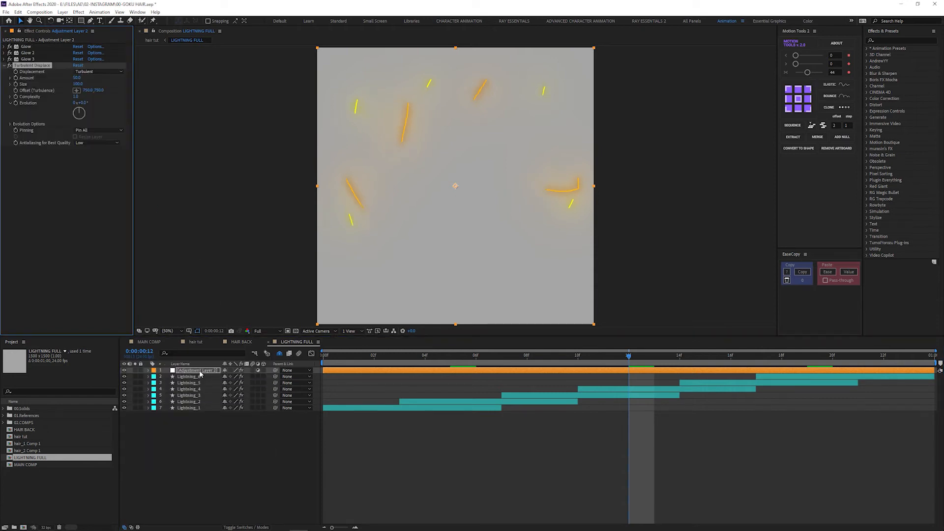
left_click(76, 78)
key("Return")
left_click(98, 71)
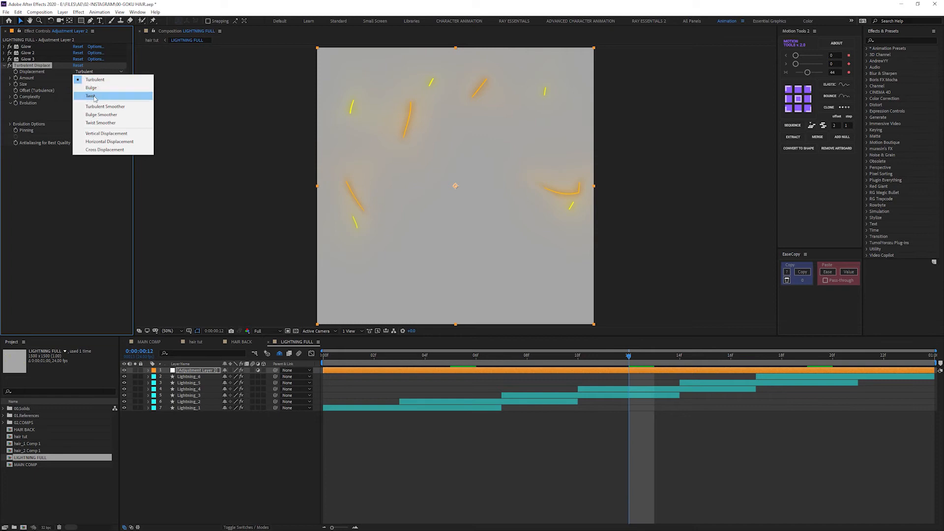
left_click(91, 96)
key("space")
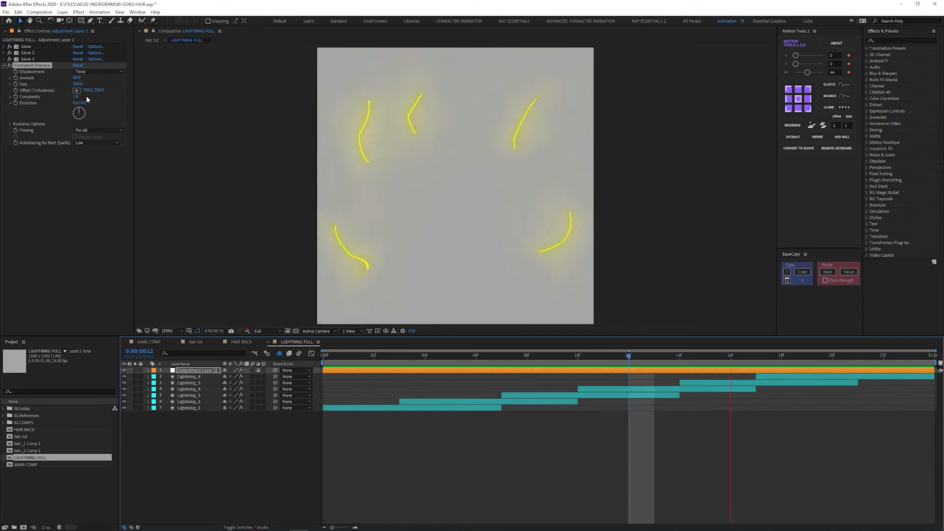
key("space")
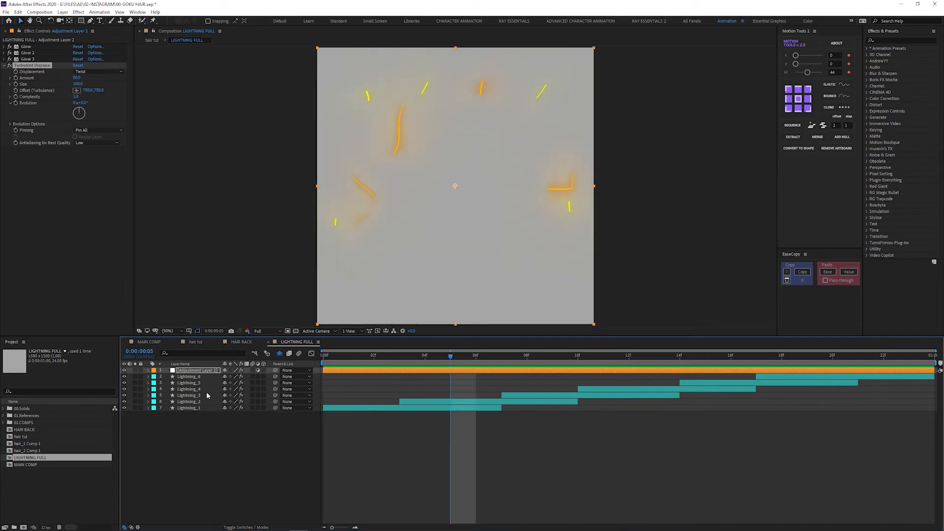
- Add Wiggle Paths to the Lightning_1 shape layer and set its size to 45
left_click(188, 408)
left_click(148, 407)
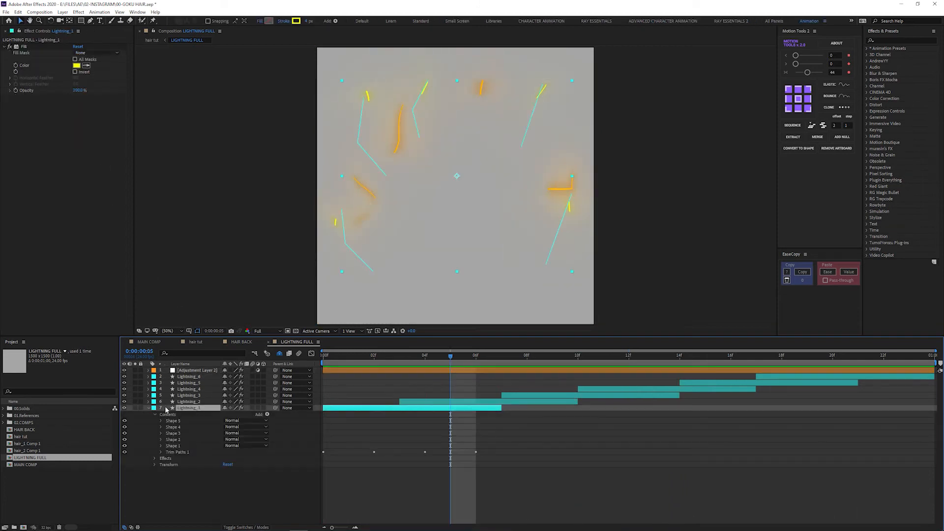
left_click(267, 415)
left_click(294, 390)
left_click(161, 459)
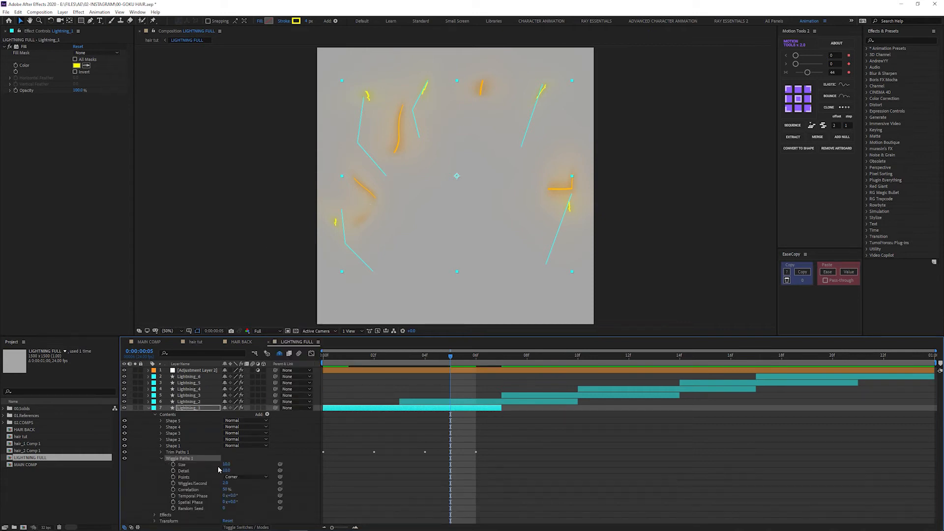
left_click(226, 465)
type("45")
key("Return")
- Copy the Wiggle Paths from Lightning_1 onto Lightning_2 through Lightning_6 and preview the animation
left_click(189, 401)
left_click(188, 376, "shift")
key("ctrl+v")
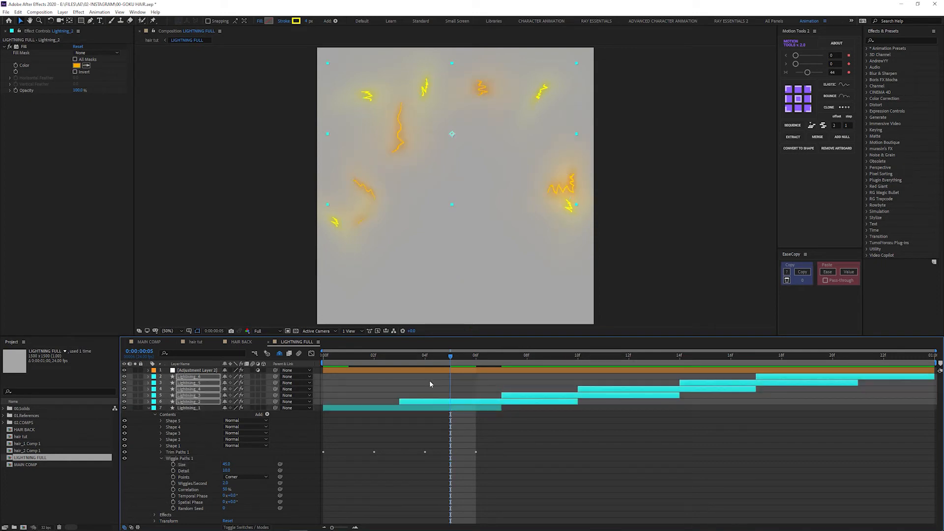
key("space")
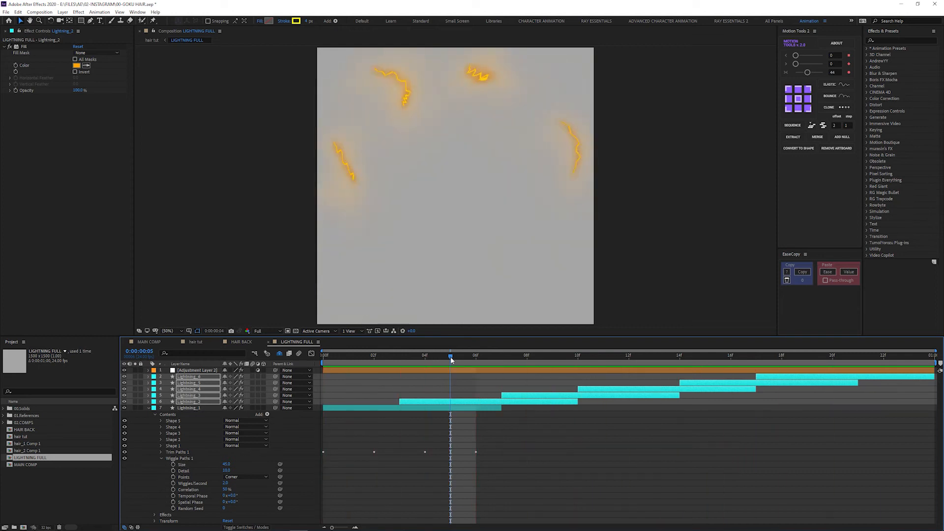
key("space")
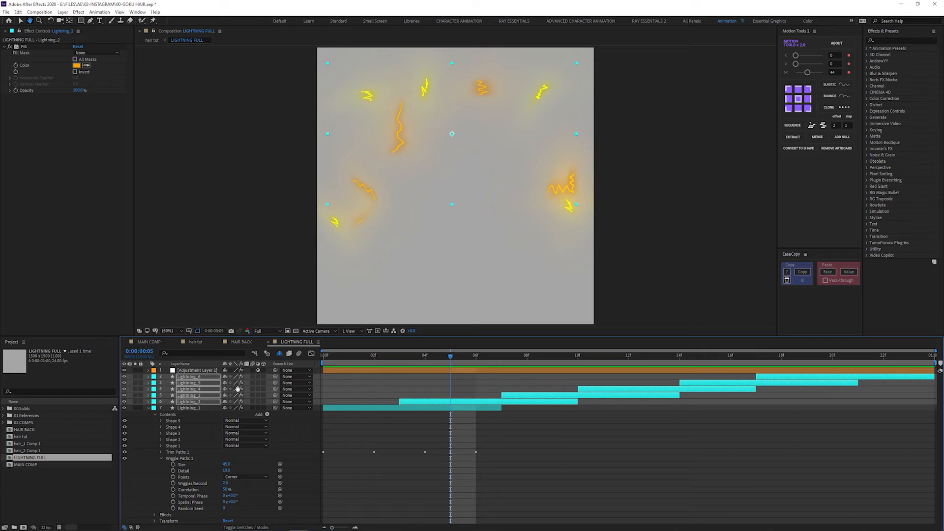
- Select Lightning_1 through Lightning_6 and filter their properties by "width" to reveal every stroke width
left_click(201, 409)
left_click(149, 409)
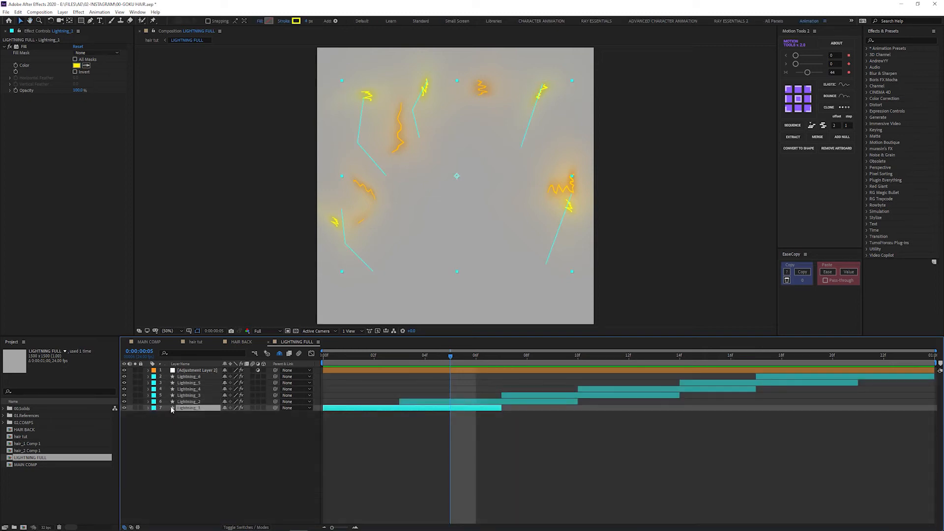
left_click(190, 379, "shift")
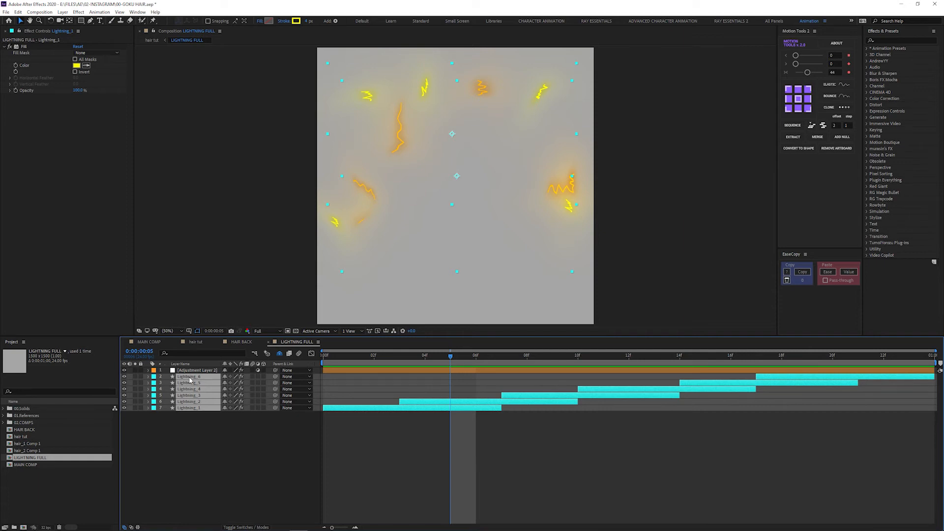
left_click(191, 352)
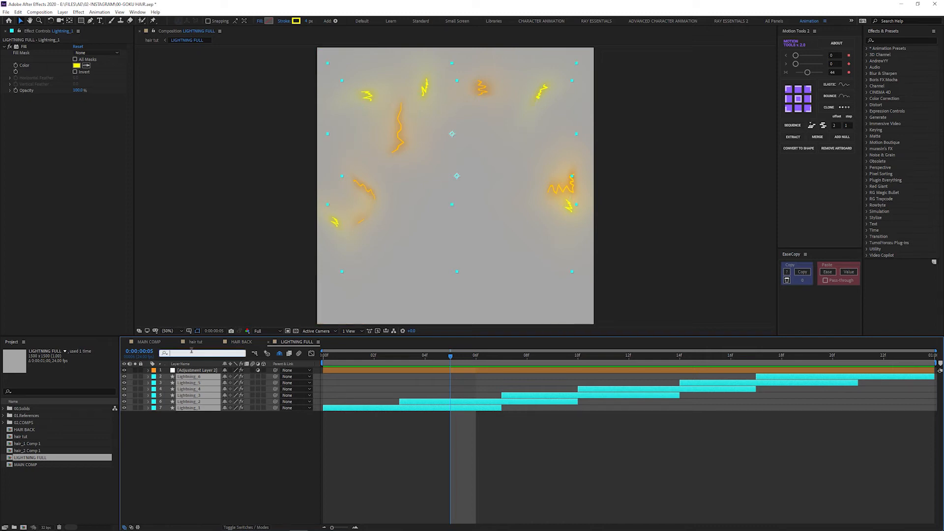
type("width")
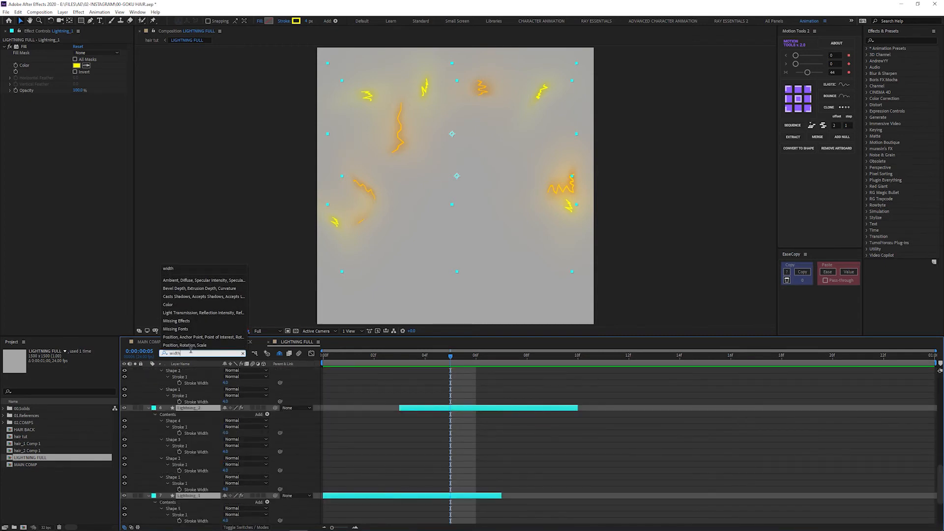
scroll(250, 479, "up", 10)
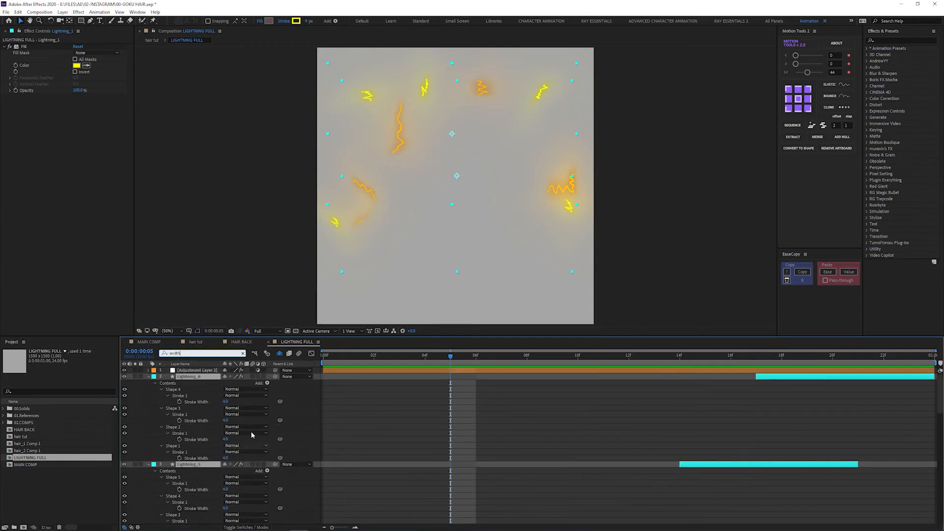
- Give the individual shapes in Lightning_6 and Lightning_5 varied stroke widths, using values between 1 and 5
left_click(227, 402)
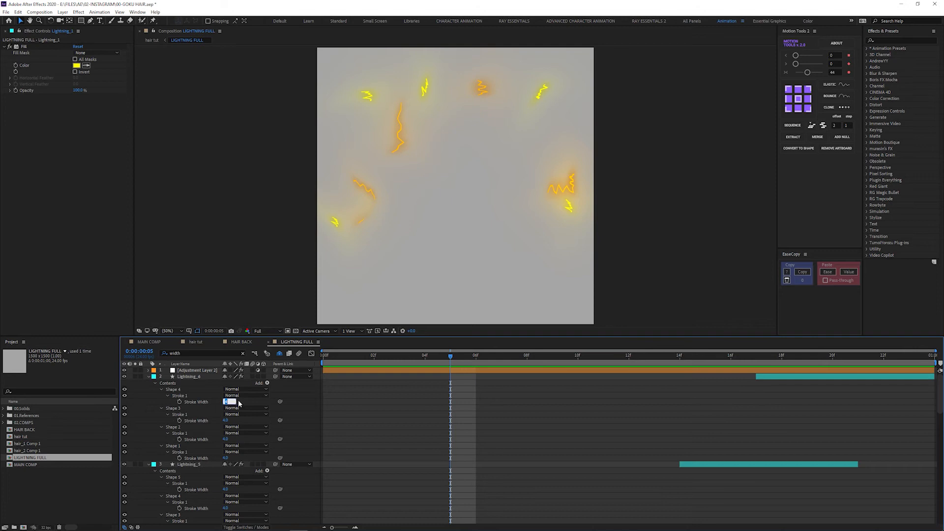
type("3")
key("Tab")
type("3")
key("Tab")
type("3")
key("Tab")
type("3")
key("Tab")
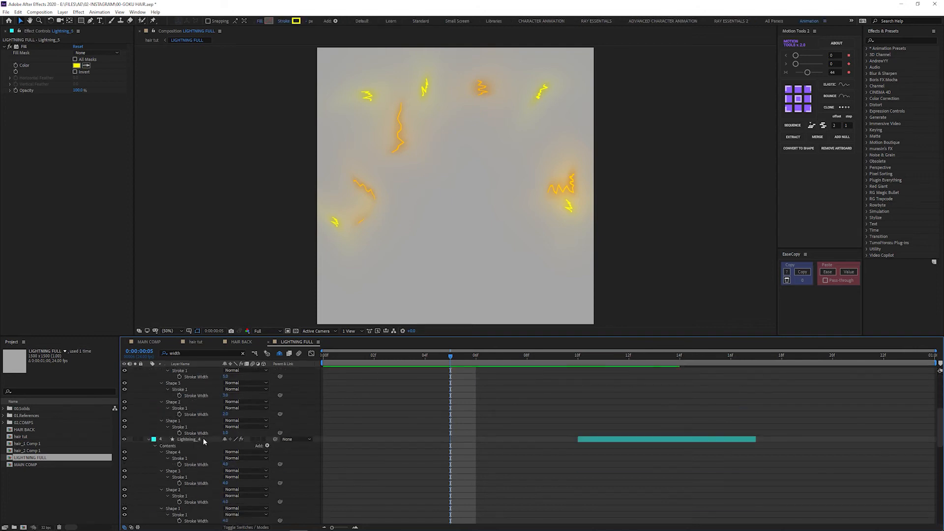
- Give the individual shapes in Lightning_4 and Lightning_3 differing stroke widths
left_click(226, 464)
type("3")
scroll(223, 465, "down", 2)
left_click(225, 464)
left_click(226, 483)
scroll(226, 462, "down", 4)
left_click(226, 458)
scroll(220, 456, "down", 7)
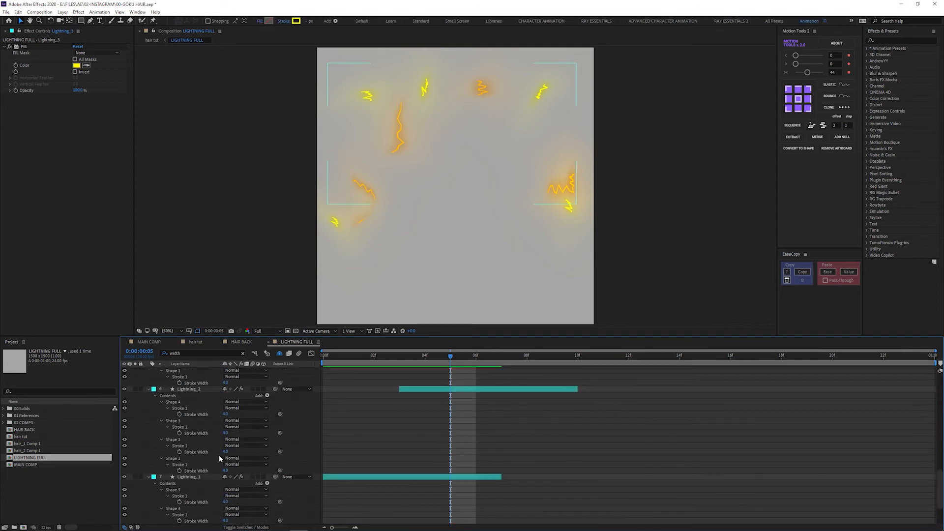
- Vary the stroke widths in Lightning_2, set those of Lightning_1's five shapes from 1 to 5, and collapse all layers
left_click(226, 414)
left_click(194, 391)
scroll(219, 443, "down", 3)
left_click(226, 445)
type("1")
left_click(227, 521)
type("5")
left_click(192, 422)
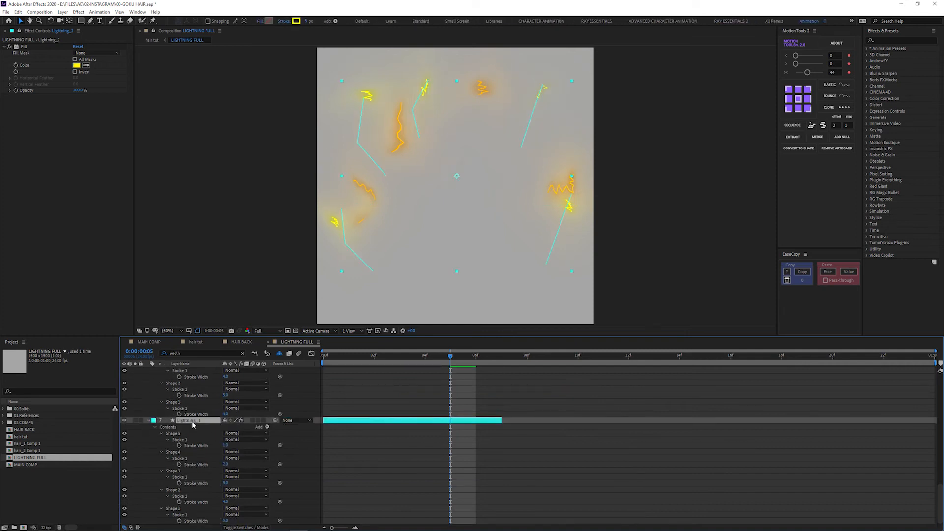
key("ctrl+a")
left_click(150, 421)
left_click(176, 434)
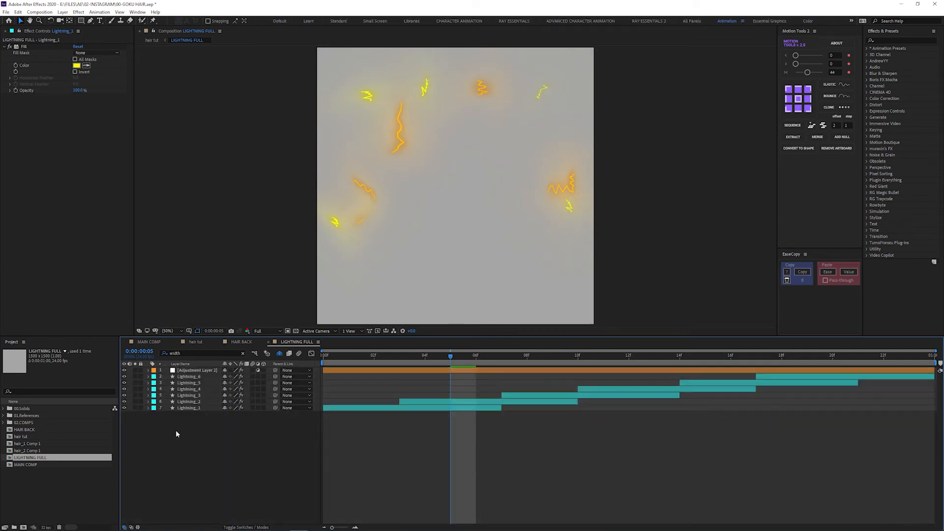
- Filter the six Lightning layers by "size" and set the Wiggle Paths size to 65 on Lightning_6 and 50 on Lightning_5
left_click(192, 377)
left_click(189, 408, "shift")
key("ctrl+f")
type("size")
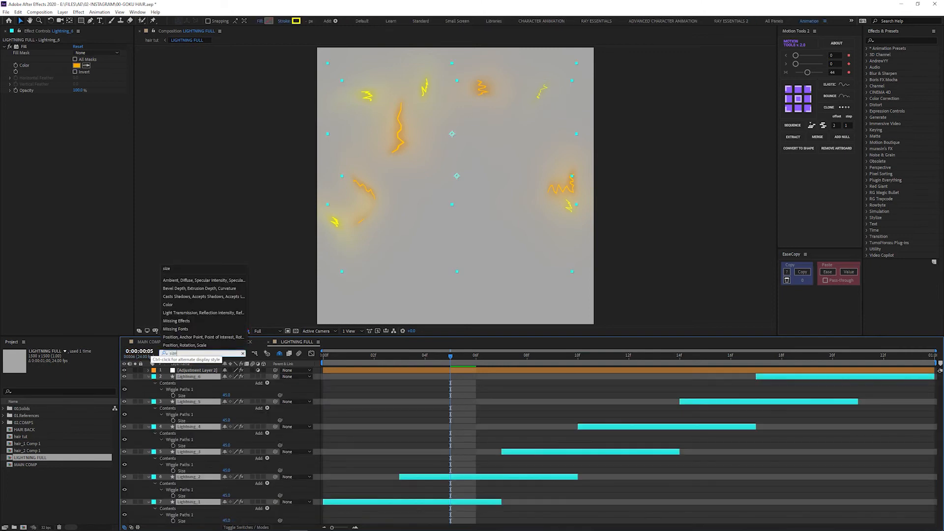
left_click(230, 396)
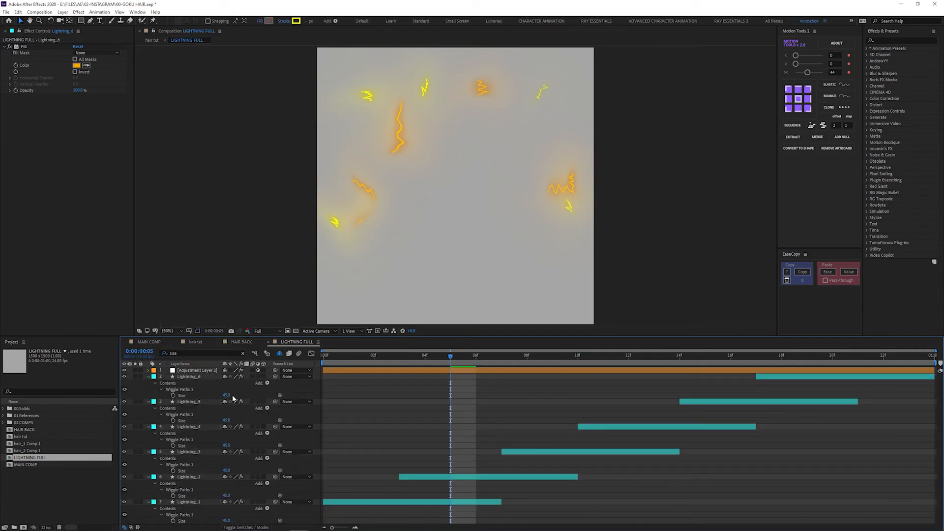
type("65")
left_click(227, 421)
type("50")
- Set the Wiggle Paths size to 40 on Lightning_3 and 30 on Lightning_2, and edit the size on Lightning_1
left_click(227, 470)
type("40")
left_click(230, 495)
type("30")
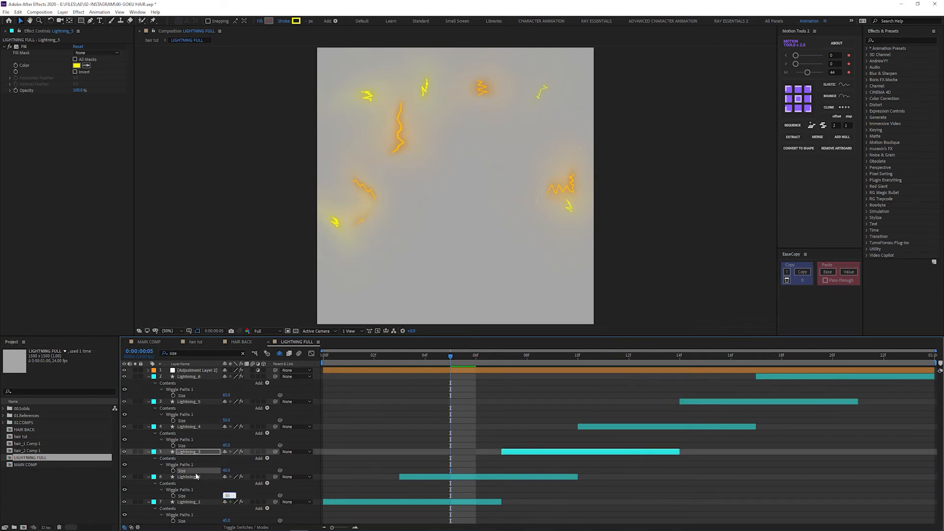
left_click(229, 520)
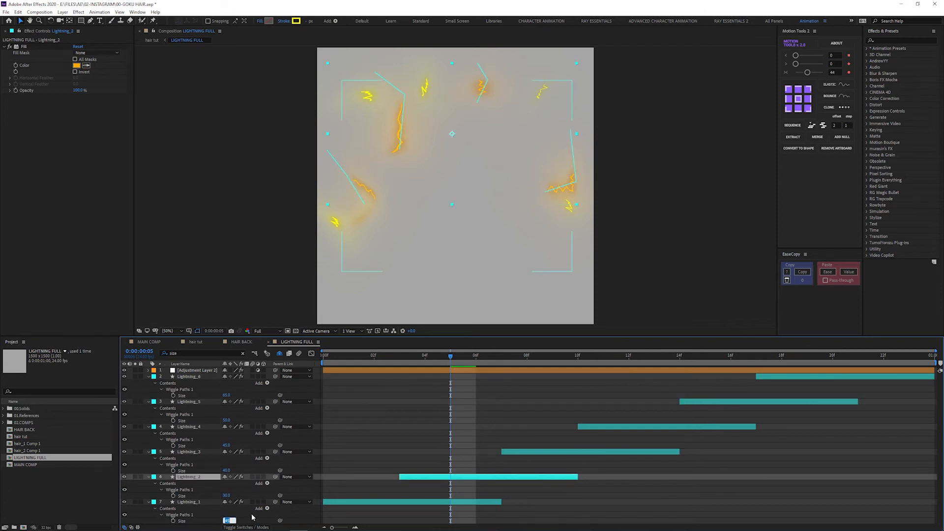
left_click(276, 501)
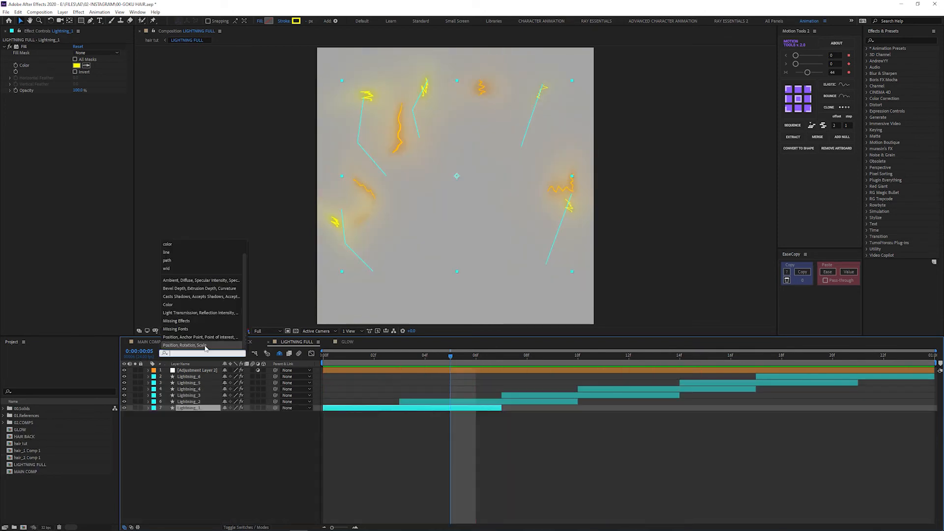
- Return to the hair tut composition and preview the animation from the first frame
left_click(197, 341)
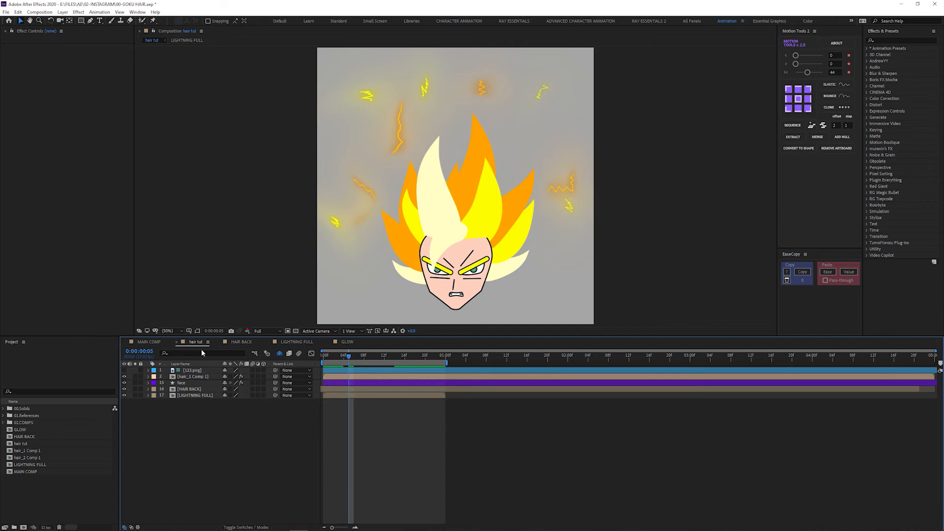
left_click(199, 390)
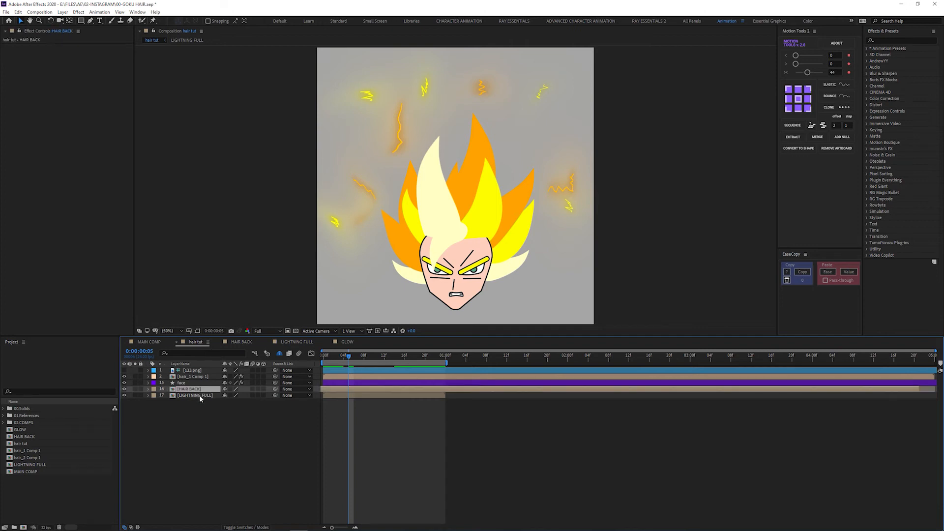
key("Home")
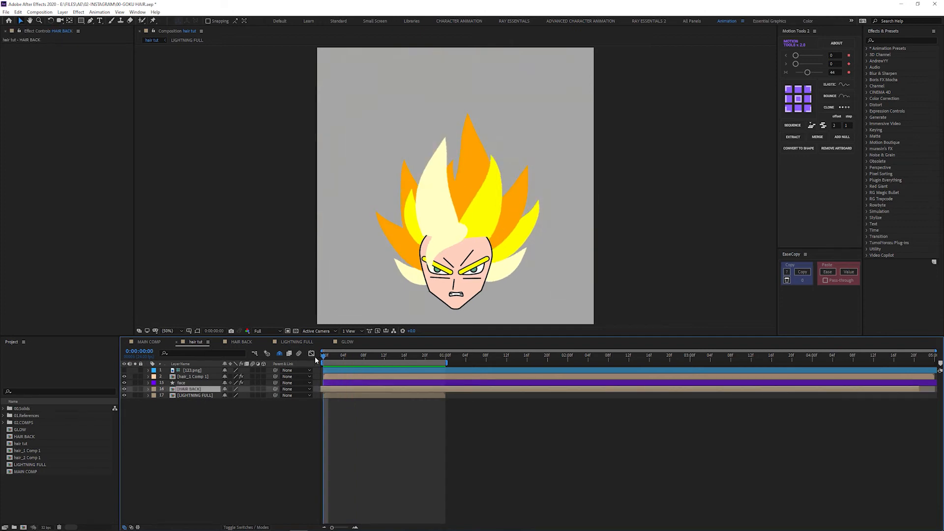
key("space")
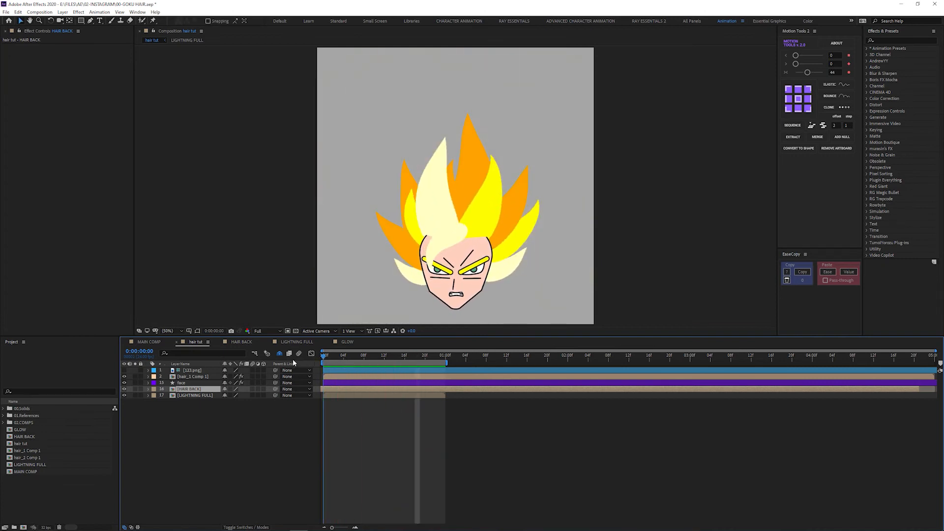
key("space")
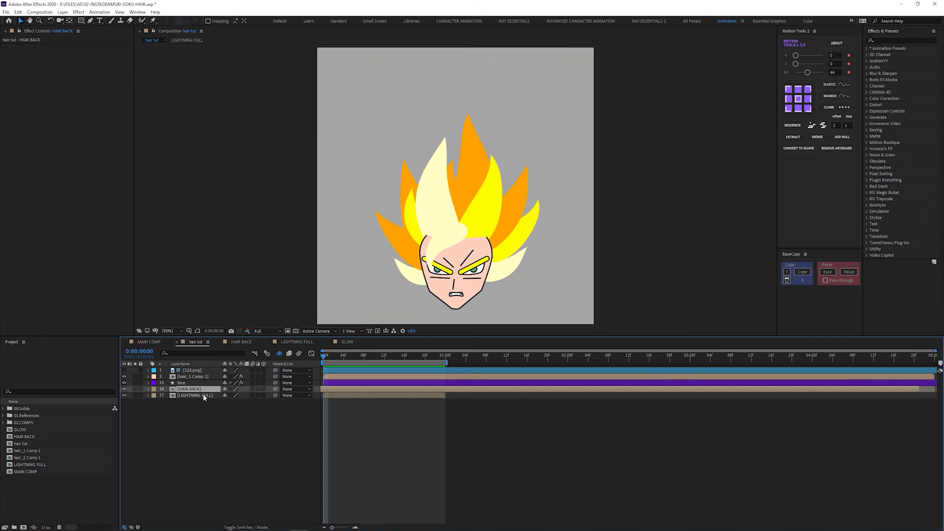
- Duplicate the HAIR BACK and LIGHTNING FULL layers, send the copies to the back, and precompose them as GLOW
left_click(199, 395, "shift")
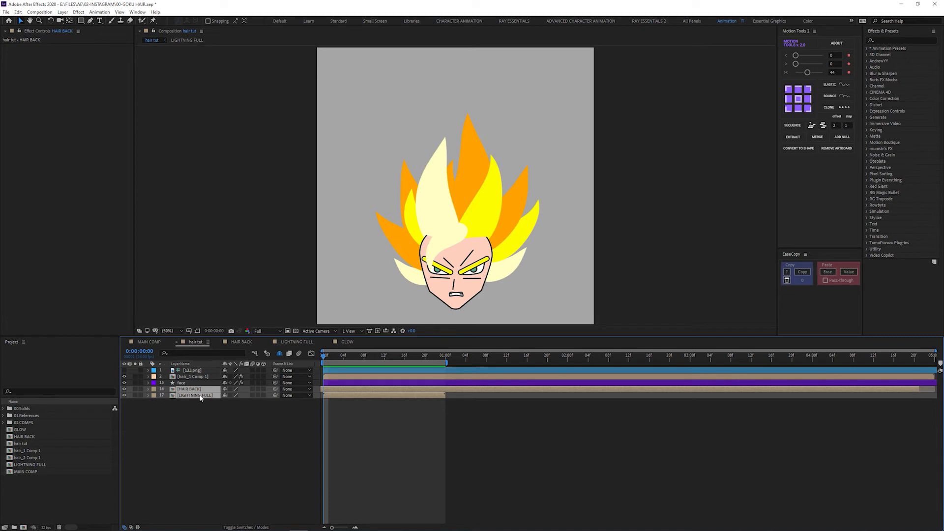
key("ctrl+d")
key("ctrl+shift+bracketleft")
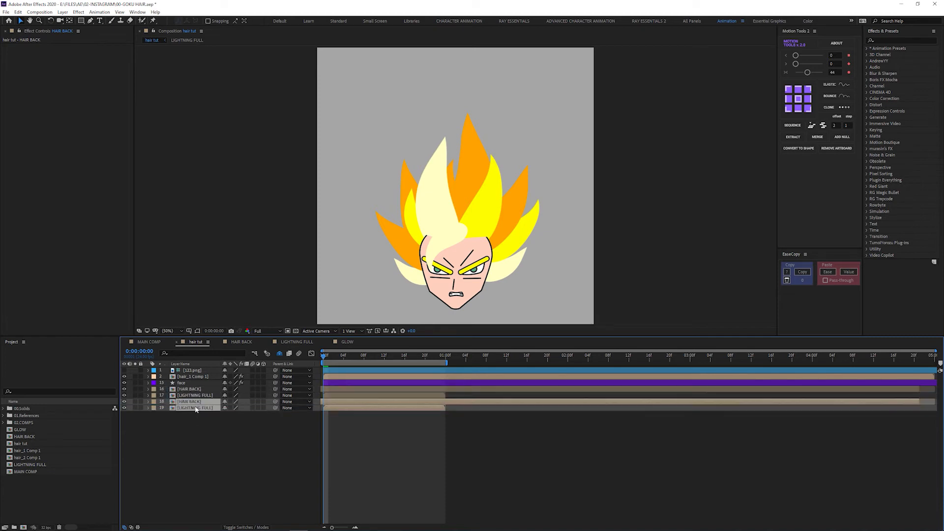
key("ctrl+shift+c")
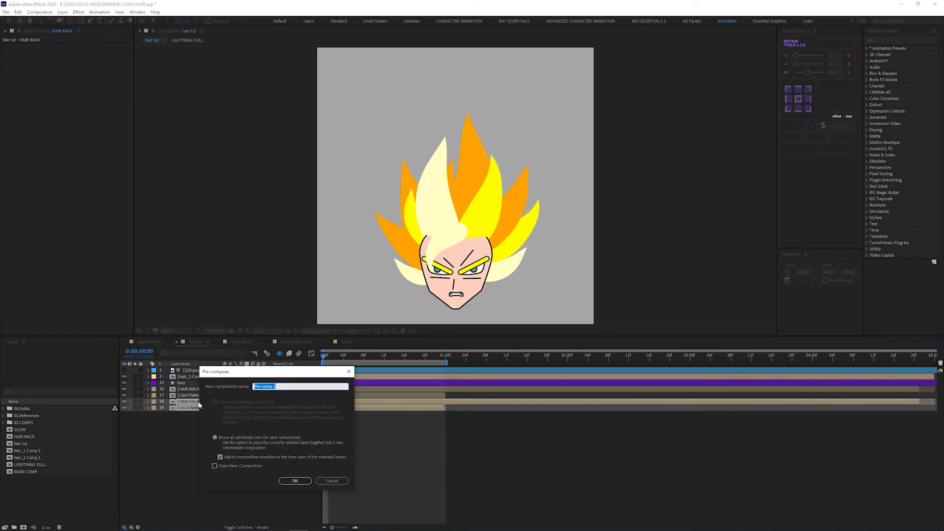
type("GLOW")
key("Return")
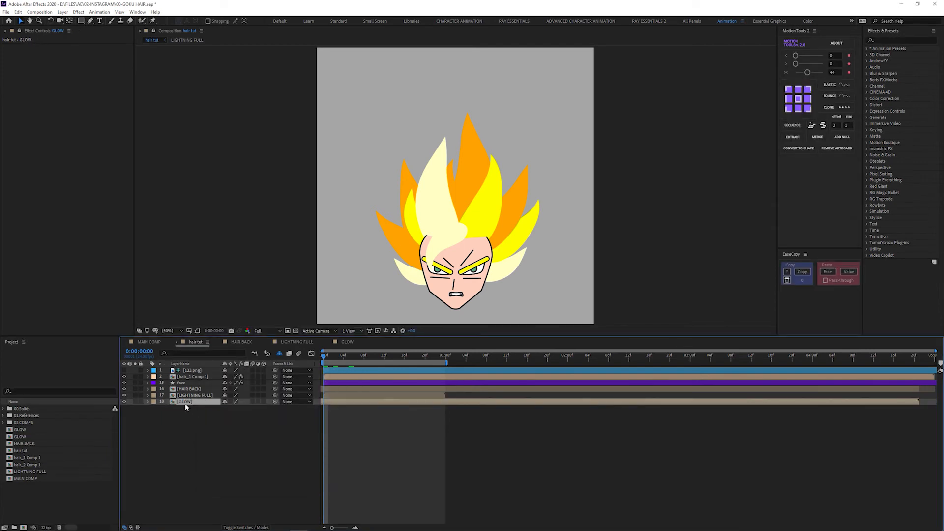
- Apply Solid Composite to the GLOW layer and set its color to black (000000)
key("ctrl+space")
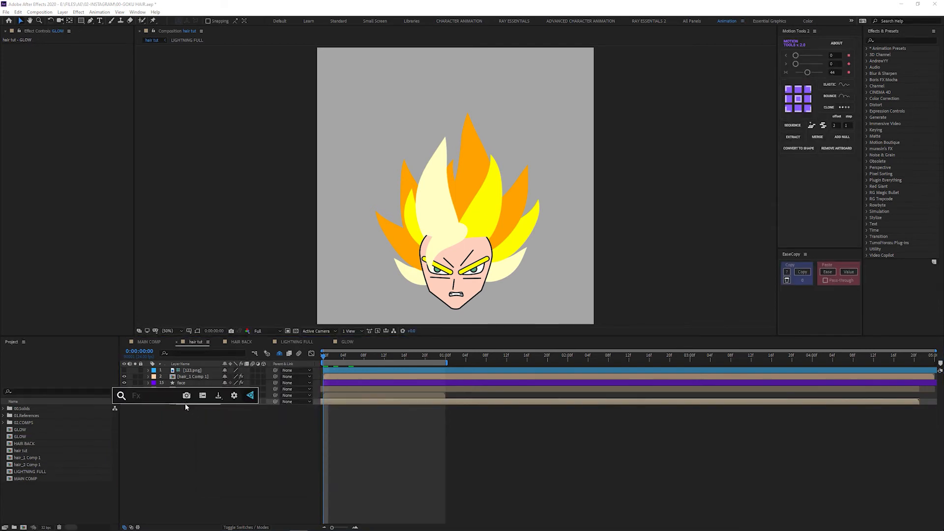
type("SOLID COMPO")
key("Return")
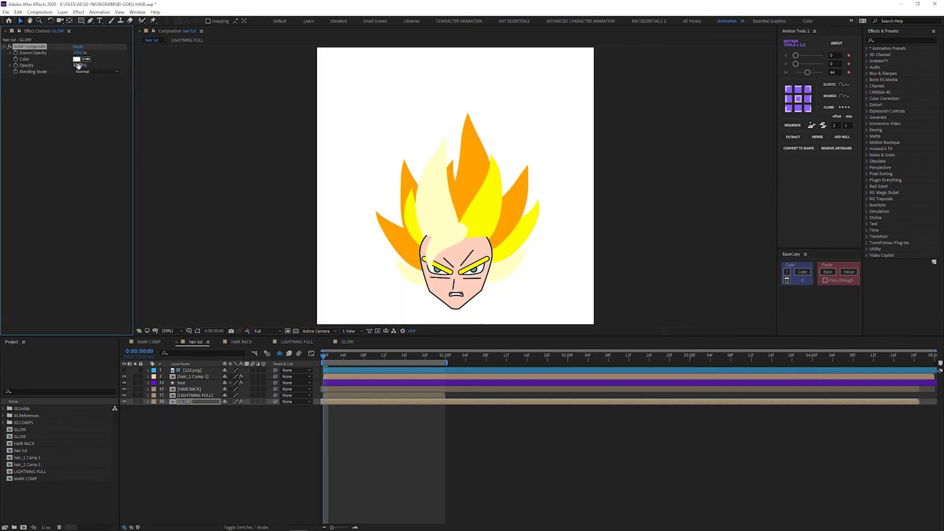
left_click(76, 59)
left_click(476, 254)
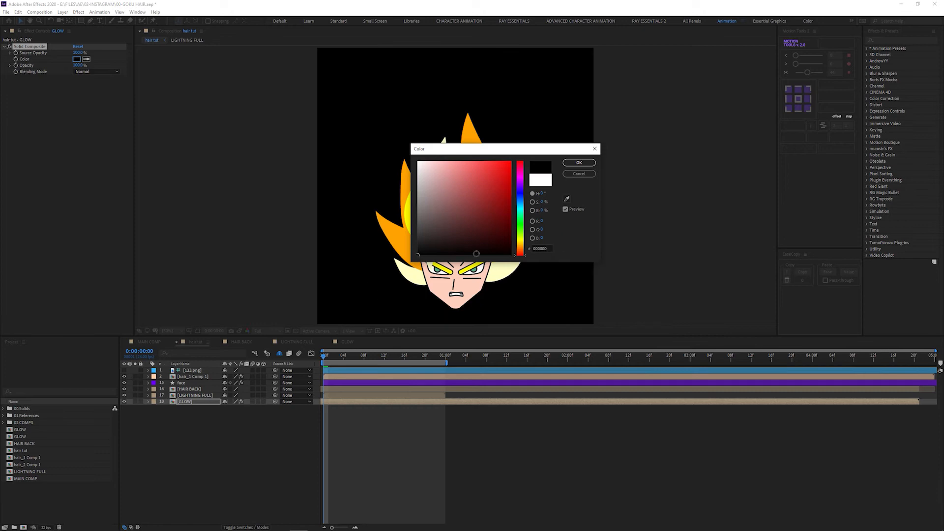
left_click(579, 163)
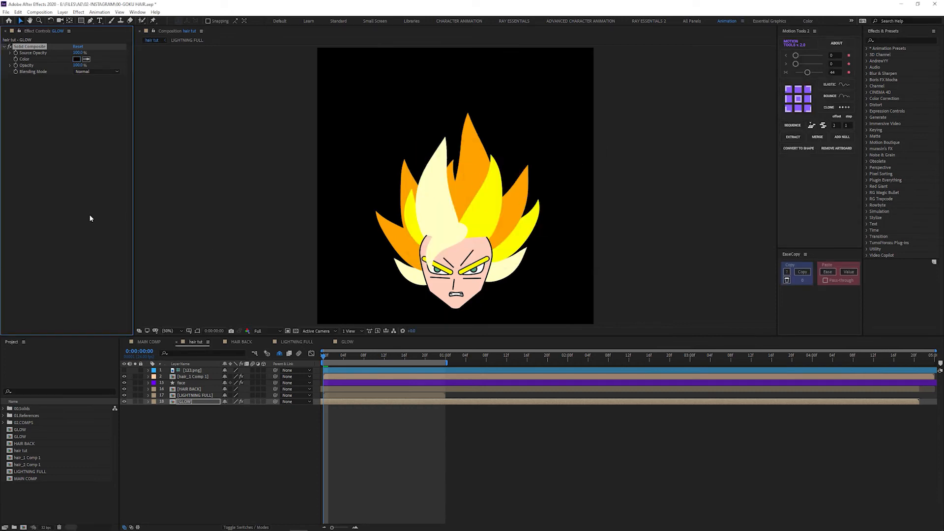
- Add a Glow effect to the GLOW layer with threshold 0%, radius 25 and intensity 0.1
key("ctrl+space")
type("glow")
key("Return")
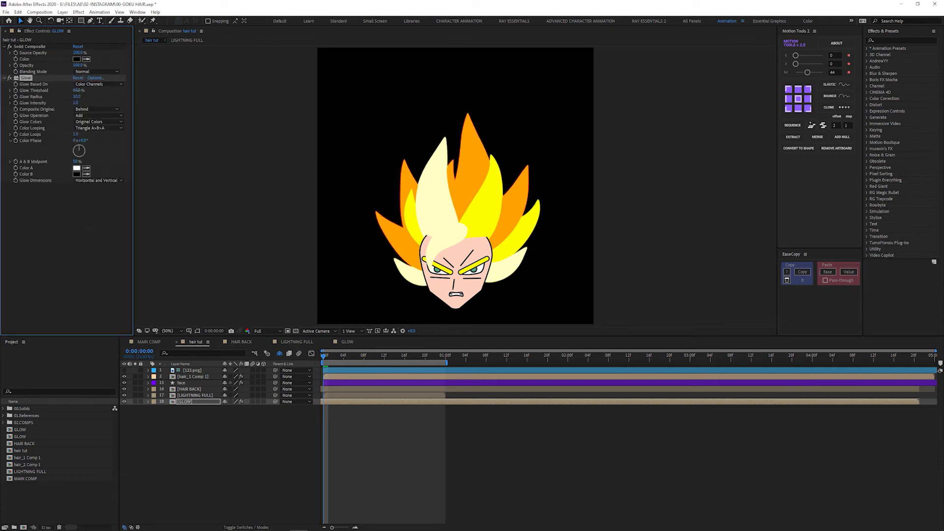
left_click(78, 91)
type("0")
key("Tab")
type("25")
key("Tab")
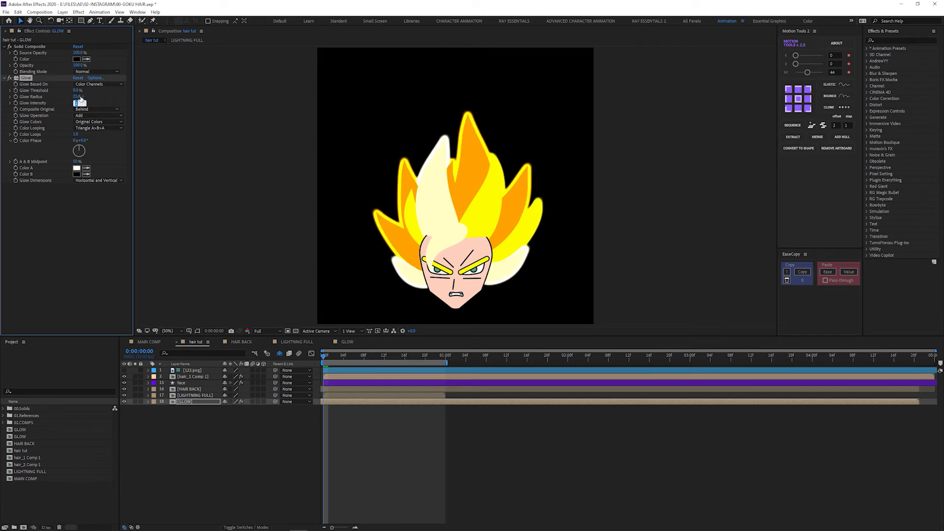
type("0.5")
key("Return")
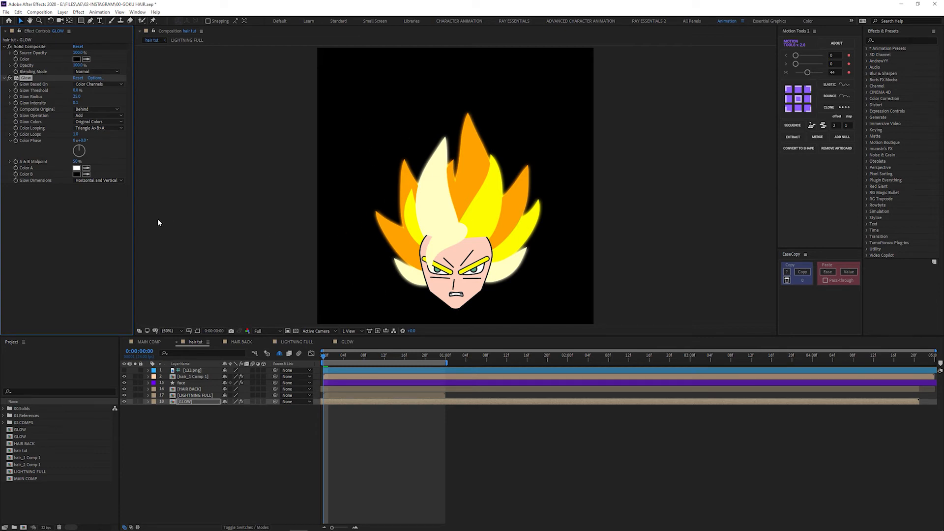
- Duplicate the Glow effect on the GLOW layer and set the copy's radius to 125
key("ctrl+d")
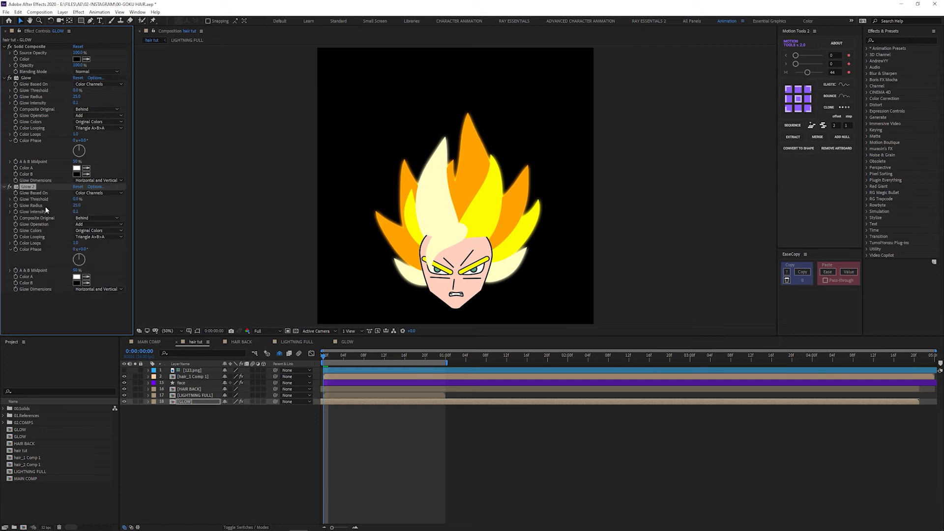
left_click(77, 206)
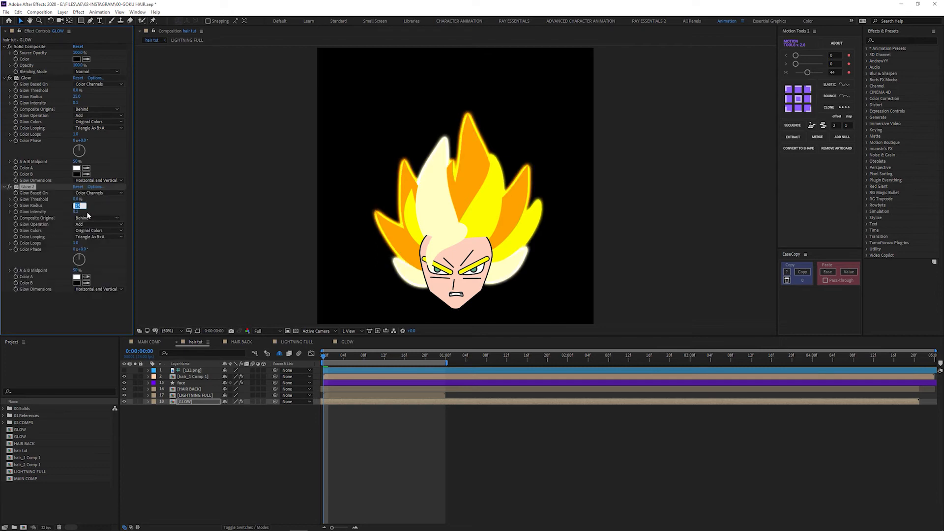
key("Return")
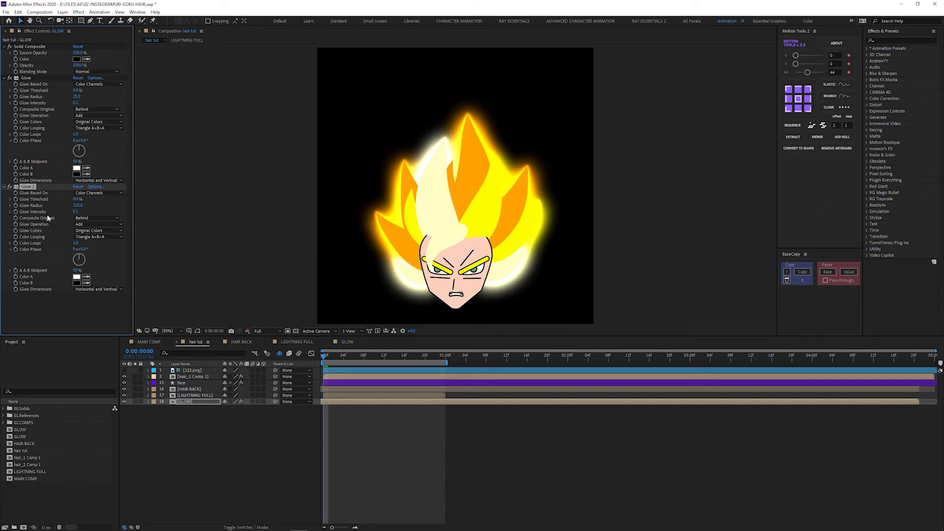
- Duplicate the second Glow effect on the GLOW layer and set the new copy's radius to 300
key("ctrl+d")
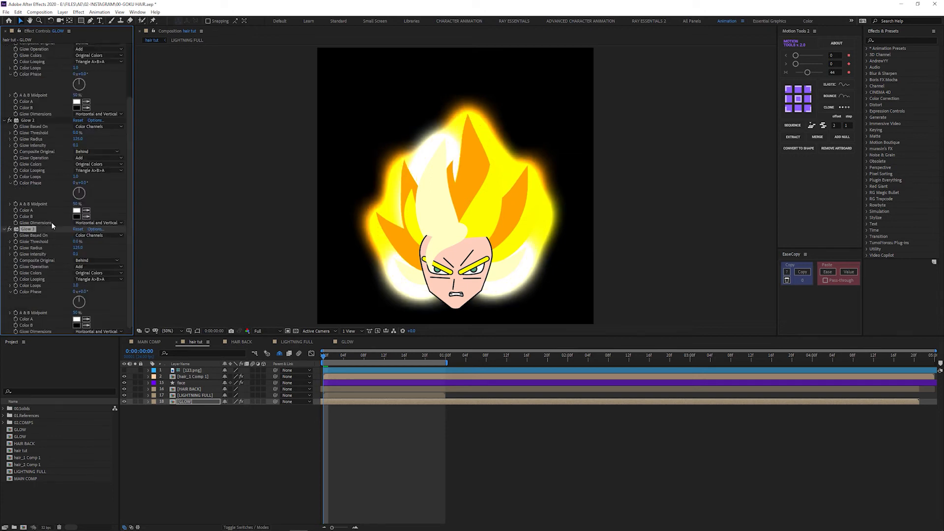
left_click(78, 248)
type("300")
key("Return")
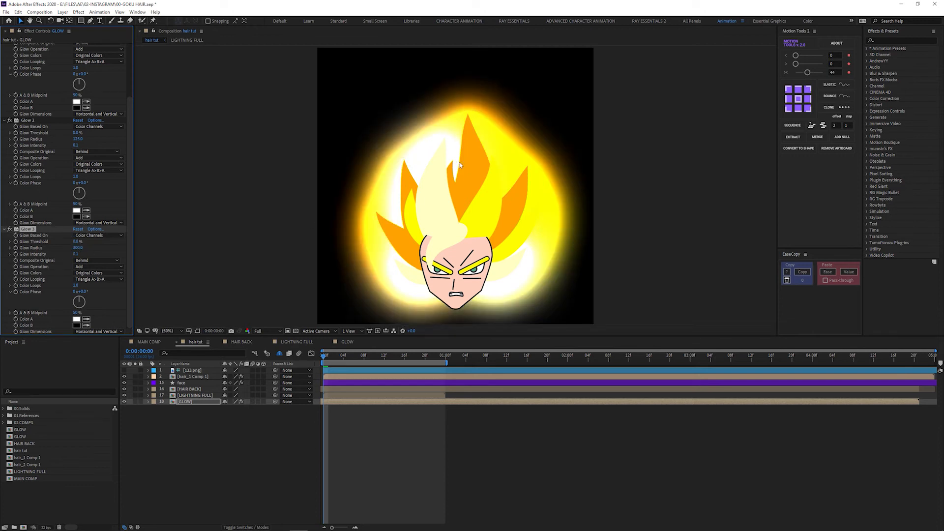
scroll(447, 259, "down", 2)
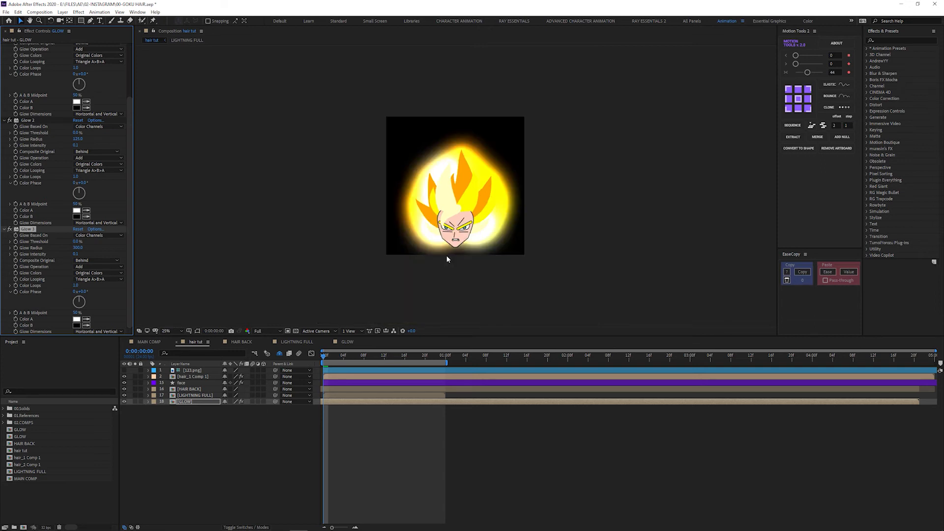
scroll(439, 256, "up", 2)
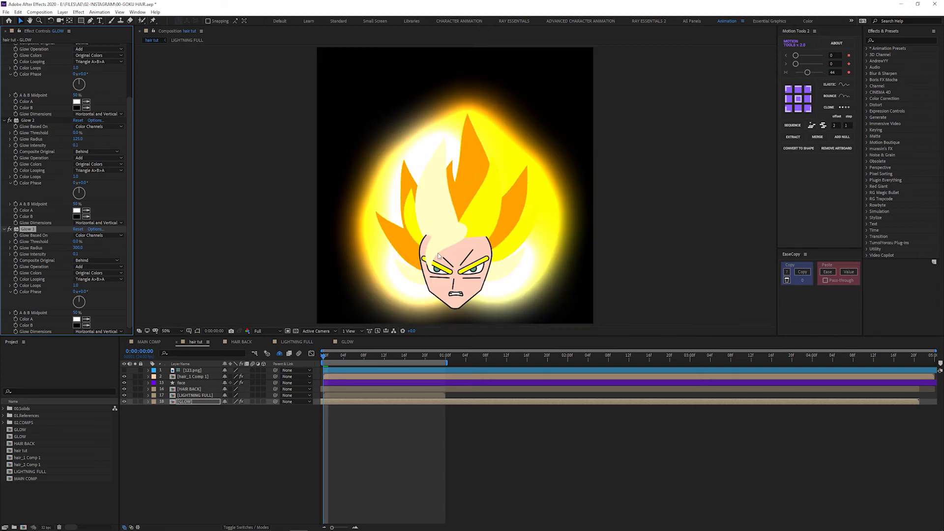
left_click_drag(425, 259, 423, 251)
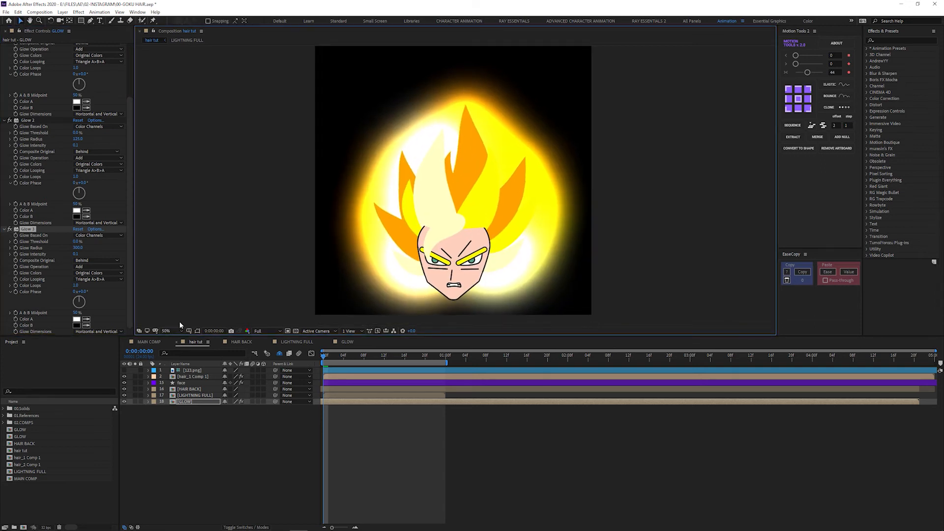
- Collapse the existing effects on the GLOW layer, then add an Exposure effect with exposure lowered to about -8.39
left_click(5, 119)
left_click(5, 46)
left_click(4, 53)
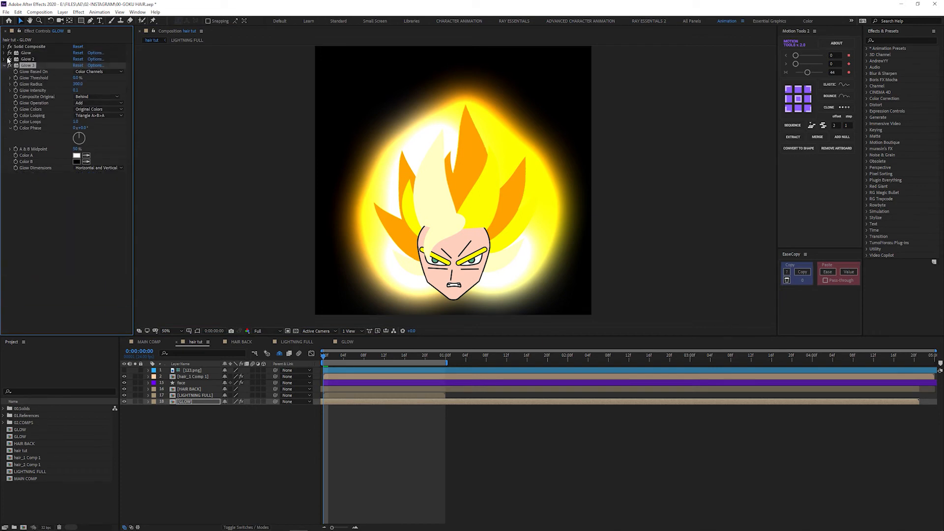
left_click(4, 65)
key("ctrl+space")
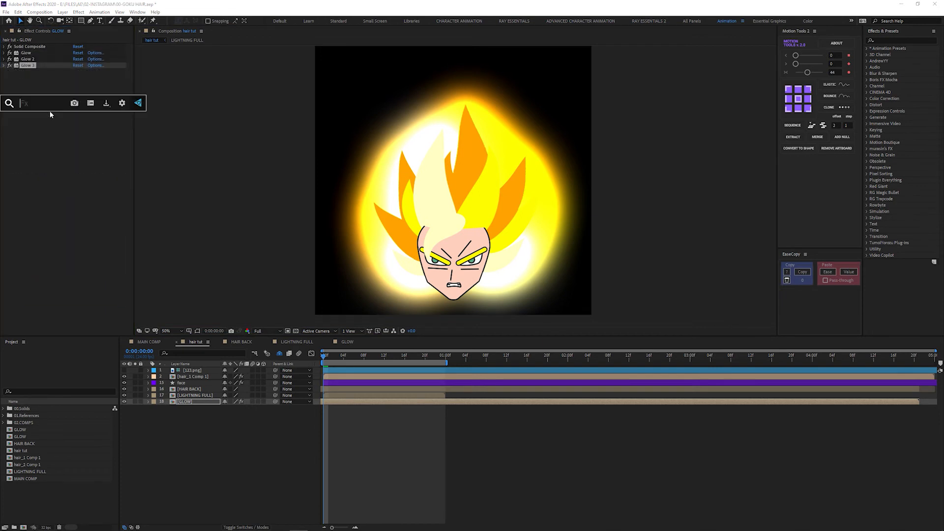
type("exposure")
key("Return")
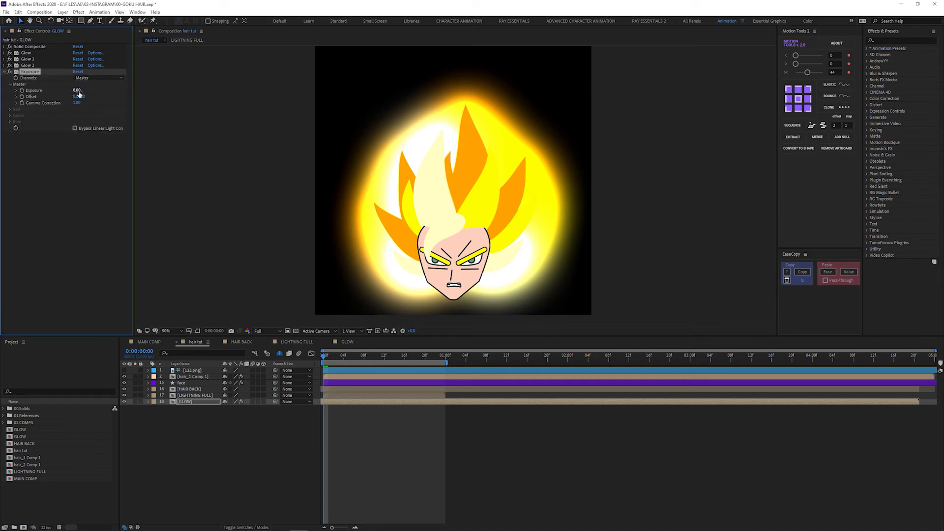
mouse_move(79, 94)
left_mouse_down()
mouse_move(58, 95)
mouse_move(78, 96)
mouse_move(68, 96)
left_mouse_up()
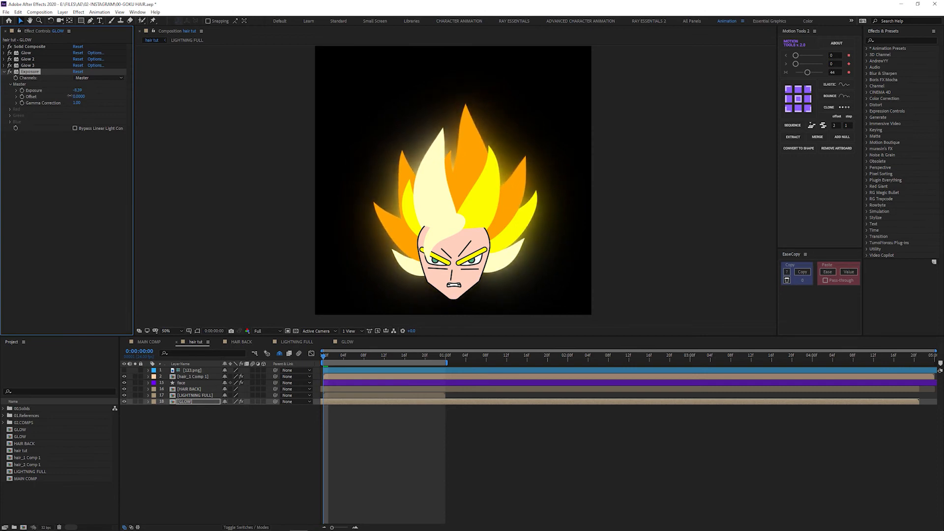
- Show the layer blending modes and set both the HAIR BACK and LIGHTNING FULL layers to Screen
left_click(188, 389, "shift")
key("F4")
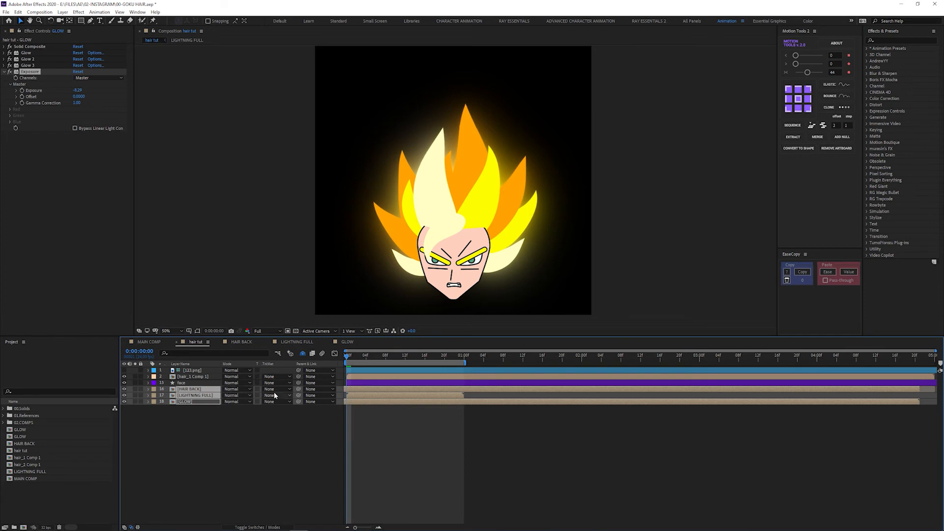
key("F2")
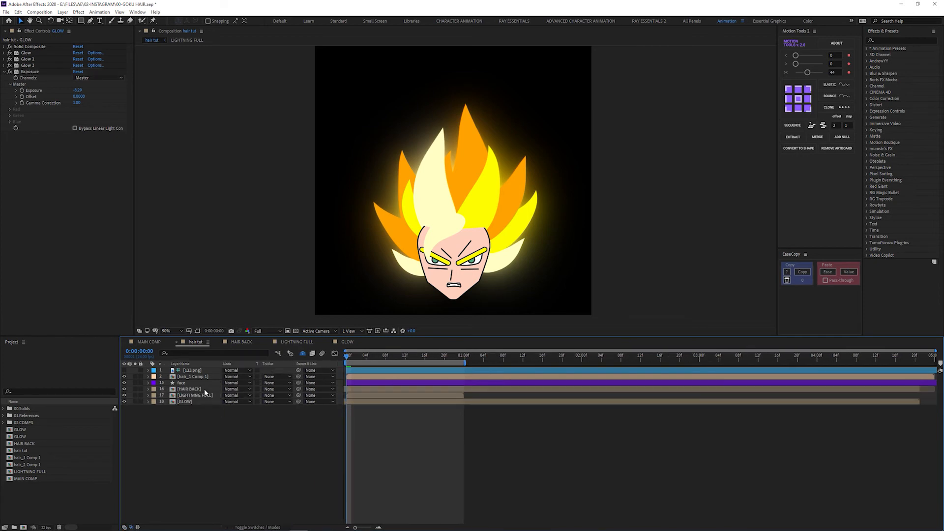
left_click(205, 392)
left_click(232, 391)
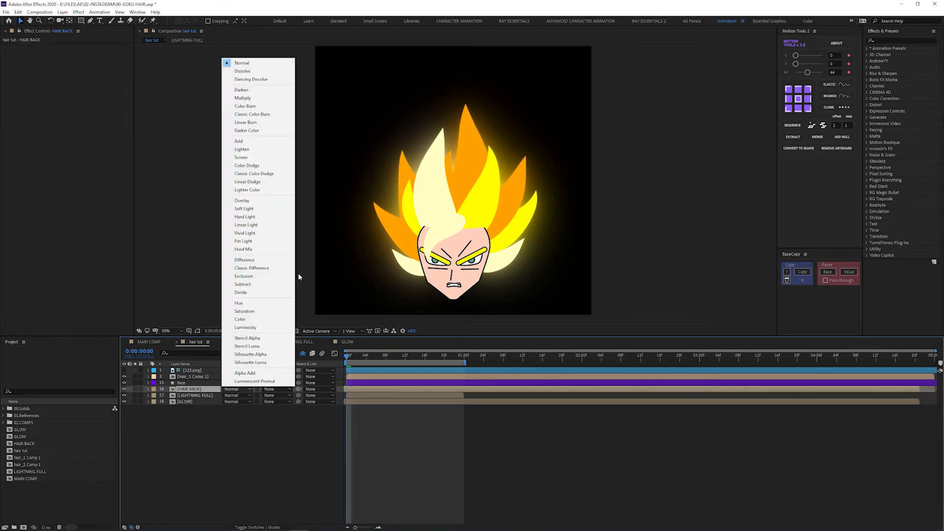
left_click(267, 158)
left_click(206, 396)
left_click(235, 396)
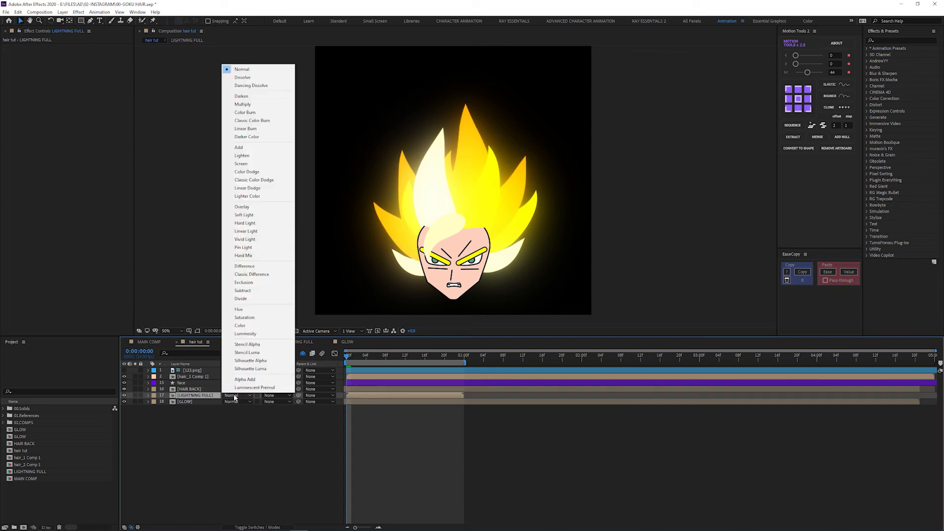
left_click(252, 164)
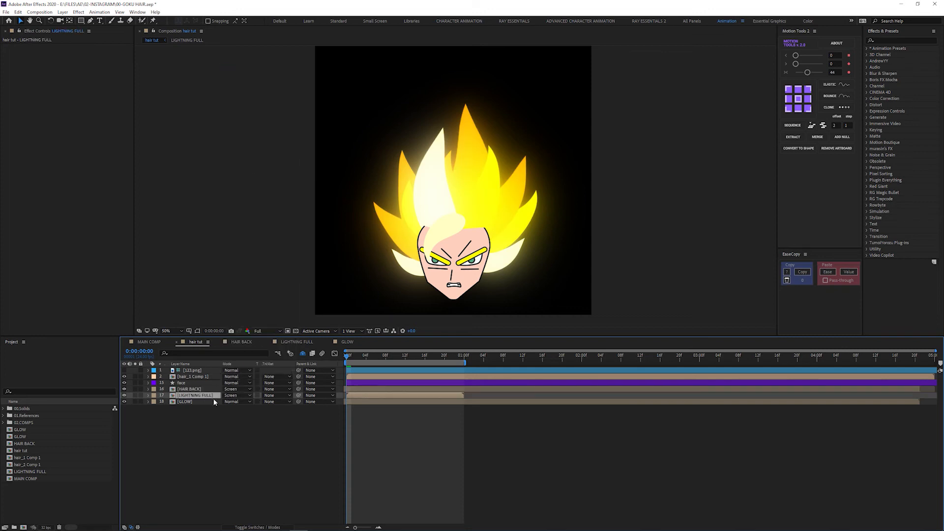
- Set the GLOW layer's blending mode to Add
left_click(215, 402)
left_click(228, 401)
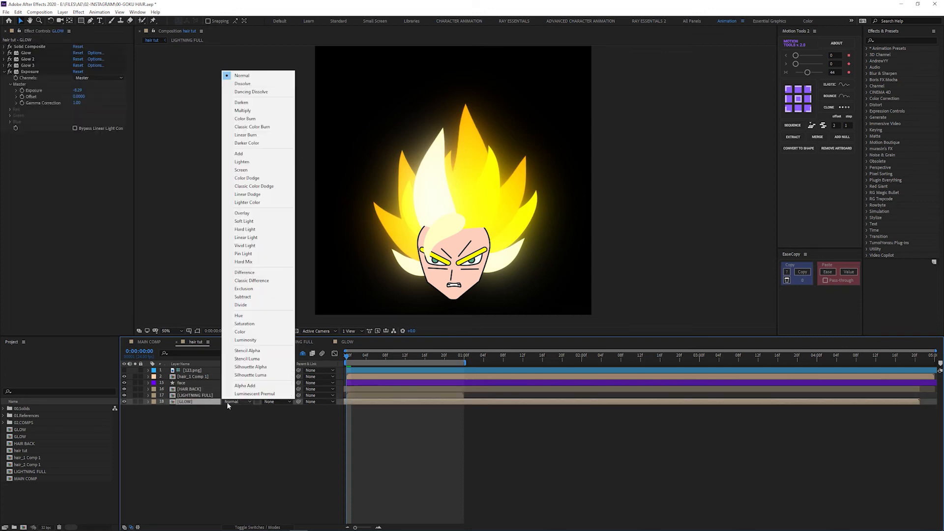
left_click(240, 154)
right_click(179, 422)
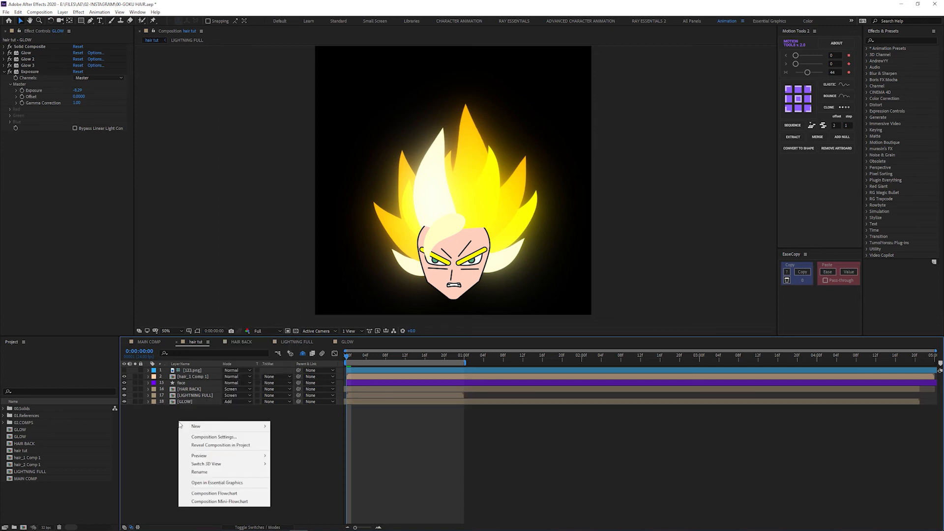
mouse_move(246, 427)
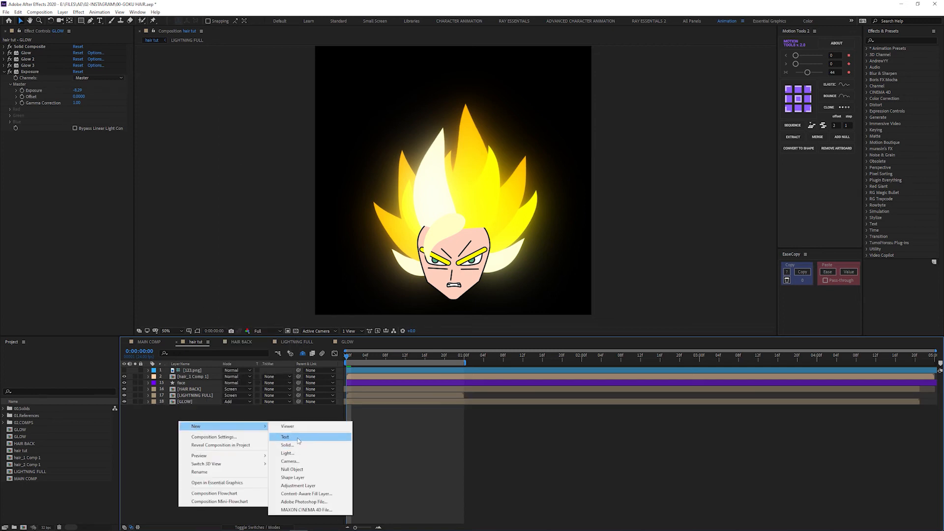
left_click(286, 445)
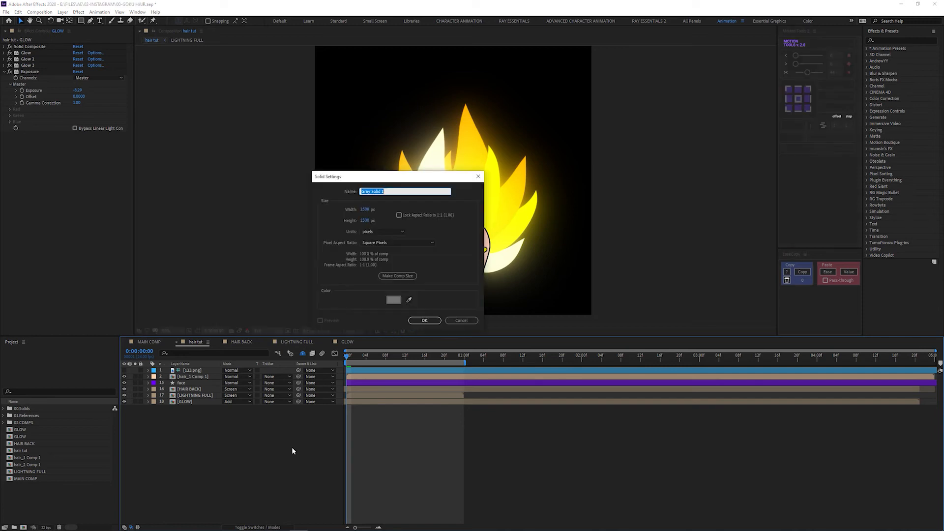
key("Escape")
- Create a new gray solid with the default settings and place it beneath the GLOW layer as the background
right_click(222, 415)
mouse_move(237, 418)
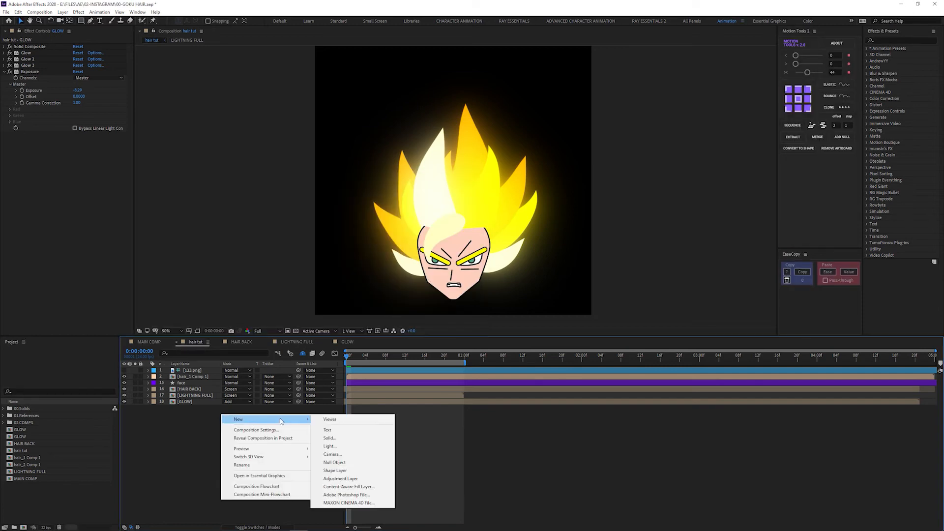
left_click(339, 445)
left_click(410, 320)
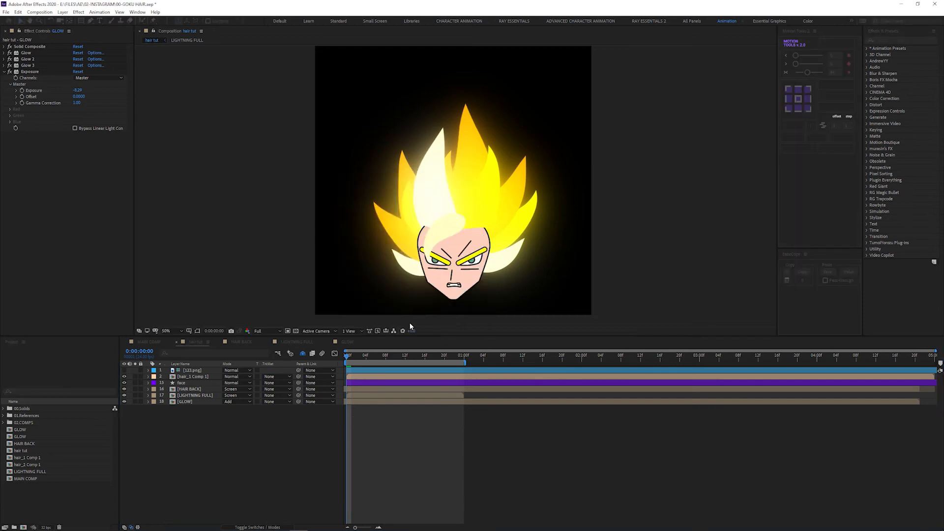
left_click_drag(203, 371, 200, 412)
- Apply the 4-Color Gradient effect to the background solid
key("ctrl+space")
type("g")
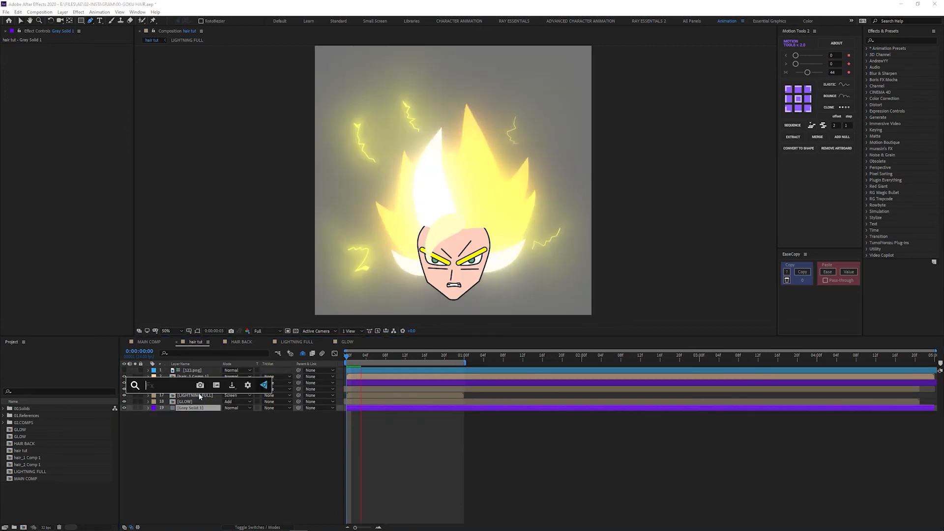
type("gradie")
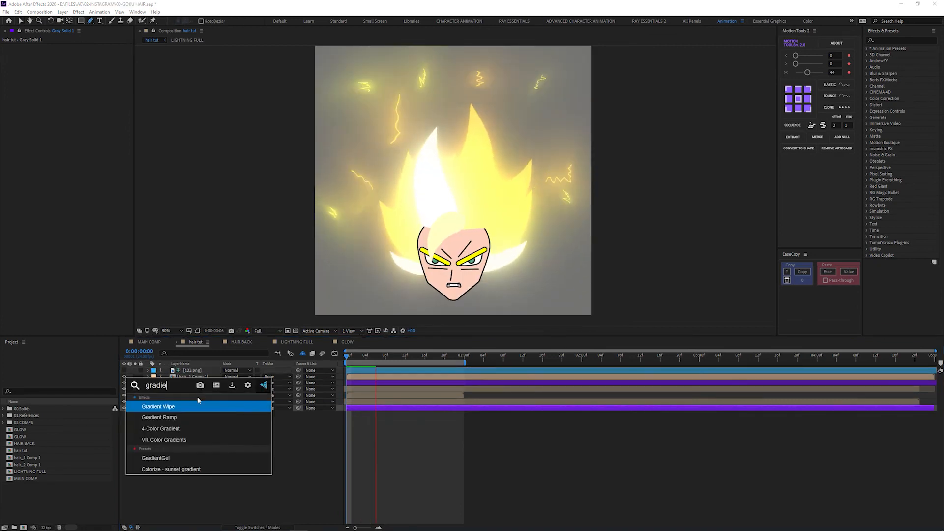
left_click(186, 429)
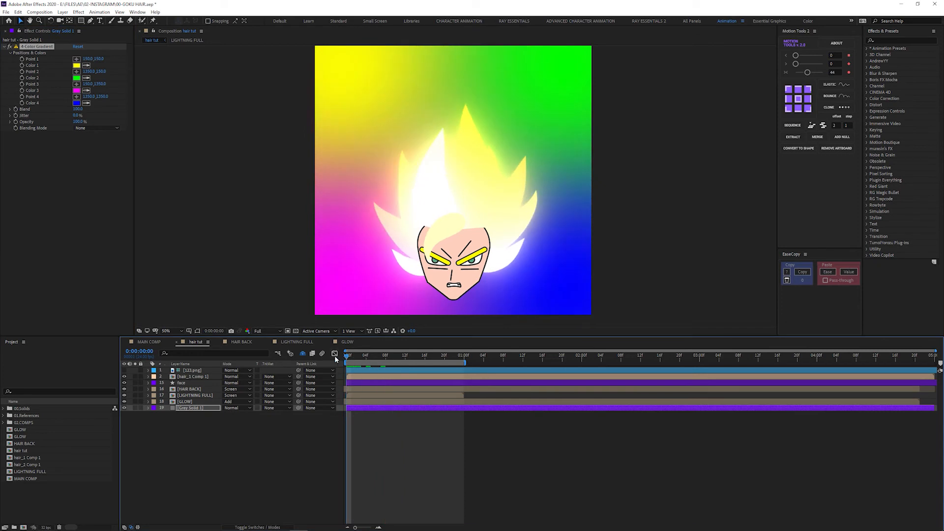
- Set the background gradient's Color 1 to dark blue (000C4B) and Color 2 to dark purple
left_click(77, 66)
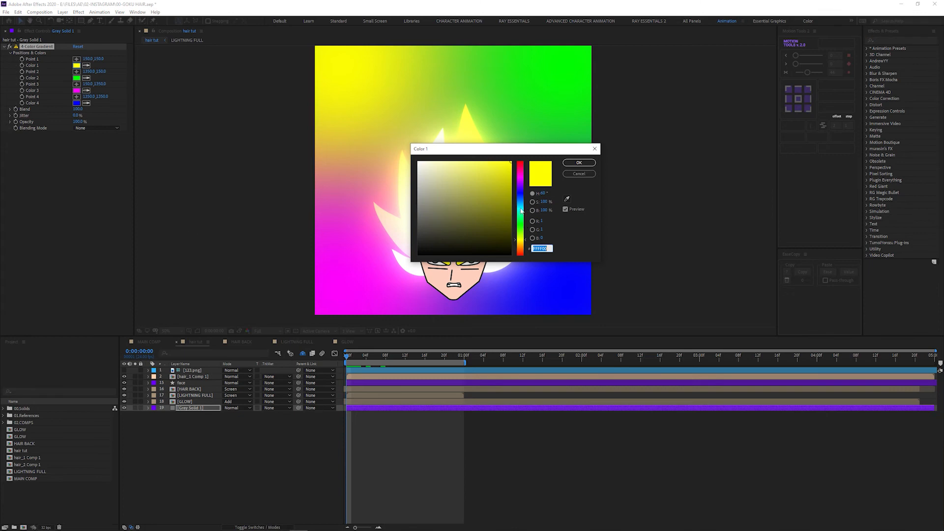
left_click_drag(521, 211, 512, 228)
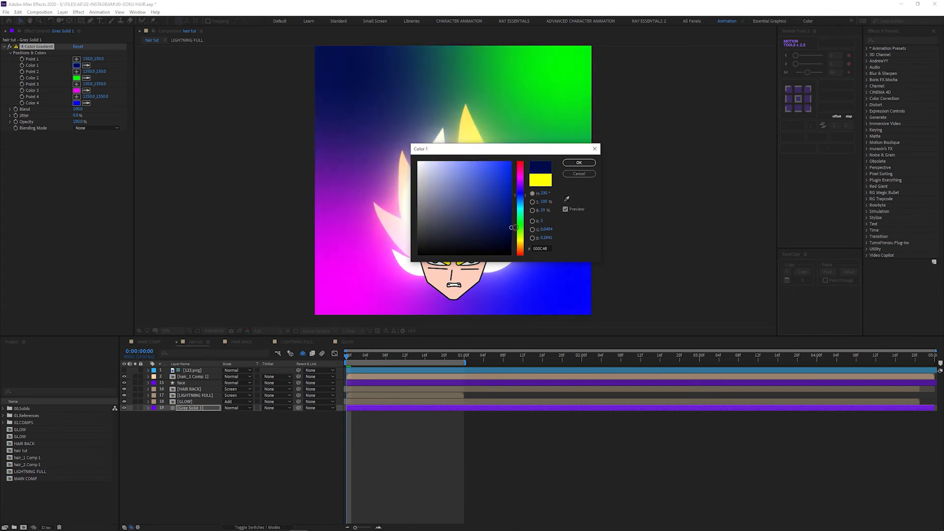
left_click(570, 163)
left_click(76, 78)
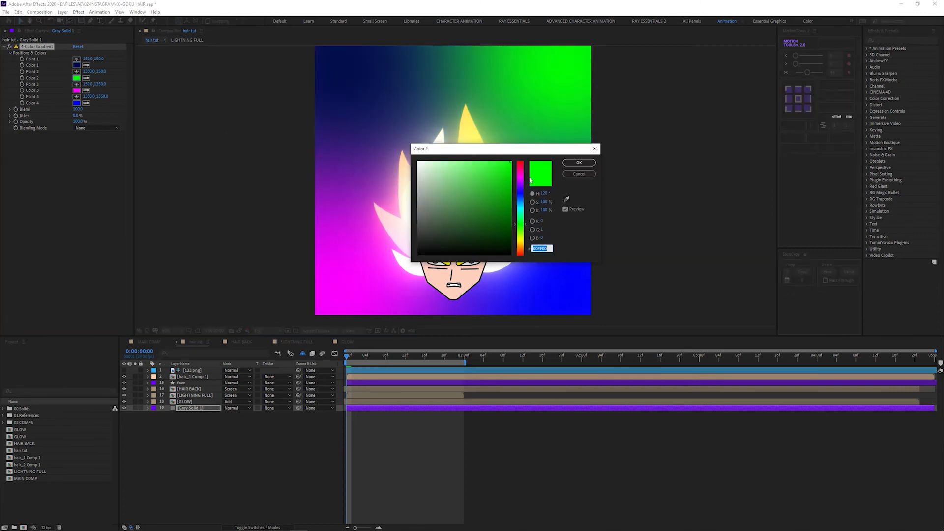
left_click(521, 183)
left_click(511, 221)
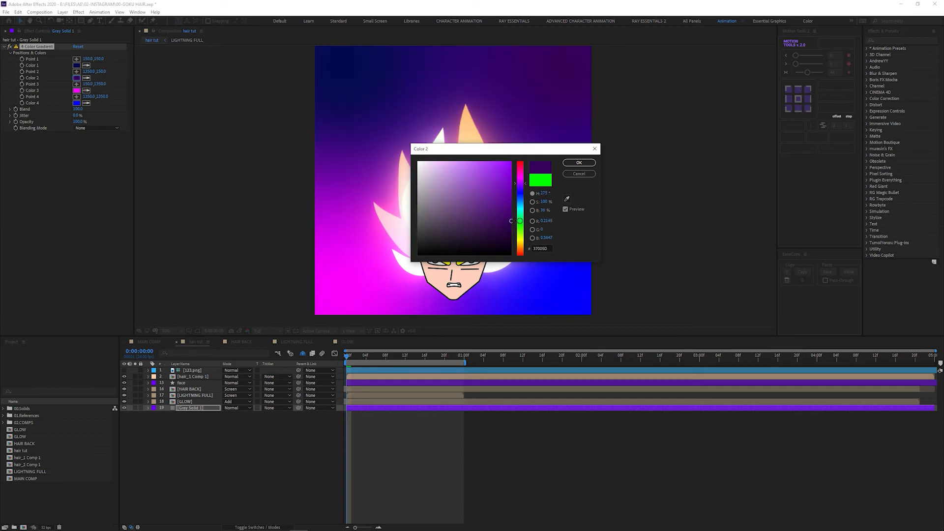
left_click(578, 163)
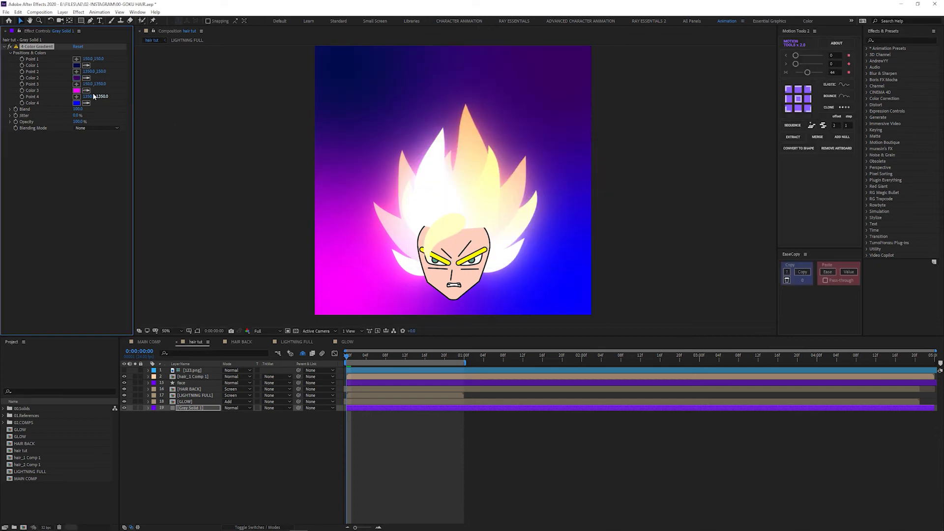
- Set the background gradient's Color 3 to dark teal (005154)
left_click(76, 91)
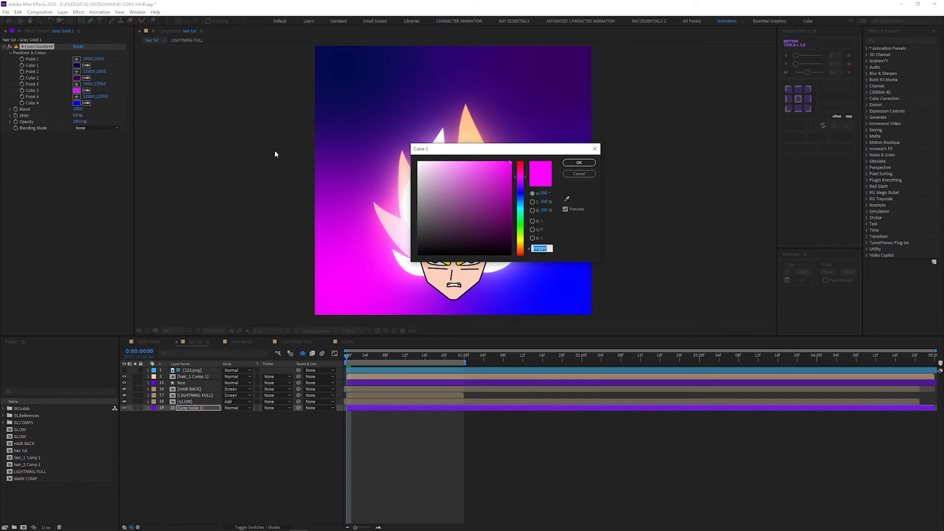
mouse_move(523, 219)
left_mouse_down()
mouse_move(521, 247)
mouse_move(522, 202)
left_mouse_up()
left_click_drag(449, 225, 405, 240)
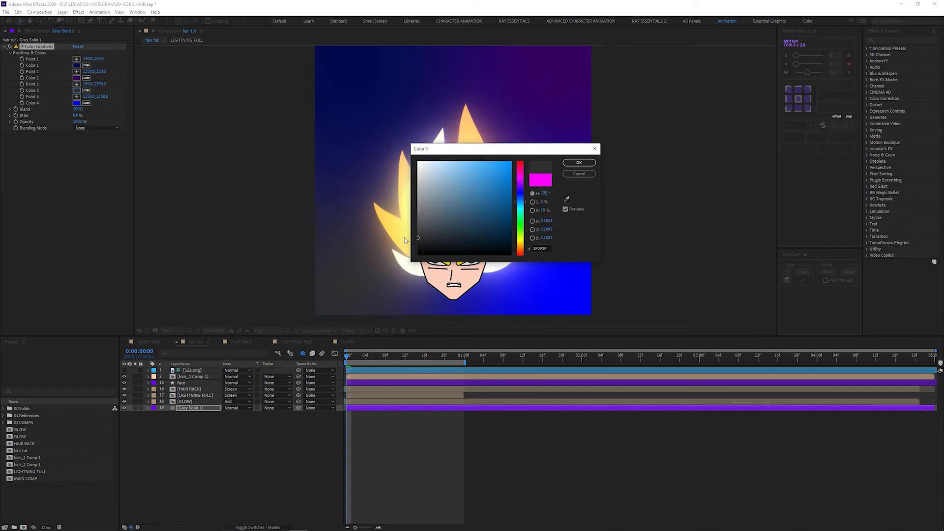
left_click(524, 208)
left_click_drag(506, 212, 520, 224)
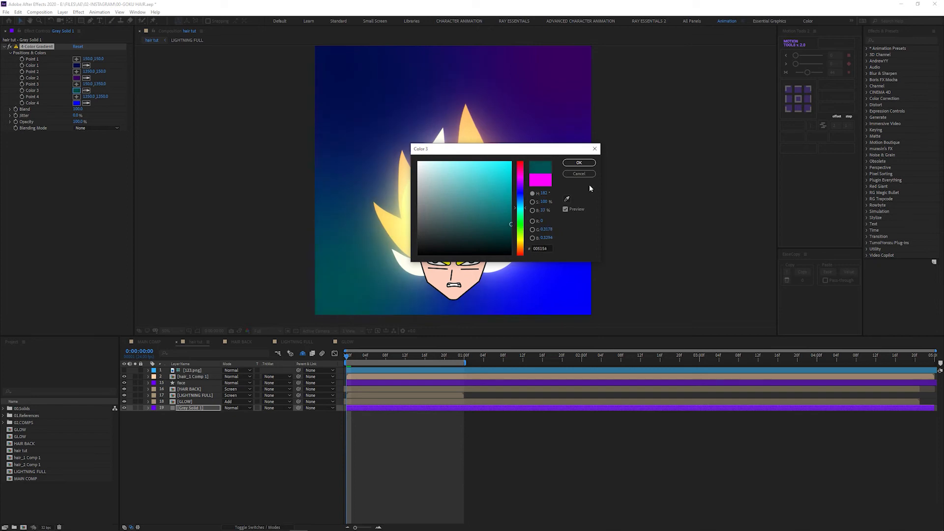
left_click(578, 162)
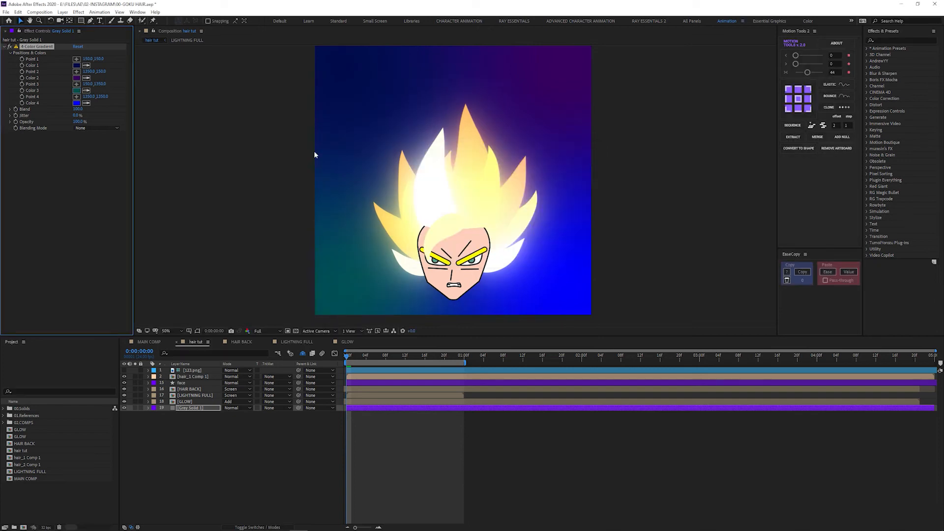
- Set the background gradient's Color 4 to dark red (51000F)
left_click(76, 104)
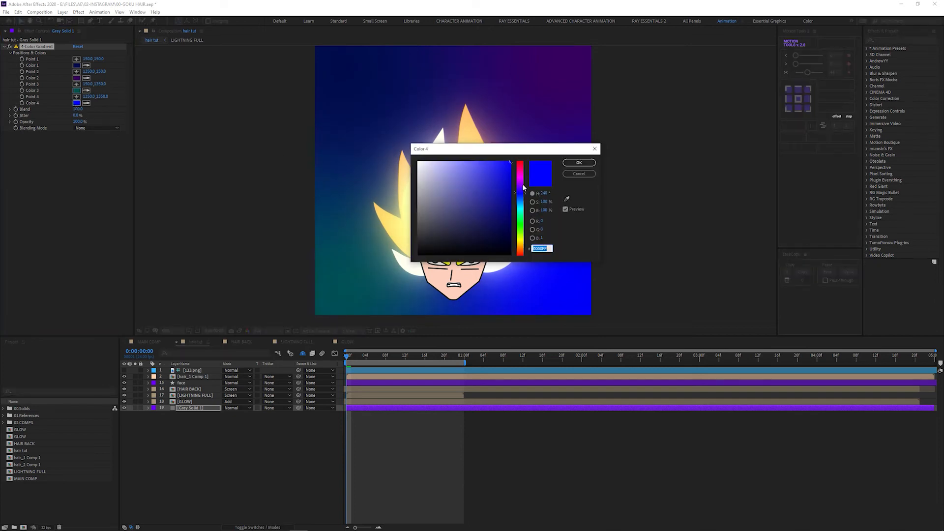
mouse_move(524, 184)
left_mouse_down()
mouse_move(526, 167)
mouse_move(516, 203)
mouse_move(525, 164)
left_mouse_up()
left_click_drag(511, 198, 522, 225)
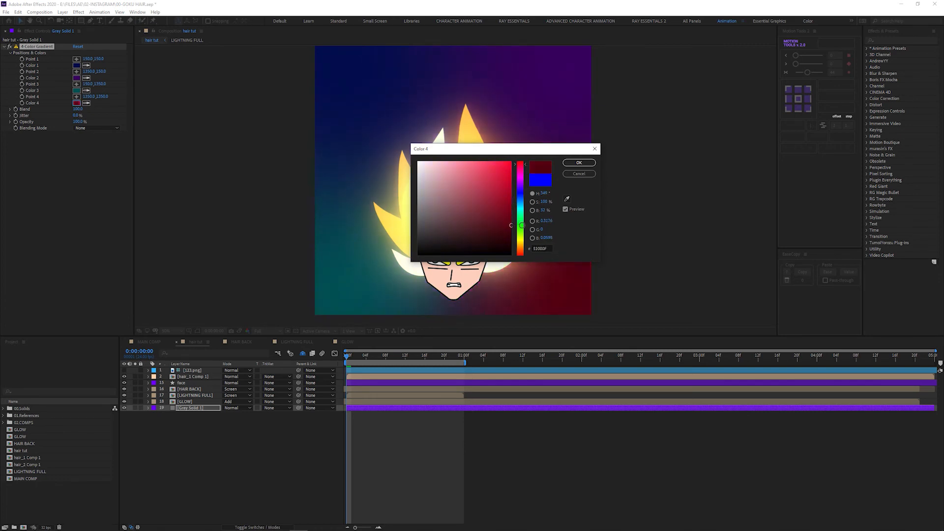
left_click(579, 162)
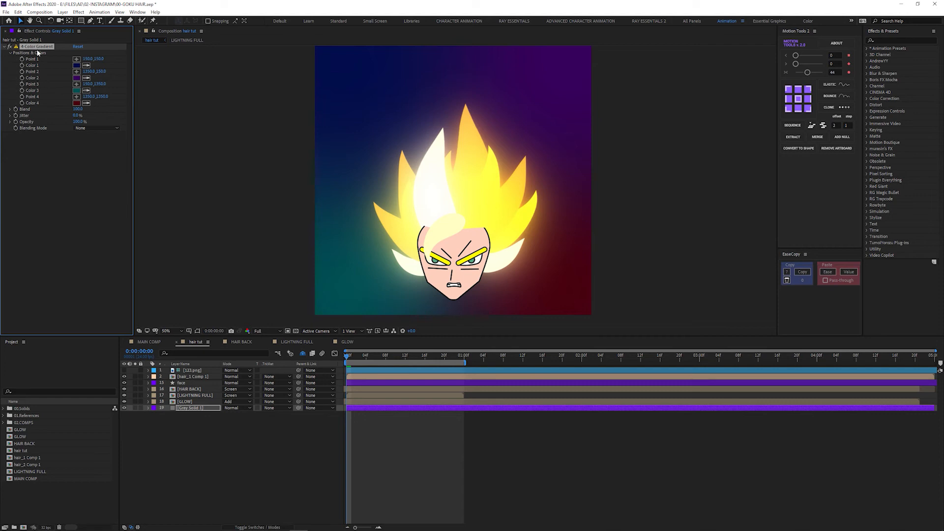
- Reposition the background gradient's color points, placing Point 1 at about 198, 192, Point 2 at 302, 954, Point 3 at 1312, 1344 and Point 4 at 604, 1656
left_click(197, 330)
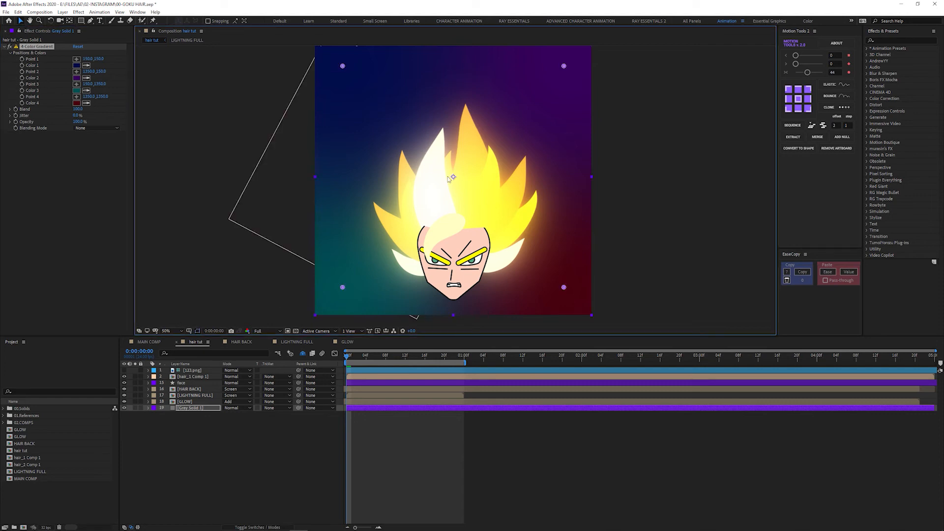
mouse_move(343, 66)
left_mouse_down()
mouse_move(382, 93)
mouse_move(465, 193)
mouse_move(416, 119)
mouse_move(352, 78)
left_mouse_up()
left_click_drag(564, 66, 371, 214)
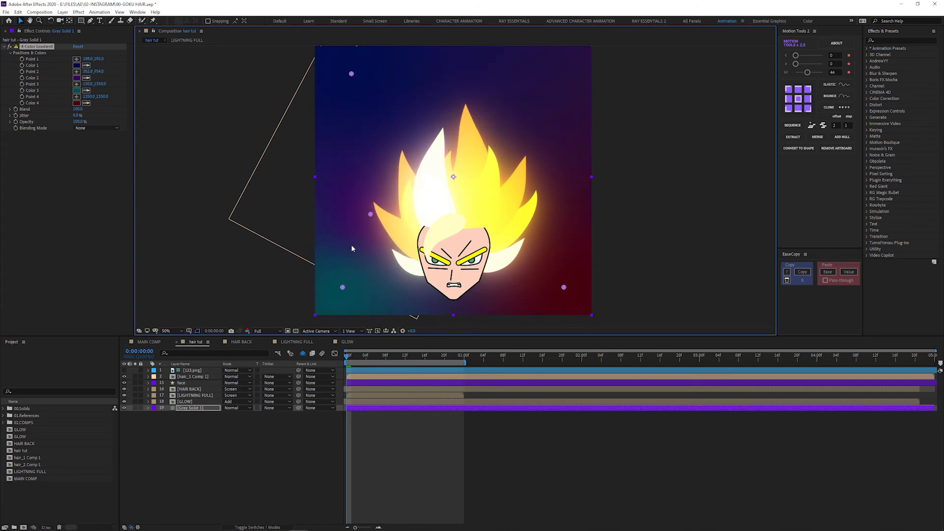
left_click_drag(342, 287, 357, 333)
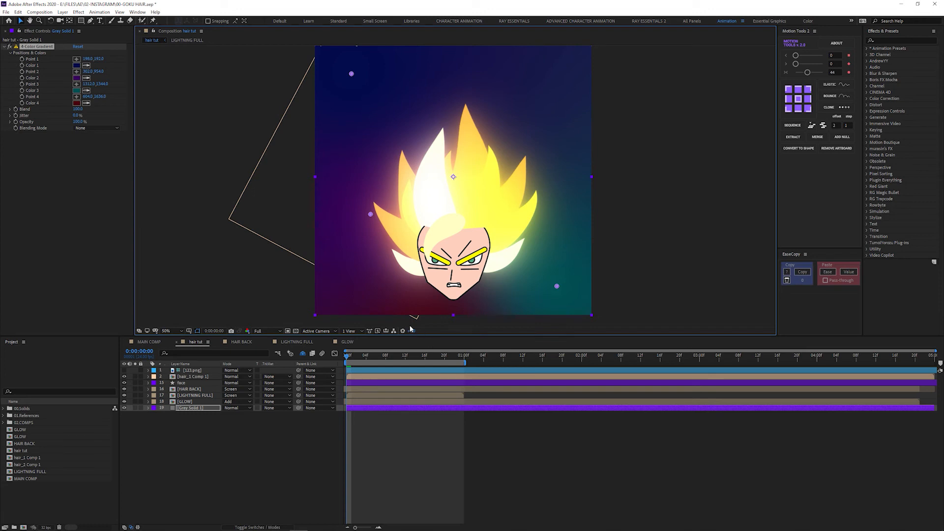
- Change the background gradient's Color 3 to dark maroon (300014)
left_click(76, 90)
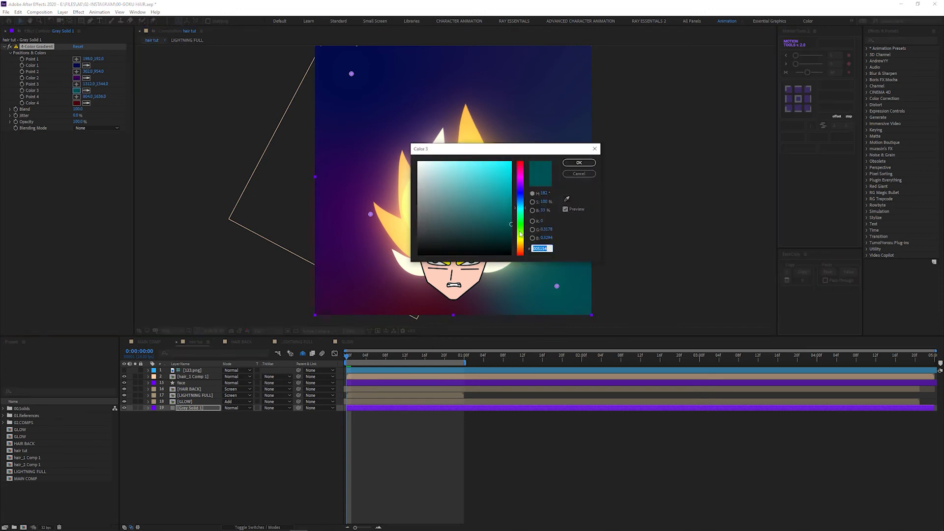
left_click_drag(524, 188, 524, 170)
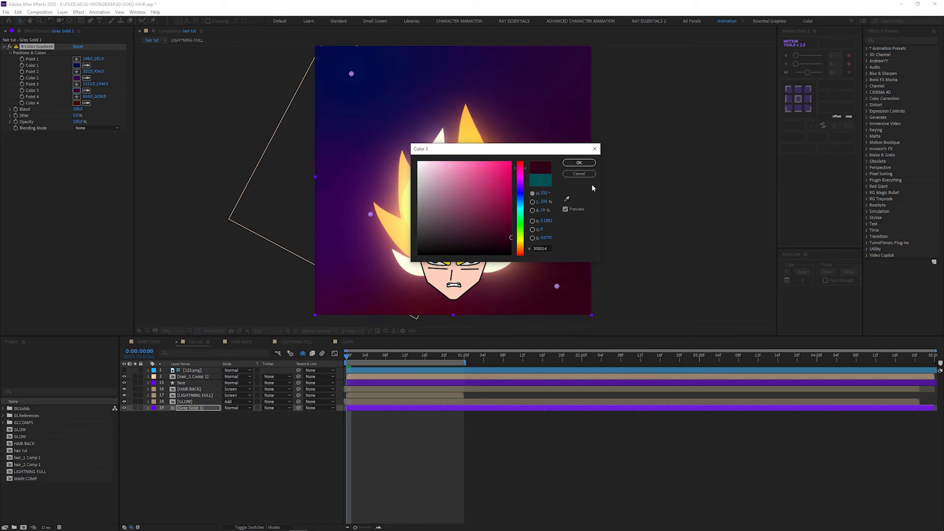
left_click(583, 163)
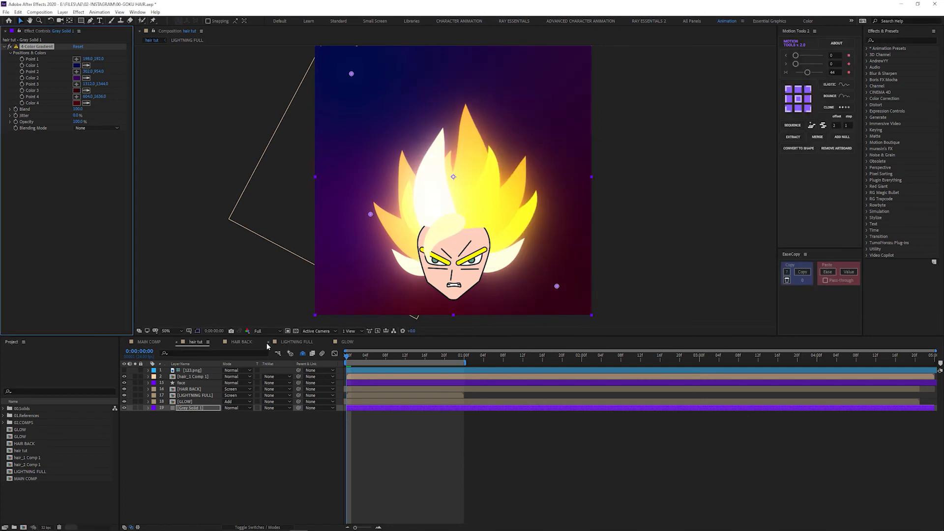
- Apply the Curves effect to the background solid and lower the highlight end of its RGB curve to darken it
left_click(207, 408)
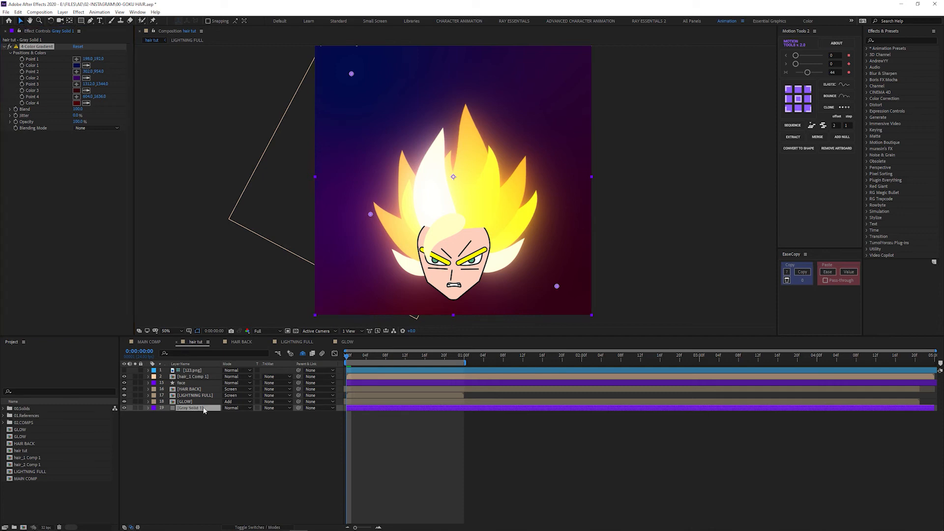
key("ctrl+space")
type("curves")
key("Return")
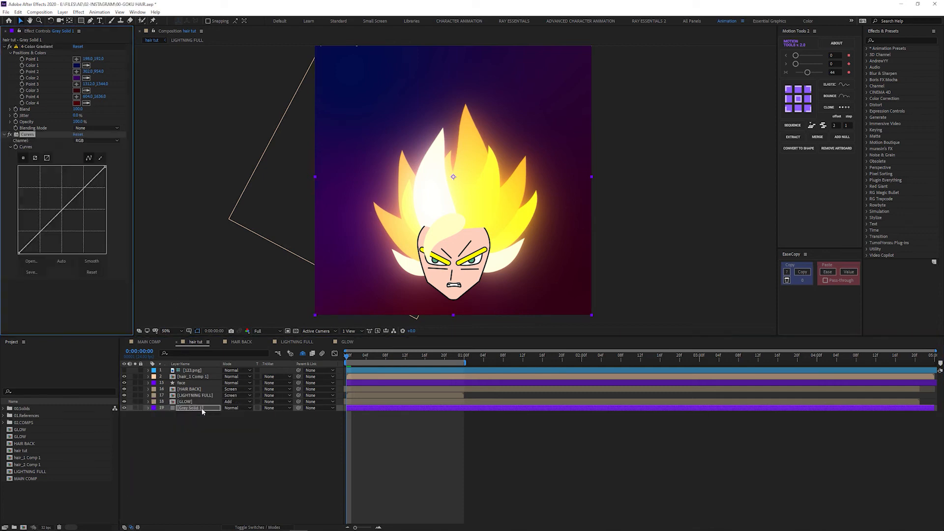
left_click_drag(105, 167, 115, 190)
left_click(5, 134)
left_click(4, 46)
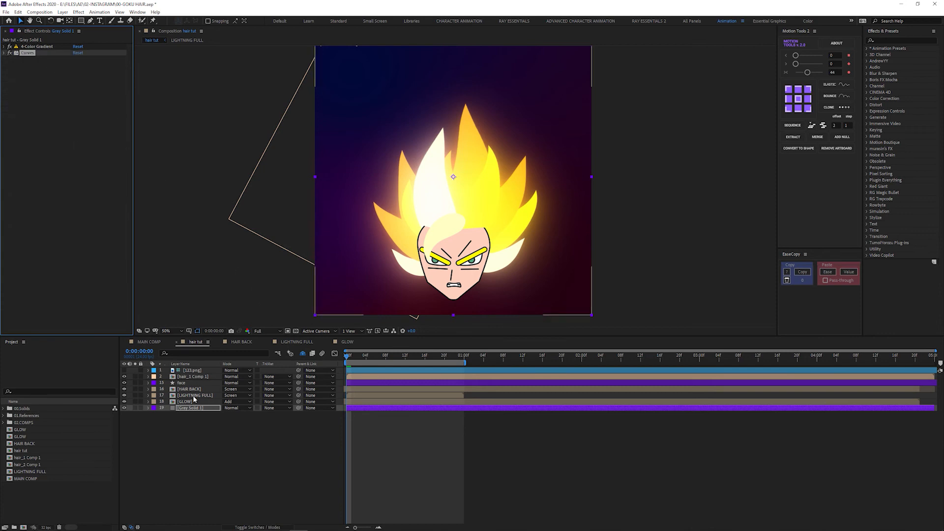
- Apply the Radial Blur effect to the GLOW layer and place it first in the effect order, above Solid Composite
left_click(195, 402)
key("k")
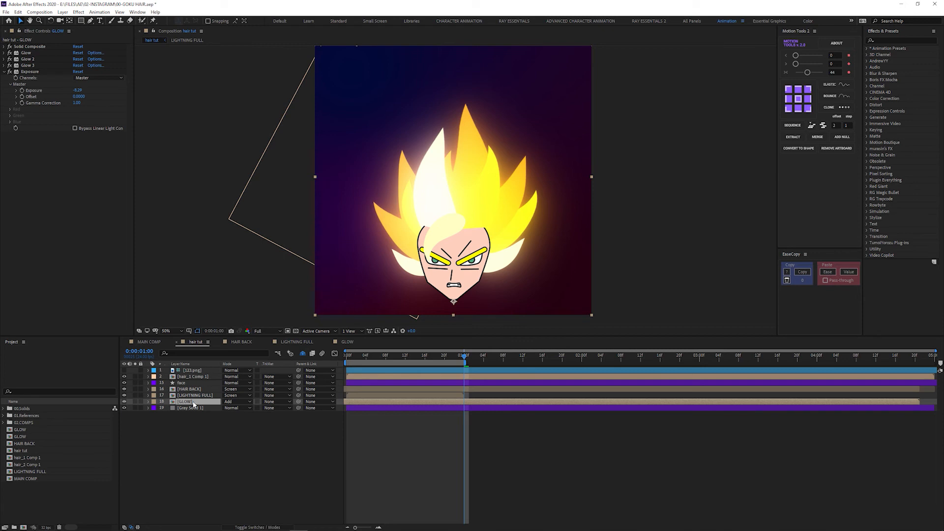
key("ctrl+space")
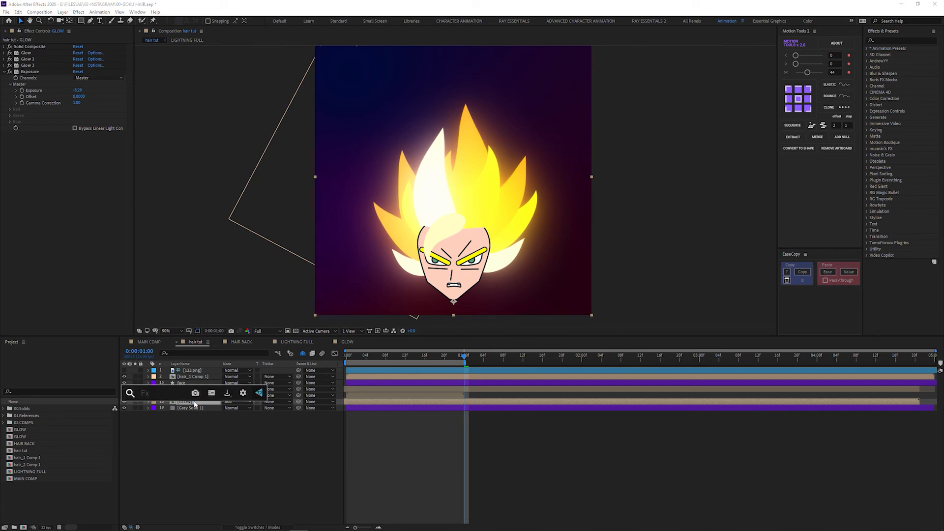
type("radial blur")
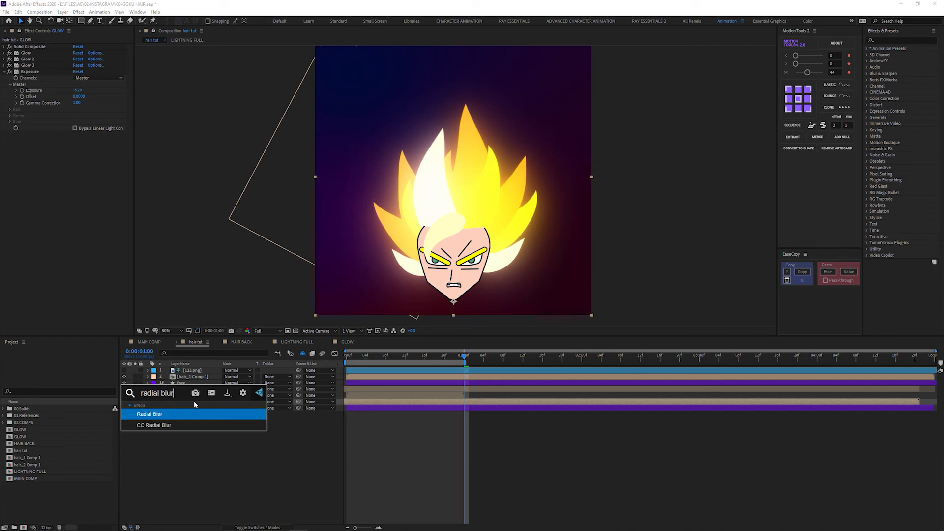
key("Return")
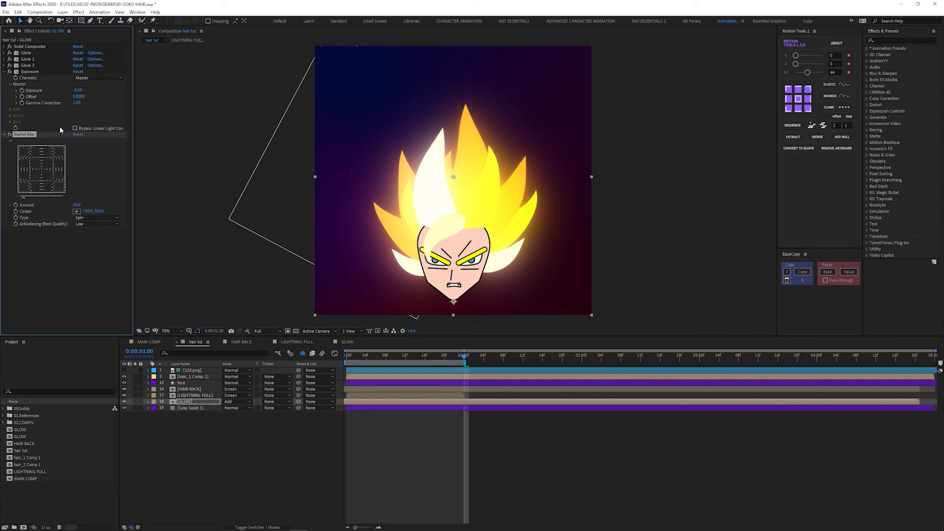
left_click_drag(31, 138, 44, 54)
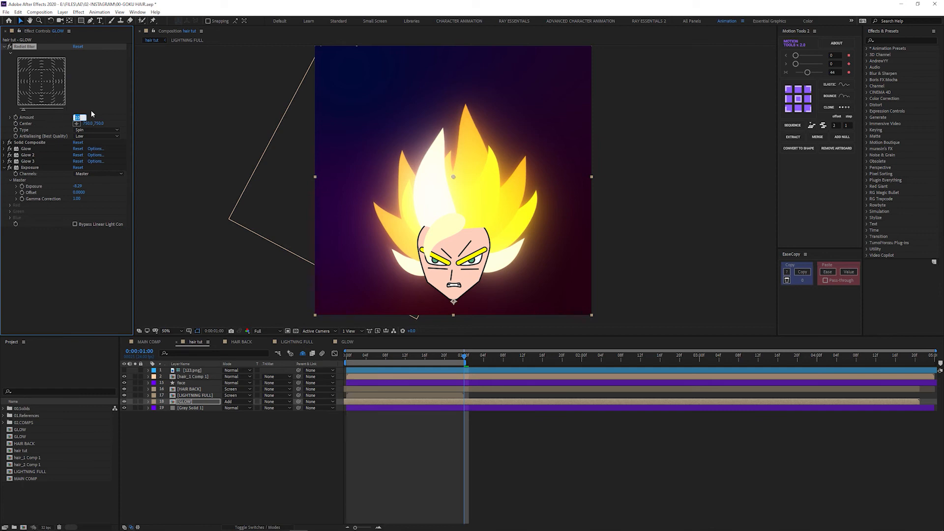
- Set the GLOW layer's Radial Blur amount to 40 and its center above the hair tip at about 772, 136
type("40")
key("Return")
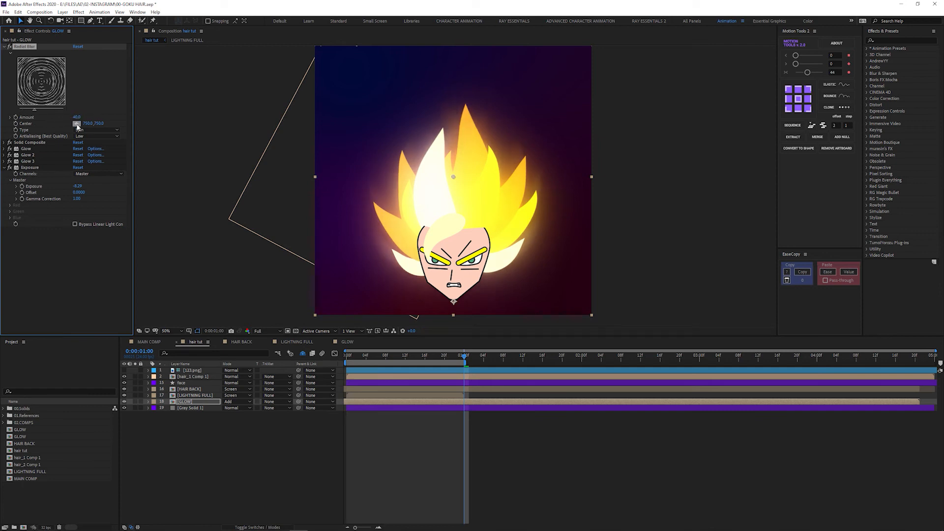
left_click(76, 124)
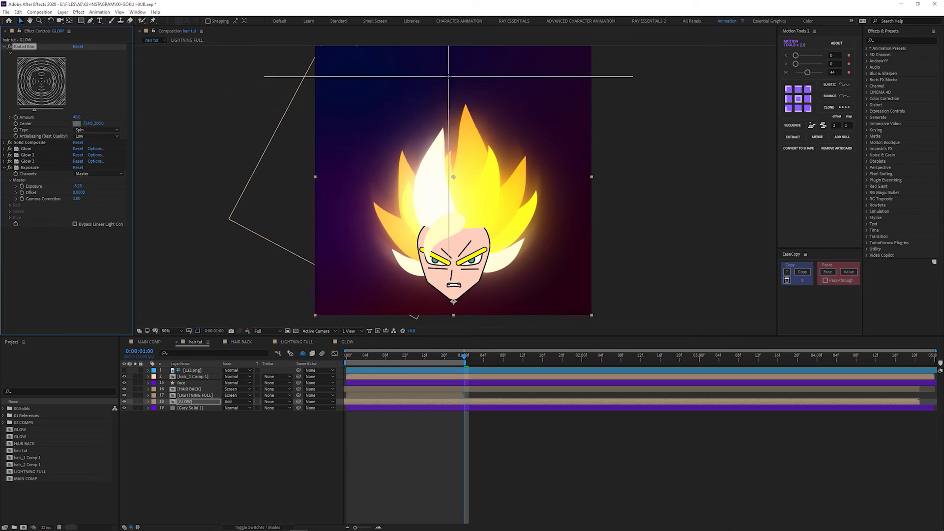
left_click(458, 64)
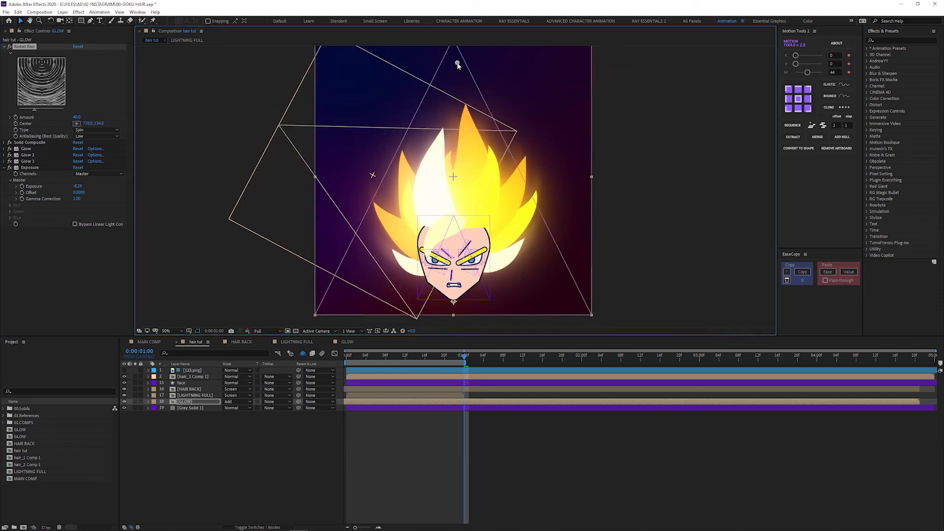
left_click_drag(458, 63, 458, 64)
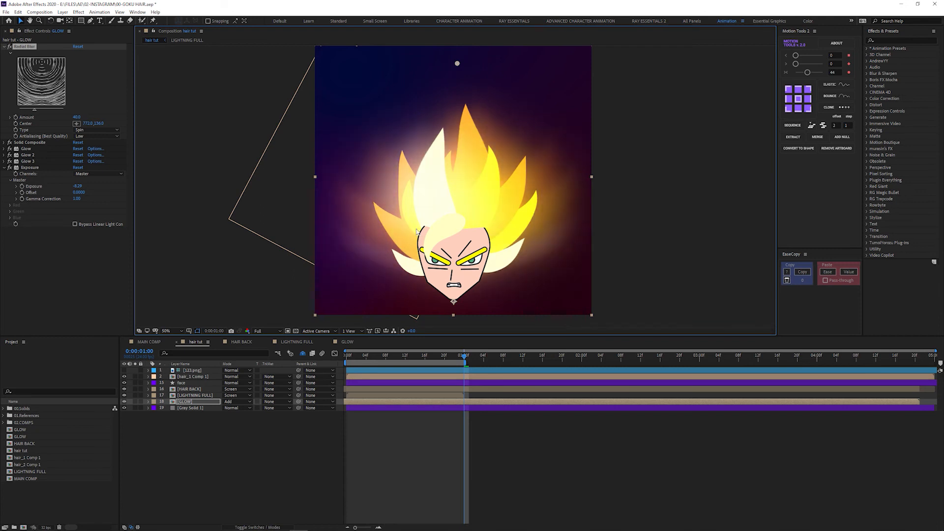
- Move the GLOW layer's anchor point down to the composition's lower edge and scale the layer's height to 140%
left_click(197, 401)
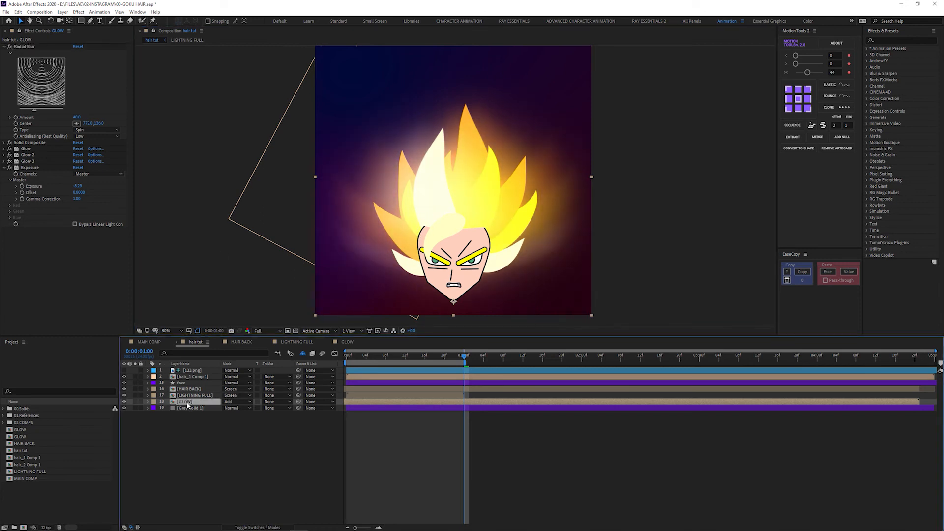
key("y")
mouse_move(453, 301)
left_mouse_down()
mouse_move(458, 212)
mouse_move(454, 318)
left_mouse_up()
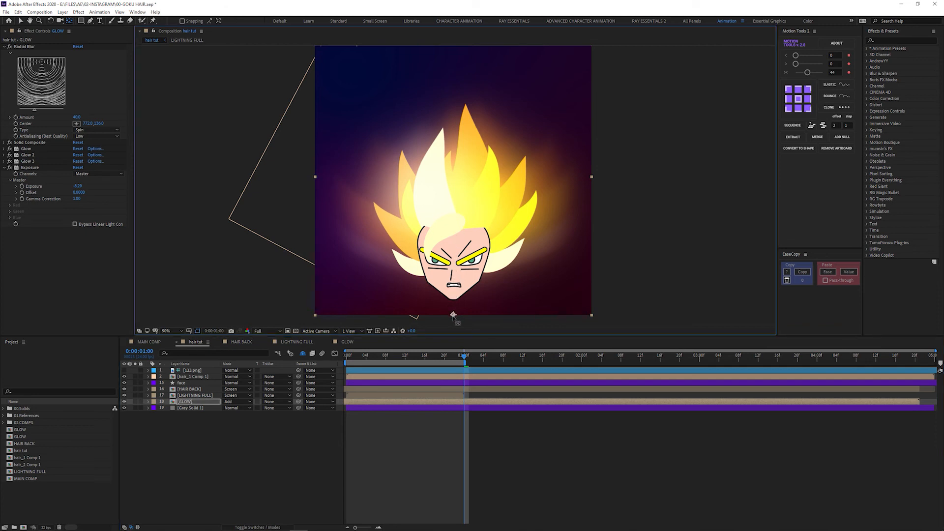
key("s")
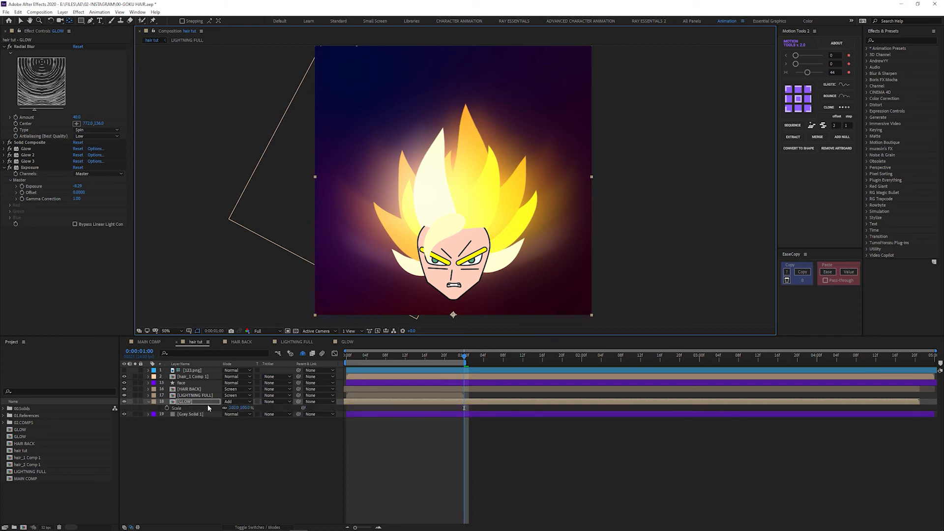
left_click(235, 409)
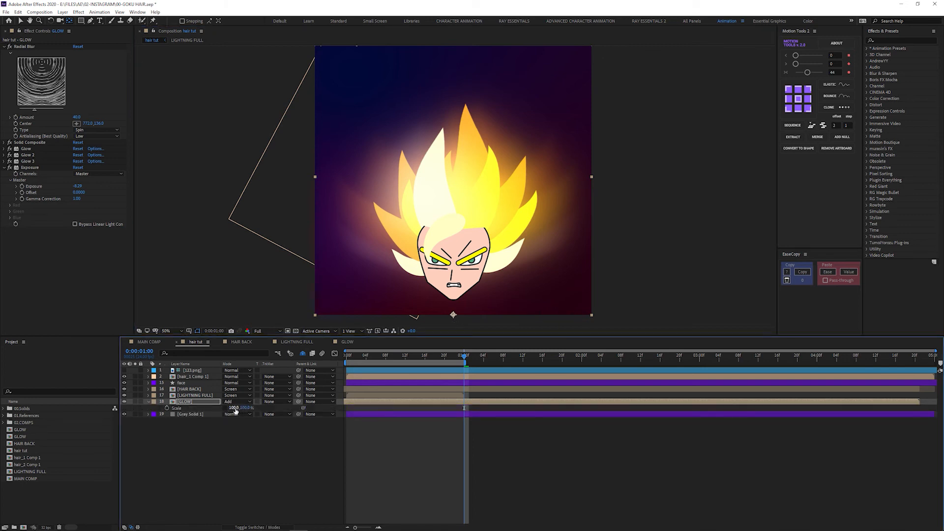
key("Tab")
type("140")
key("Return")
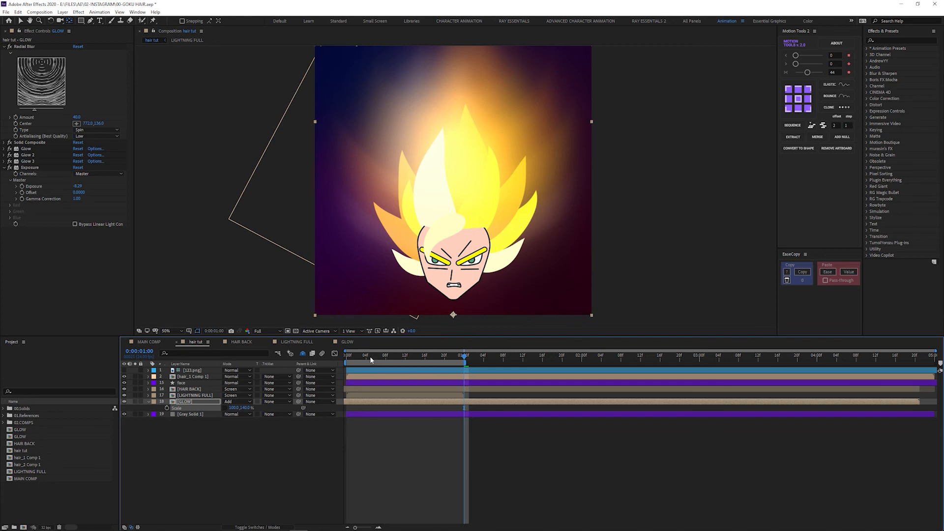
- Set the GLOW layer's Exposure to -9, keyframe Exposure and Scale at the composition's first frame, and reveal the keyframed properties
left_click(36, 169)
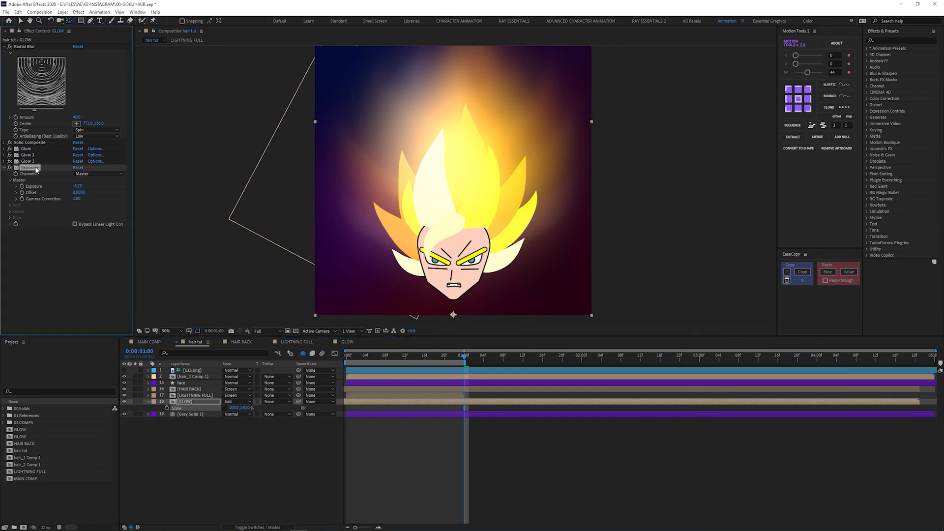
left_click_drag(77, 187, 46, 189)
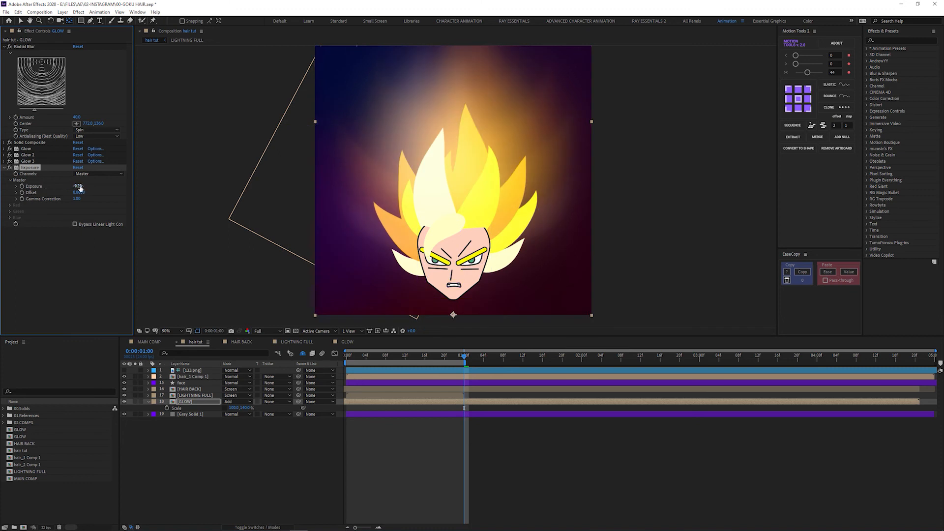
key("Home")
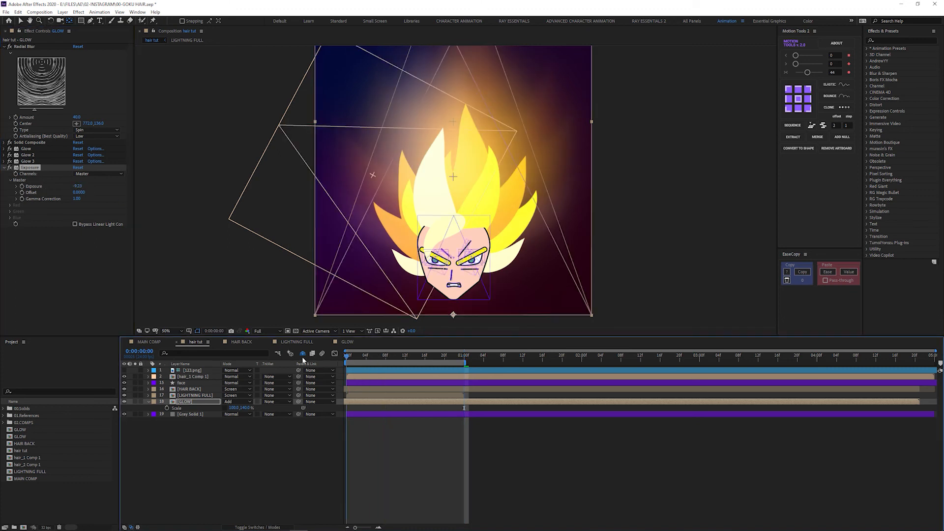
left_click(78, 186)
type("-")
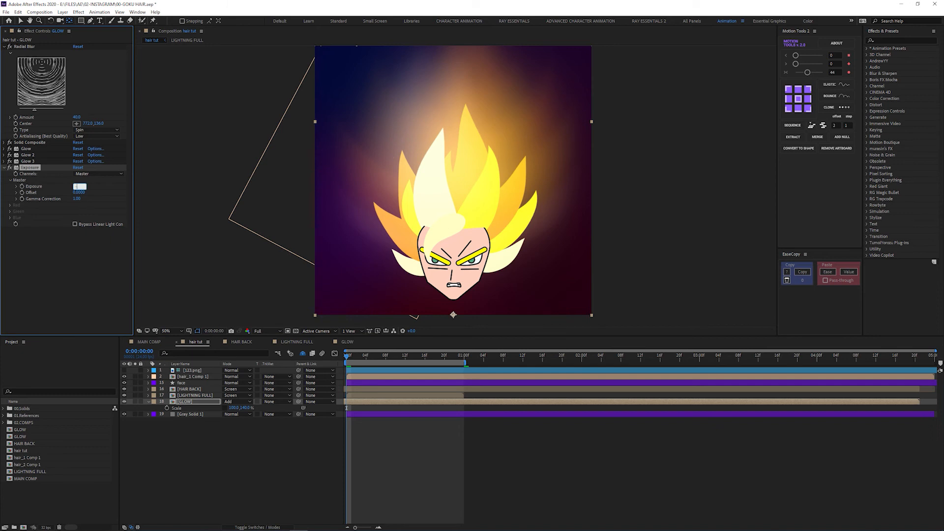
type("9")
key("Return")
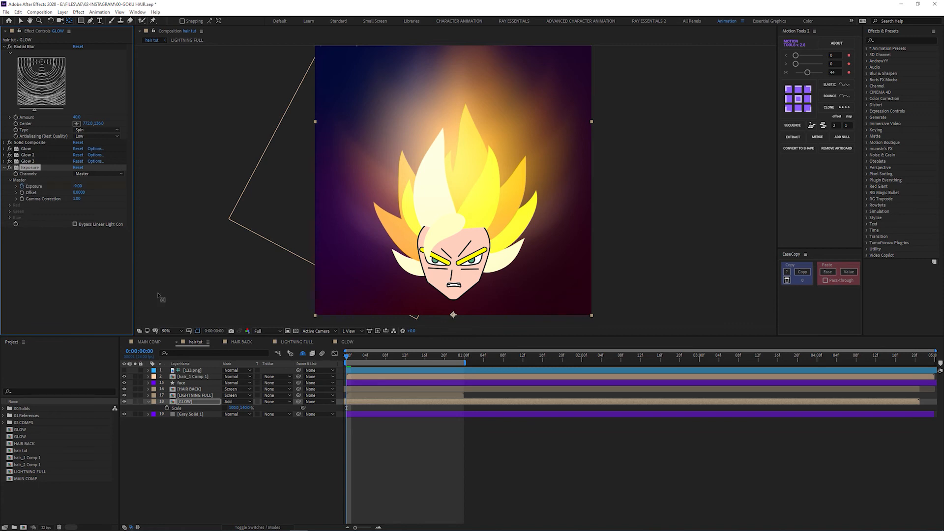
left_click(166, 409)
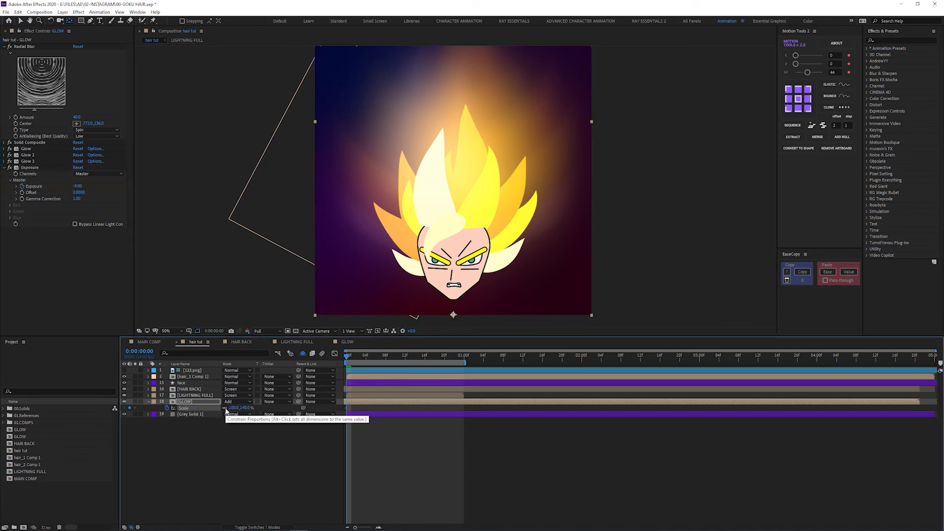
key("u")
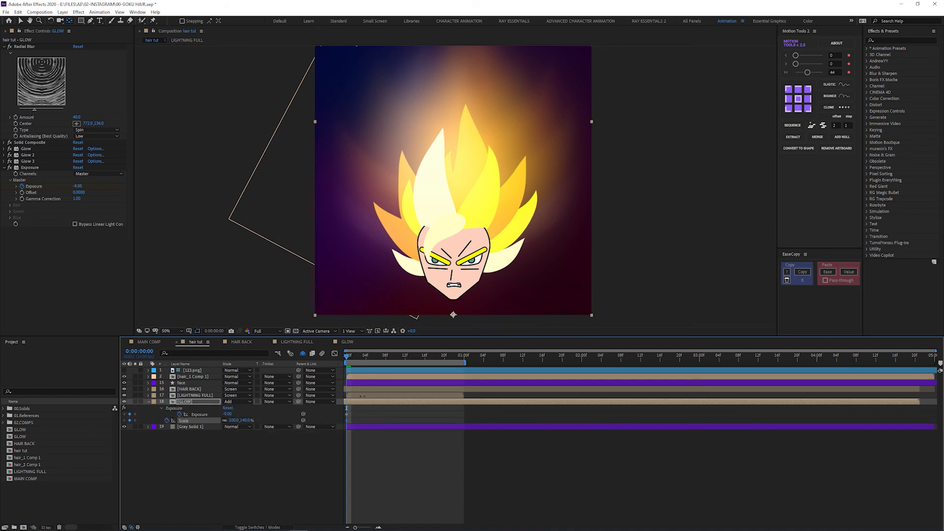
- Keyframe the GLOW layer's Exposure at -10 on frame 12
left_click(406, 363)
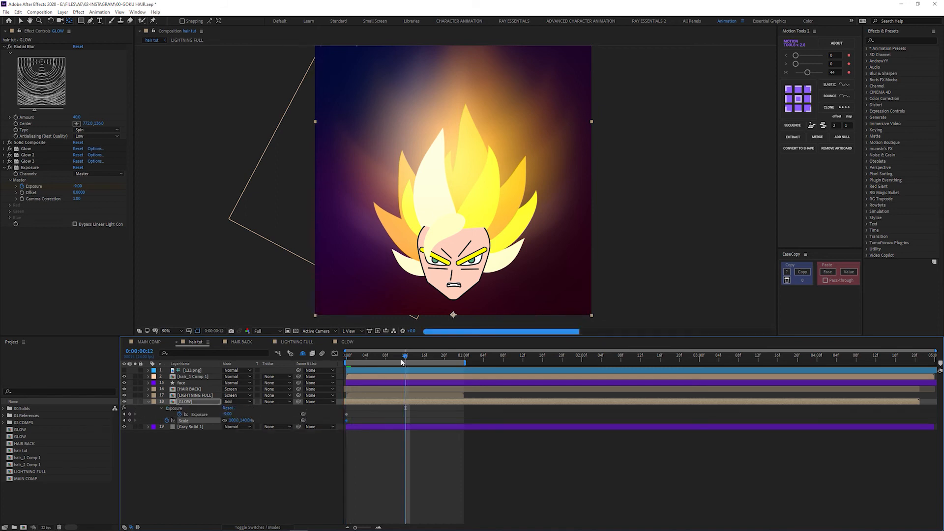
left_click_drag(229, 417, 203, 416)
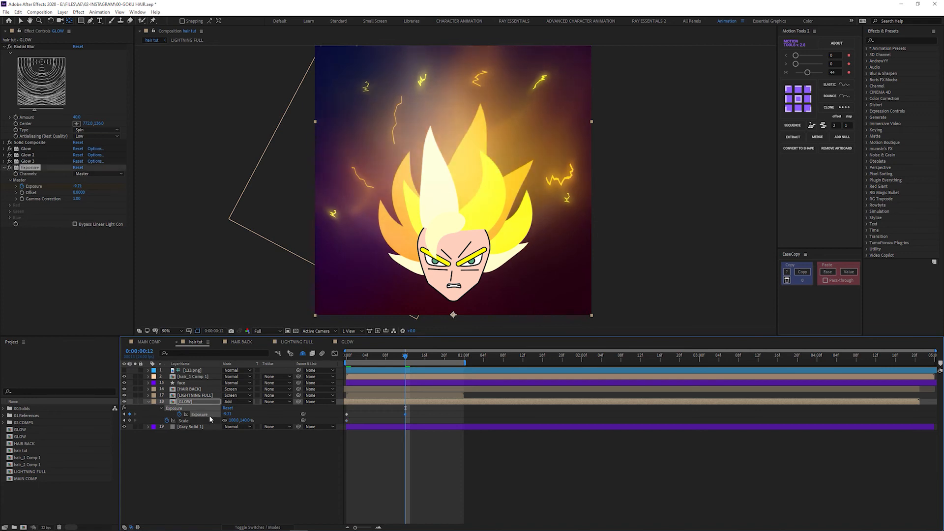
key("ctrl+z")
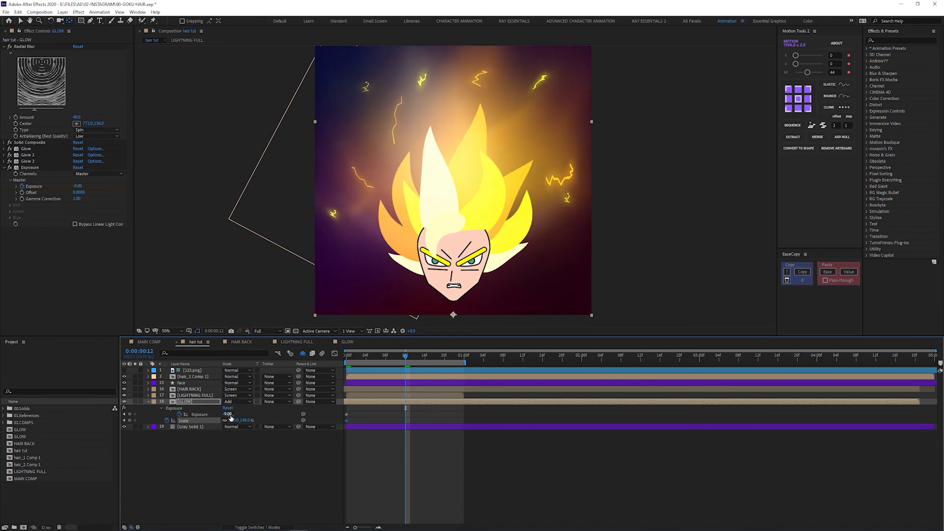
left_click(229, 415)
type("-10")
key("Return")
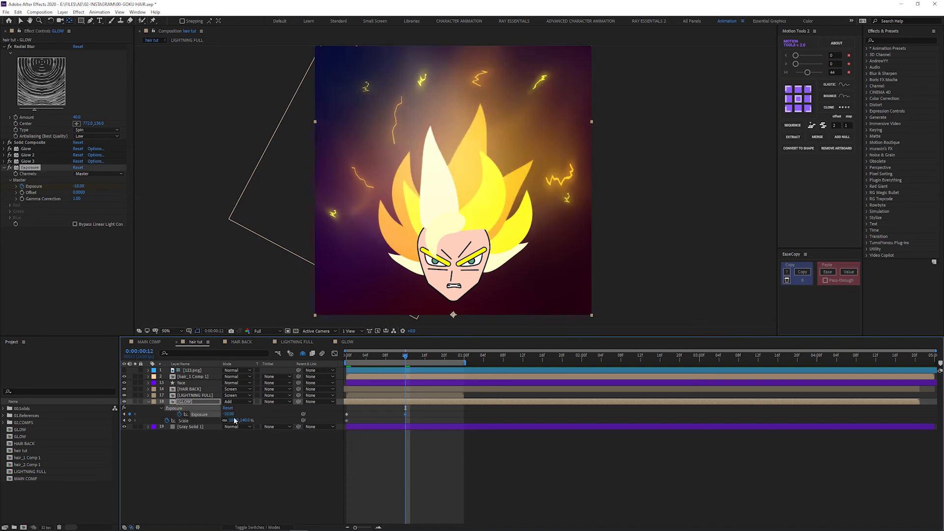
- Copy the GLOW layer's first Exposure keyframe to the one-second mark
left_click(464, 354)
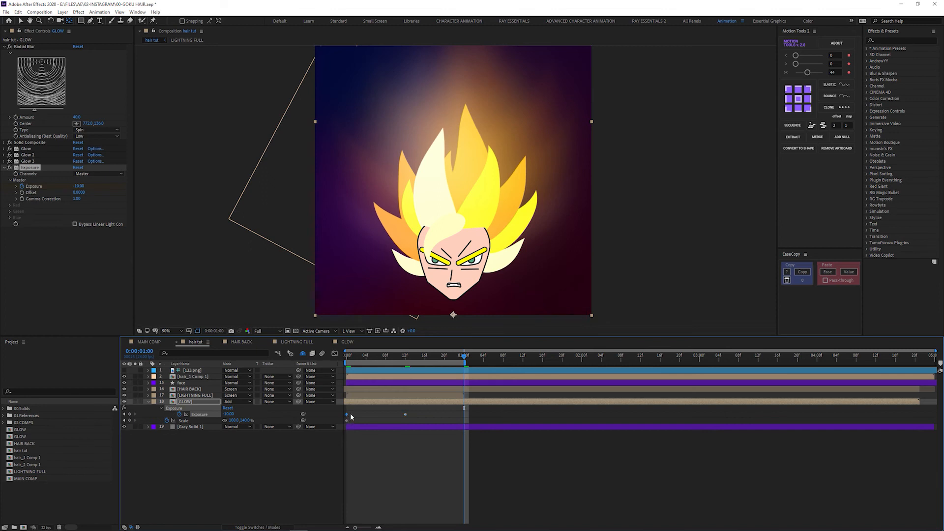
key("ctrl+v")
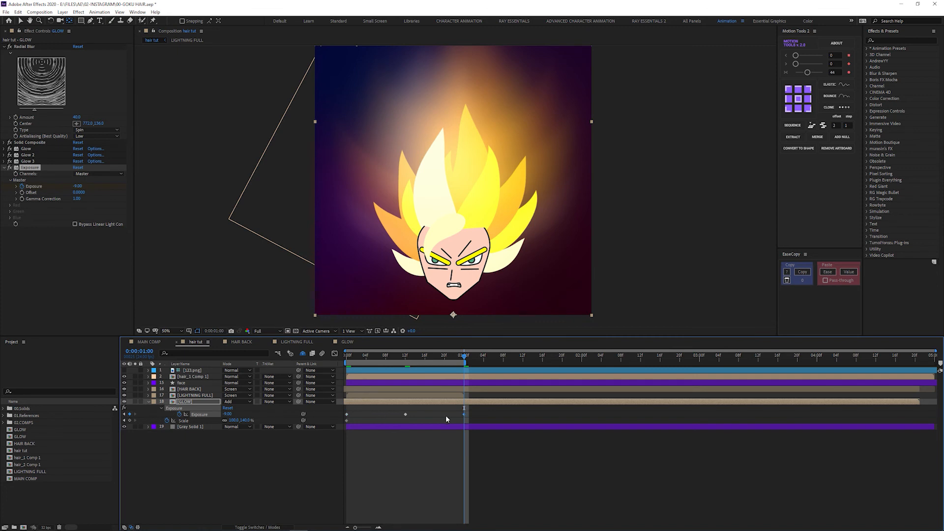
mouse_move(480, 413)
left_mouse_down()
mouse_move(323, 417)
mouse_move(472, 417)
left_mouse_up()
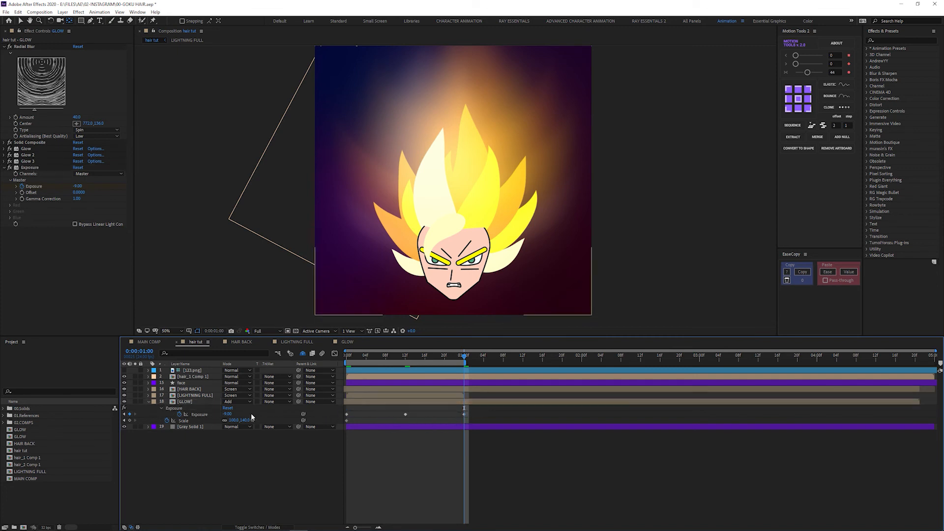
- Keyframe the GLOW layer's Scale on frame 12 with its width at 90%, keeping the proportions linked
key("j")
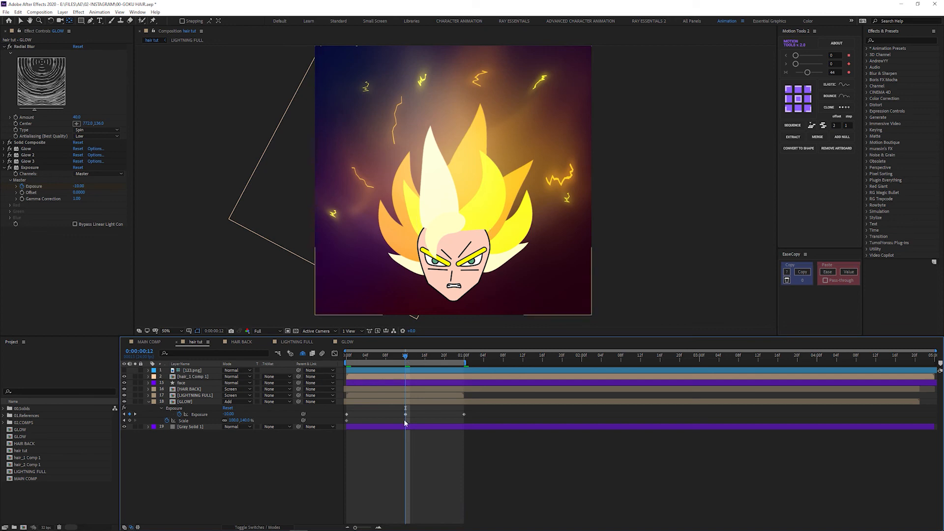
left_click(234, 421)
type("90")
key("Return")
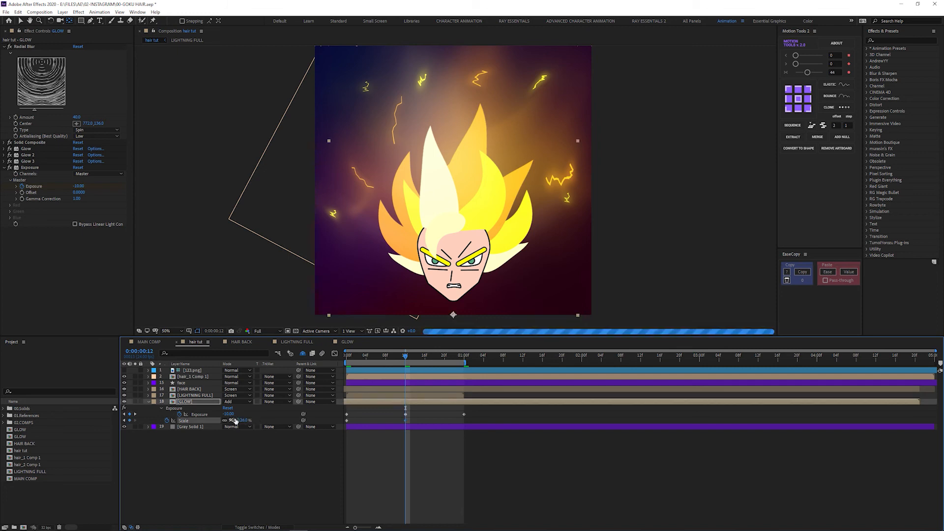
- Copy the GLOW layer's first Scale keyframe to one second and apply easy ease to all its Exposure and Scale keyframes
key("k")
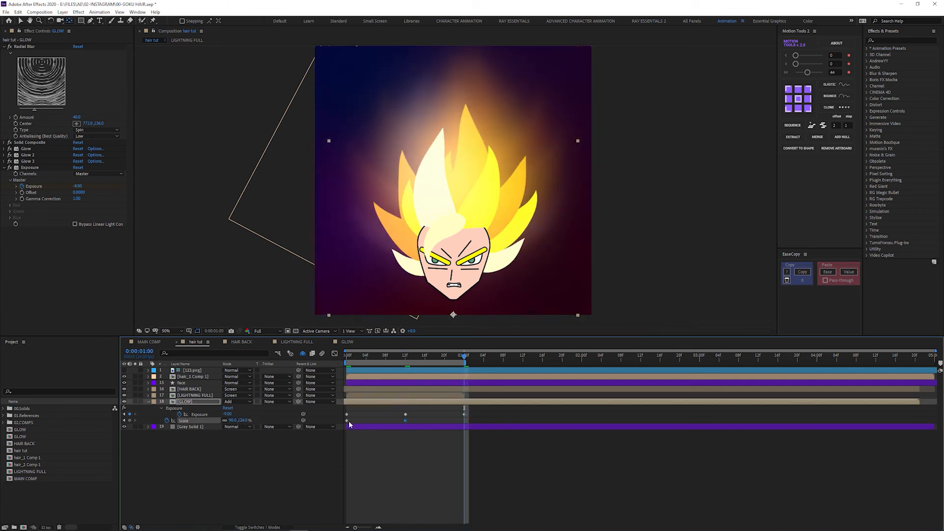
left_click(347, 420)
left_click_drag(486, 411, 340, 427)
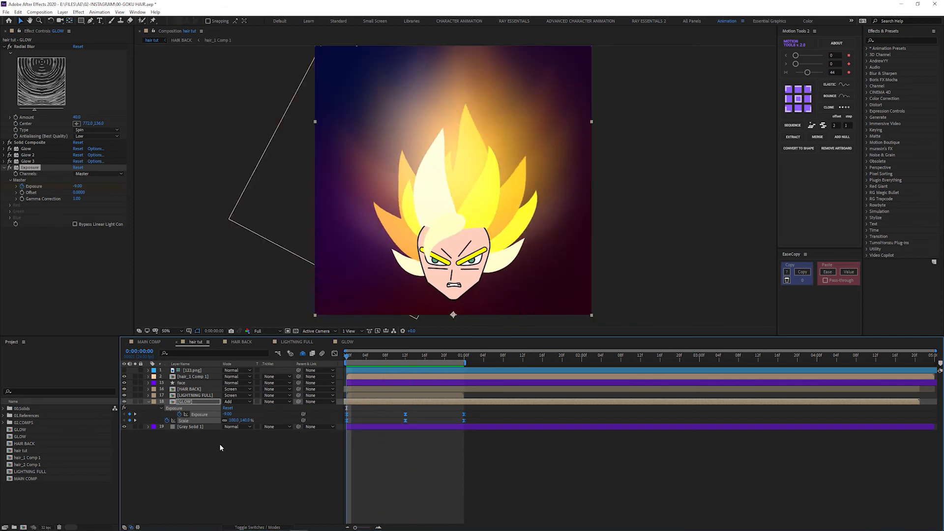
- Add a new null object and place it above all other layers in the hair tut composition
right_click(185, 443)
mouse_move(201, 447)
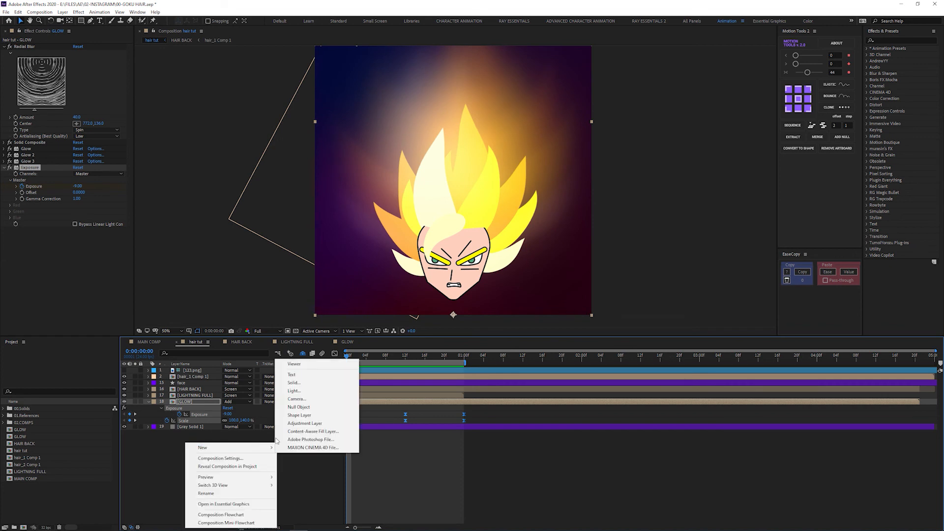
left_click(306, 410)
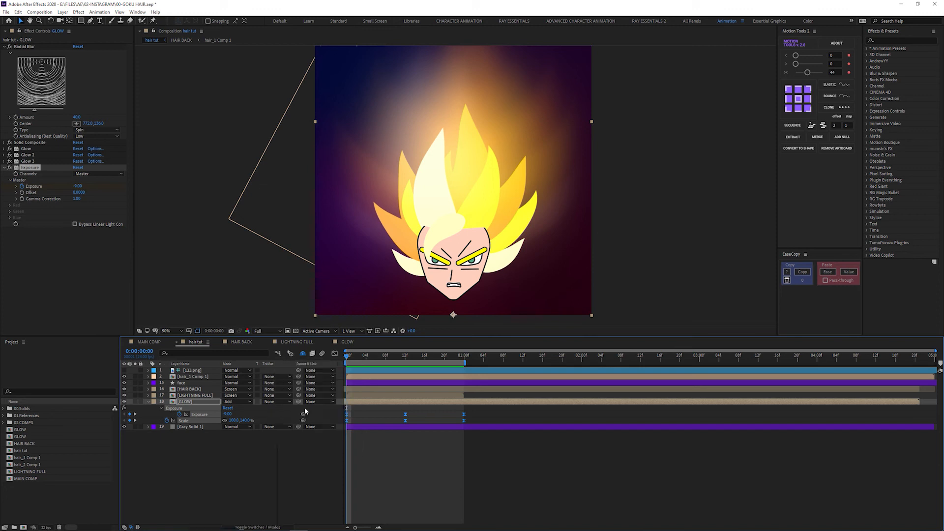
left_click(195, 448)
left_click_drag(191, 401, 193, 371)
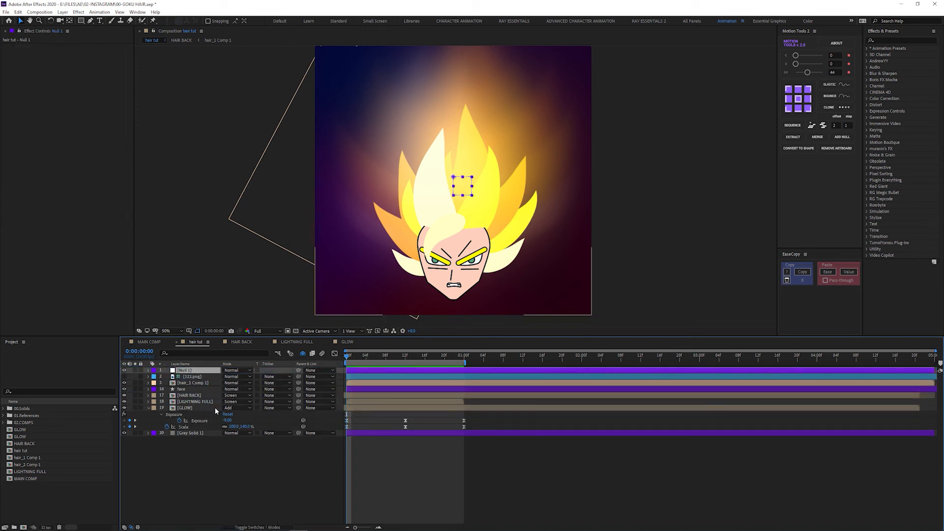
- Apply a Fill effect to the null and duplicate it three times
key("ctrl+space")
type("fill")
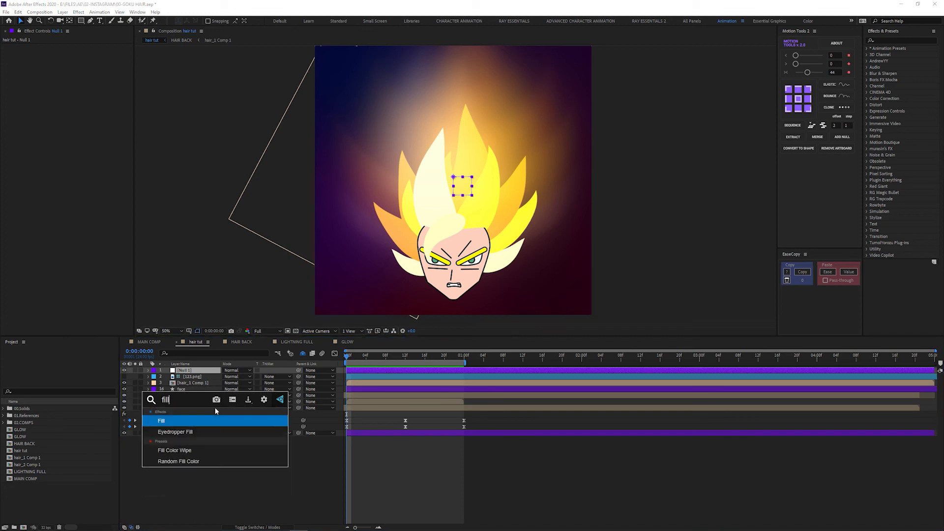
key("Return")
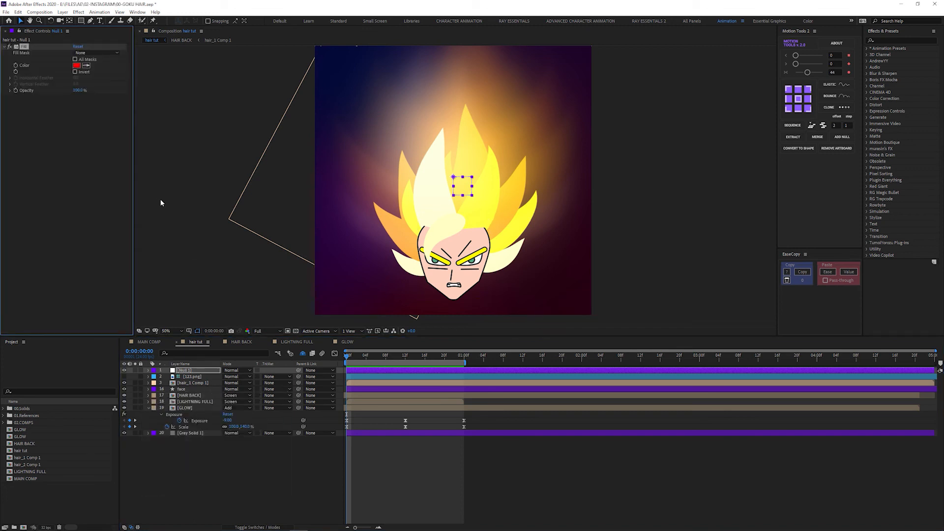
key("ctrl+d")
key("ctrl+d")
key("ctrl+d")
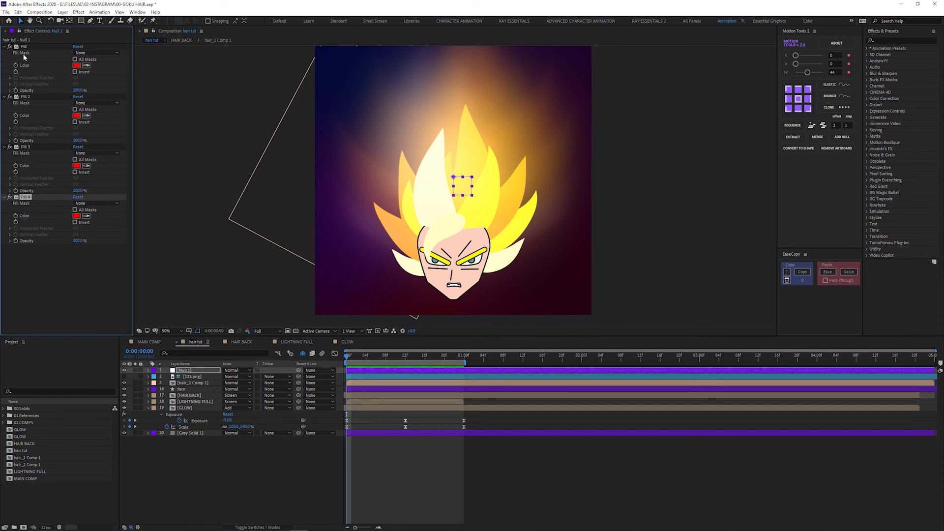
- Rename the null's four Fill effects, in order, LIGHTONES, MIDTONES, DARKTONES and FRONTHAIR
left_click(25, 48)
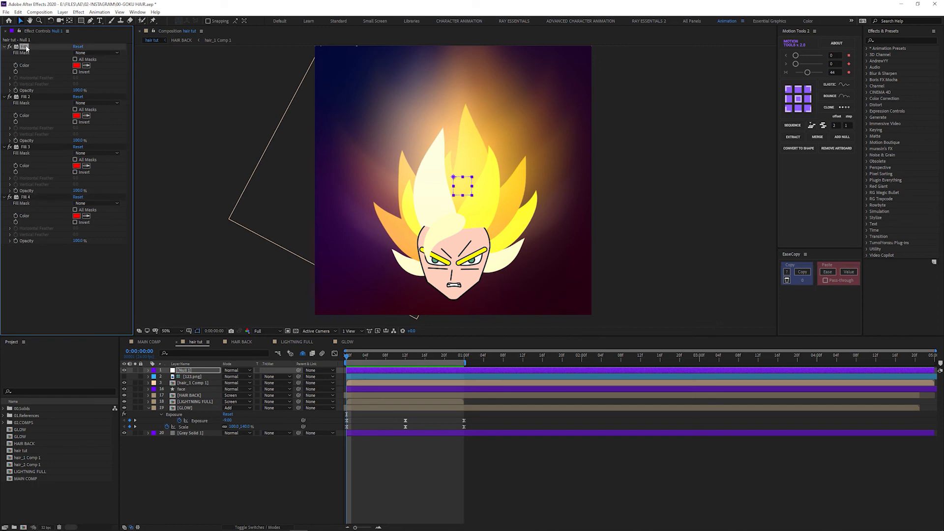
type("LIGHTONES")
left_click(25, 97)
key("Return")
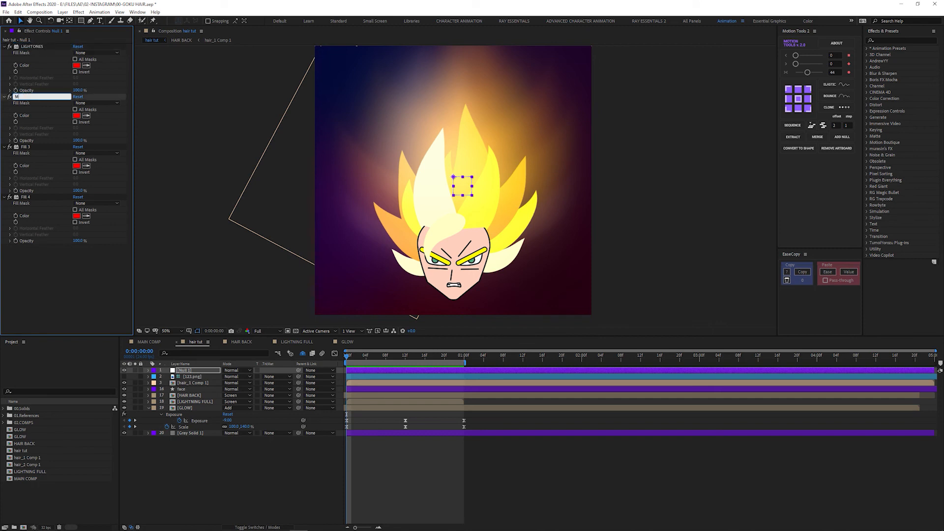
type("MIDTONES")
key("Return")
left_click(25, 147)
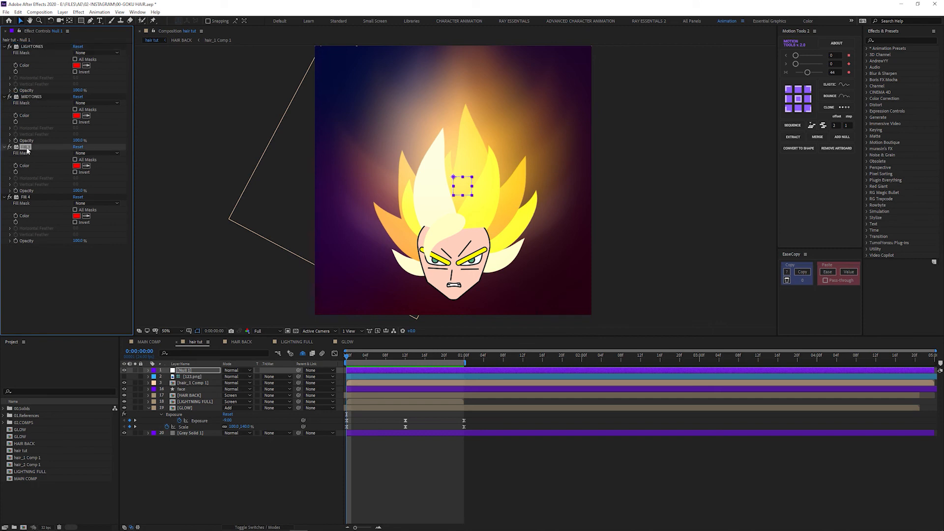
type("DARKTONES")
left_click(28, 196)
key("Return")
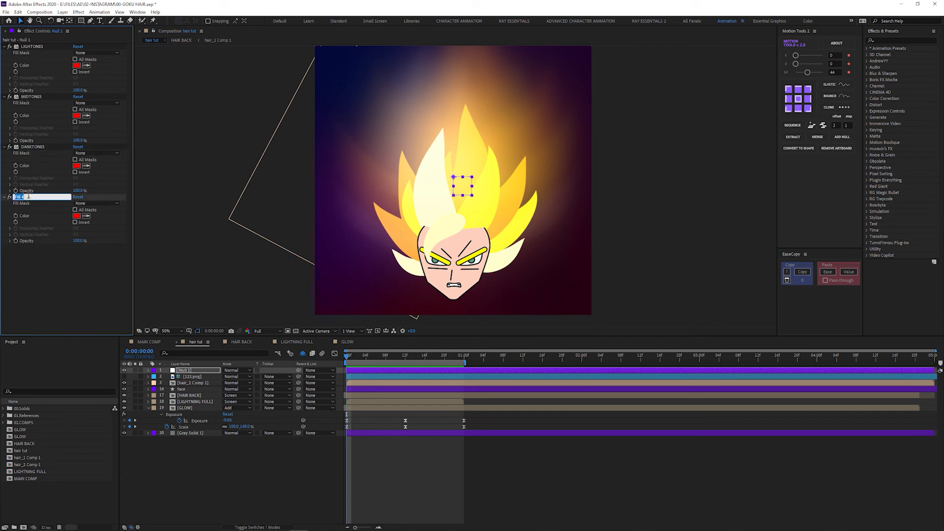
type("FRONTHAIR")
key("Return")
- Select all eleven hair layers in the HAIR BACK composition and filter the timeline by "color" to reveal their Fill colors
left_click(235, 342)
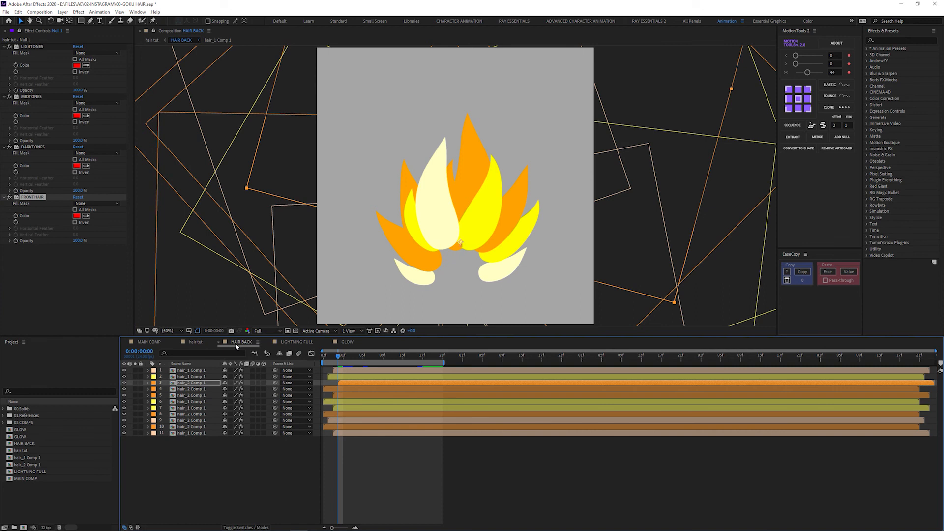
left_click(191, 370)
left_click(195, 433, "shift")
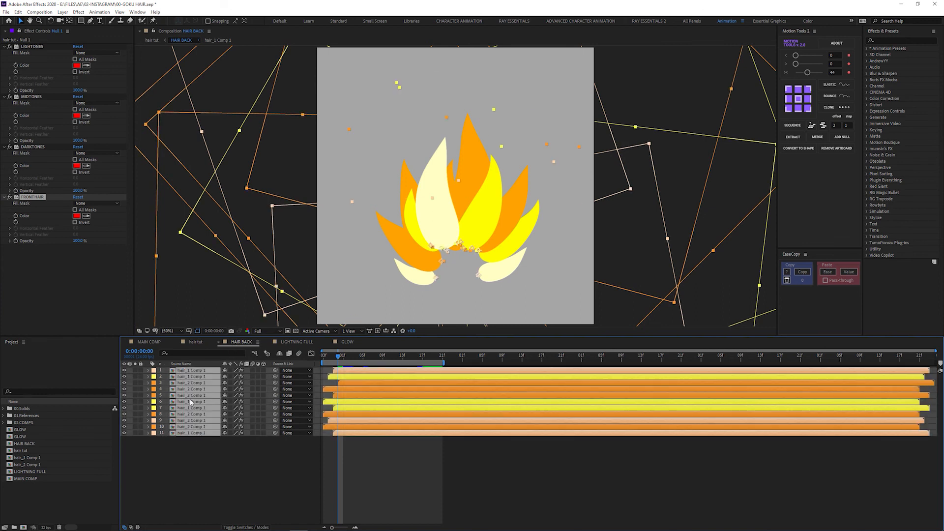
left_click(174, 354)
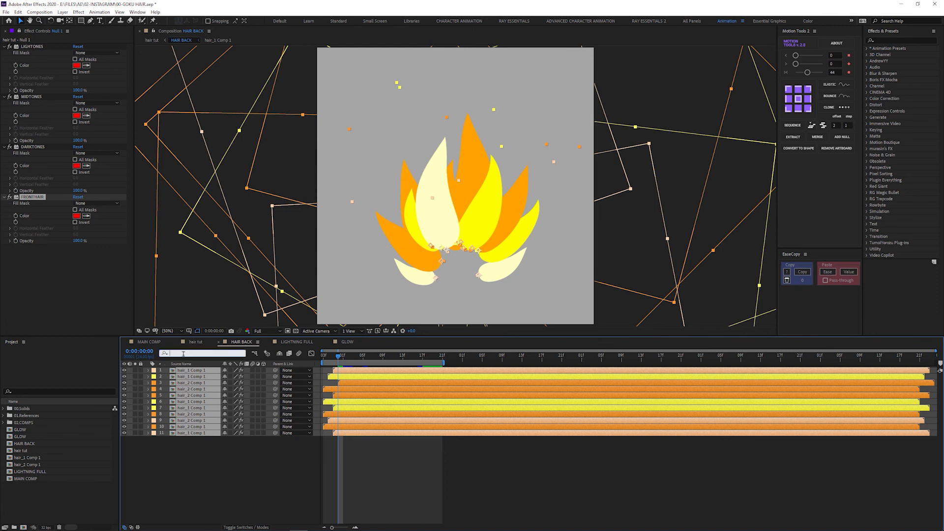
type("color")
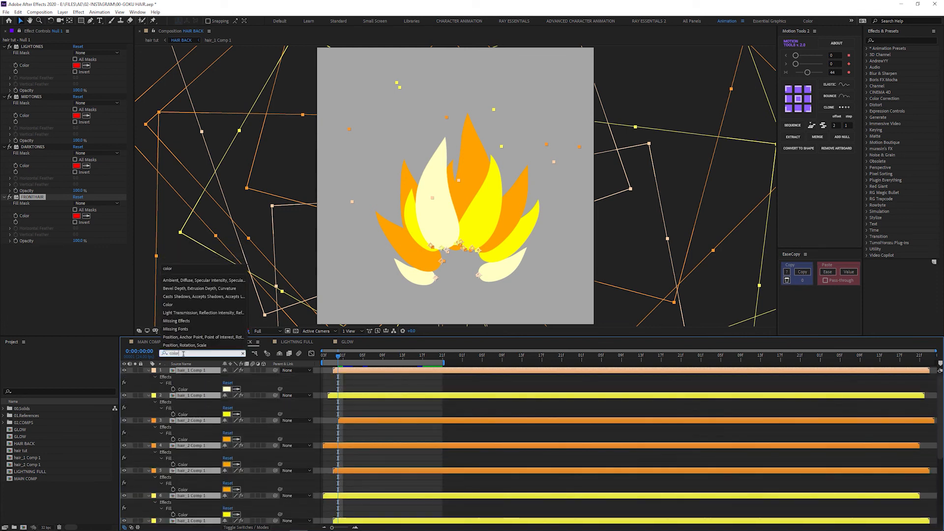
- Link the Fill color of HAIR BACK's first hair layer to the null's LIGHTONES color
left_click(193, 373)
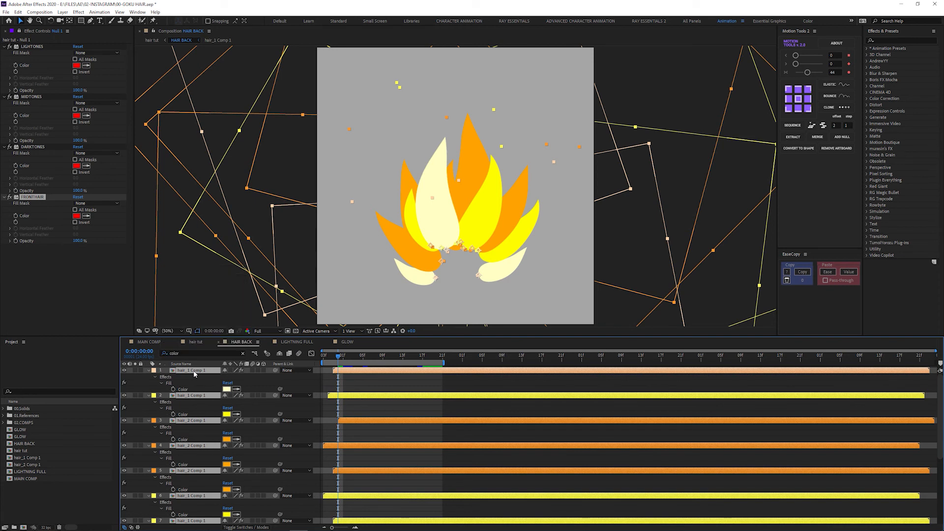
left_click(196, 389)
left_click_drag(281, 389, 282, 389)
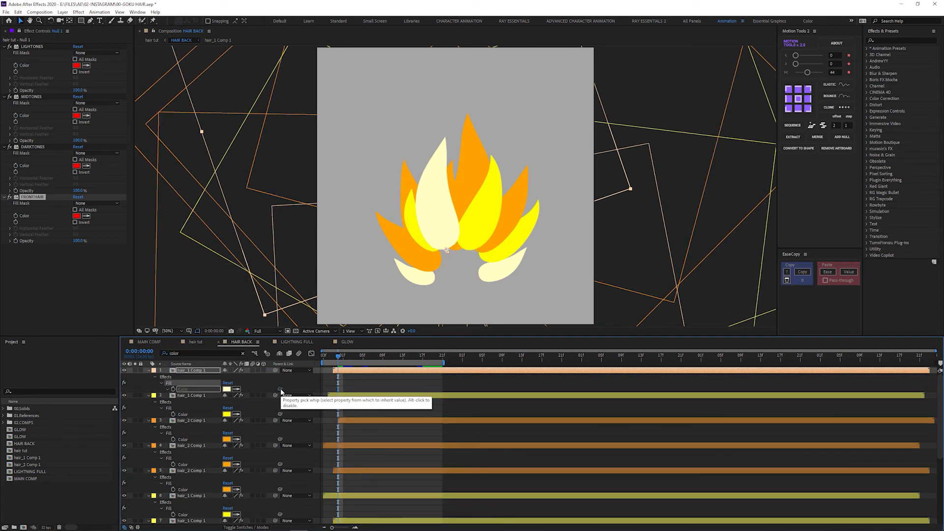
left_click_drag(280, 389, 44, 66)
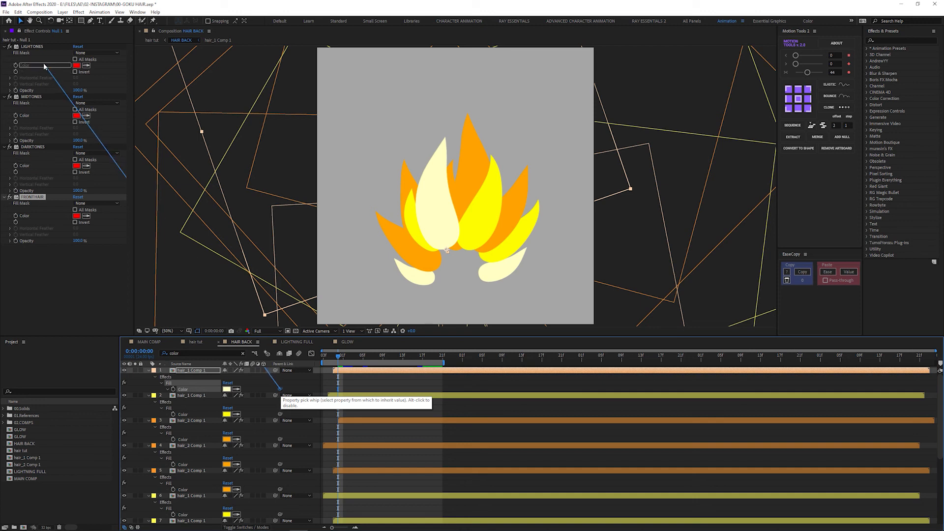
left_click_drag(44, 67, 44, 66)
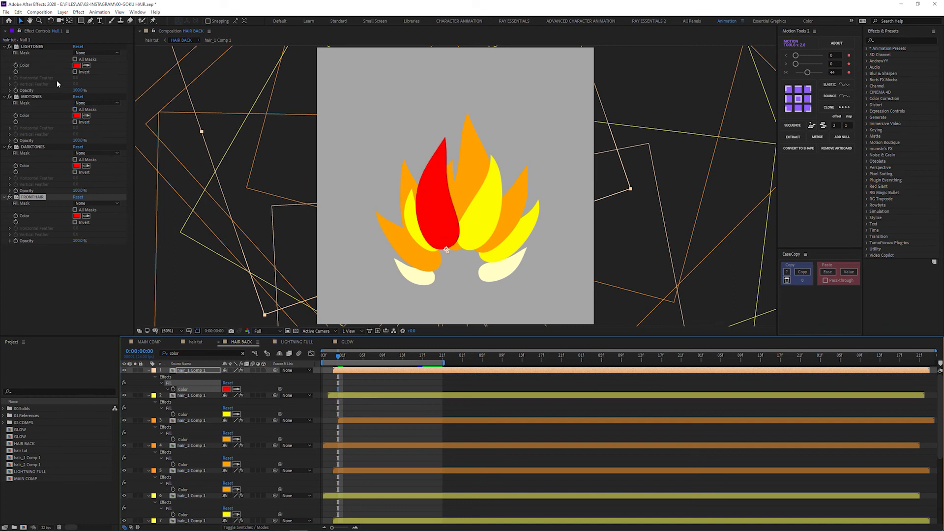
- Link the second hair layer's Fill color to MIDTONES and the third's to DARKTONES, and clear the timeline filter
left_click_drag(280, 414, 77, 125)
left_click_drag(68, 119, 68, 119)
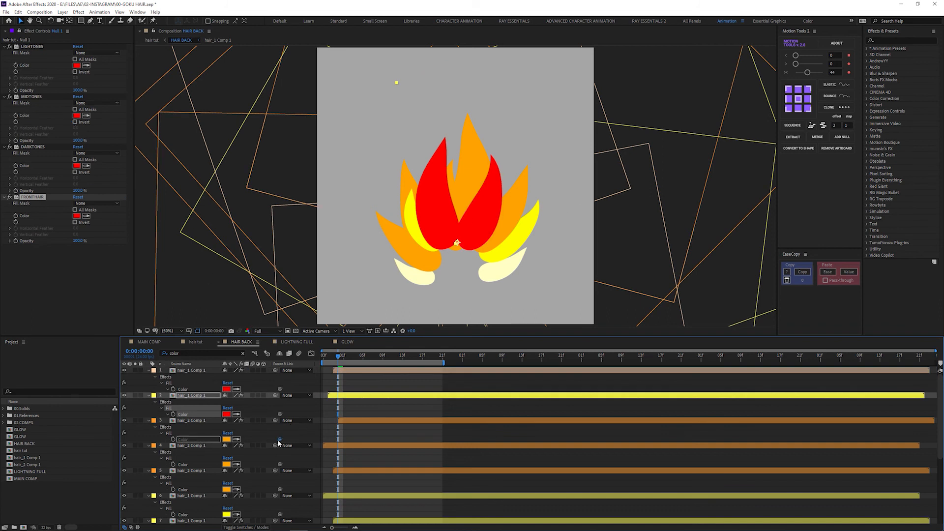
left_click_drag(279, 439, 60, 169)
left_click_drag(189, 353, 154, 353)
key("BackSpace")
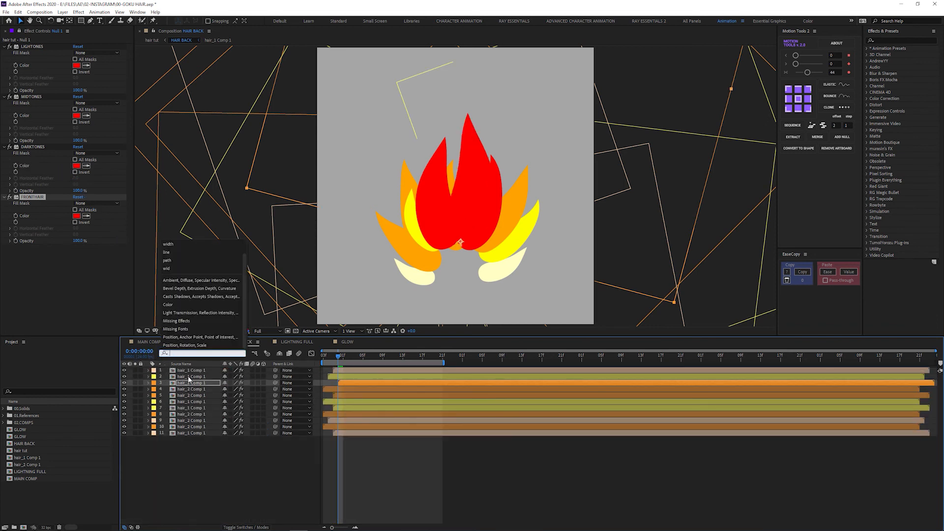
- Unlock the effect controls and copy the first layer's LIGHTONES-linked Fill onto hair layers 9 and 11
left_click(189, 371)
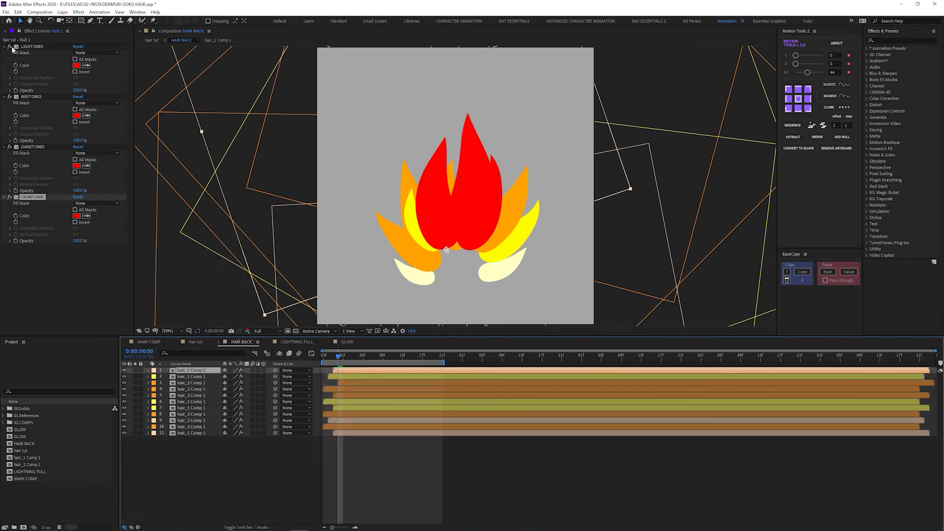
left_click(19, 31)
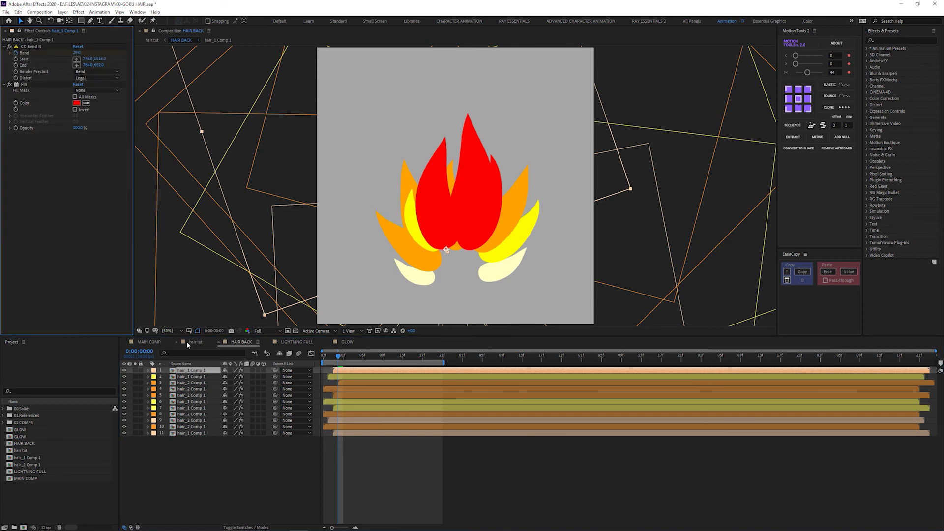
left_click(24, 84)
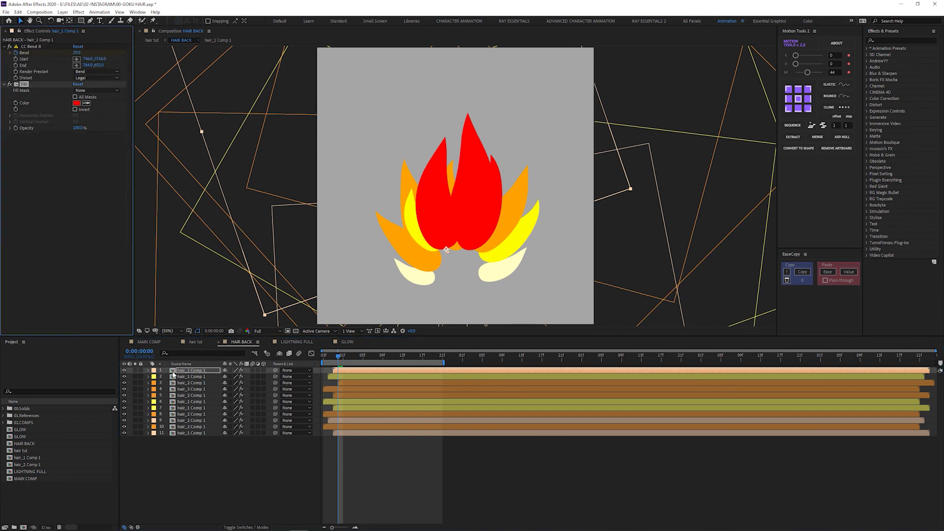
left_click(183, 421)
left_click(184, 433, "ctrl")
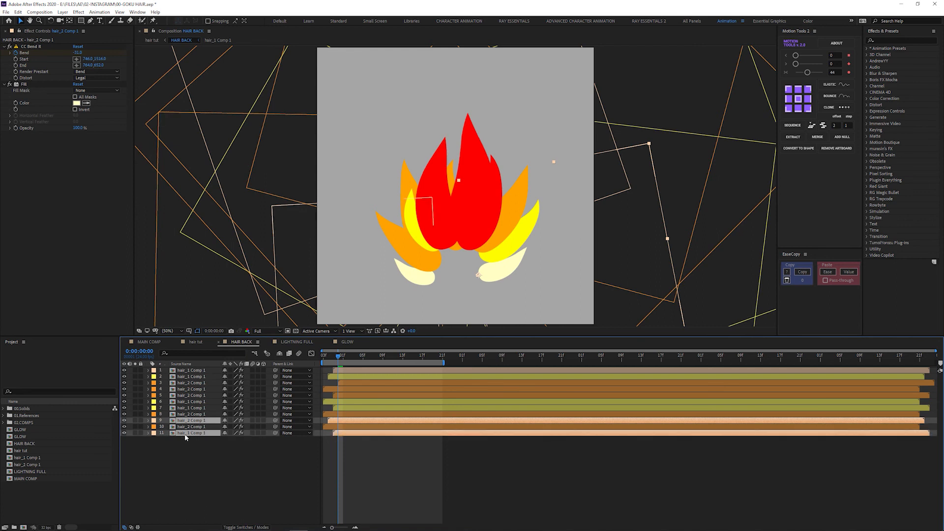
key("ctrl+v")
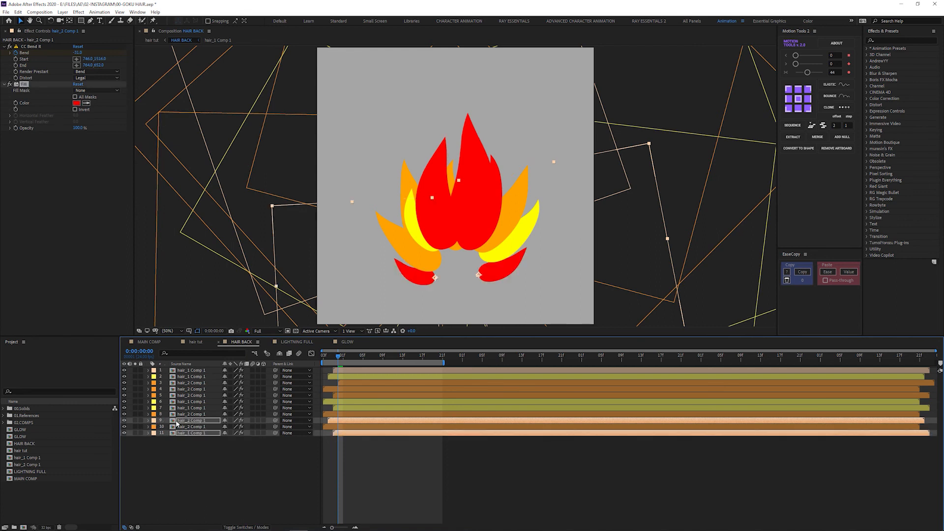
- Copy the second hair layer's MIDTONES-linked Fill onto hair layers 6 and 7 in HAIR BACK
left_click(186, 377)
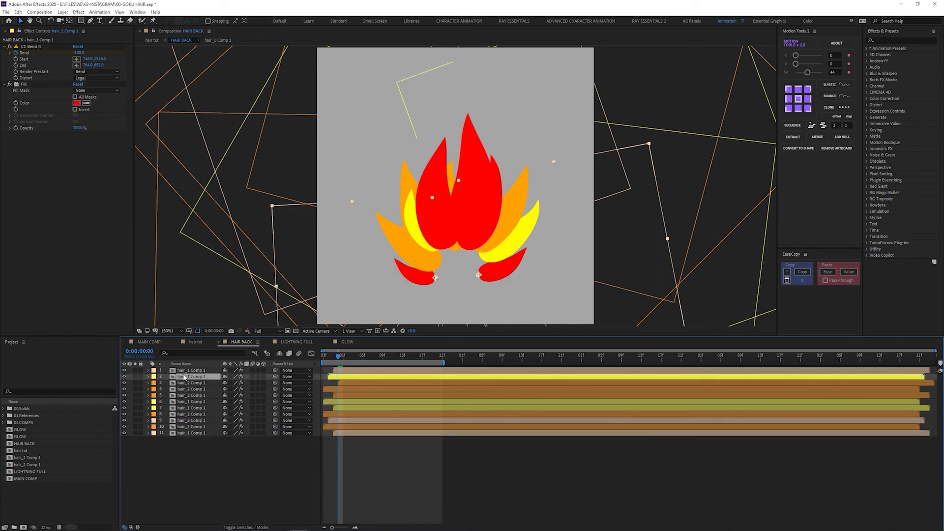
left_click(23, 85)
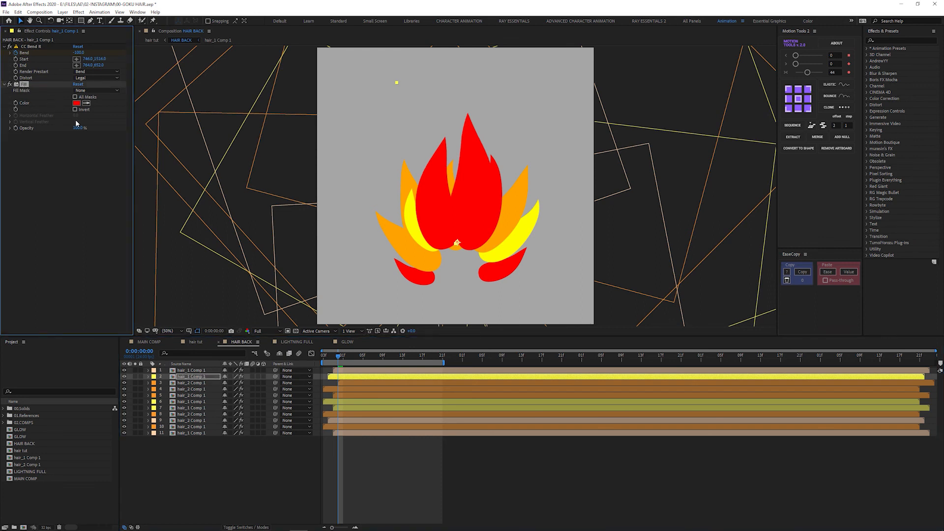
left_click(185, 402)
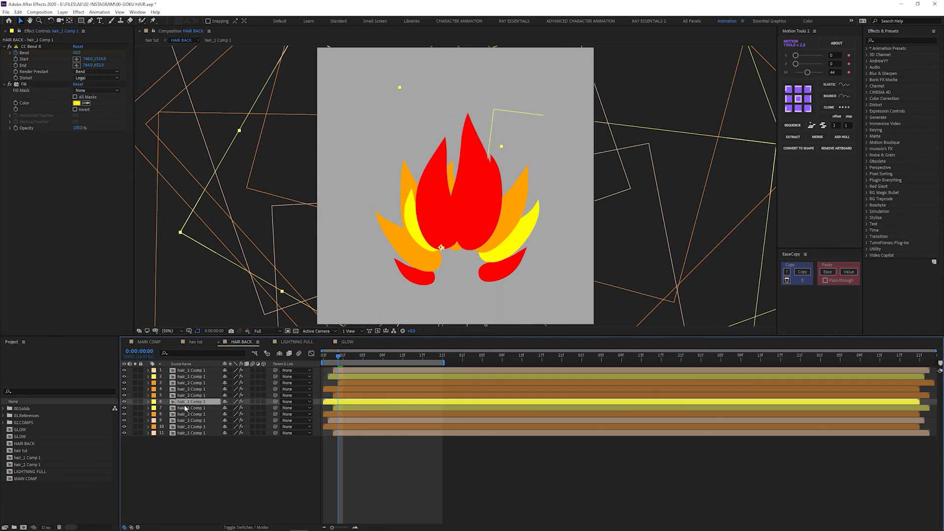
left_click(185, 407)
key("ctrl+v")
- Copy the third hair layer's DARKTONES-linked Fill onto hair layers 4, 5, 8 and 10
left_click(190, 382)
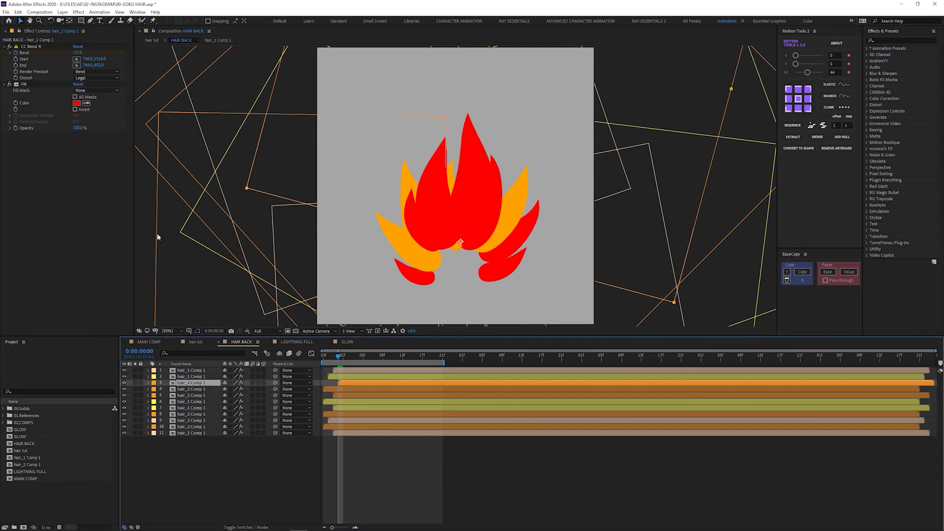
left_click(24, 84)
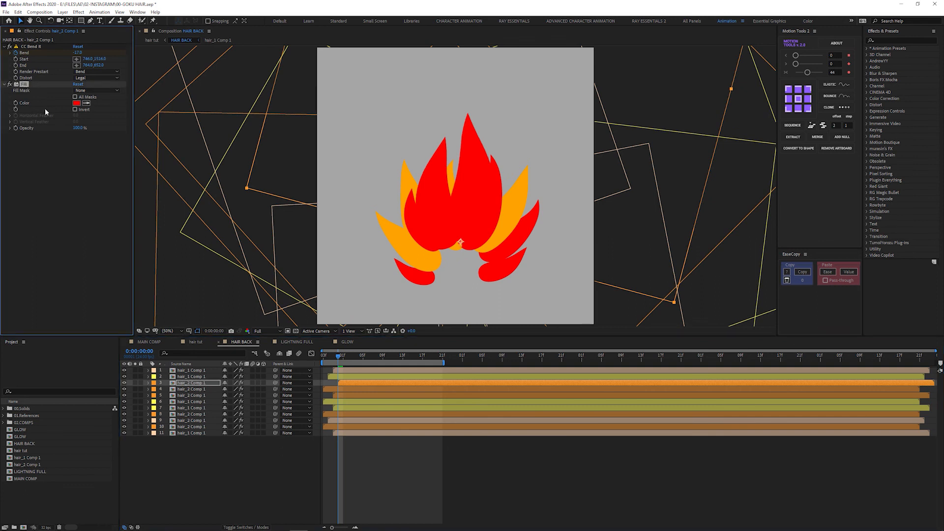
left_click(190, 389)
left_click(189, 396, "ctrl")
left_click(187, 414, "ctrl")
left_click(187, 426, "ctrl")
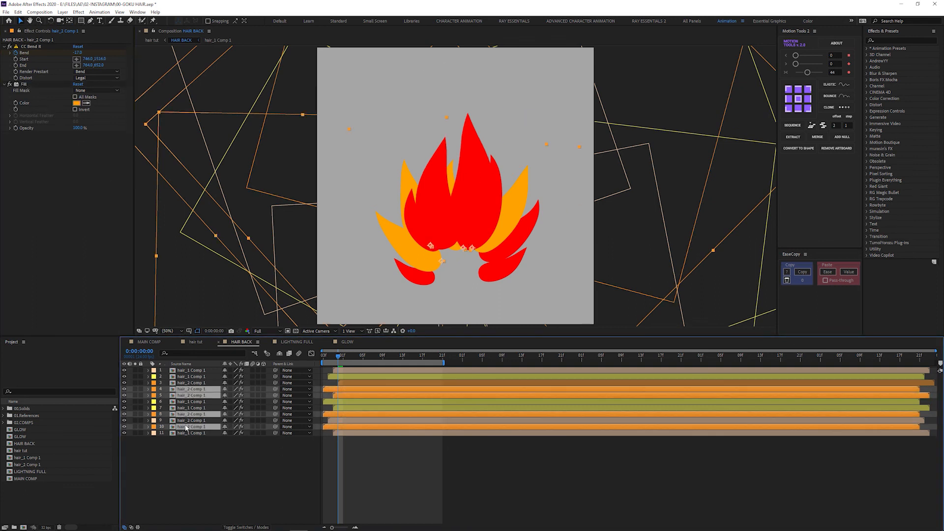
key("ctrl+v")
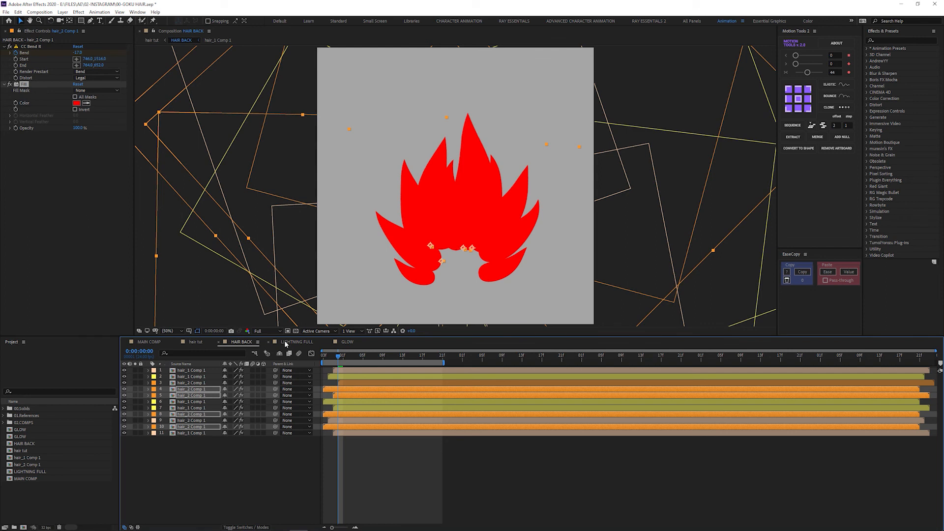
- Lock the effect controls on the hair tut null and reveal the Fill colors of Lightning_1 and Lightning_2 in LIGHTNING FULL
left_click(285, 343)
left_click(24, 47)
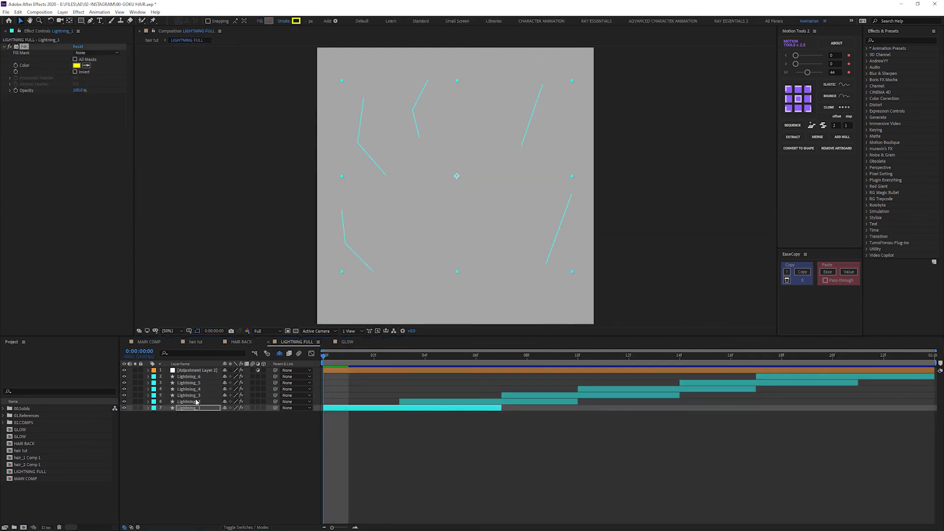
left_click(199, 344)
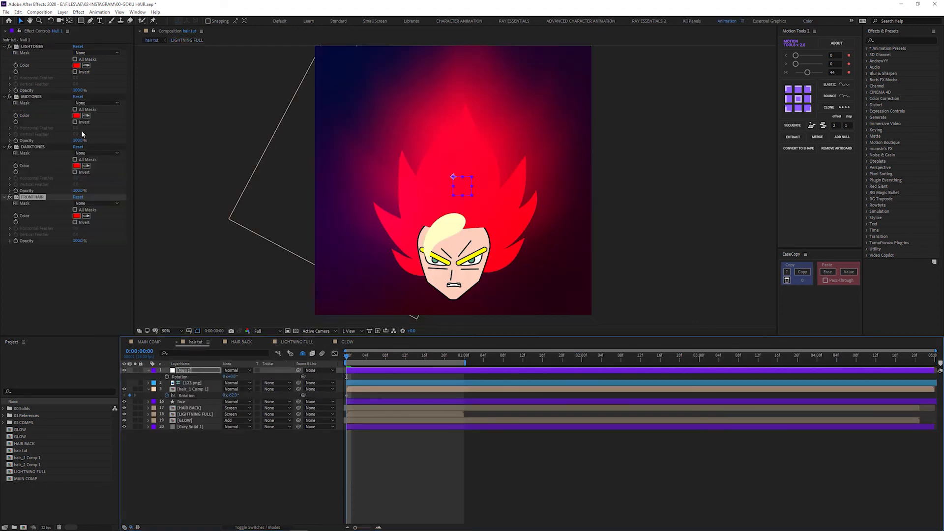
left_click(28, 47)
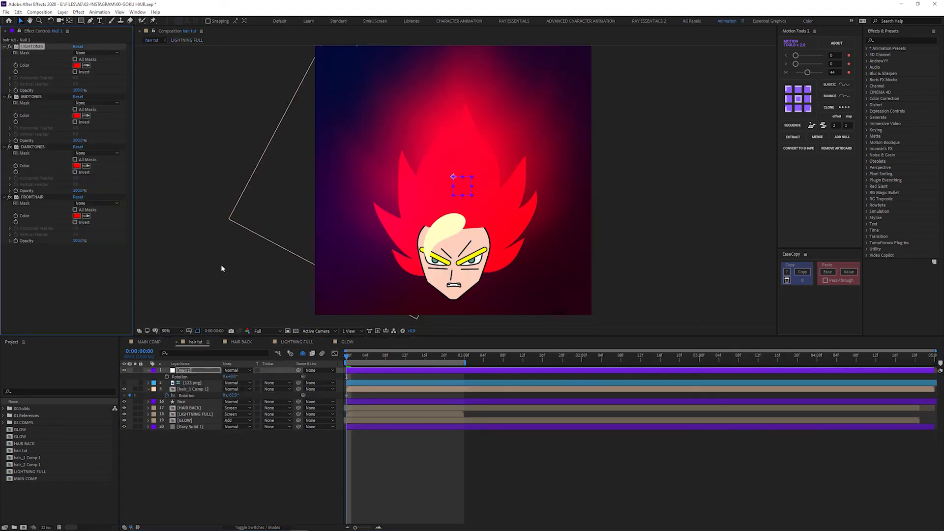
left_click(288, 343)
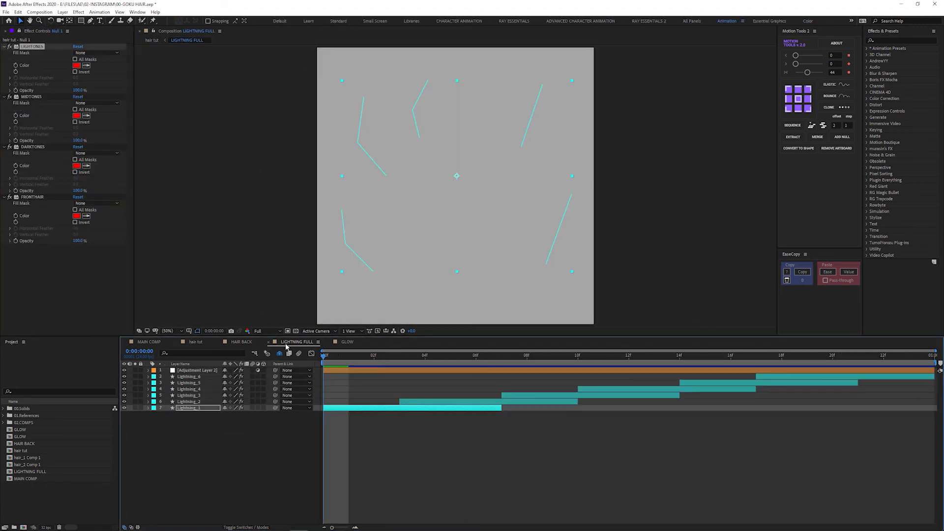
left_click(148, 409)
left_click(155, 421)
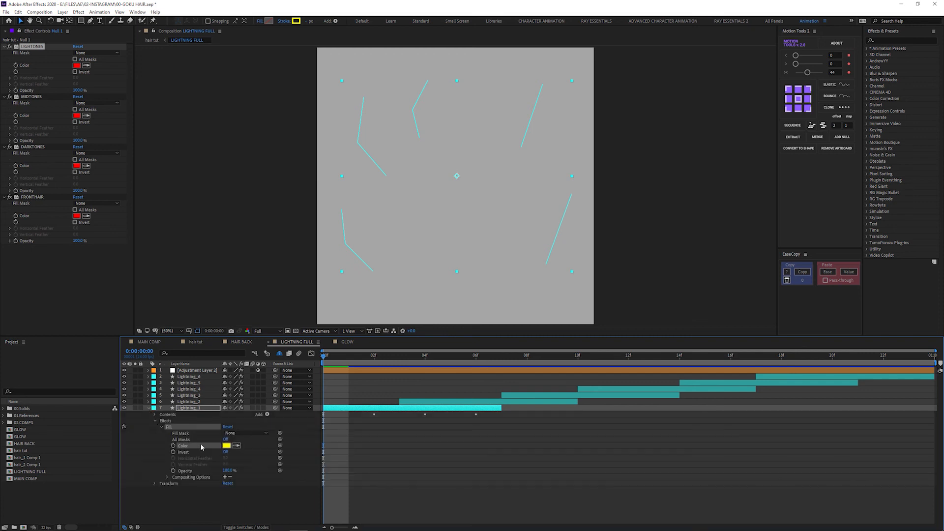
left_click(148, 402)
left_click(155, 414)
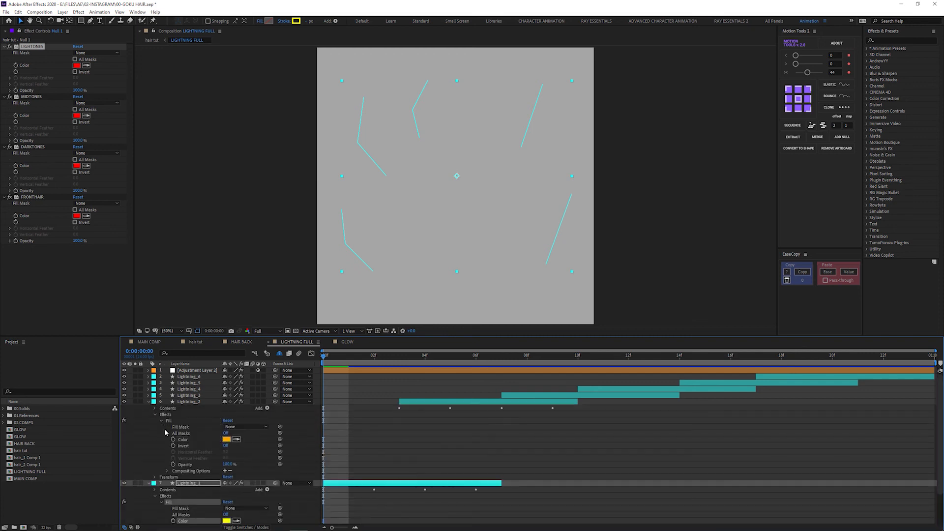
- Link Lightning_2's Fill color to DARKTONES and Lightning_1's to MIDTONES, and collapse both layers
left_click(189, 402)
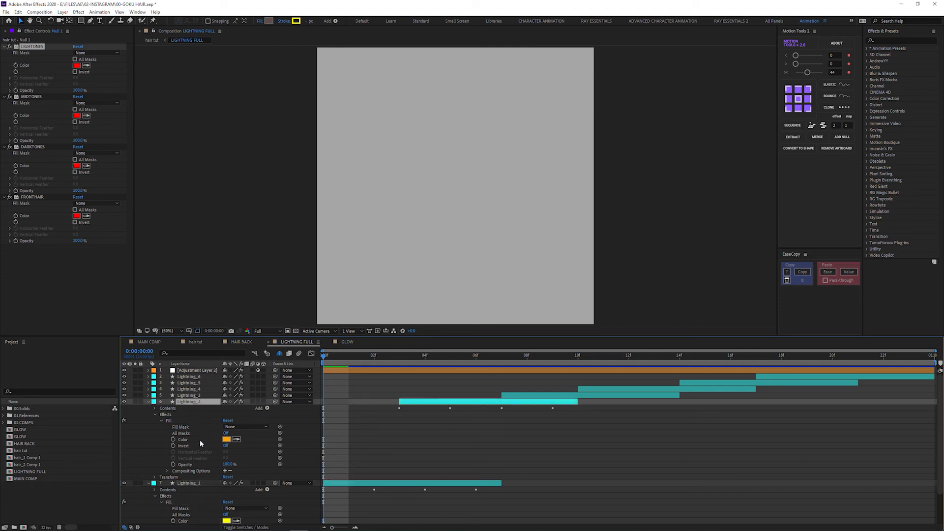
left_click_drag(280, 439, 54, 169)
left_click(192, 483)
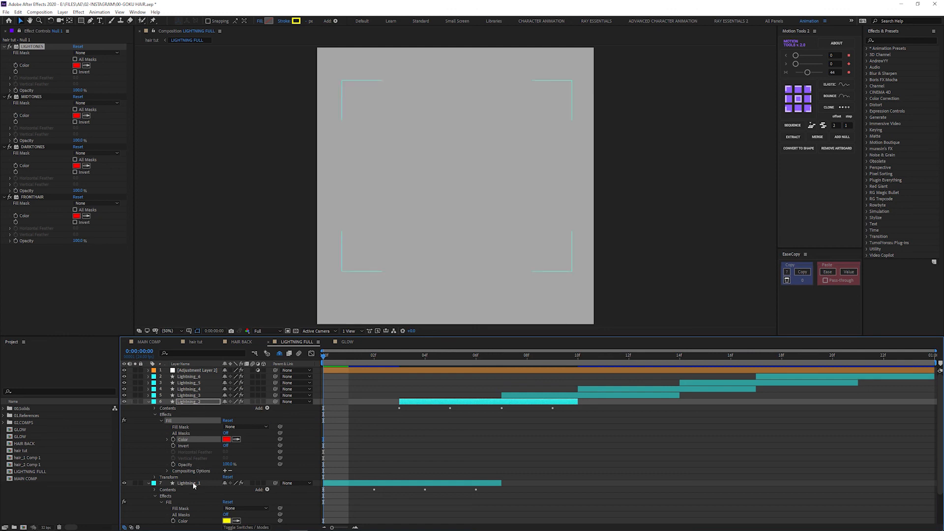
scroll(281, 524, "down", 1)
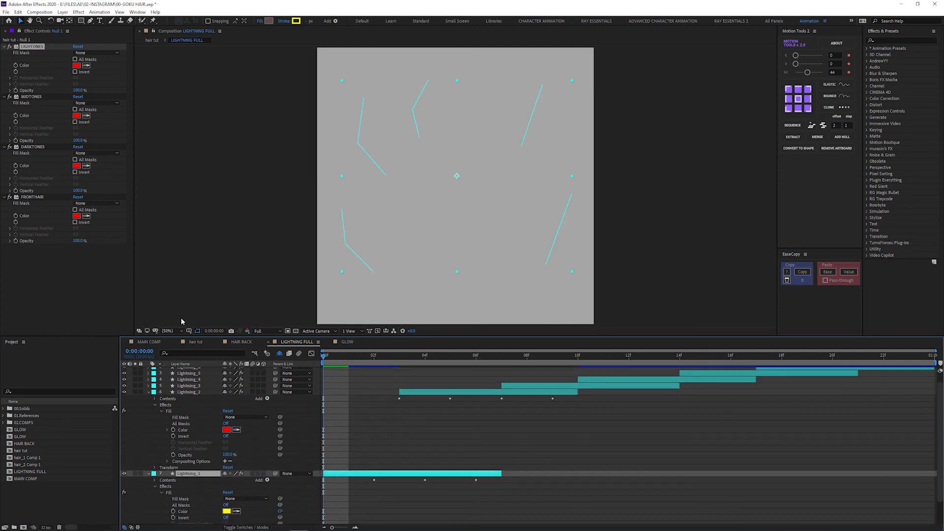
left_click_drag(280, 511, 43, 118)
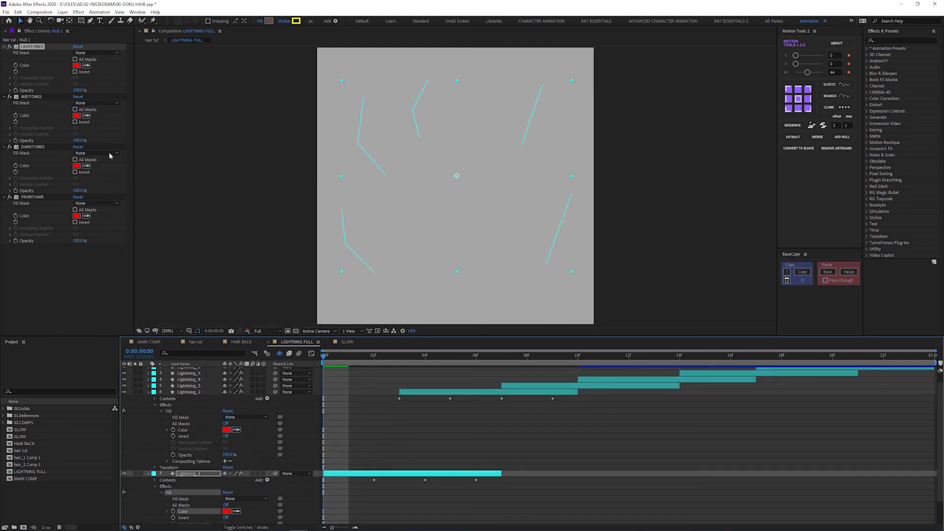
left_click(148, 393)
left_click(148, 408)
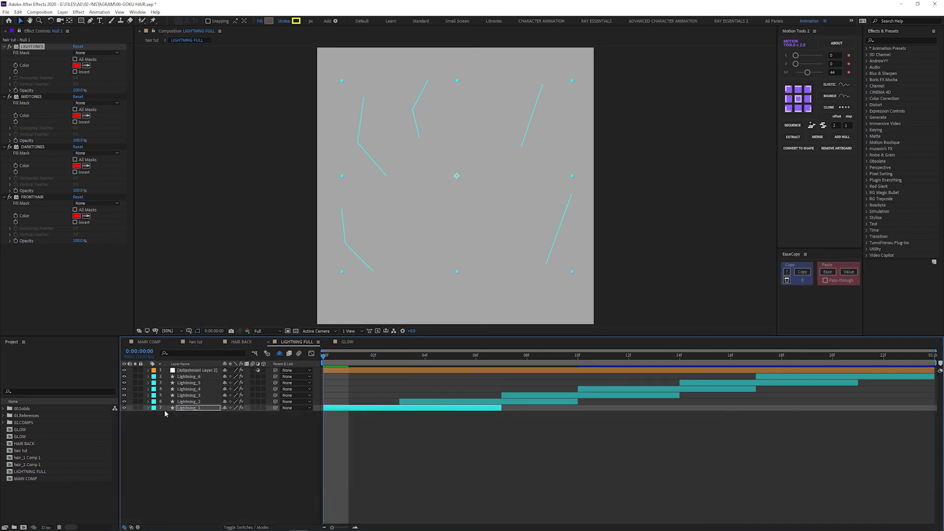
- Unlock the effect controls and copy Lightning_1's MIDTONES-linked Fill onto Lightning_3 and Lightning_5
left_click(20, 31)
left_click(196, 409)
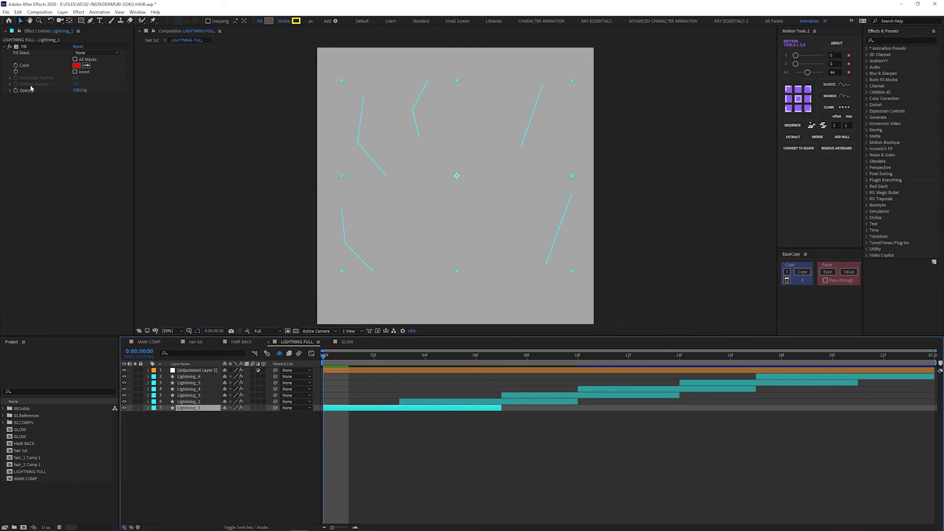
left_click(27, 54)
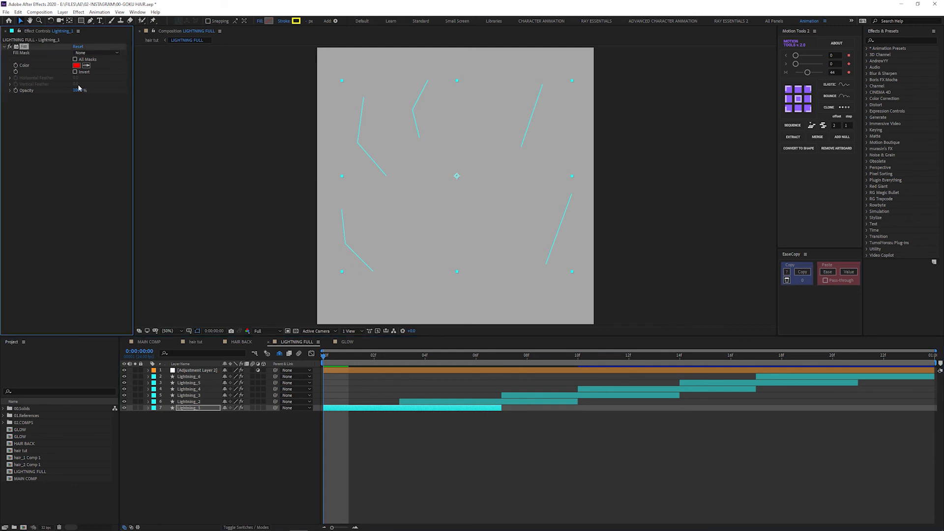
left_click(200, 396)
left_click(196, 383, "ctrl")
- Copy Lightning_2's DARKTONES-linked Fill onto Lightning_4 and Lightning_6
left_click(197, 402)
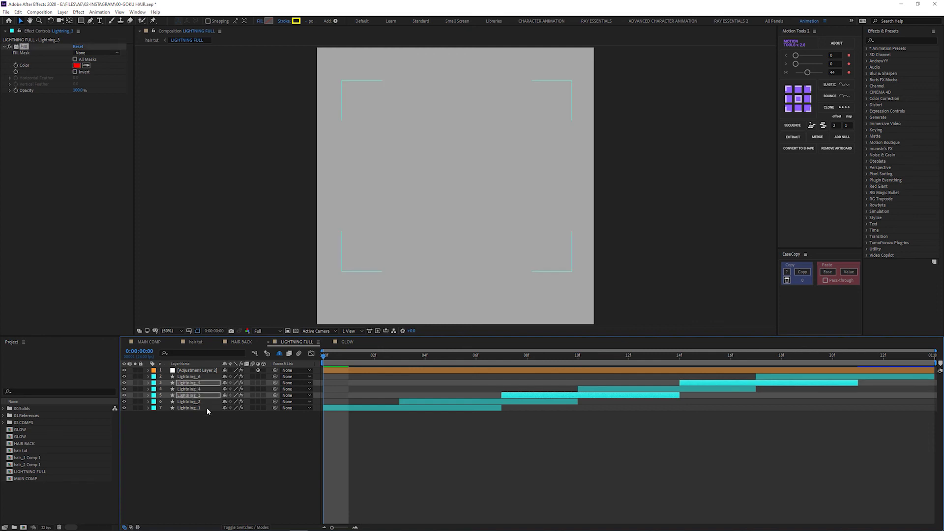
left_click(26, 48)
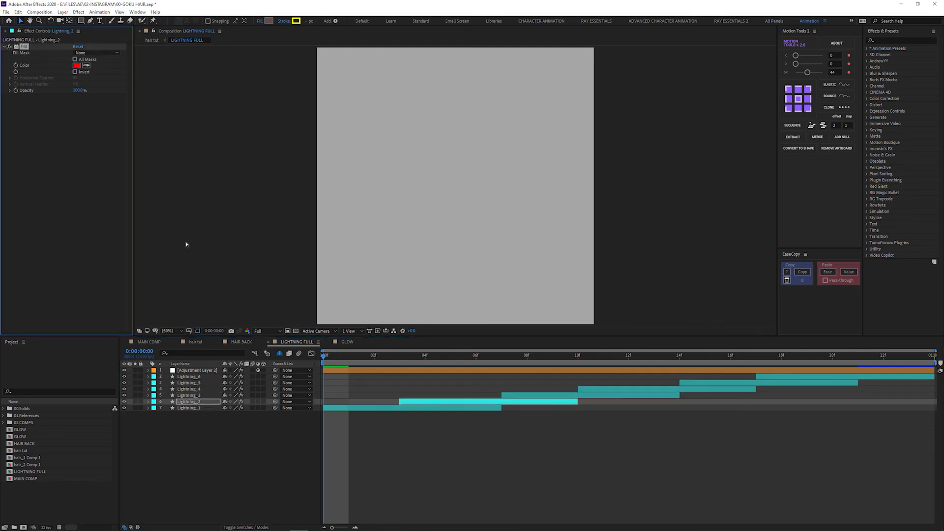
left_click(202, 389)
left_click(202, 378, "ctrl")
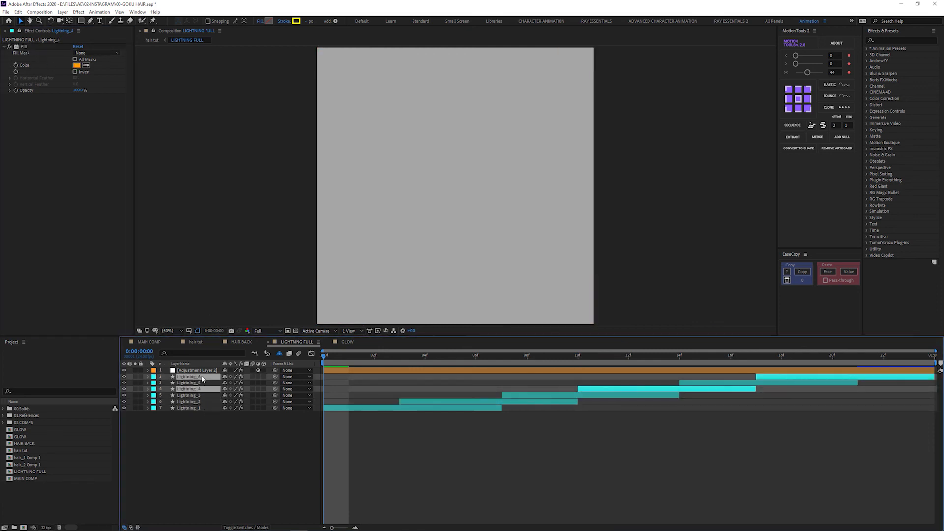
key("ctrl+v")
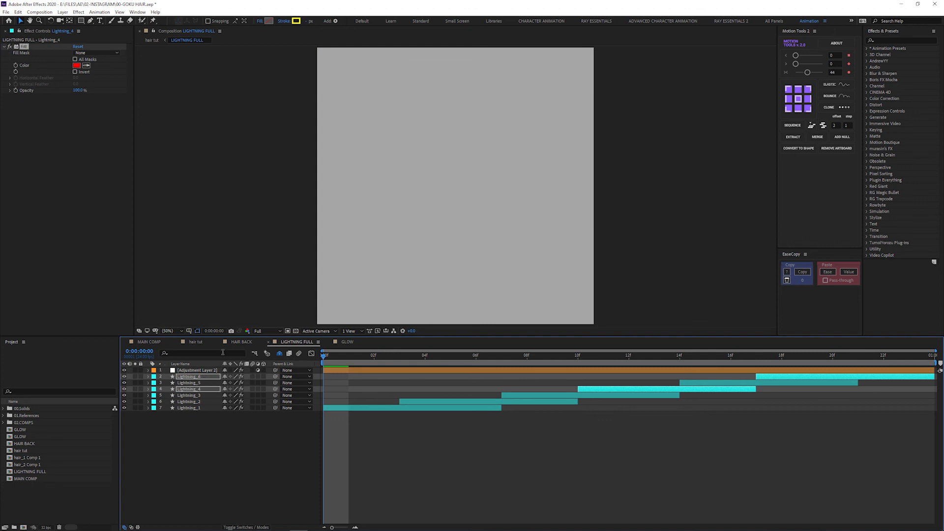
- In hair tut, lock the null's effect controls, unhide the shy layers and filter both eyebrow layers by "color"
left_click(196, 342)
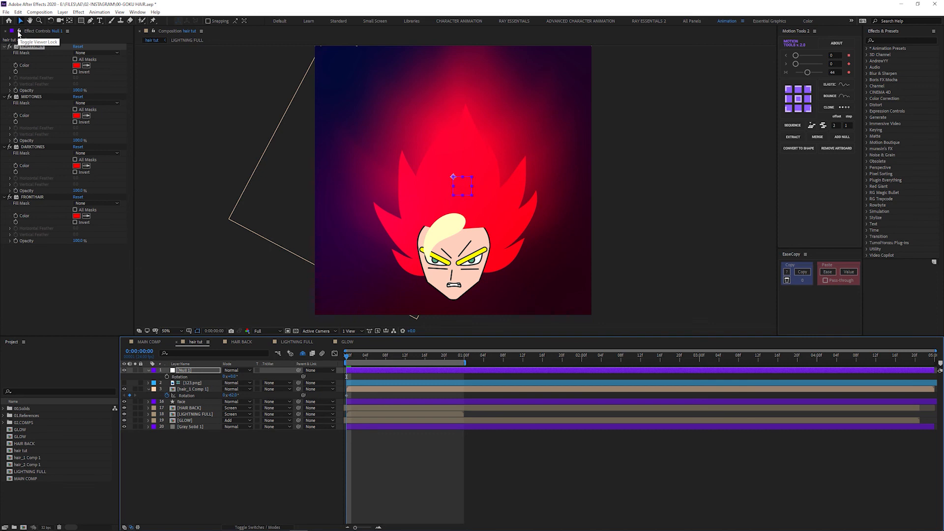
left_click(19, 31)
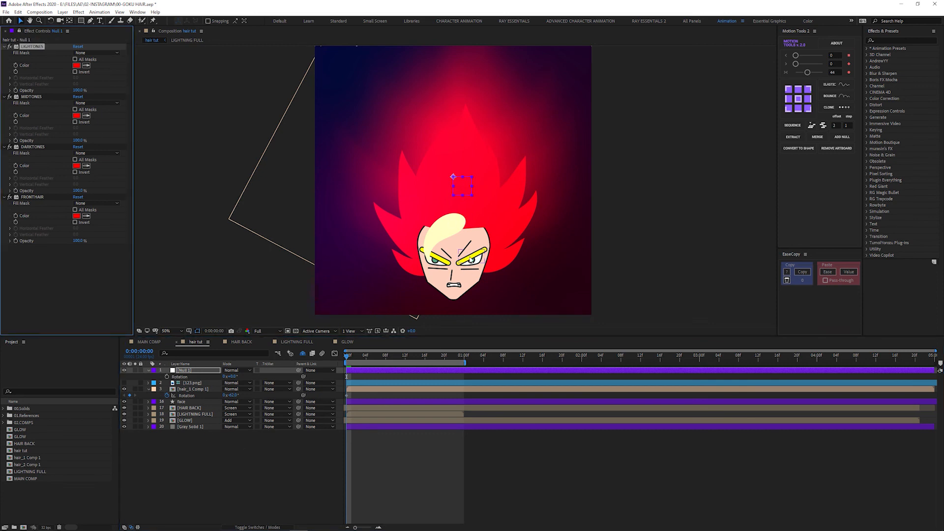
left_click(302, 354)
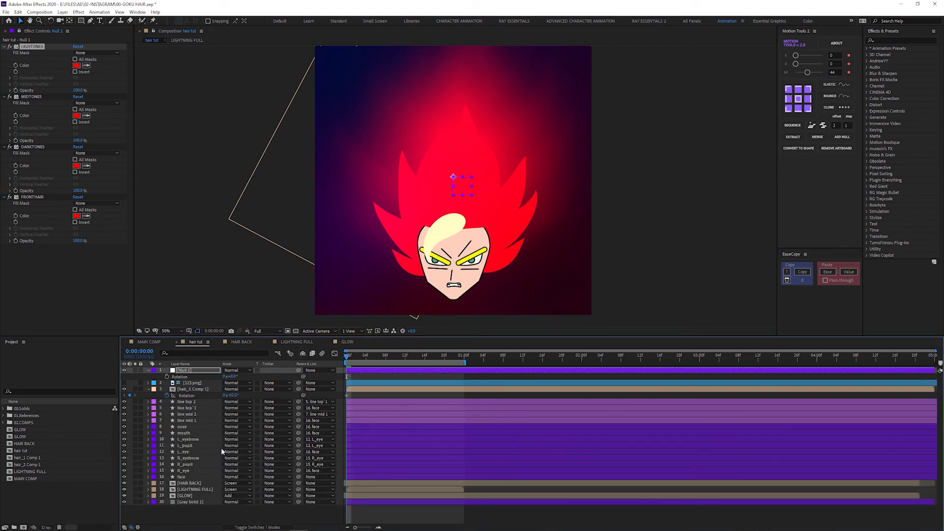
left_click(194, 439)
left_click(199, 458, "ctrl")
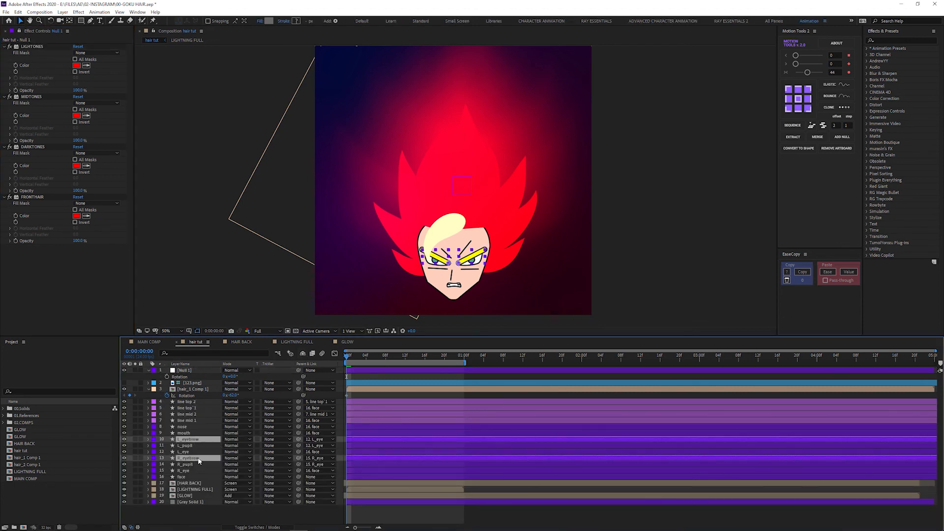
left_click(202, 352)
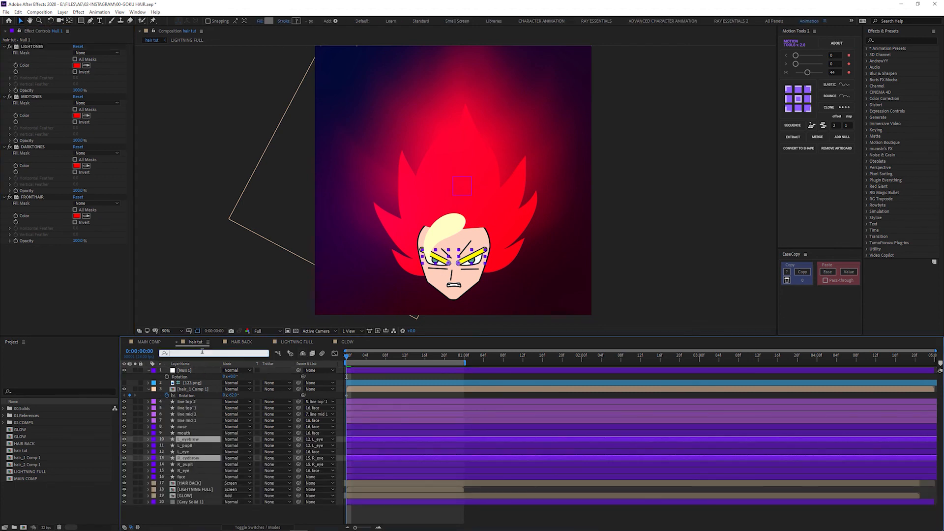
type("color")
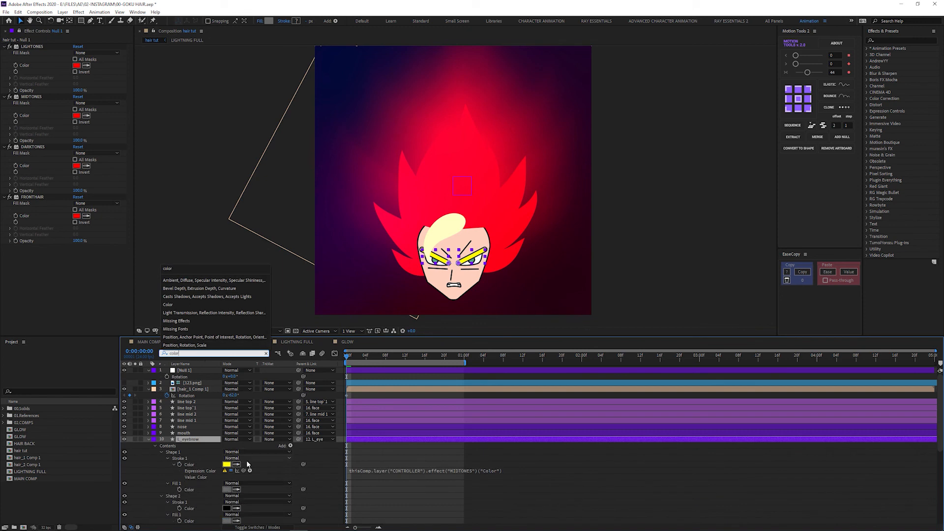
- Remove the existing expressions from the Shape 1 stroke colors of L_eyebrow and R_eyebrow
left_click(263, 467)
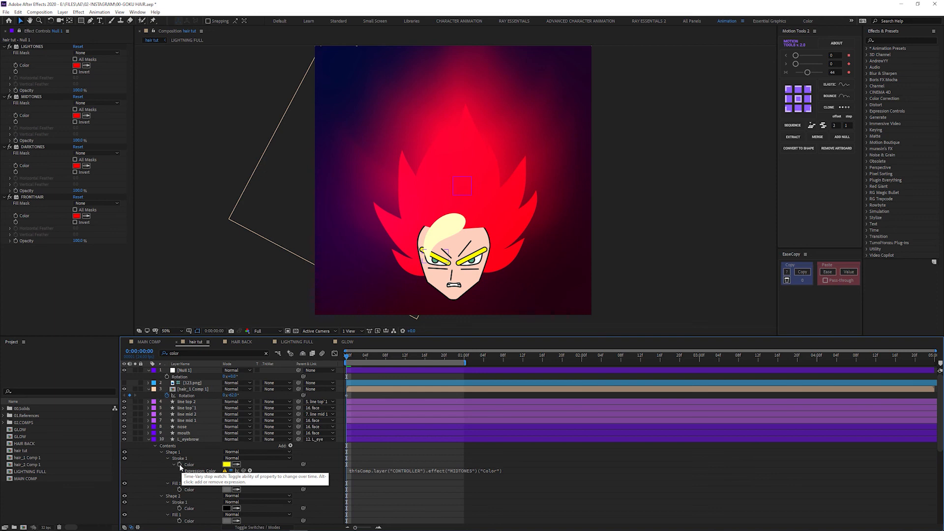
left_click(180, 466, "alt")
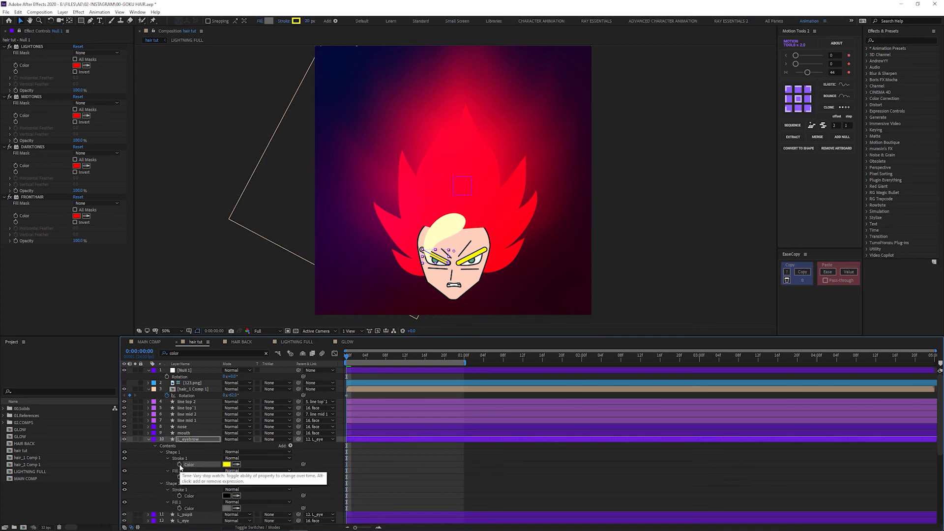
scroll(190, 489, "down", 3)
left_click(179, 497, "alt")
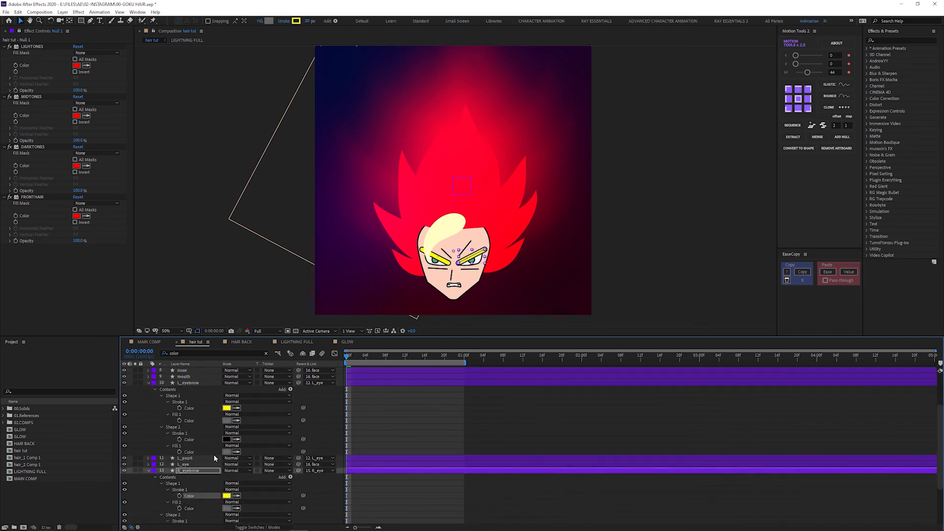
- Link L_eyebrow's Shape 1 stroke color to the null's MIDTONES color
left_click(189, 408)
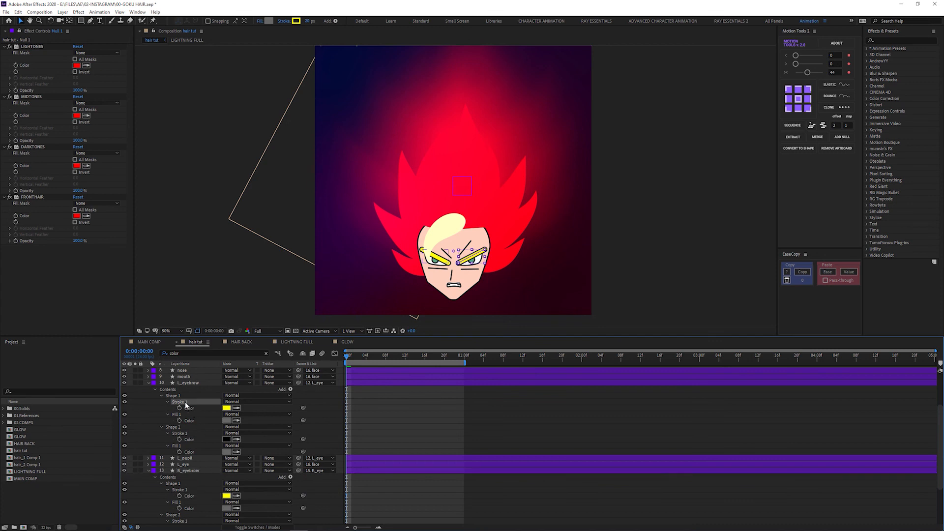
mouse_move(303, 408)
left_mouse_down()
mouse_move(143, 301)
mouse_move(41, 109)
mouse_move(44, 117)
left_mouse_up()
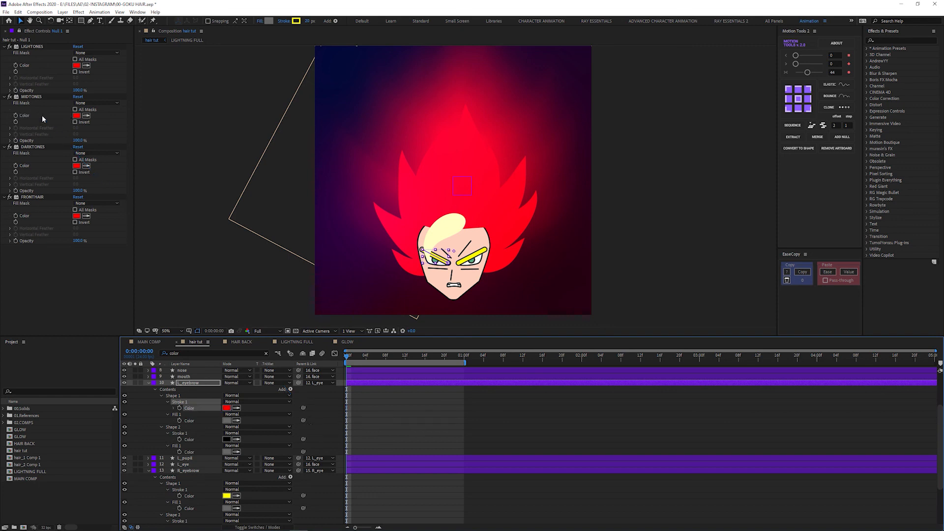
- Link R_eyebrow's Shape 1 stroke color to the null's MIDTONES color and collapse both eyebrow layers
left_click(193, 496)
left_click_drag(303, 495, 33, 121)
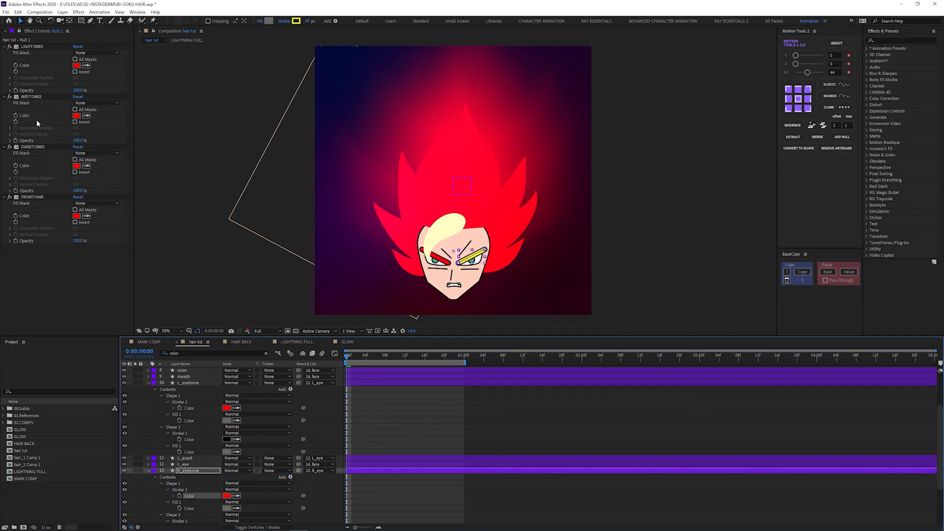
left_click(148, 471)
left_click(149, 389)
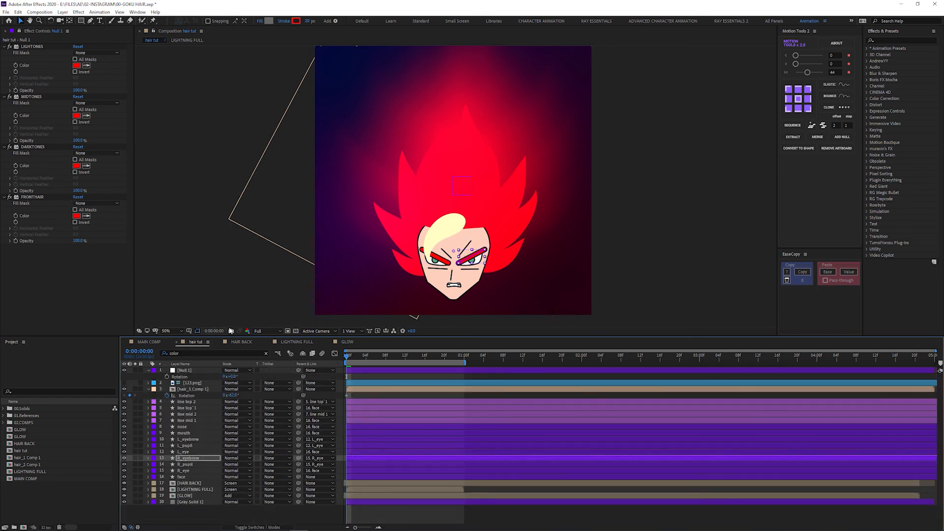
- Filter the hair_1 Comp 1 layer by "color" and link its Fill color to the null's FRONTHAIR color
left_click(199, 389)
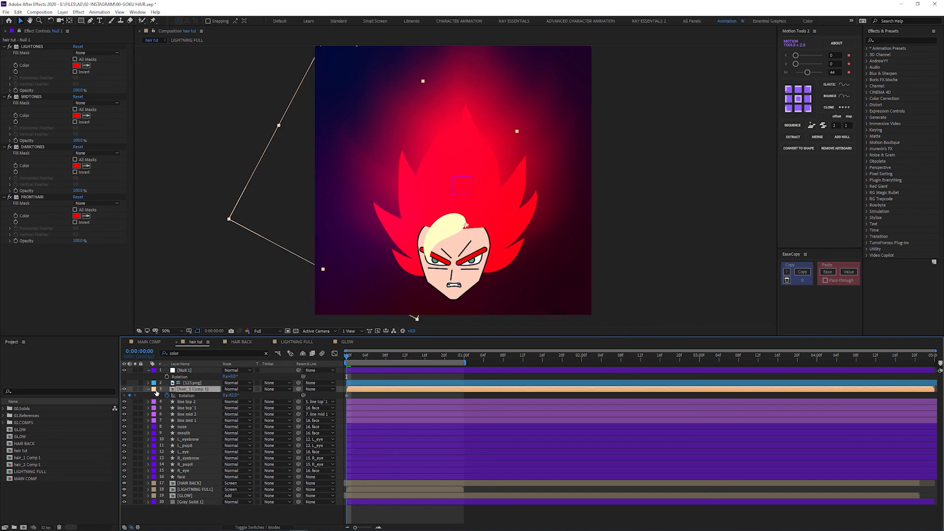
left_click(188, 353)
key("Return")
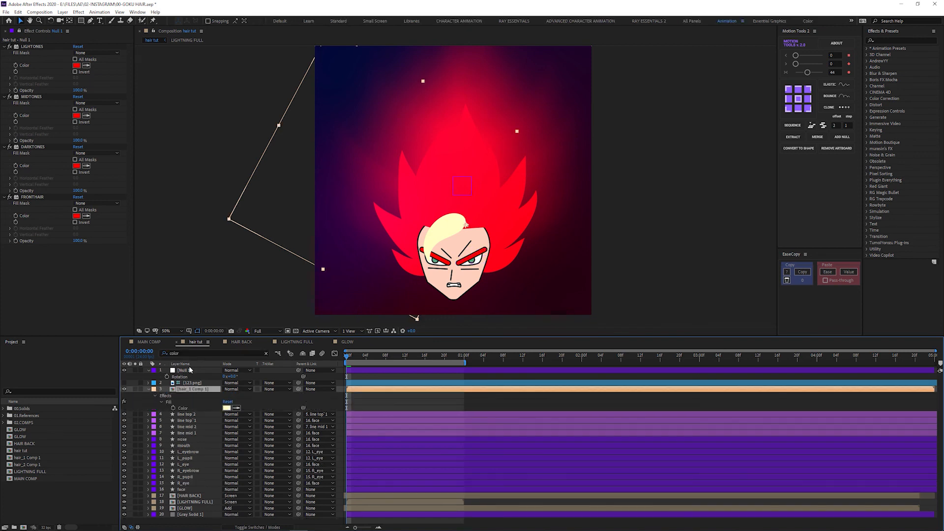
left_click(189, 408)
left_click_drag(304, 408, 52, 221)
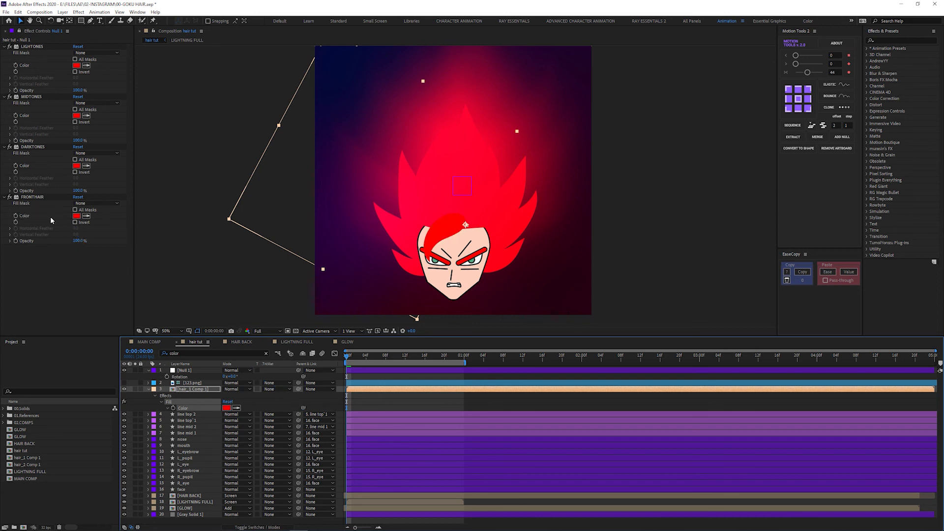
- Set the null's LIGHTONES color to a pale cyan
left_click(77, 65)
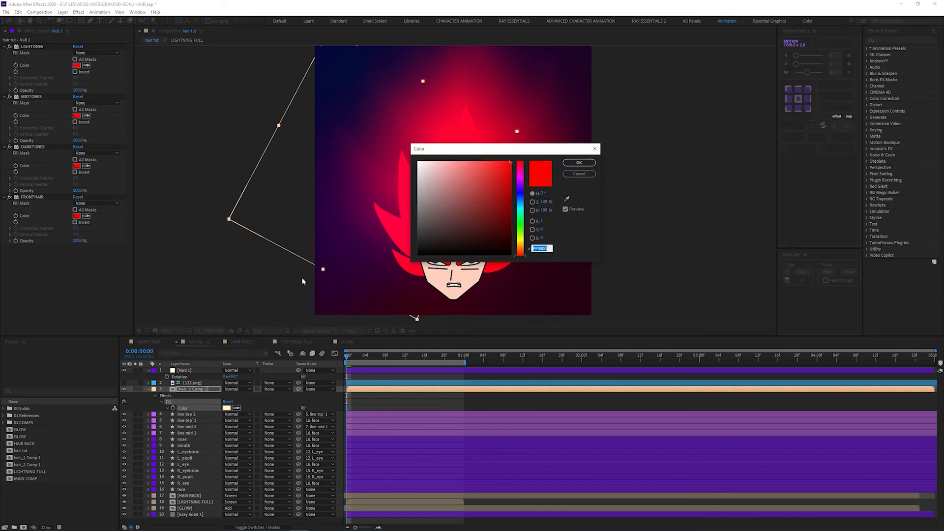
left_click_drag(521, 195, 520, 200)
left_click(441, 162)
left_click(579, 163)
- Complete the null's blue palette with bright blue MIDTONES, 3000FF DARKTONES and pale cyan FRONTHAIR
left_click(77, 115)
left_click(579, 163)
left_click(77, 166)
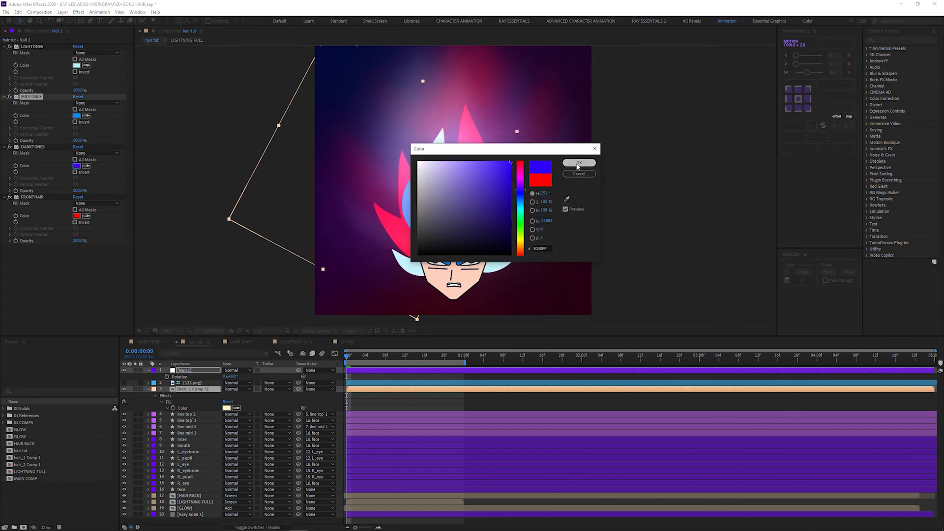
left_click(579, 163)
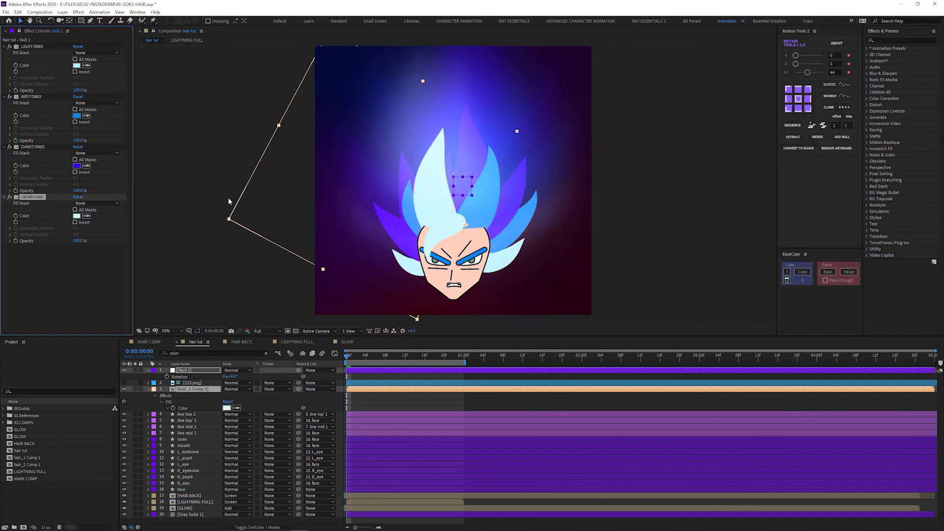